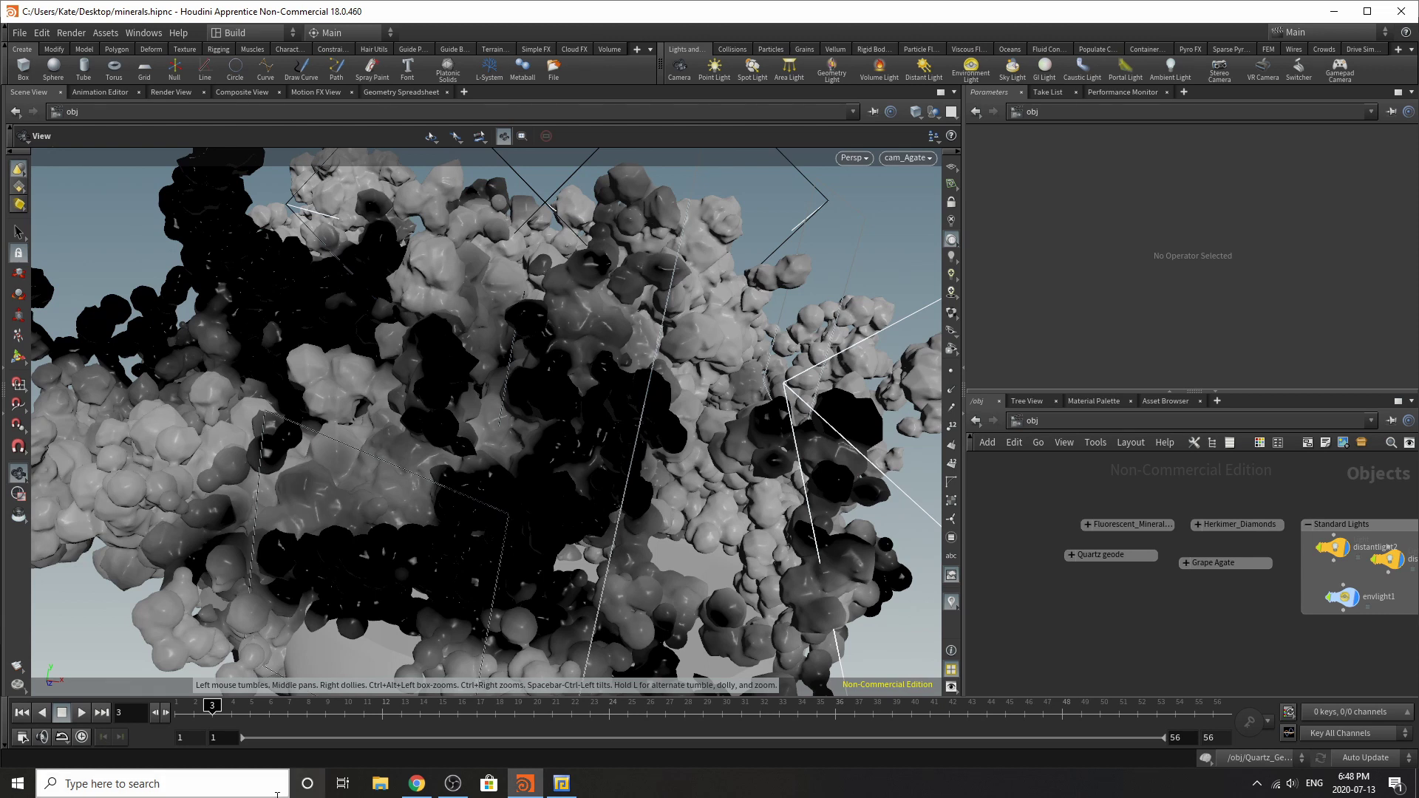
- Switch to Chrome and examine the grape agate reference photos on the Geology.com page
{"action": "left_click", "coordinate": [417, 783]}
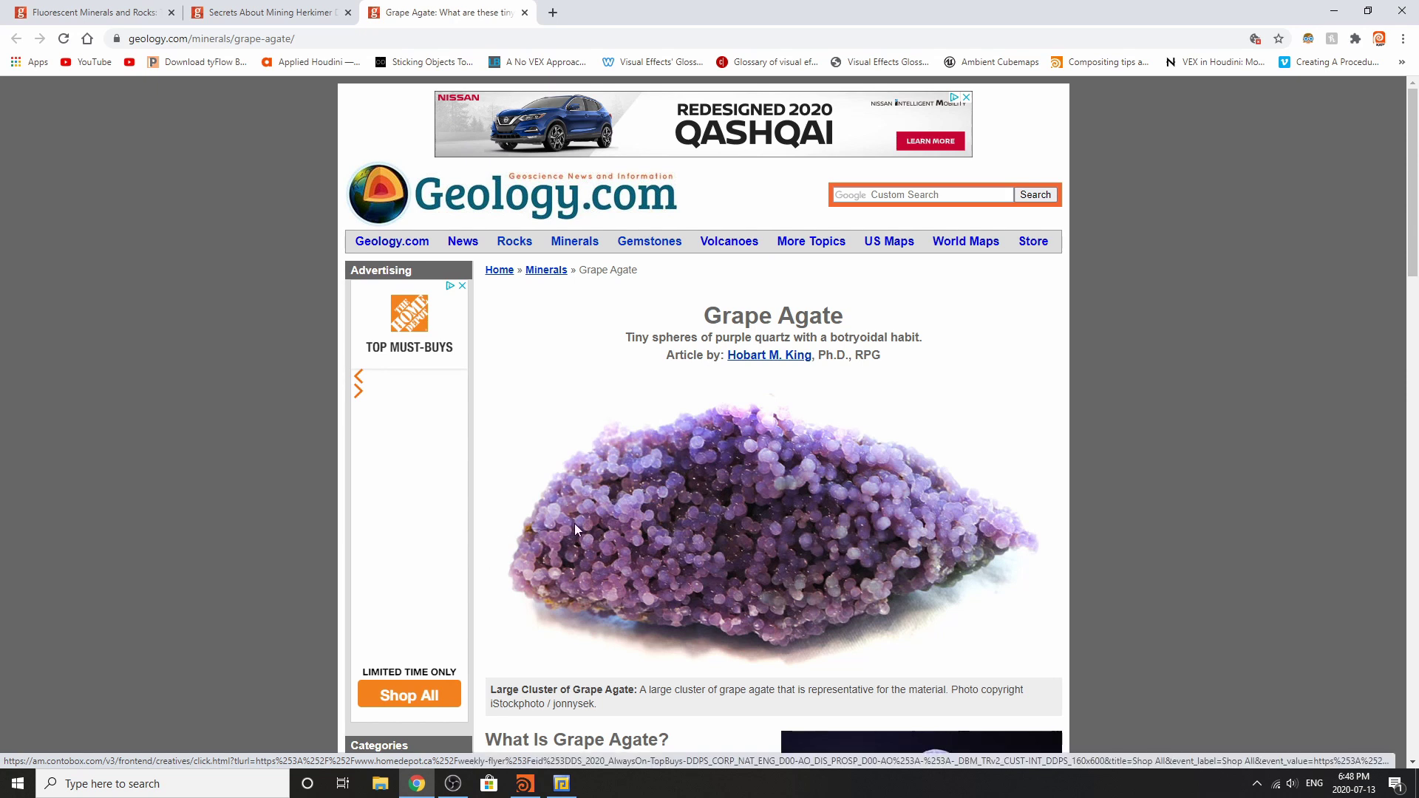
{"action": "scroll", "coordinate": [640, 529], "scroll_direction": "down", "scroll_amount": 5}
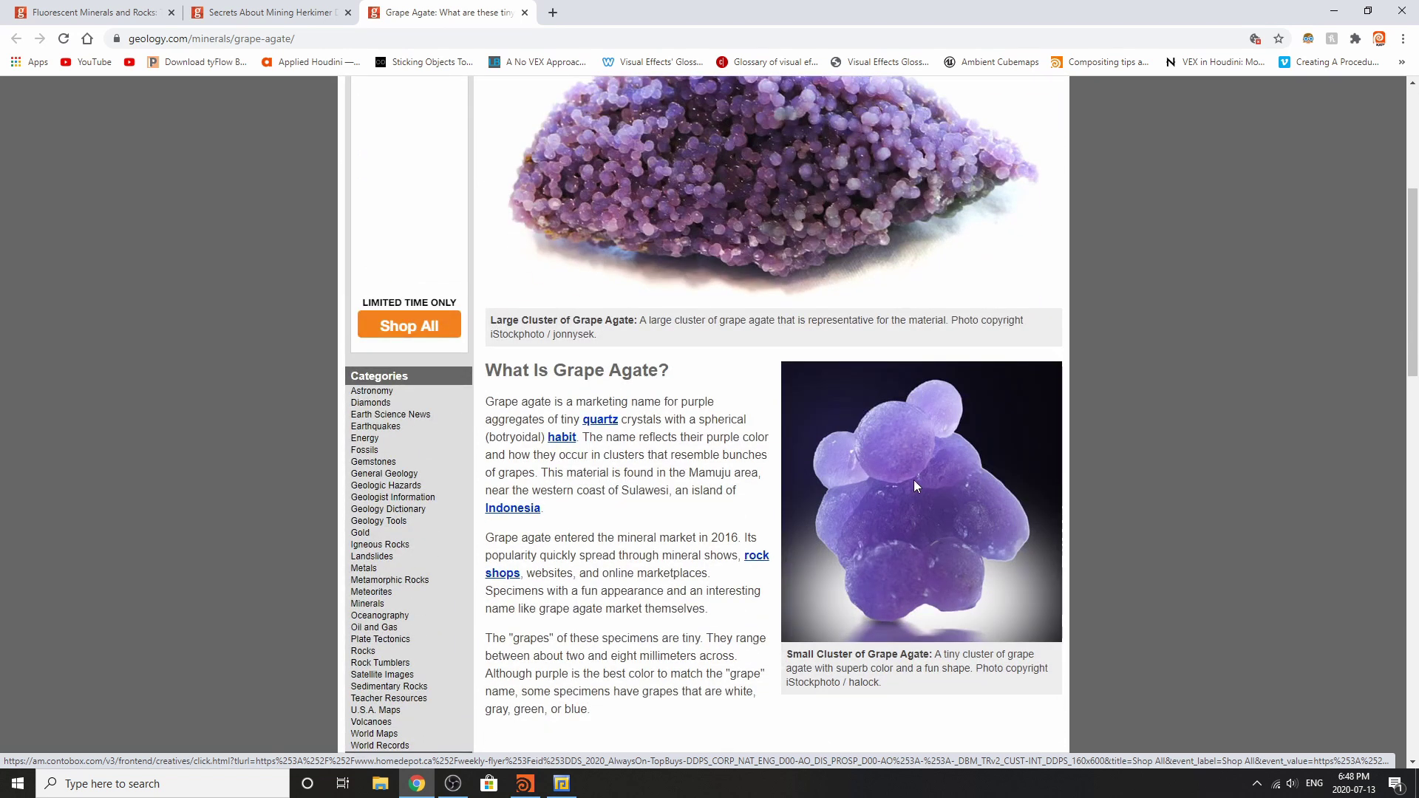
{"action": "scroll", "coordinate": [695, 529], "scroll_direction": "up", "scroll_amount": 3}
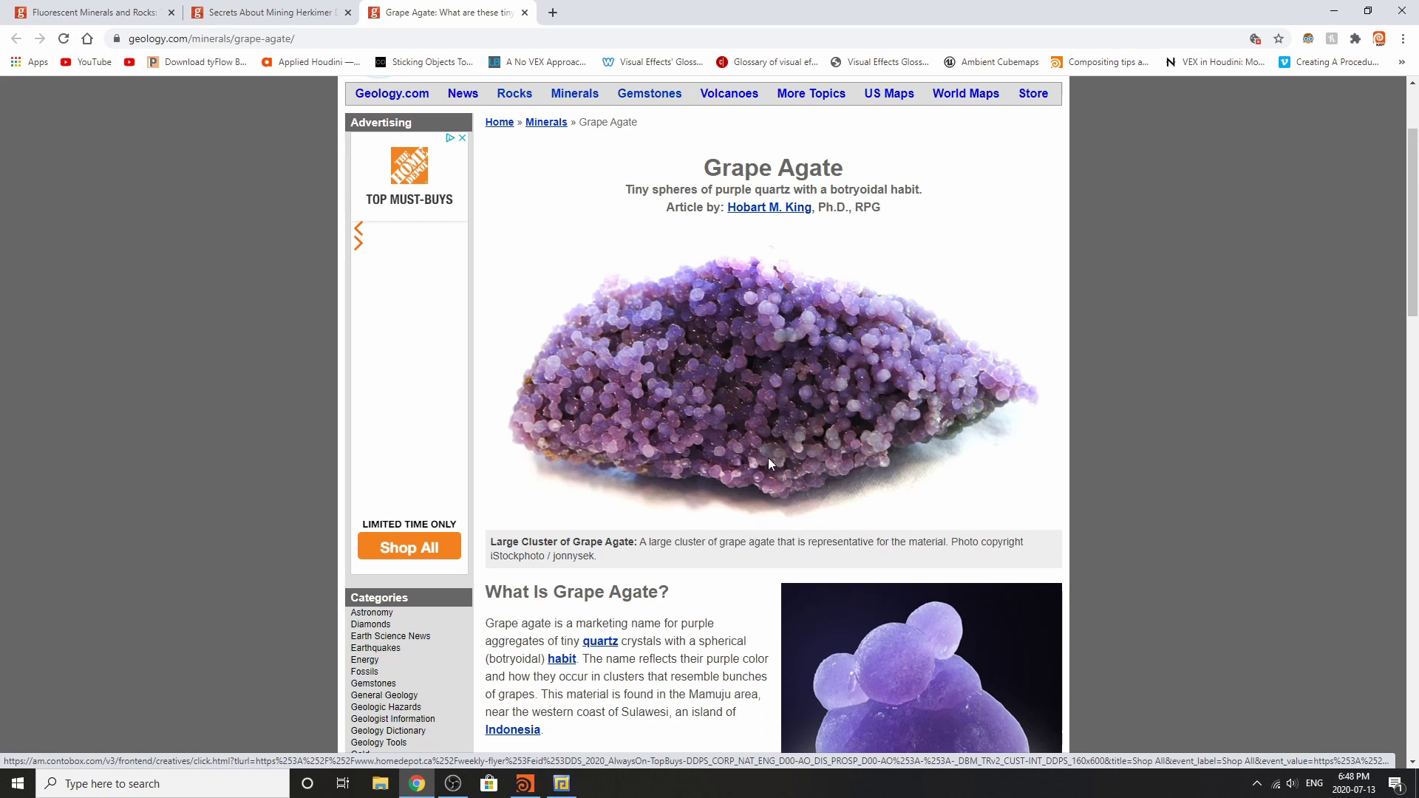
- Examine the Herkimer diamond reference page, followed by the photos in the Fluorescent Minerals article
{"action": "left_click", "coordinate": [296, 13]}
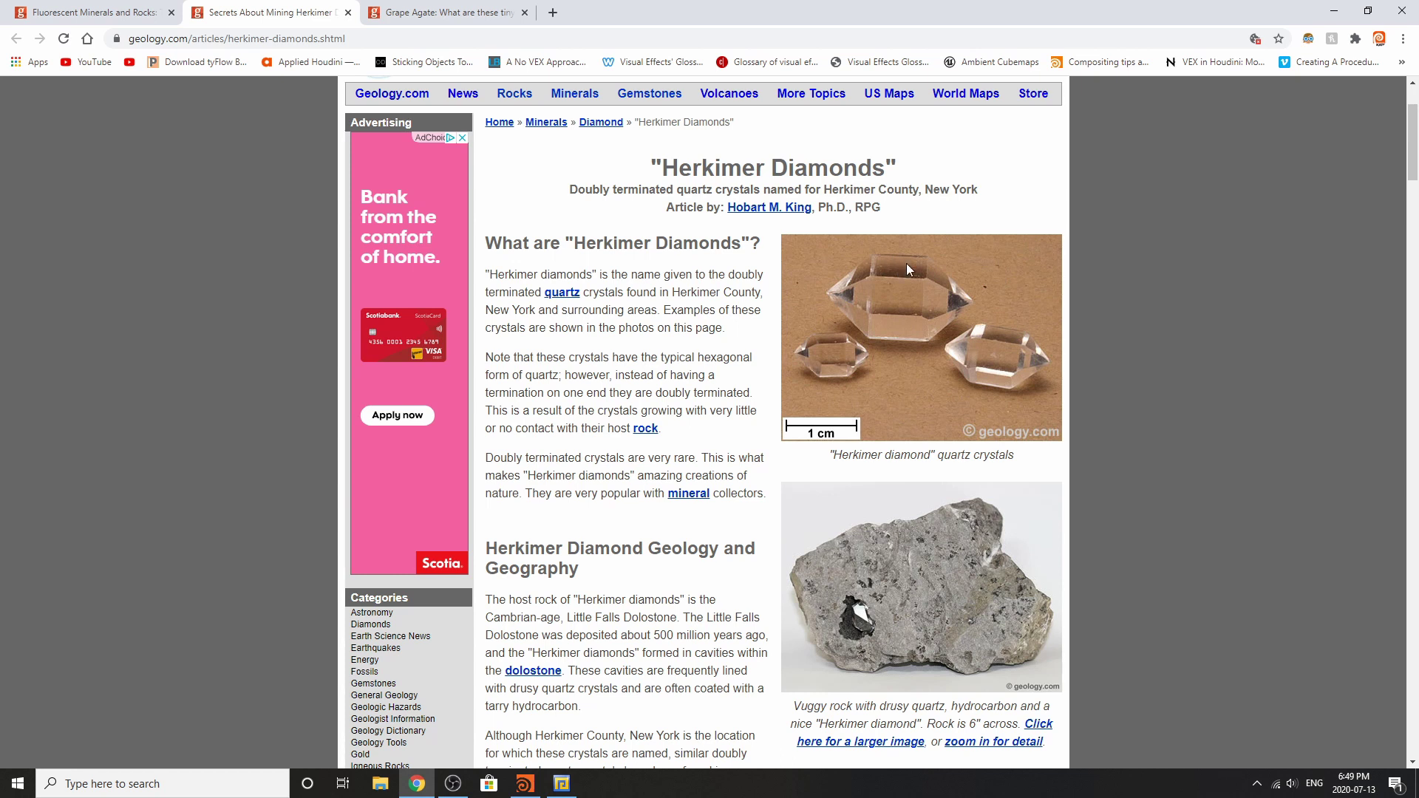
{"action": "left_click", "coordinate": [137, 12]}
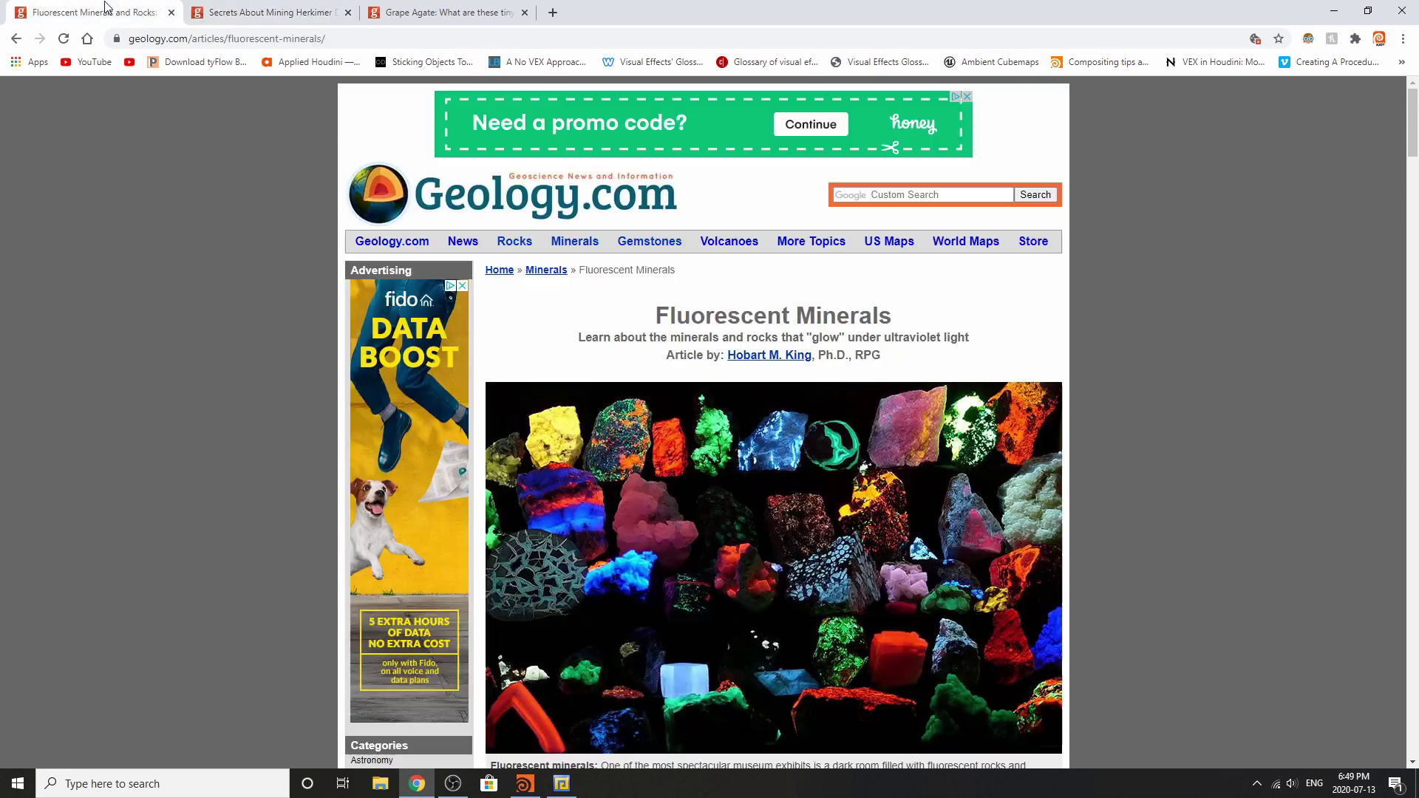
{"action": "scroll", "coordinate": [720, 528], "scroll_direction": "down", "scroll_amount": 3}
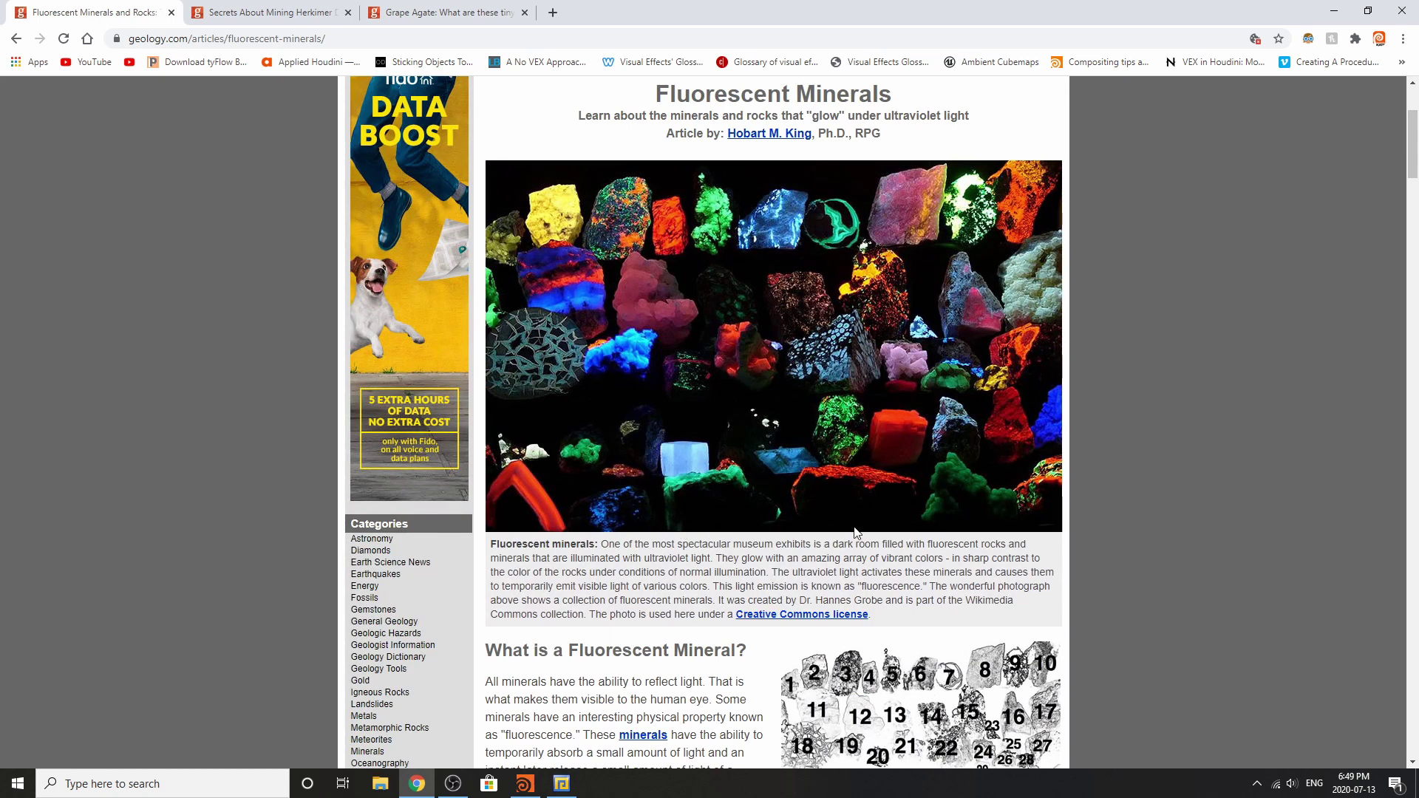
{"action": "scroll", "coordinate": [855, 532], "scroll_direction": "down", "scroll_amount": 4}
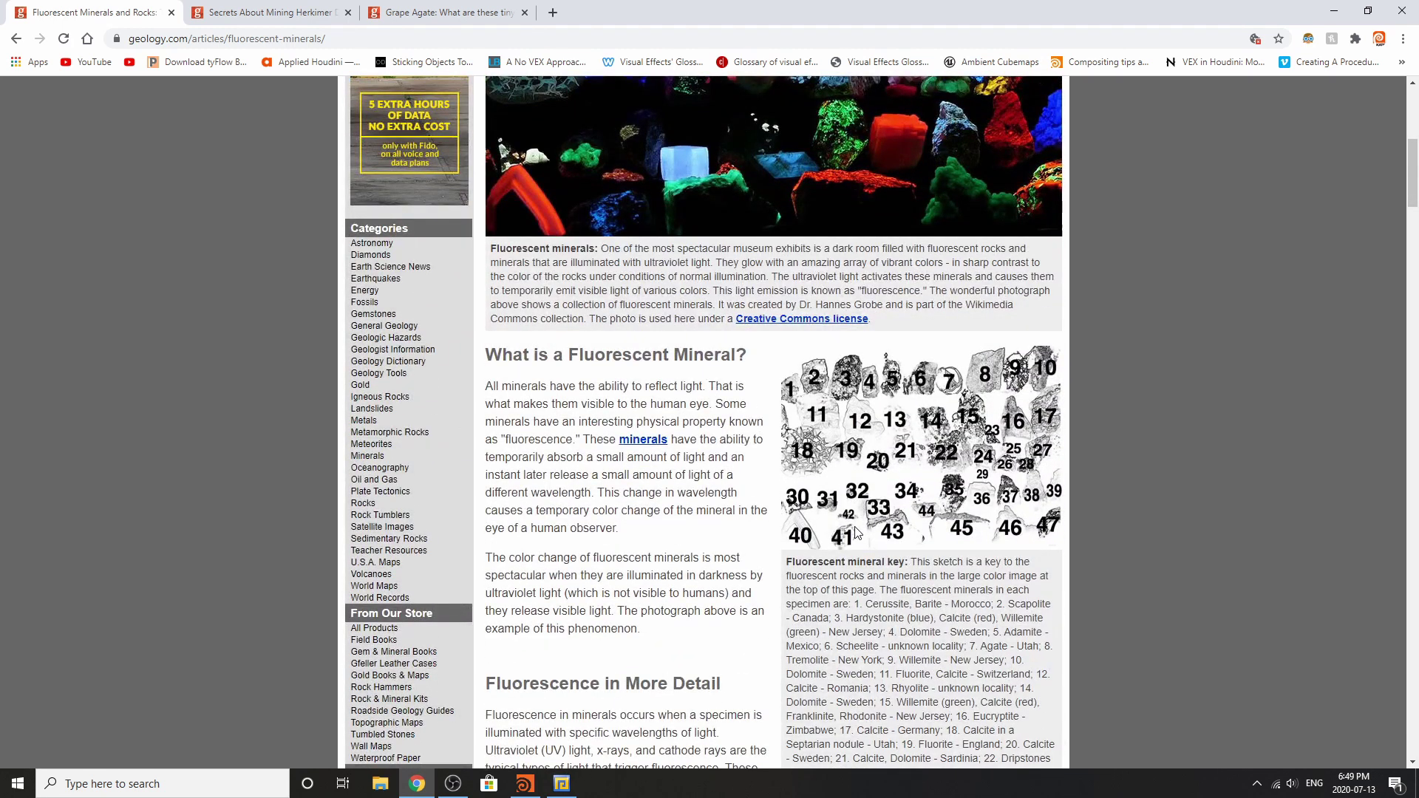
{"action": "scroll", "coordinate": [856, 532], "scroll_direction": "up", "scroll_amount": 3}
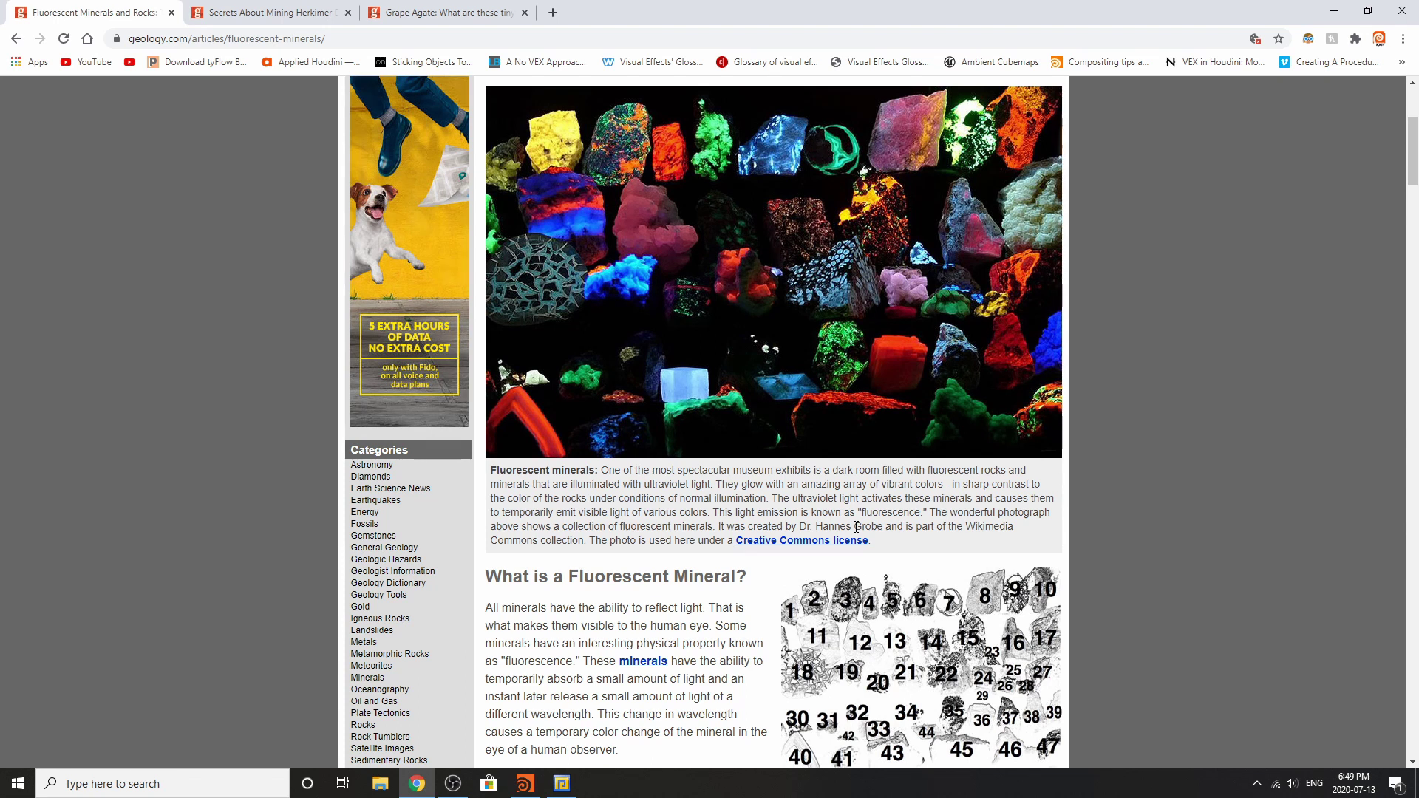
{"action": "scroll", "coordinate": [855, 527], "scroll_direction": "down", "scroll_amount": 20}
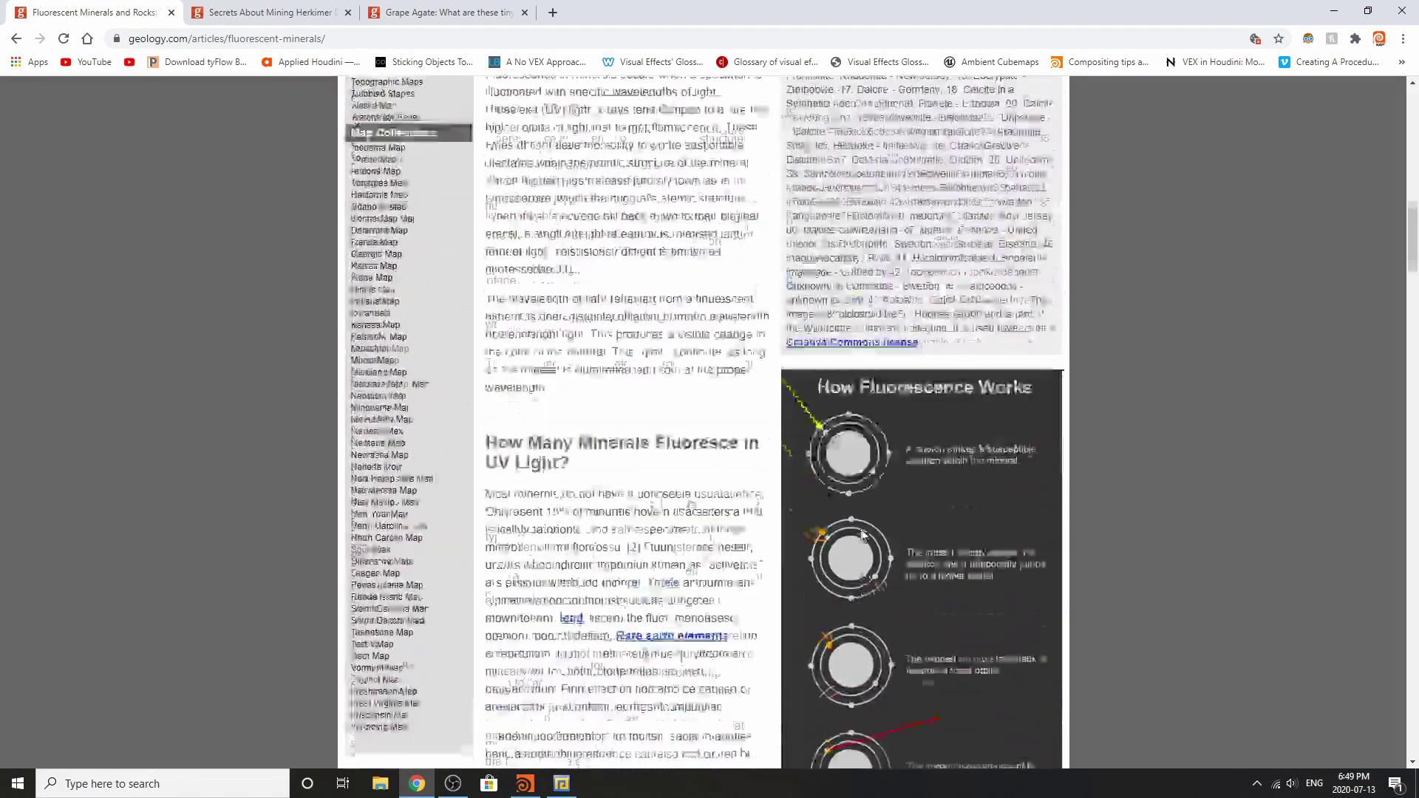
{"action": "scroll", "coordinate": [861, 532], "scroll_direction": "down", "scroll_amount": 3}
{"action": "scroll", "coordinate": [860, 458], "scroll_direction": "up", "scroll_amount": 5}
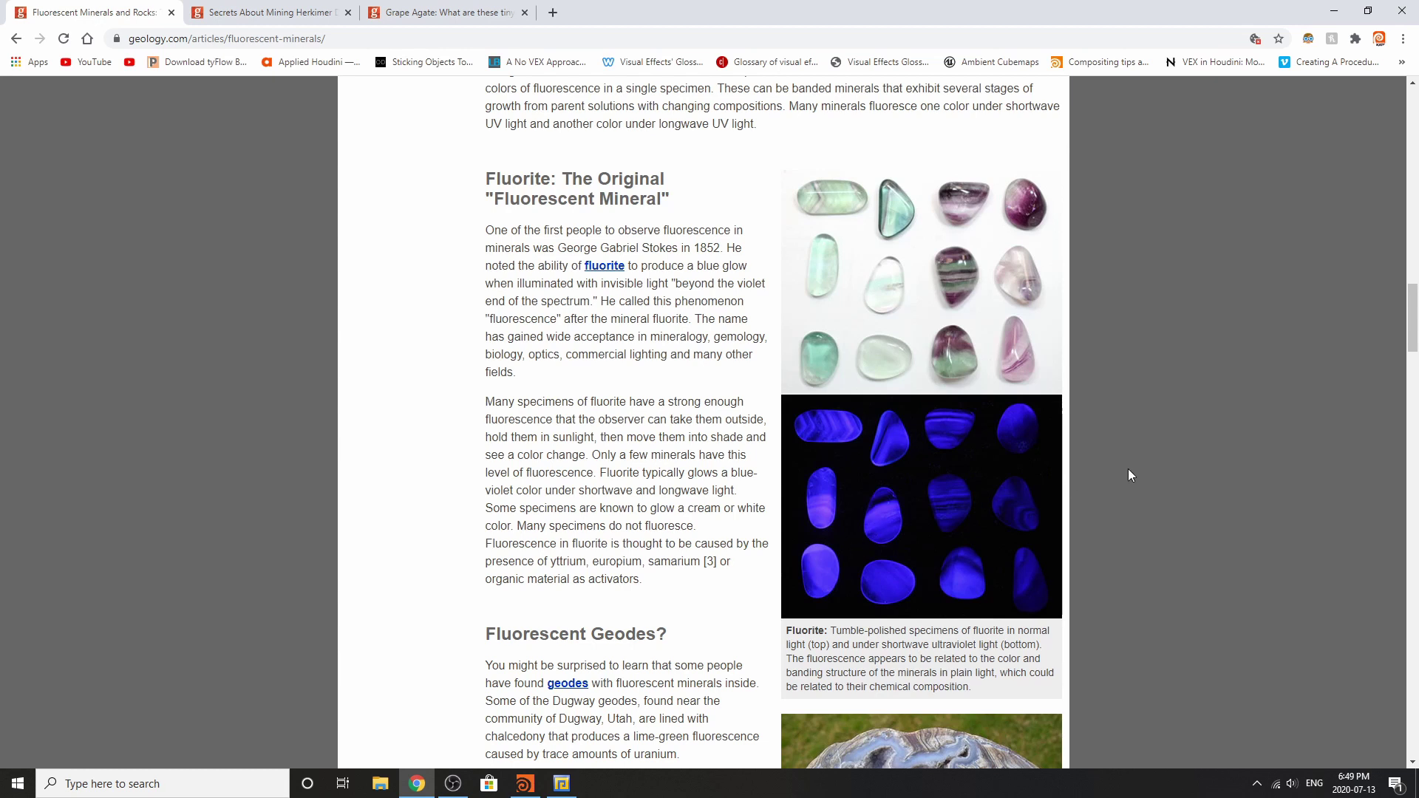
- Switch back to Houdini and expand the collapsed Grape Agate network box at object level
{"action": "key", "text": "alt+Tab"}
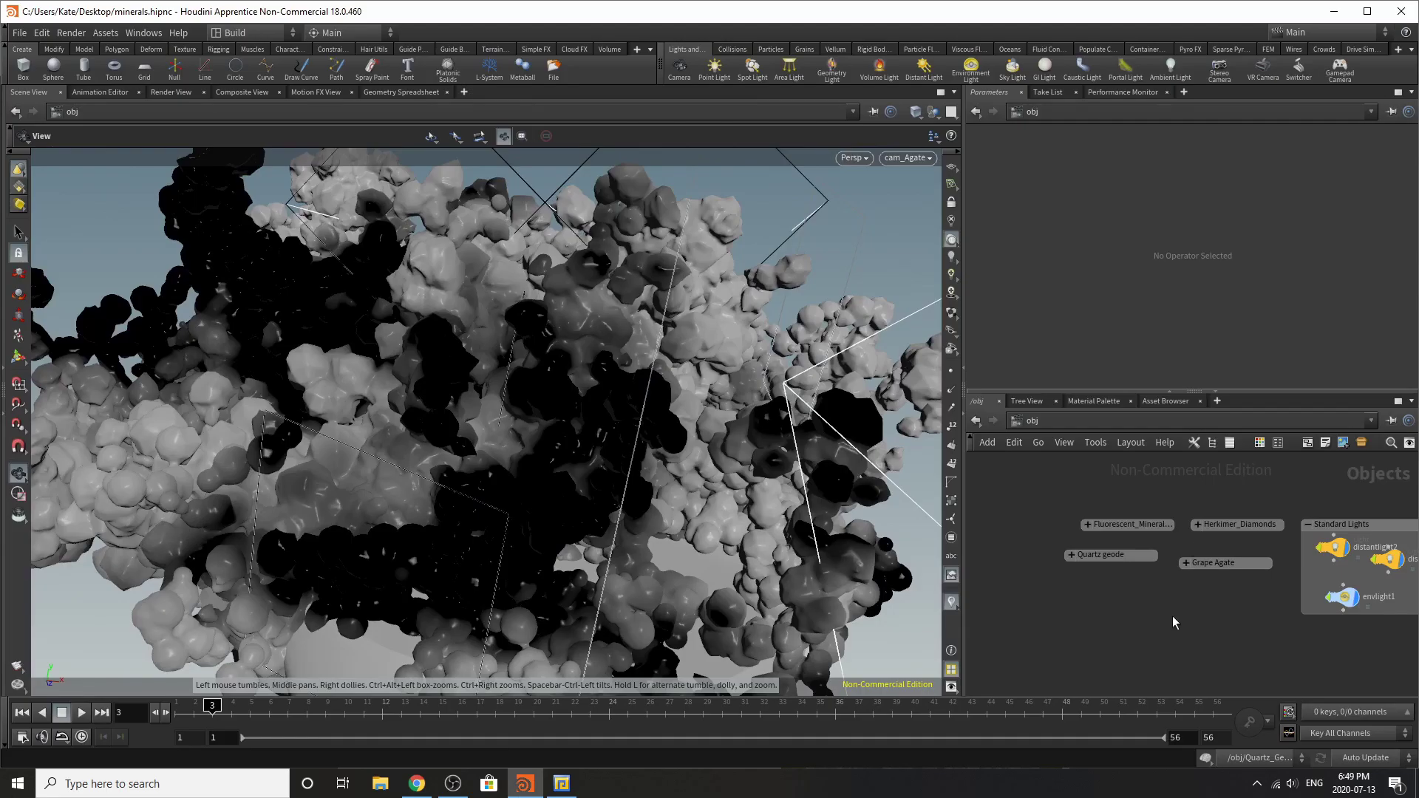
{"action": "scroll", "coordinate": [1182, 595], "scroll_direction": "up", "scroll_amount": 2}
{"action": "left_click", "coordinate": [1175, 540]}
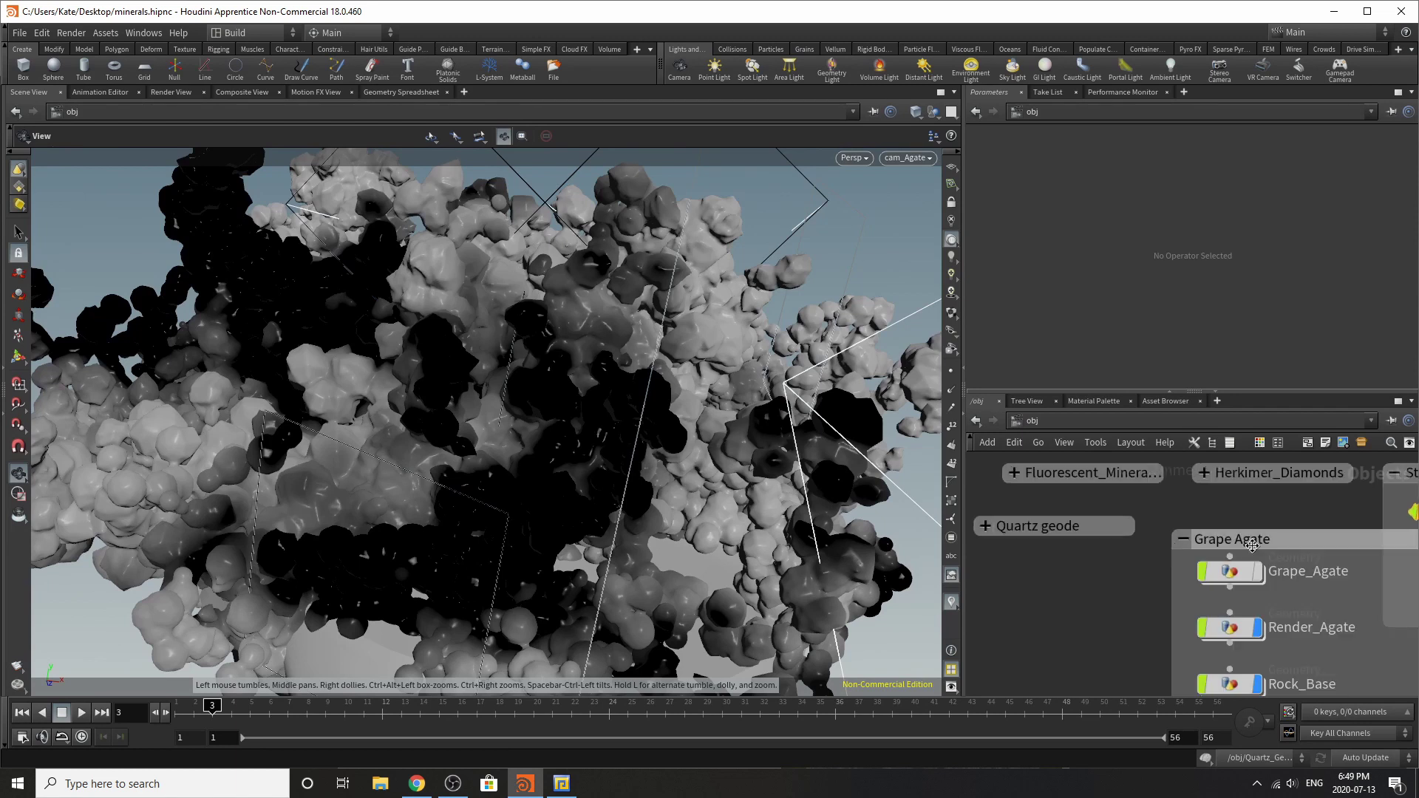
- Examine the geometry objects, camera and area lights inside the Grape Agate network box
{"action": "scroll", "coordinate": [1115, 591], "scroll_direction": "up", "scroll_amount": 3}
{"action": "scroll", "coordinate": [1142, 654], "scroll_direction": "down", "scroll_amount": 3}
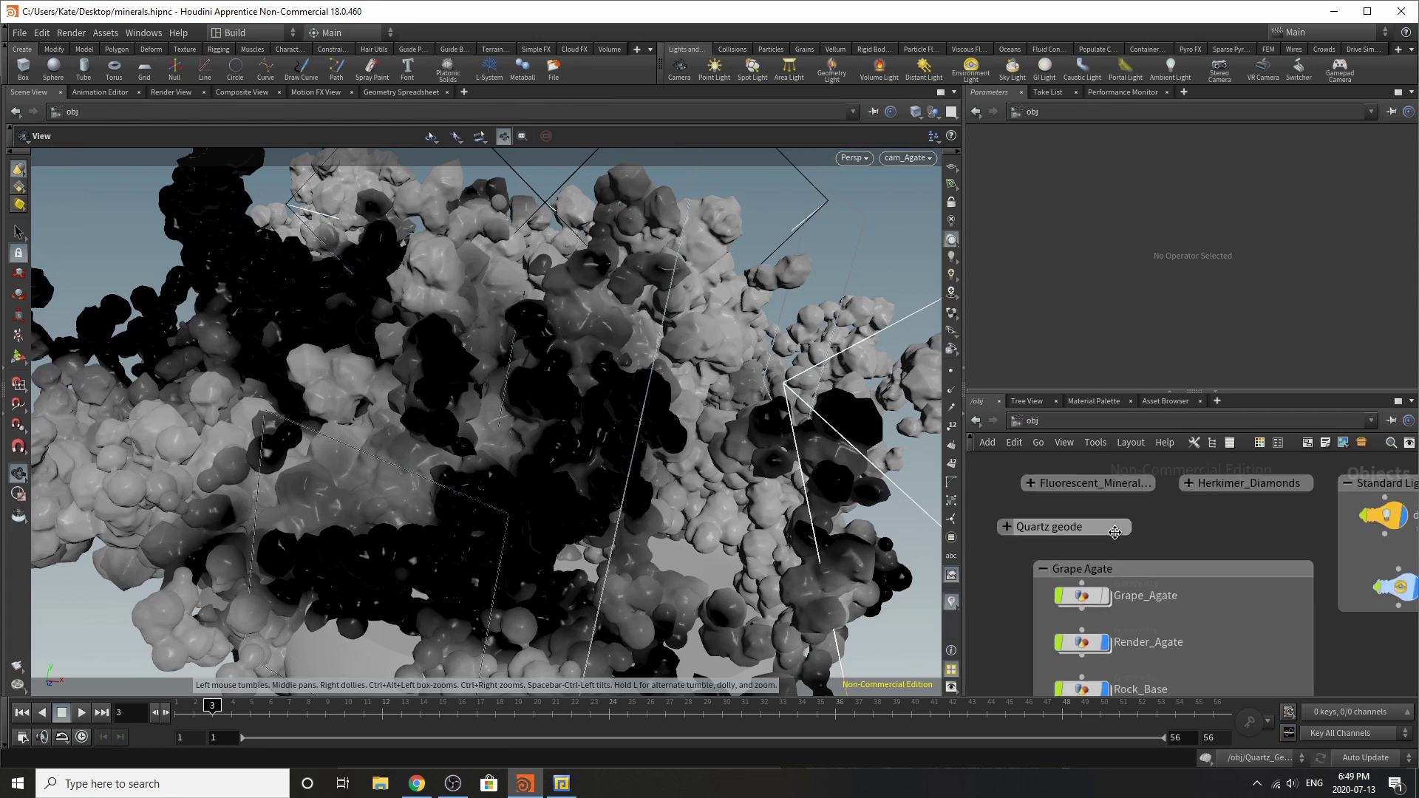
{"action": "scroll", "coordinate": [1150, 573], "scroll_direction": "down", "scroll_amount": 2}
{"action": "scroll", "coordinate": [1127, 643], "scroll_direction": "up", "scroll_amount": 3}
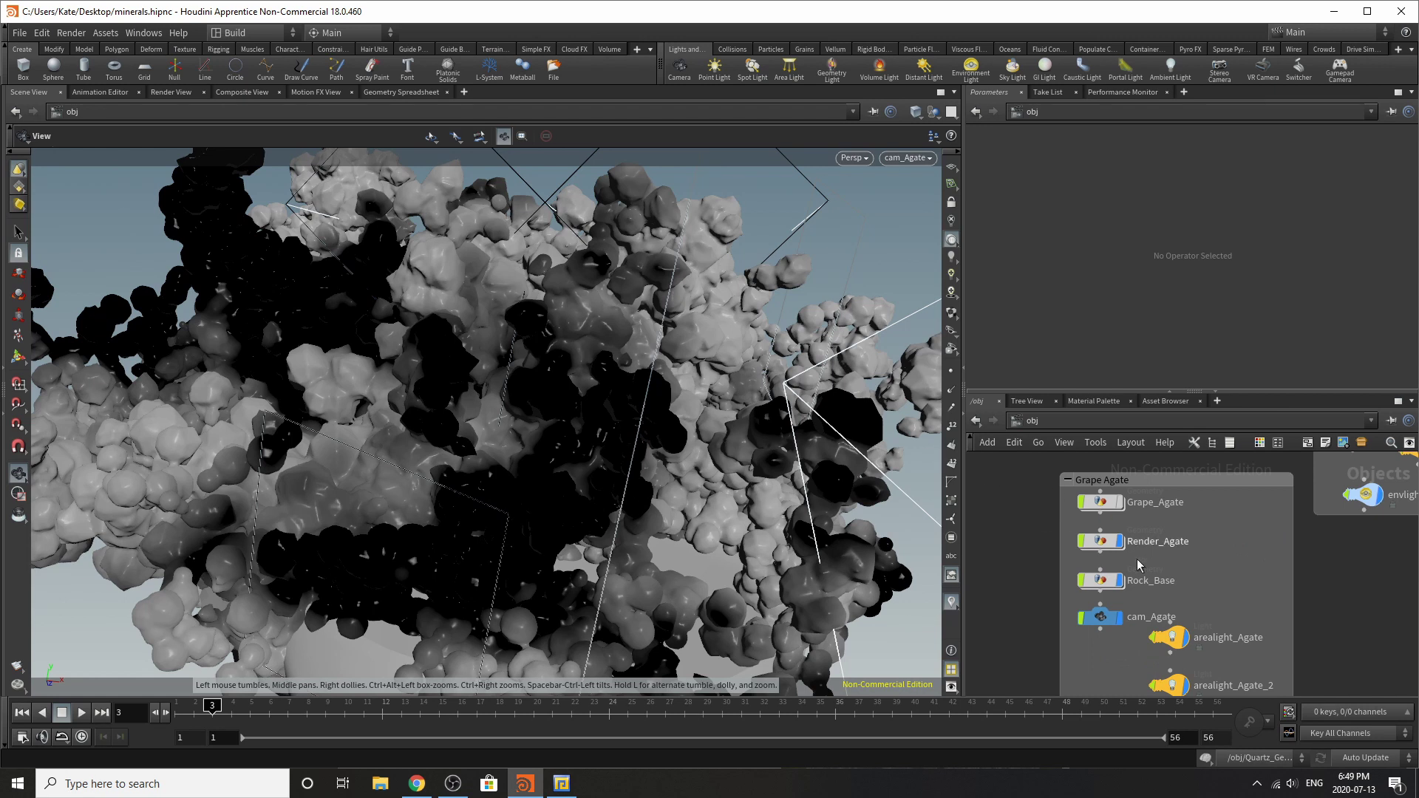
{"action": "scroll", "coordinate": [1073, 562], "scroll_direction": "down", "scroll_amount": 3}
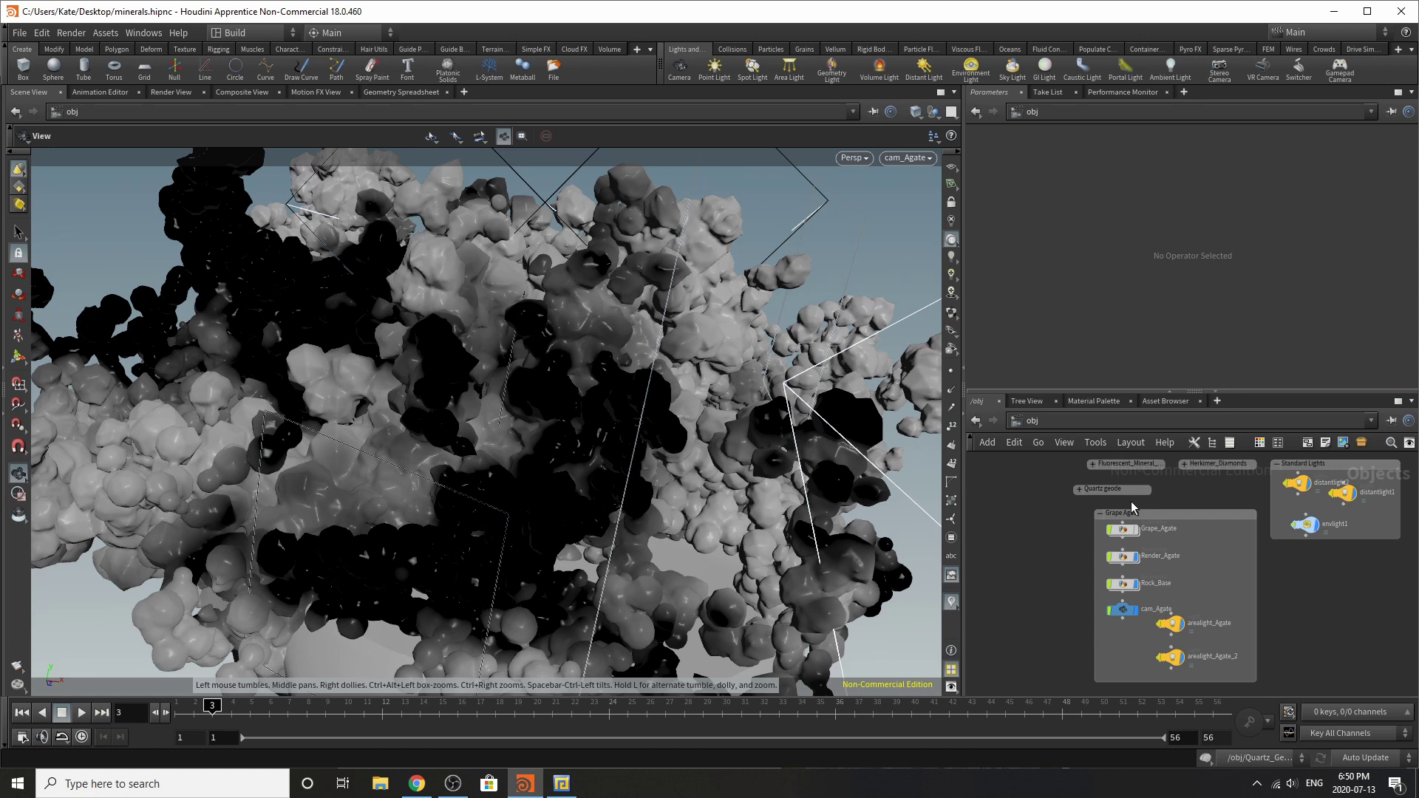
{"action": "scroll", "coordinate": [1166, 594], "scroll_direction": "up", "scroll_amount": 3}
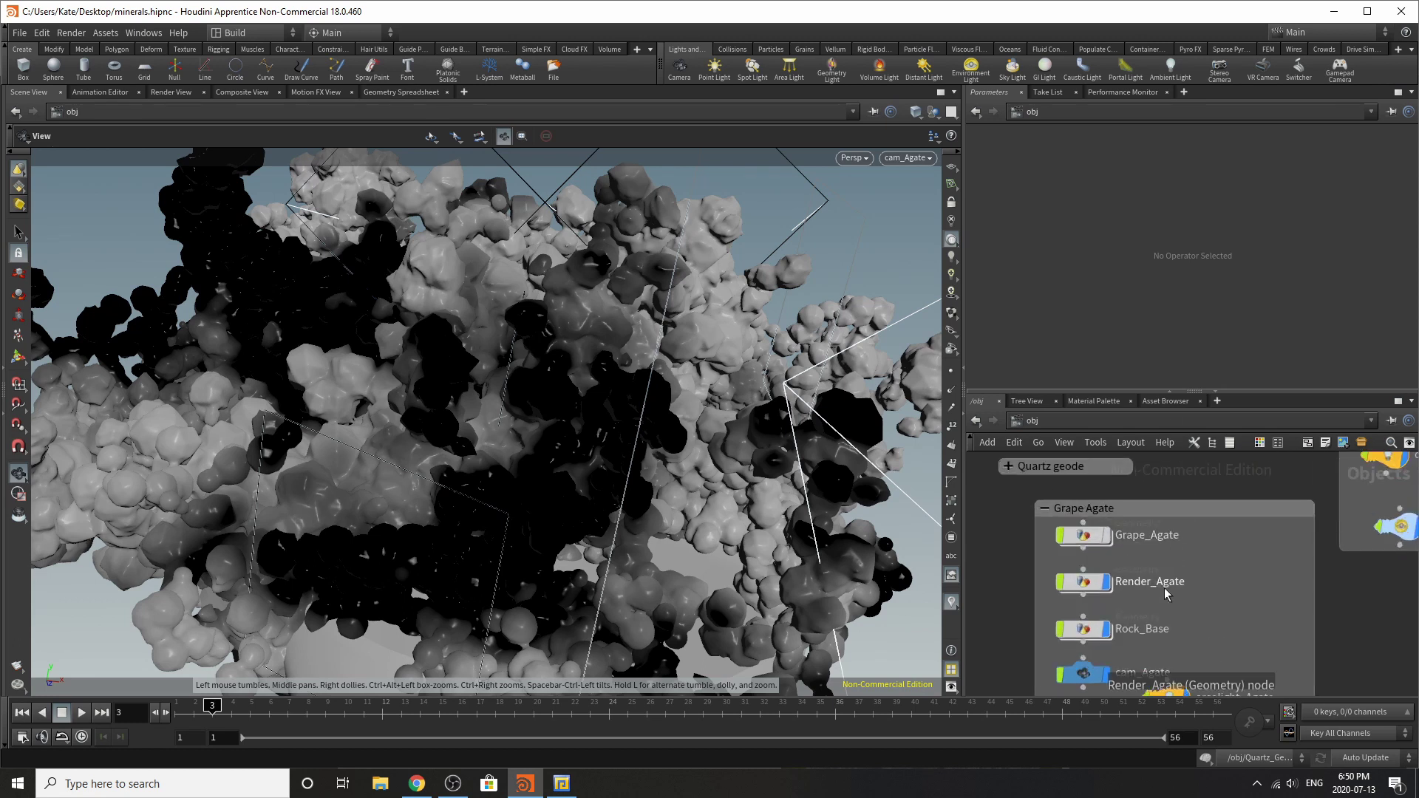
{"action": "scroll", "coordinate": [1166, 594], "scroll_direction": "up", "scroll_amount": 2}
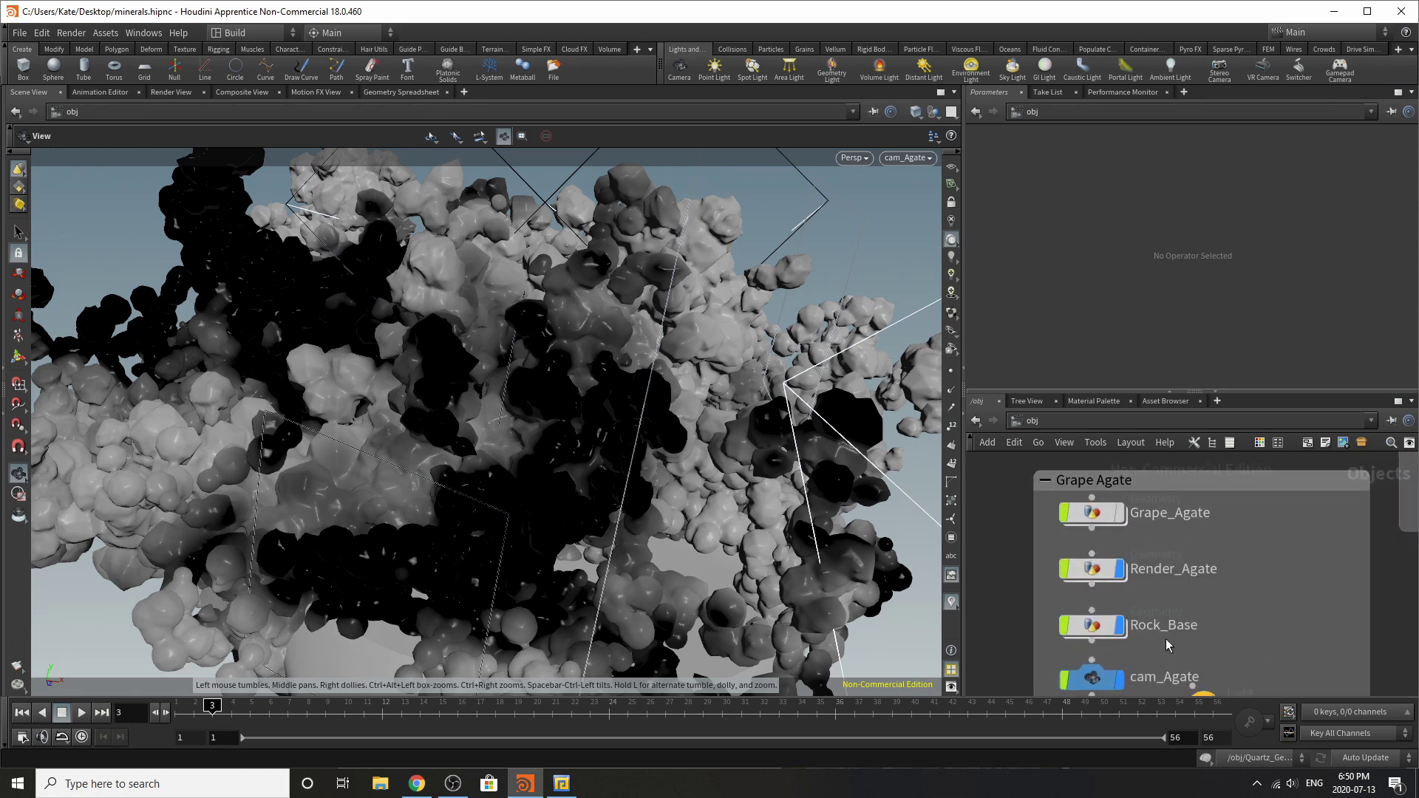
{"action": "scroll", "coordinate": [1156, 573], "scroll_direction": "down", "scroll_amount": 3}
{"action": "scroll", "coordinate": [1158, 561], "scroll_direction": "up", "scroll_amount": 2}
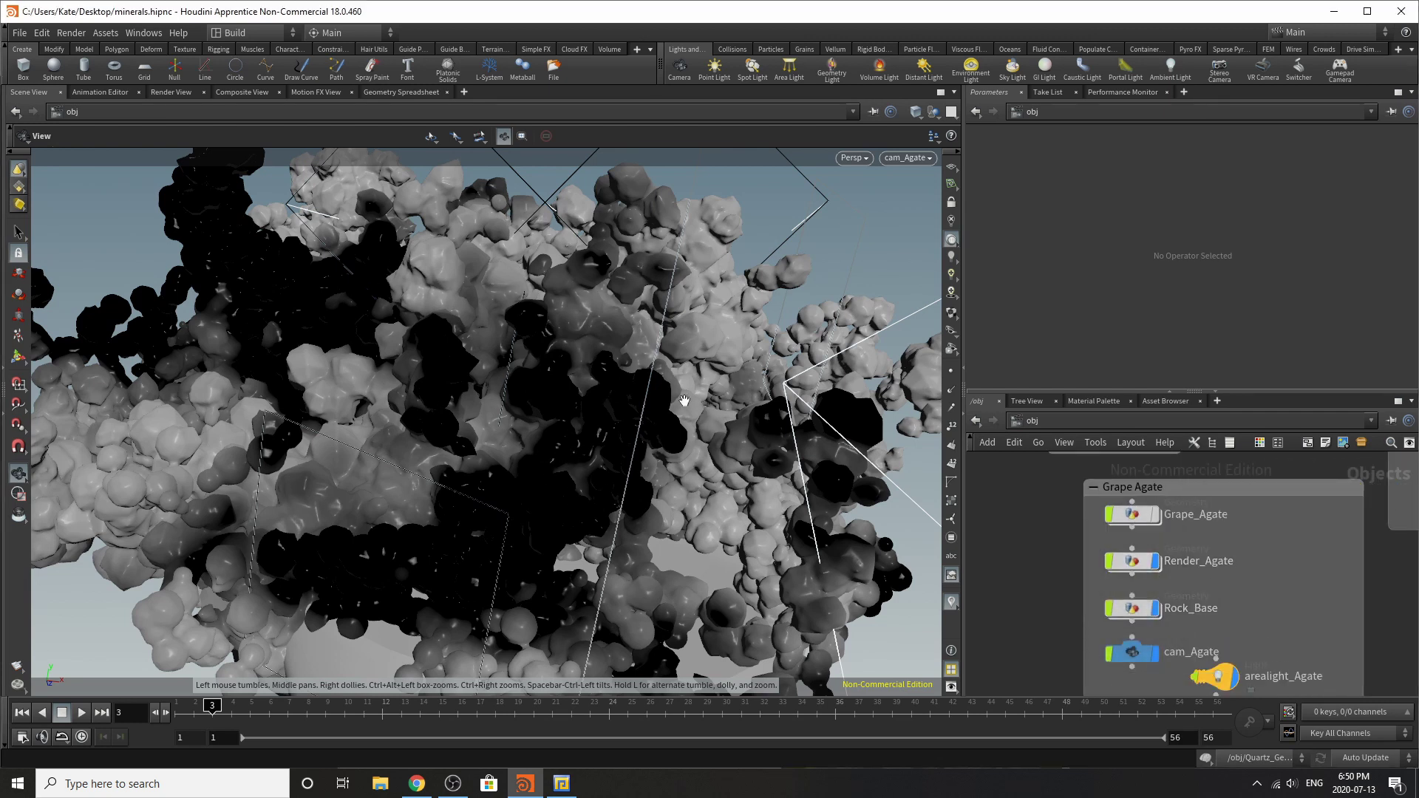
- Hide and re-show Rock_Base and Render_Agate in turn to inspect the rock and the agate cluster separately
{"action": "scroll", "coordinate": [386, 443], "scroll_direction": "down", "scroll_amount": 3}
{"action": "mouse_move", "coordinate": [545, 459]}
{"action": "left_mouse_down"}
{"action": "mouse_move", "coordinate": [567, 401]}
{"action": "mouse_move", "coordinate": [536, 529]}
{"action": "mouse_move", "coordinate": [543, 474]}
{"action": "left_mouse_up"}
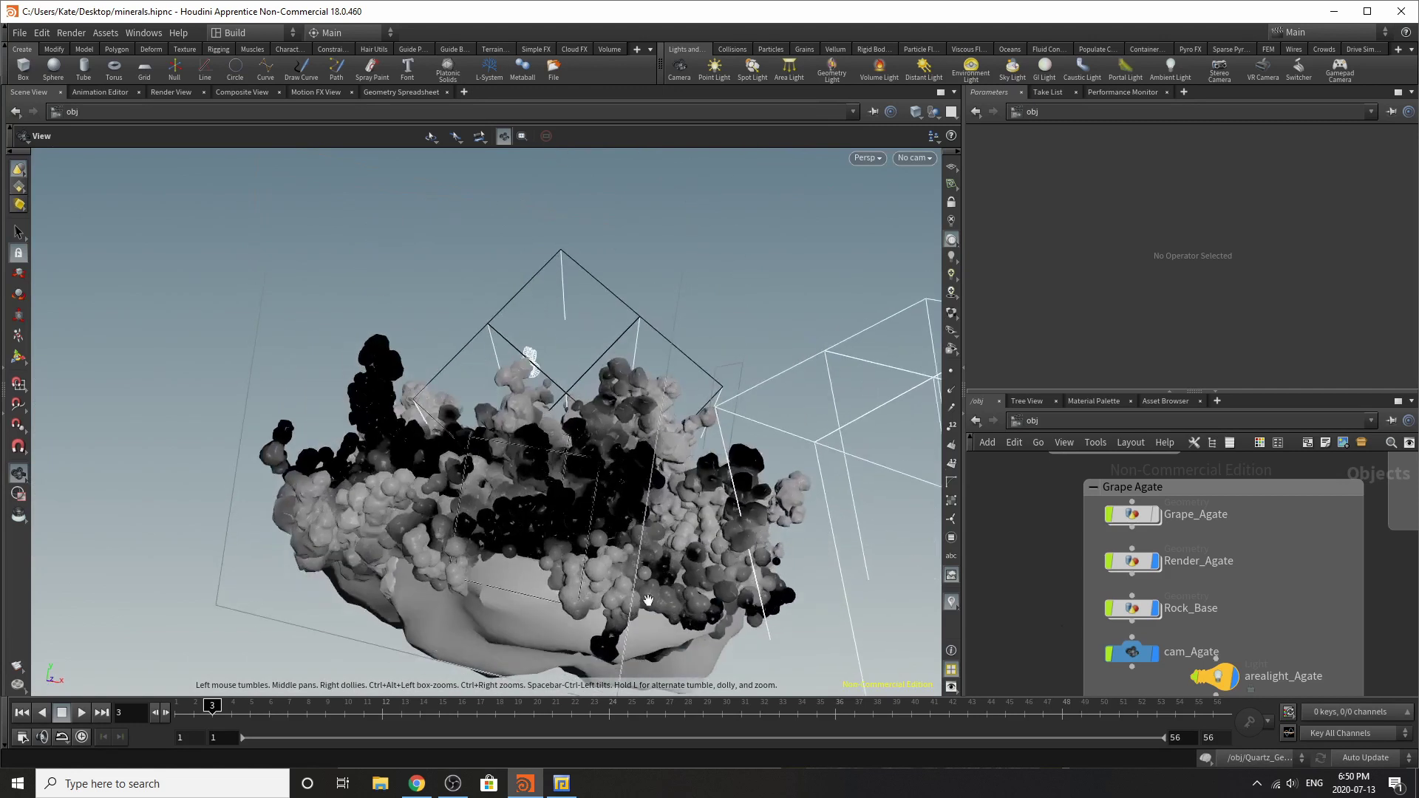
{"action": "left_click", "coordinate": [1156, 610]}
{"action": "left_click", "coordinate": [1156, 564]}
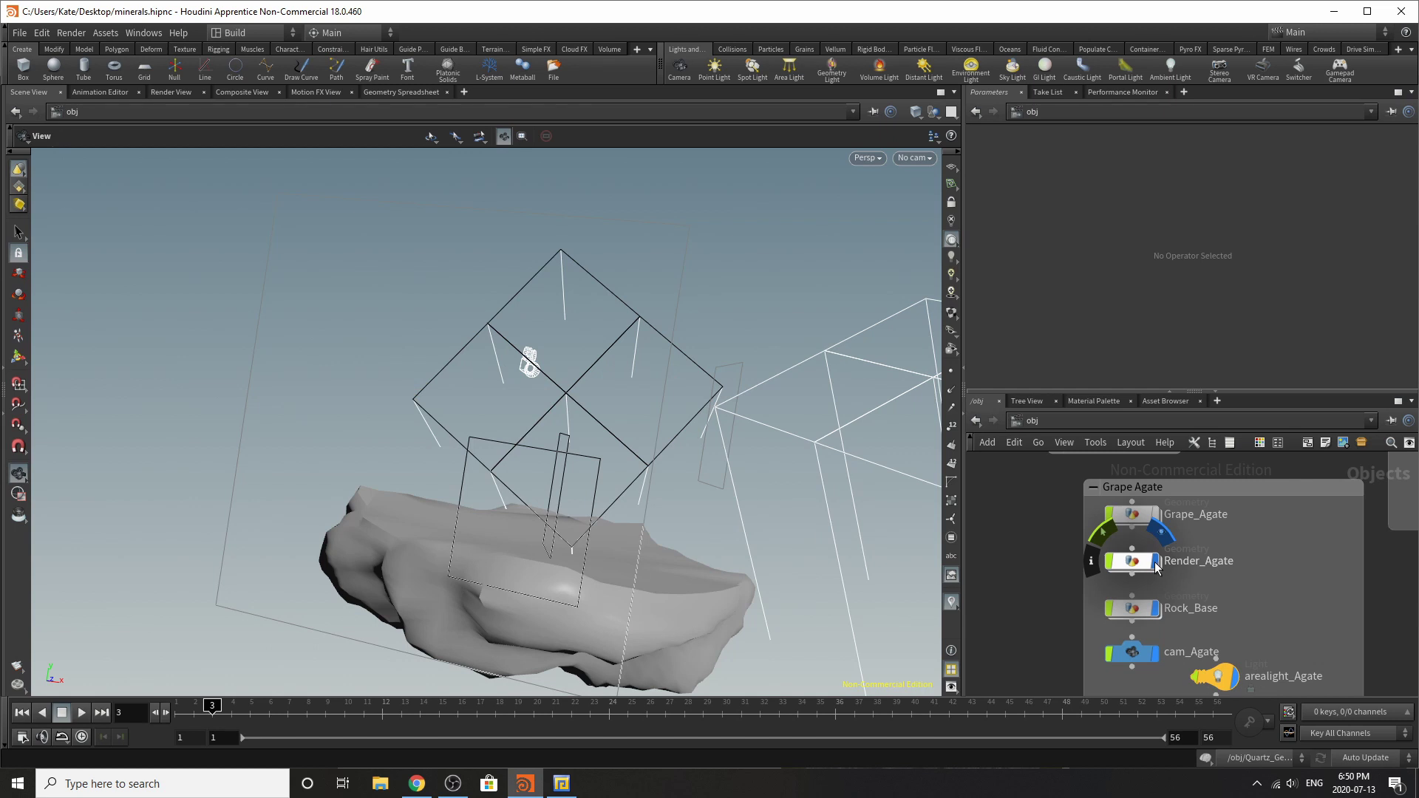
{"action": "left_click", "coordinate": [1156, 564]}
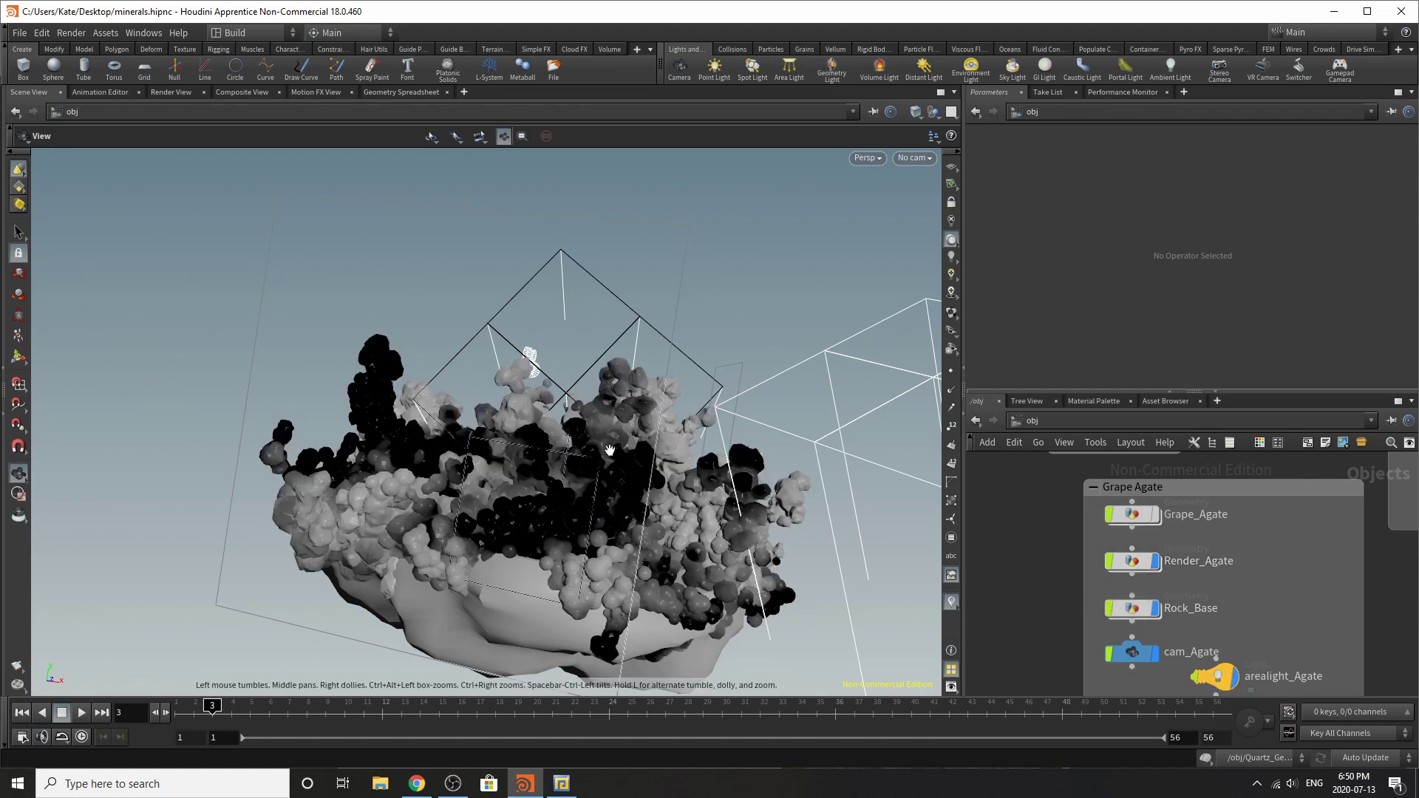
{"action": "left_click_drag", "start_coordinate": [603, 585], "coordinate": [608, 477]}
{"action": "right_click_drag", "start_coordinate": [537, 366], "coordinate": [732, 310]}
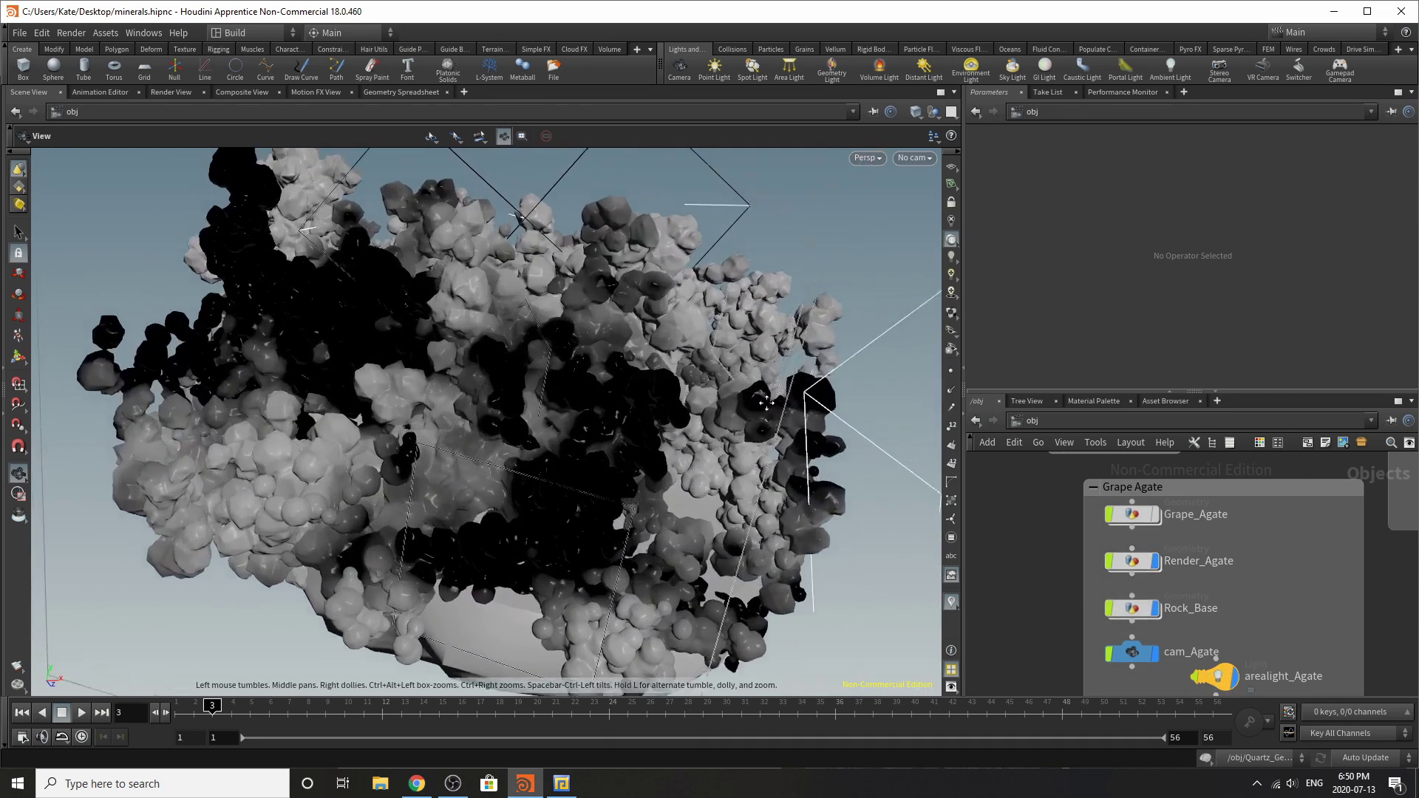
{"action": "left_click_drag", "start_coordinate": [732, 310], "coordinate": [681, 403]}
- Review the transform parameters of arealight_Agate, arealight_Agate_2 and cam_Agate
{"action": "scroll", "coordinate": [1251, 540], "scroll_direction": "down", "scroll_amount": 4}
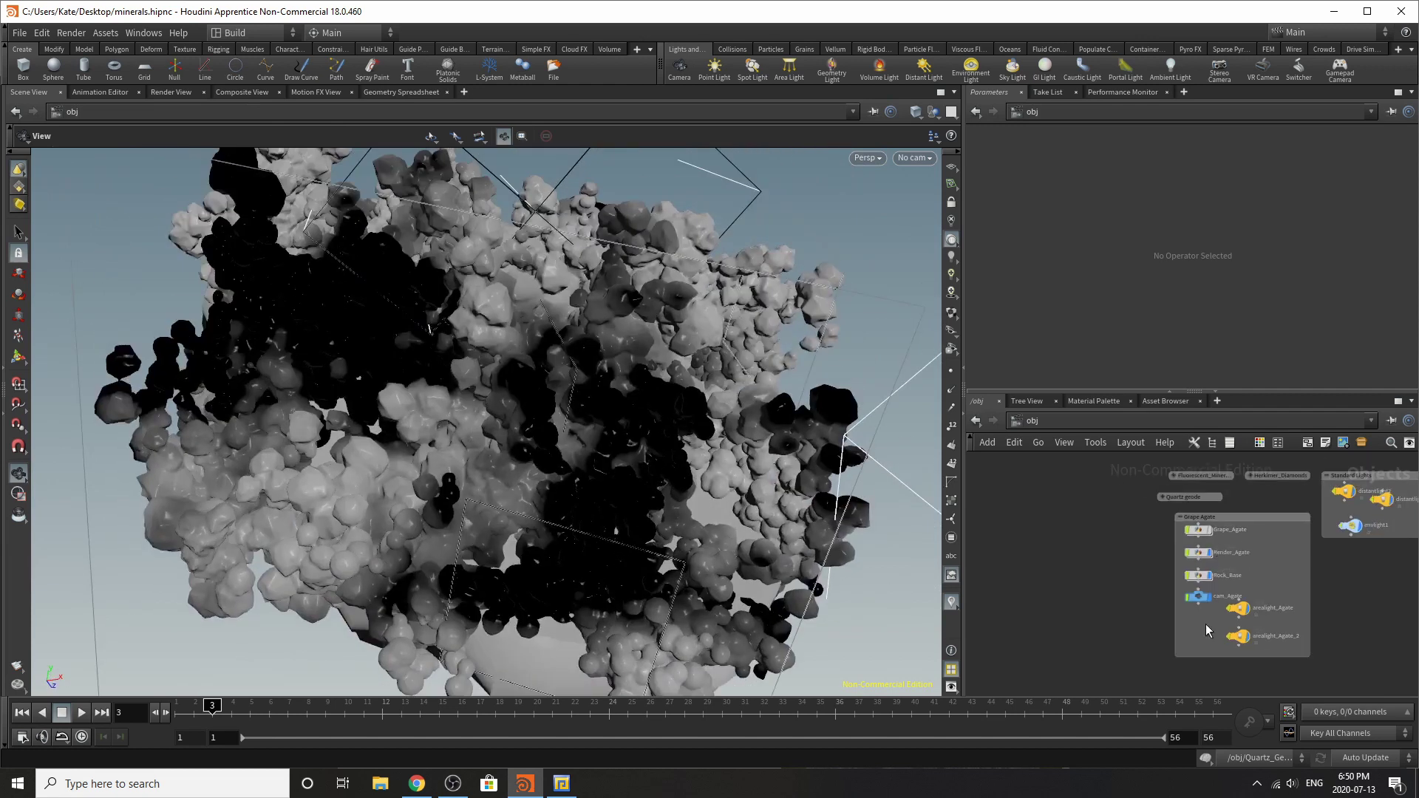
{"action": "scroll", "coordinate": [1233, 647], "scroll_direction": "up", "scroll_amount": 5}
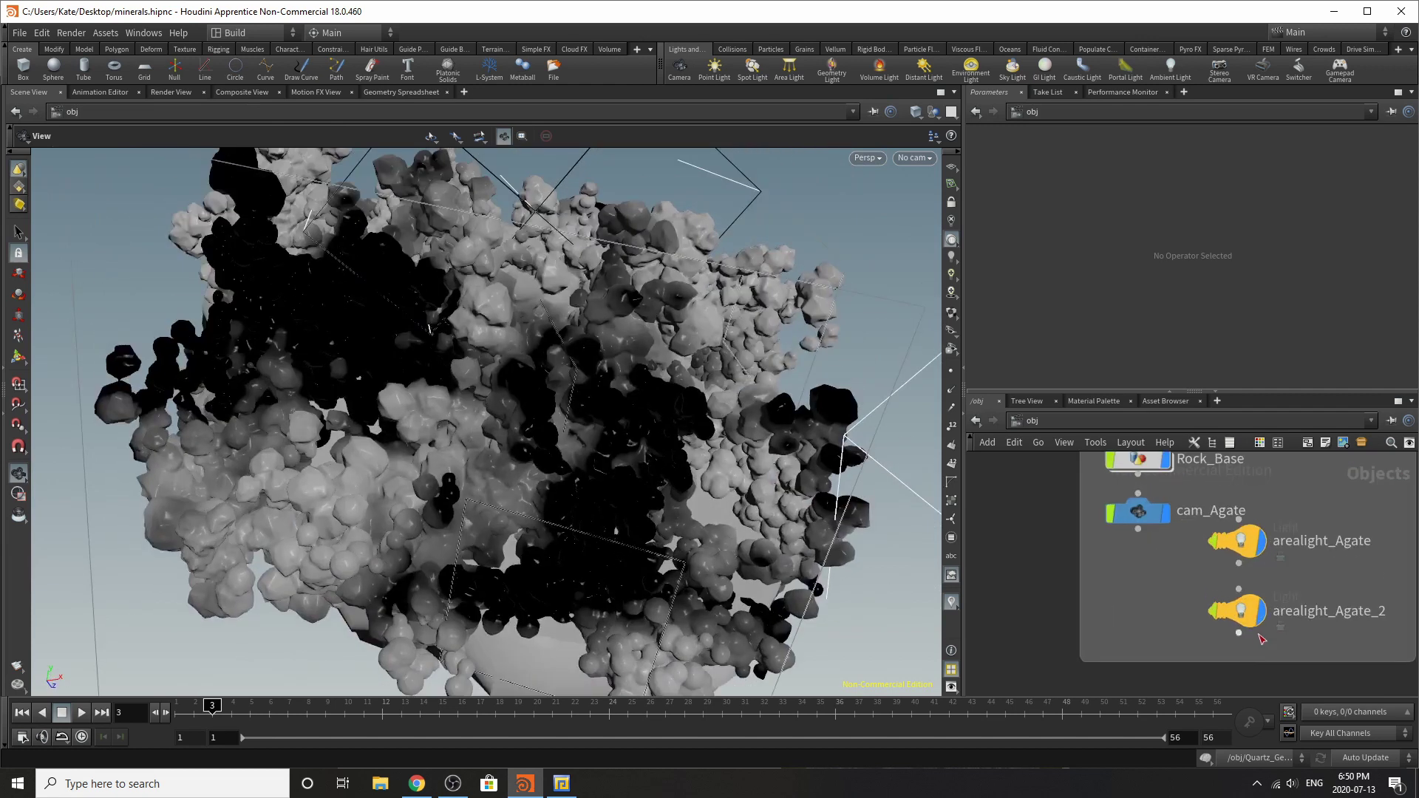
{"action": "left_click", "coordinate": [1248, 550]}
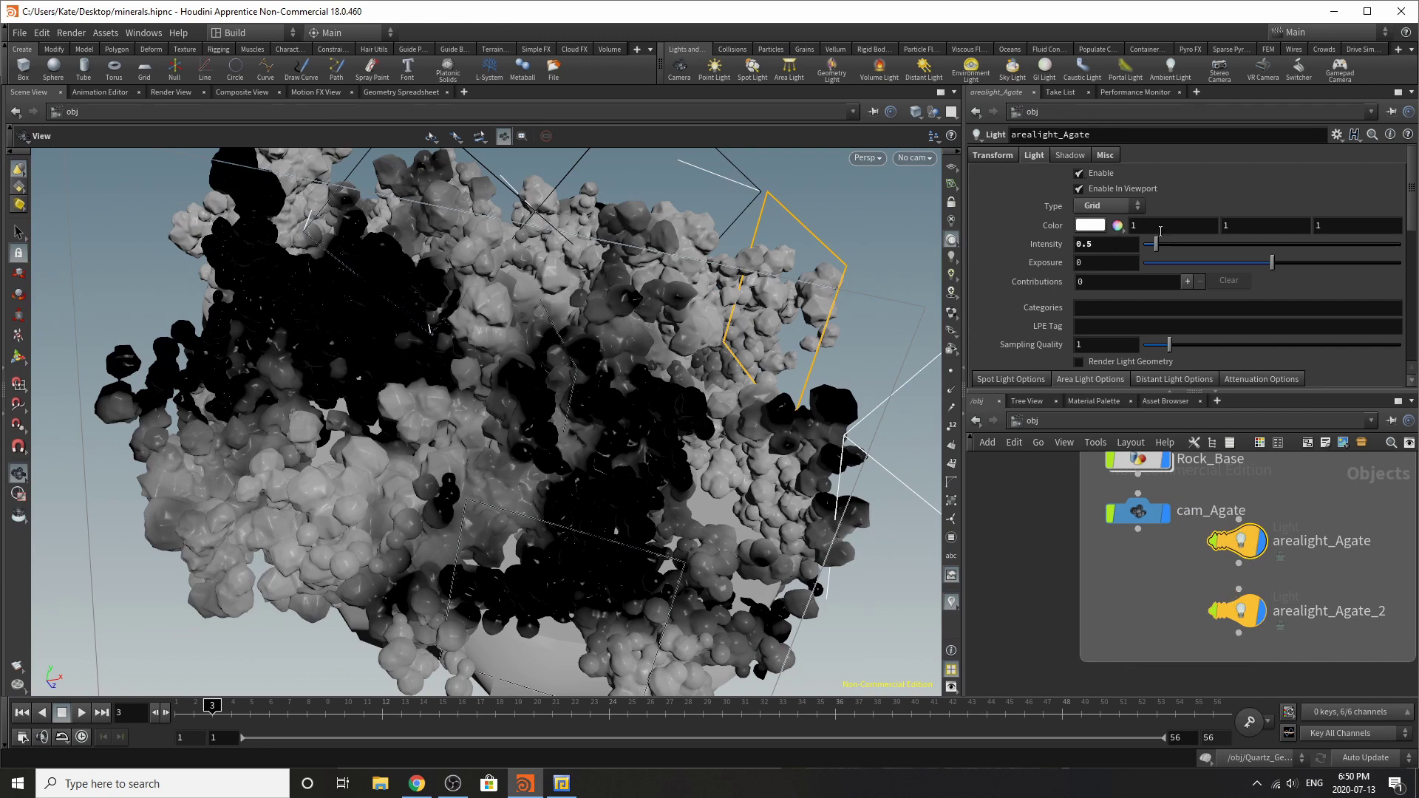
{"action": "left_click", "coordinate": [987, 156]}
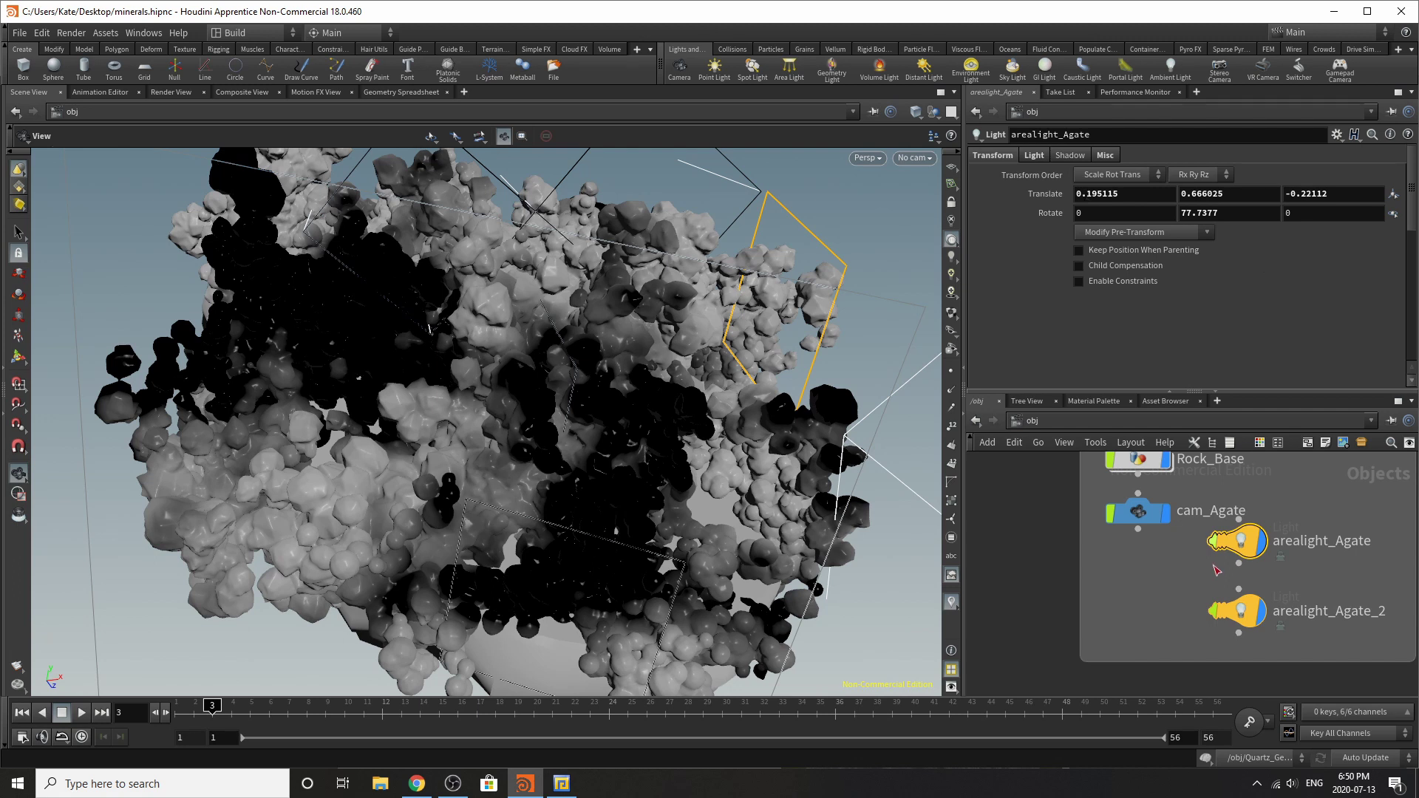
{"action": "left_click", "coordinate": [1241, 613]}
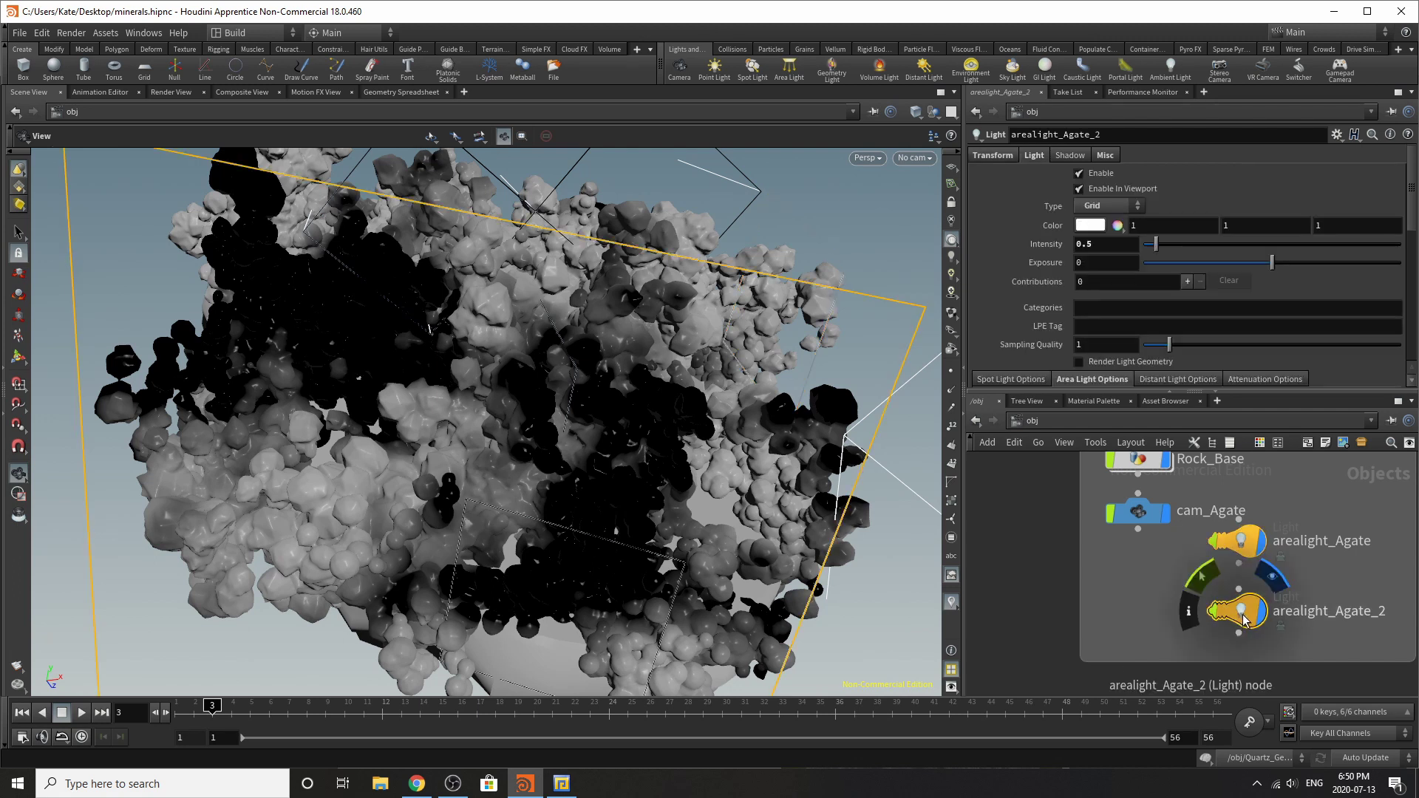
{"action": "left_click", "coordinate": [993, 155]}
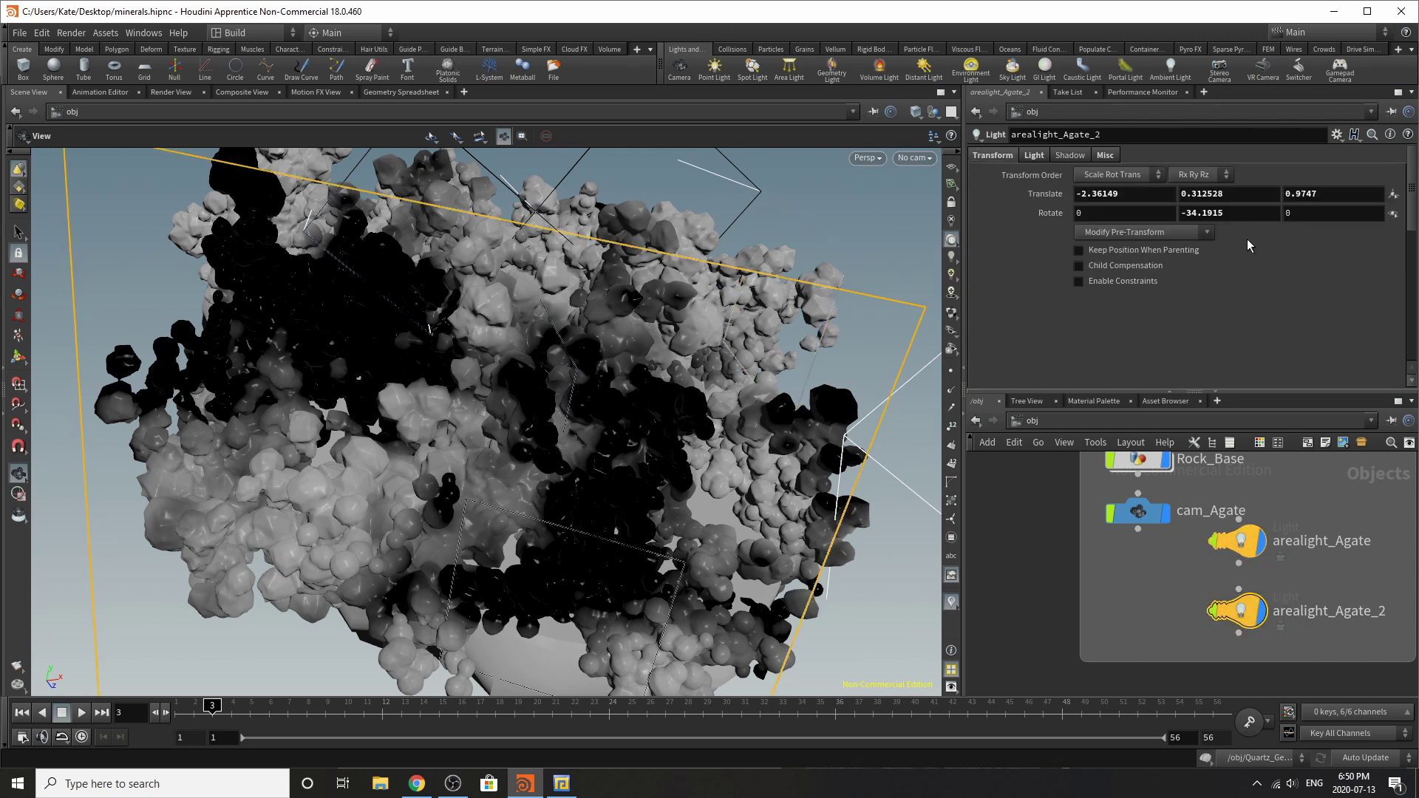
{"action": "left_click", "coordinate": [1137, 513]}
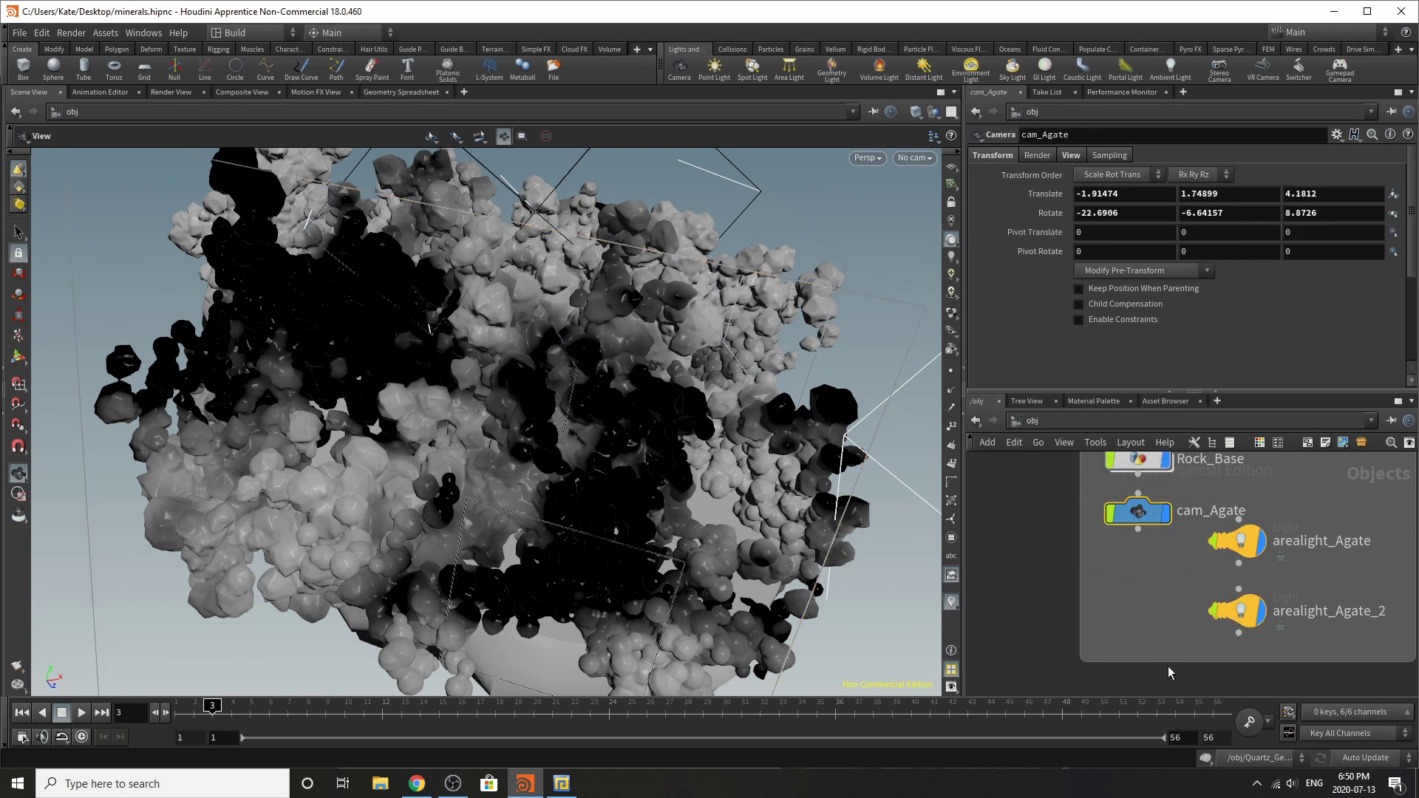
- Enter the Grape_Agate geometry network and focus on the sphere1 node at its start
{"action": "key", "text": "h"}
{"action": "scroll", "coordinate": [1154, 558], "scroll_direction": "up", "scroll_amount": 5}
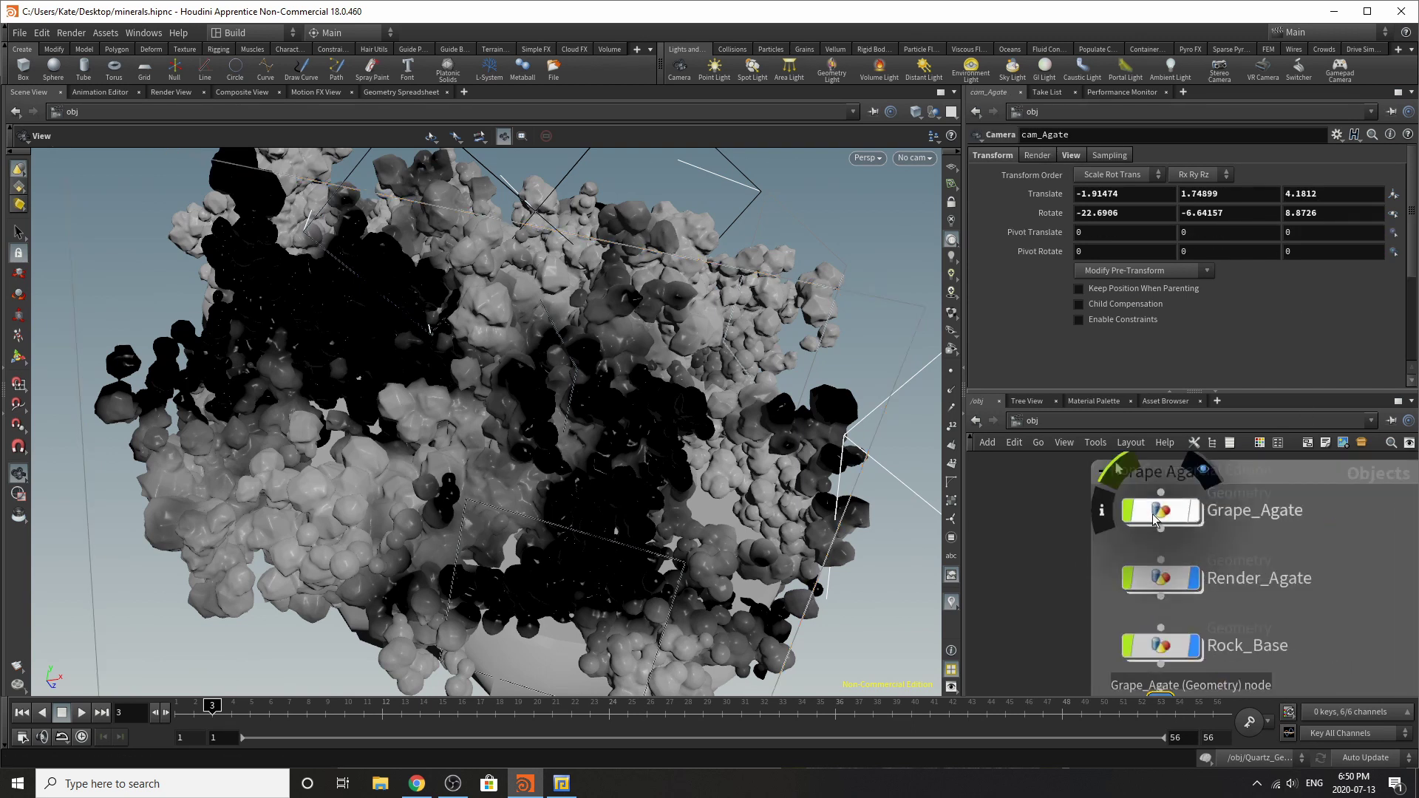
{"action": "left_click", "coordinate": [1155, 512]}
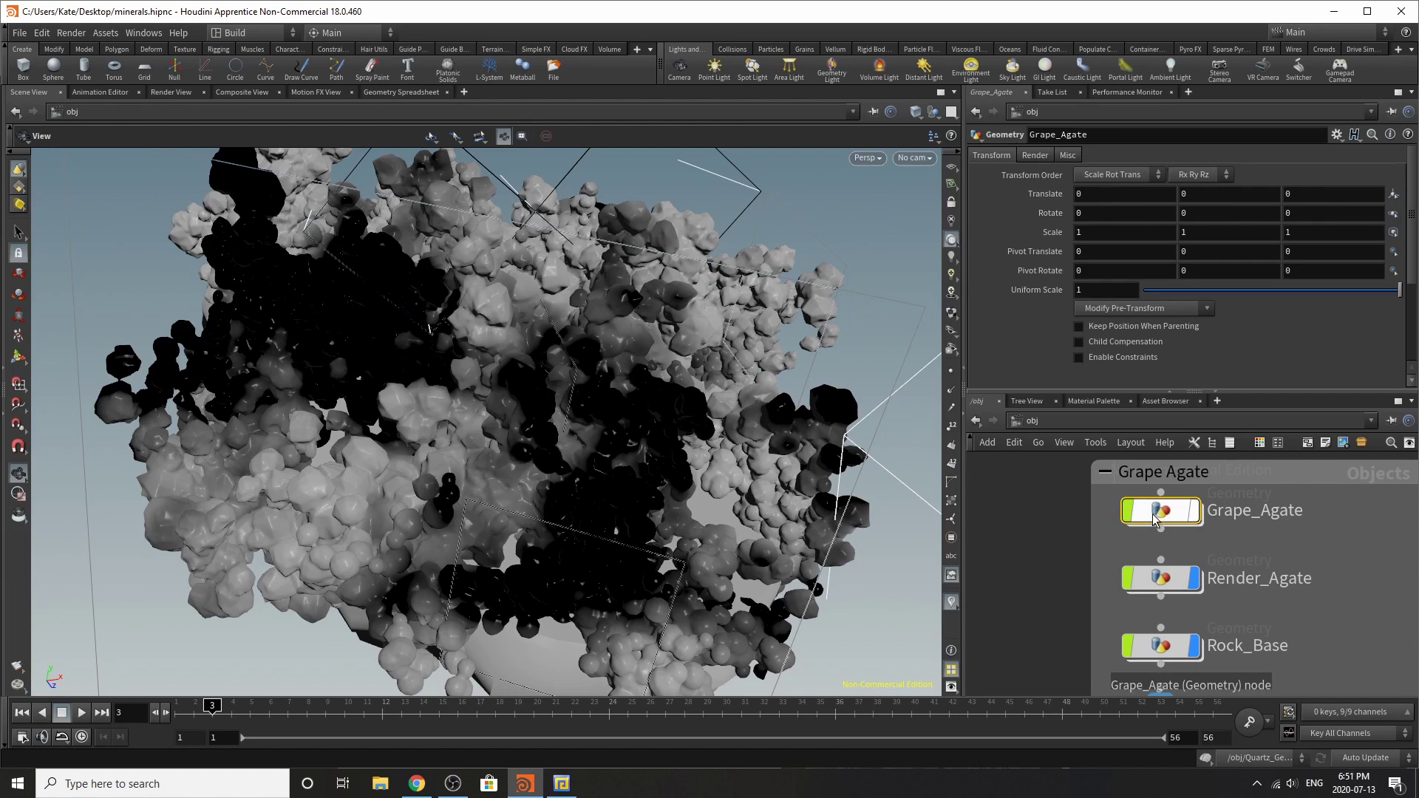
{"action": "mouse_move", "coordinate": [1170, 519]}
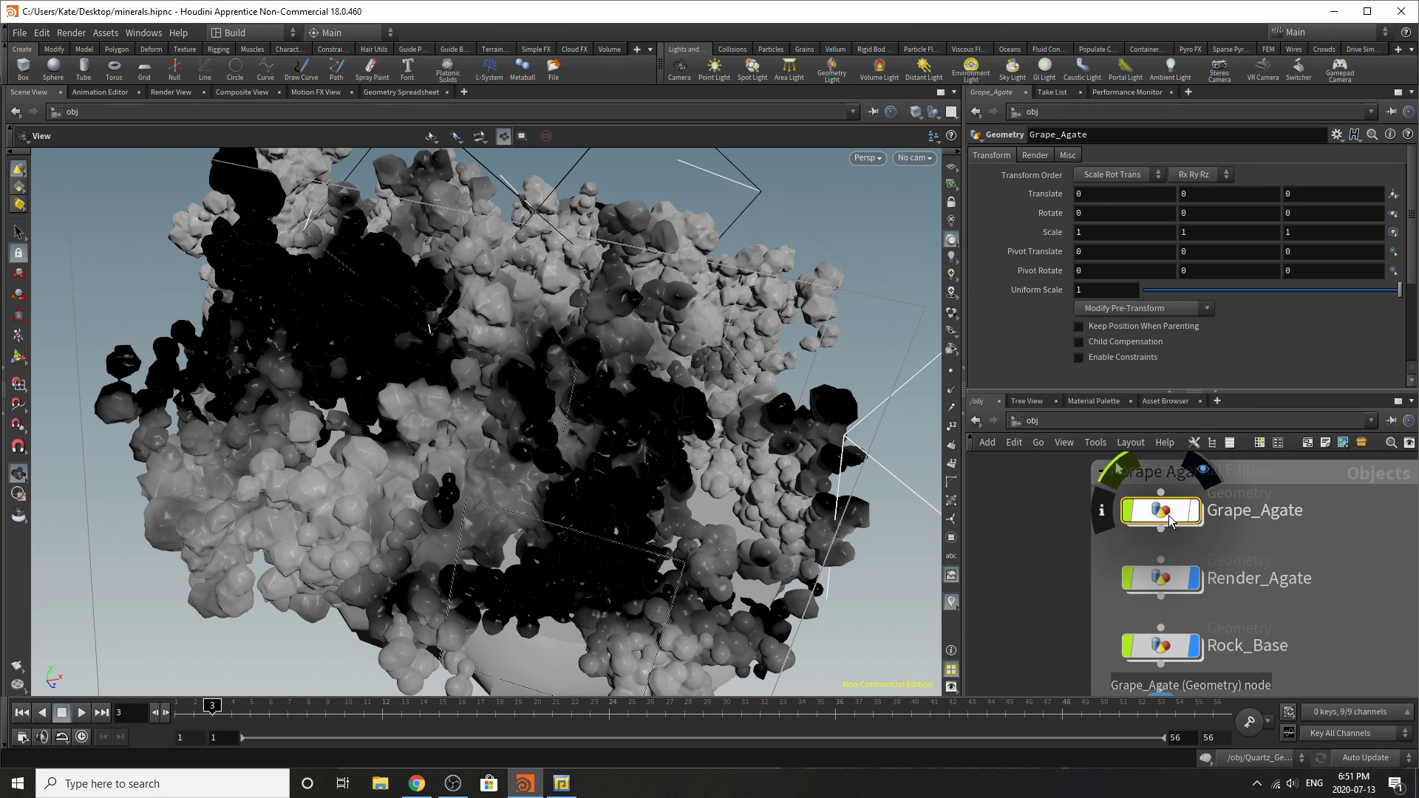
{"action": "double_click", "coordinate": [1169, 519]}
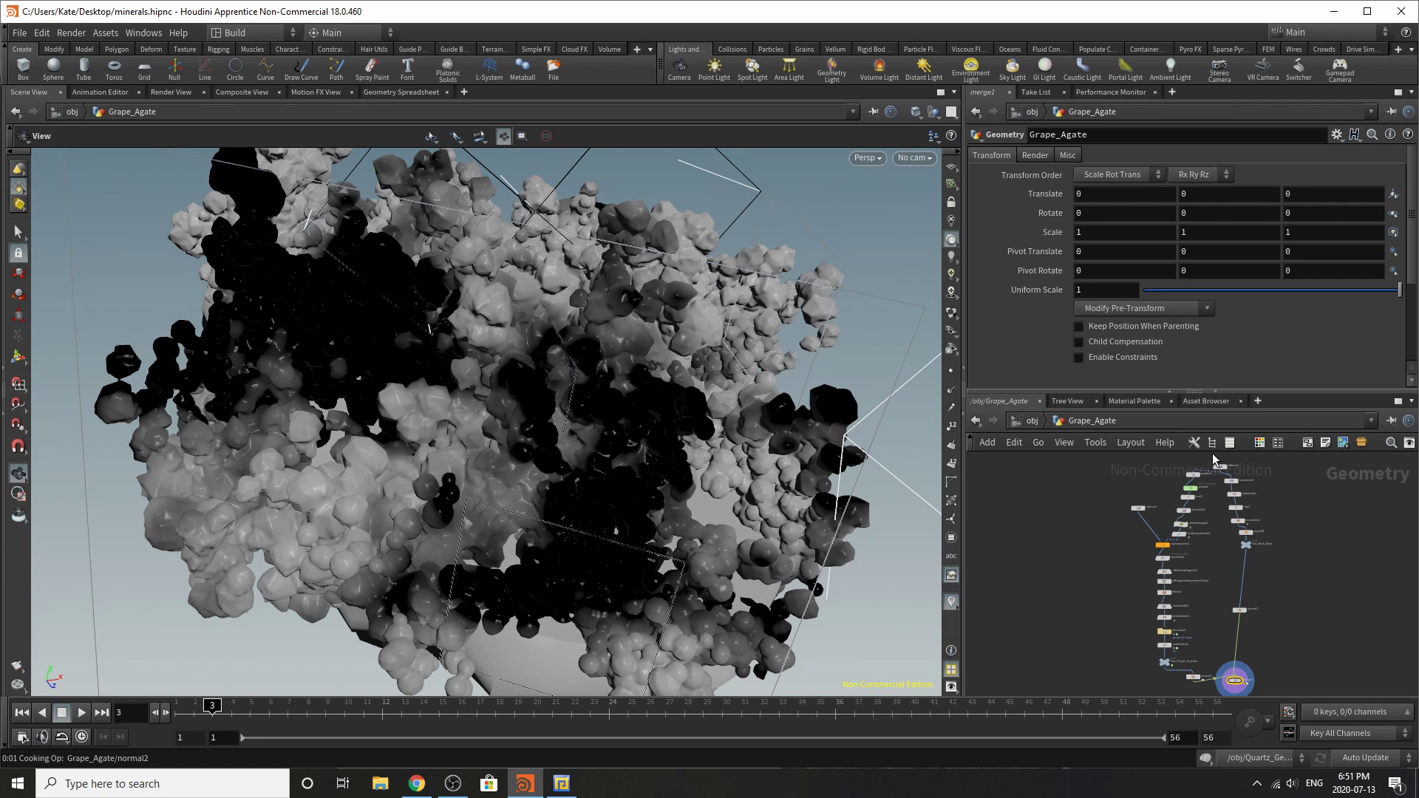
{"action": "scroll", "coordinate": [1251, 561], "scroll_direction": "up", "scroll_amount": 5}
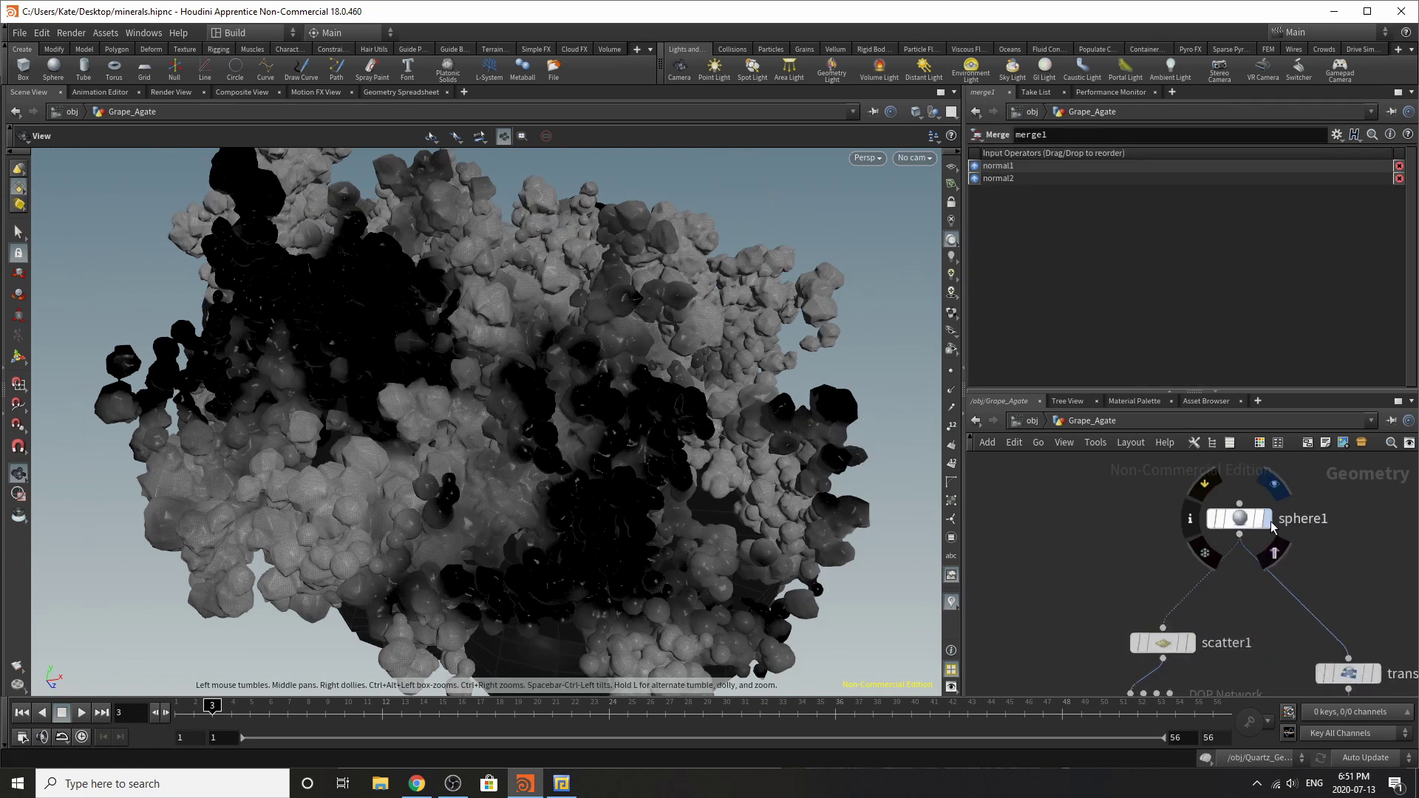
- Display the sphere1 node and examine its flattened shape and sphere parameters from several angles
{"action": "left_click", "coordinate": [1264, 519]}
{"action": "left_click", "coordinate": [1231, 520]}
{"action": "left_click_drag", "start_coordinate": [656, 320], "coordinate": [628, 406]}
{"action": "right_click_drag", "start_coordinate": [627, 405], "coordinate": [648, 406]}
{"action": "middle_click_drag", "start_coordinate": [648, 406], "coordinate": [707, 377]}
{"action": "left_click_drag", "start_coordinate": [706, 377], "coordinate": [641, 358]}
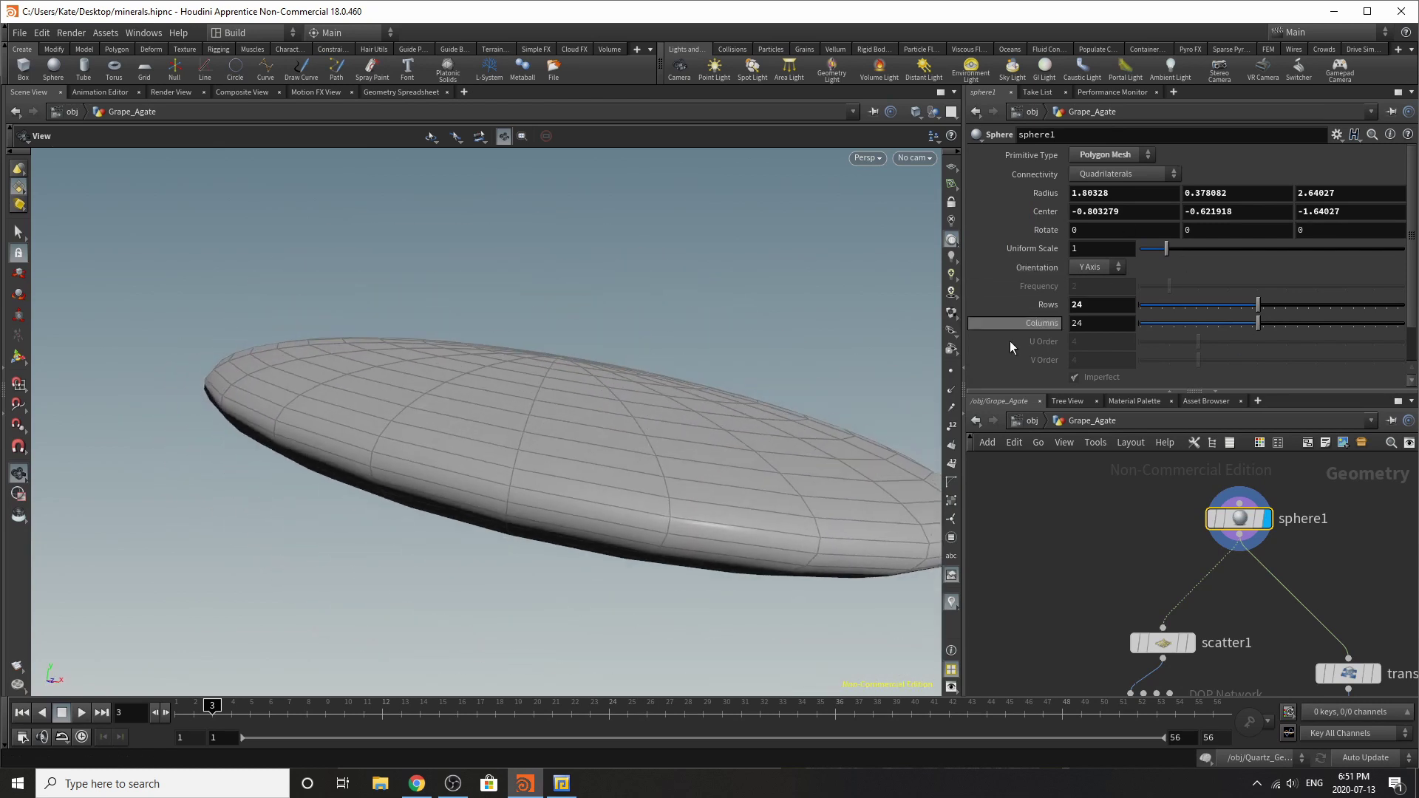
{"action": "right_click_drag", "start_coordinate": [646, 405], "coordinate": [567, 425]}
{"action": "middle_click_drag", "start_coordinate": [567, 425], "coordinate": [500, 465]}
{"action": "scroll", "coordinate": [1155, 555], "scroll_direction": "down", "scroll_amount": 4}
{"action": "scroll", "coordinate": [1183, 629], "scroll_direction": "up", "scroll_amount": 3}
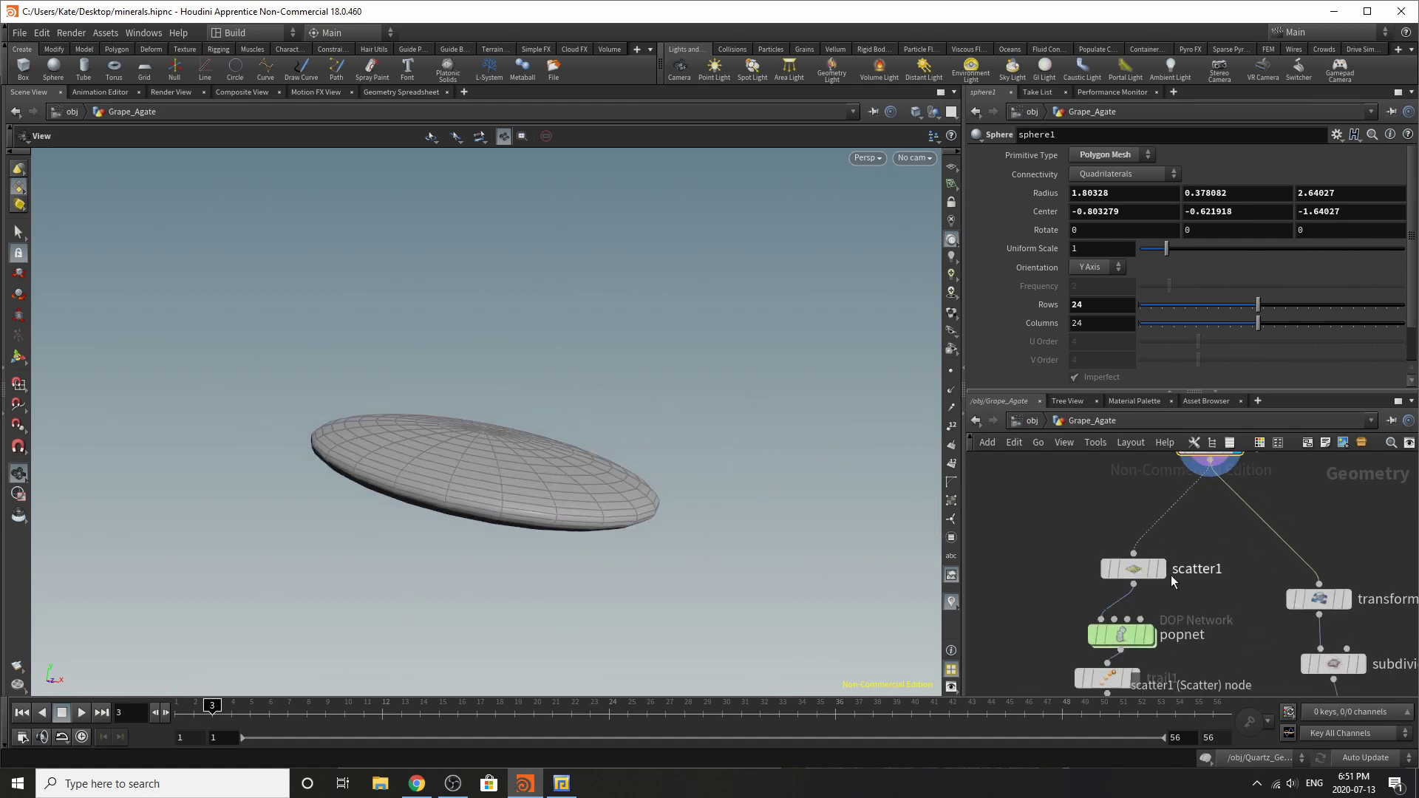
- Display the scatter1 node and inspect its scatter options and the points distributed over the sphere
{"action": "left_click", "coordinate": [1159, 569]}
{"action": "left_click", "coordinate": [1133, 568]}
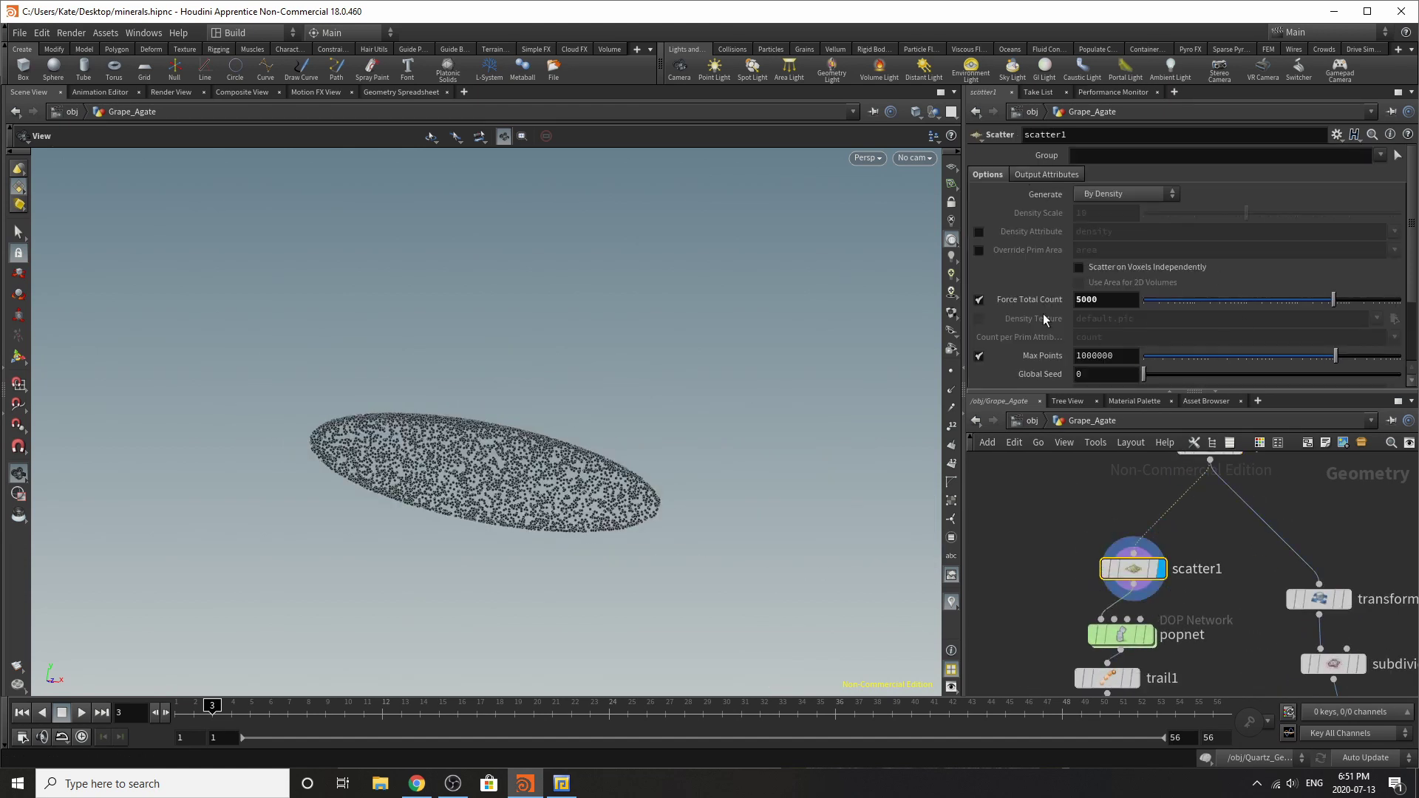
{"action": "left_click_drag", "start_coordinate": [523, 399], "coordinate": [450, 469]}
{"action": "right_click_drag", "start_coordinate": [450, 469], "coordinate": [614, 358]}
{"action": "left_click_drag", "start_coordinate": [614, 358], "coordinate": [534, 403]}
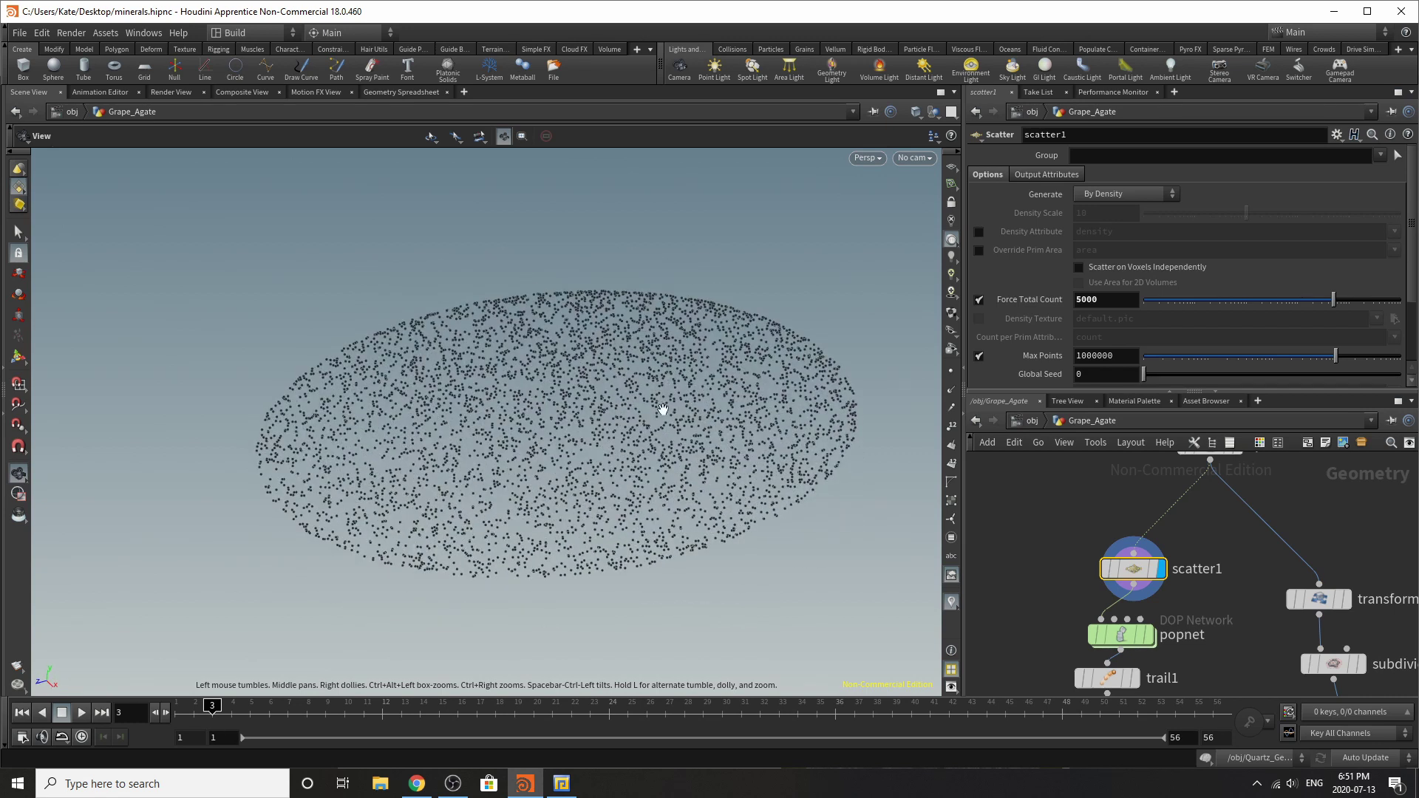
- Display popnet, enter it and review the Birth settings of the source_first_input POP Source
{"action": "middle_click_drag", "start_coordinate": [1156, 640], "coordinate": [1192, 536]}
{"action": "left_click", "coordinate": [1186, 530]}
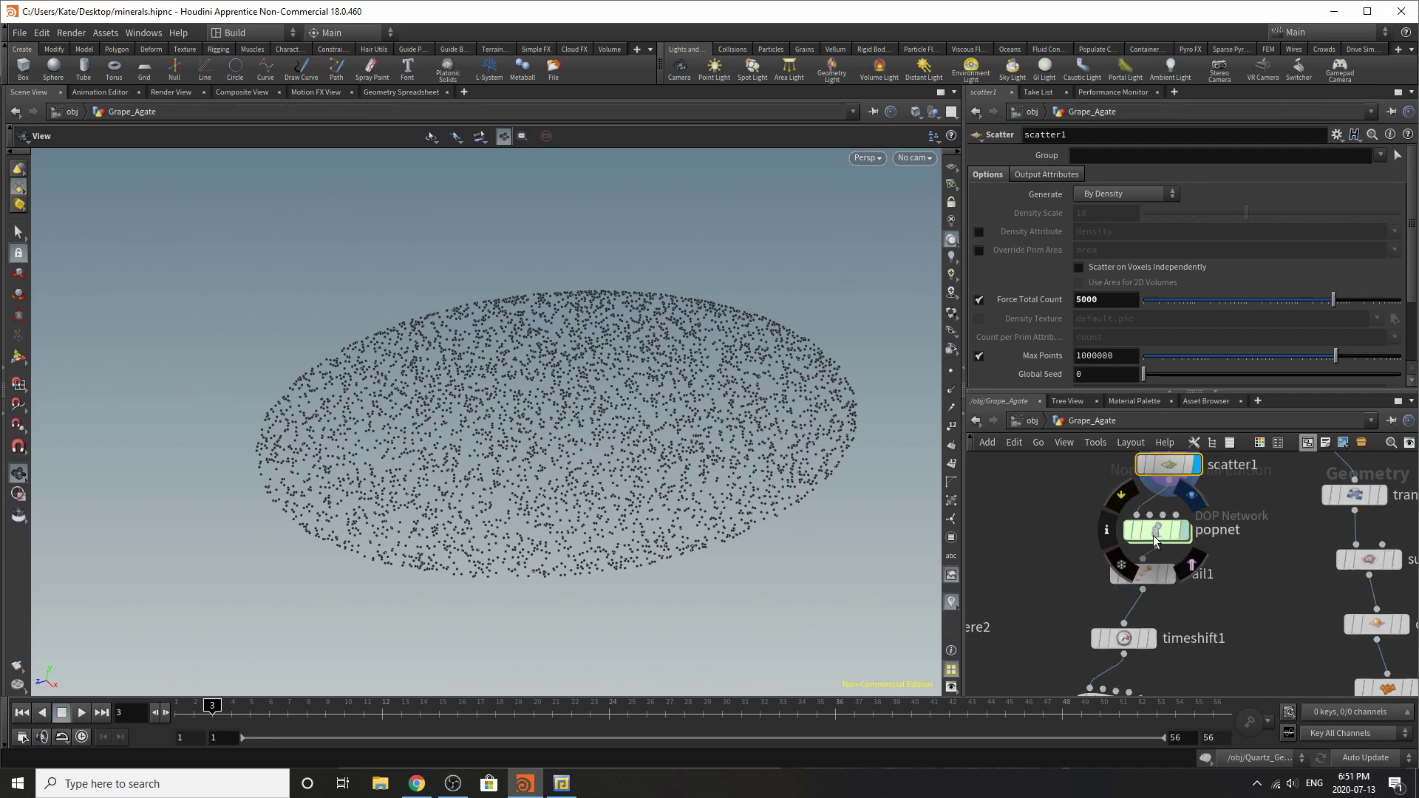
{"action": "double_click", "coordinate": [1153, 541]}
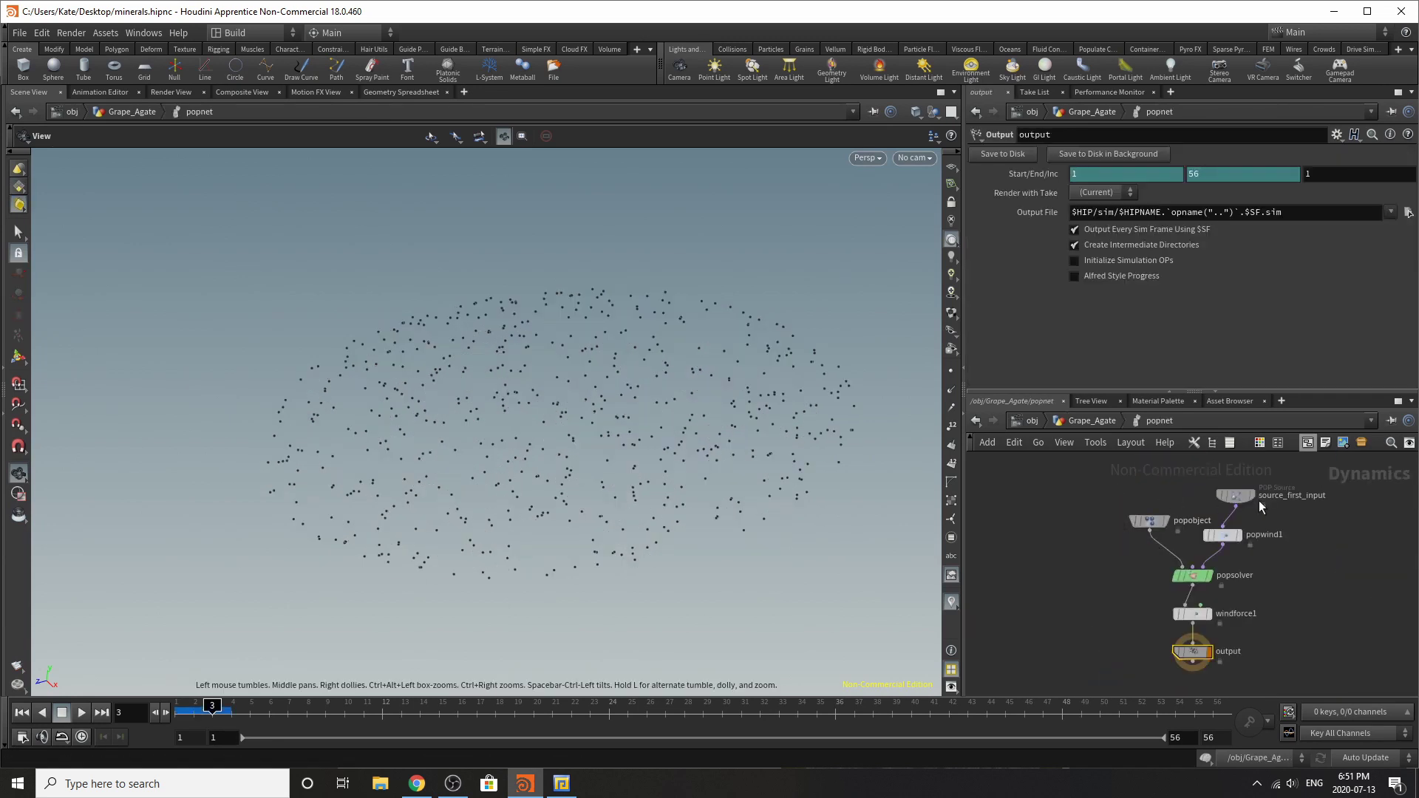
{"action": "scroll", "coordinate": [1259, 503], "scroll_direction": "up", "scroll_amount": 3}
{"action": "left_click", "coordinate": [1238, 504]}
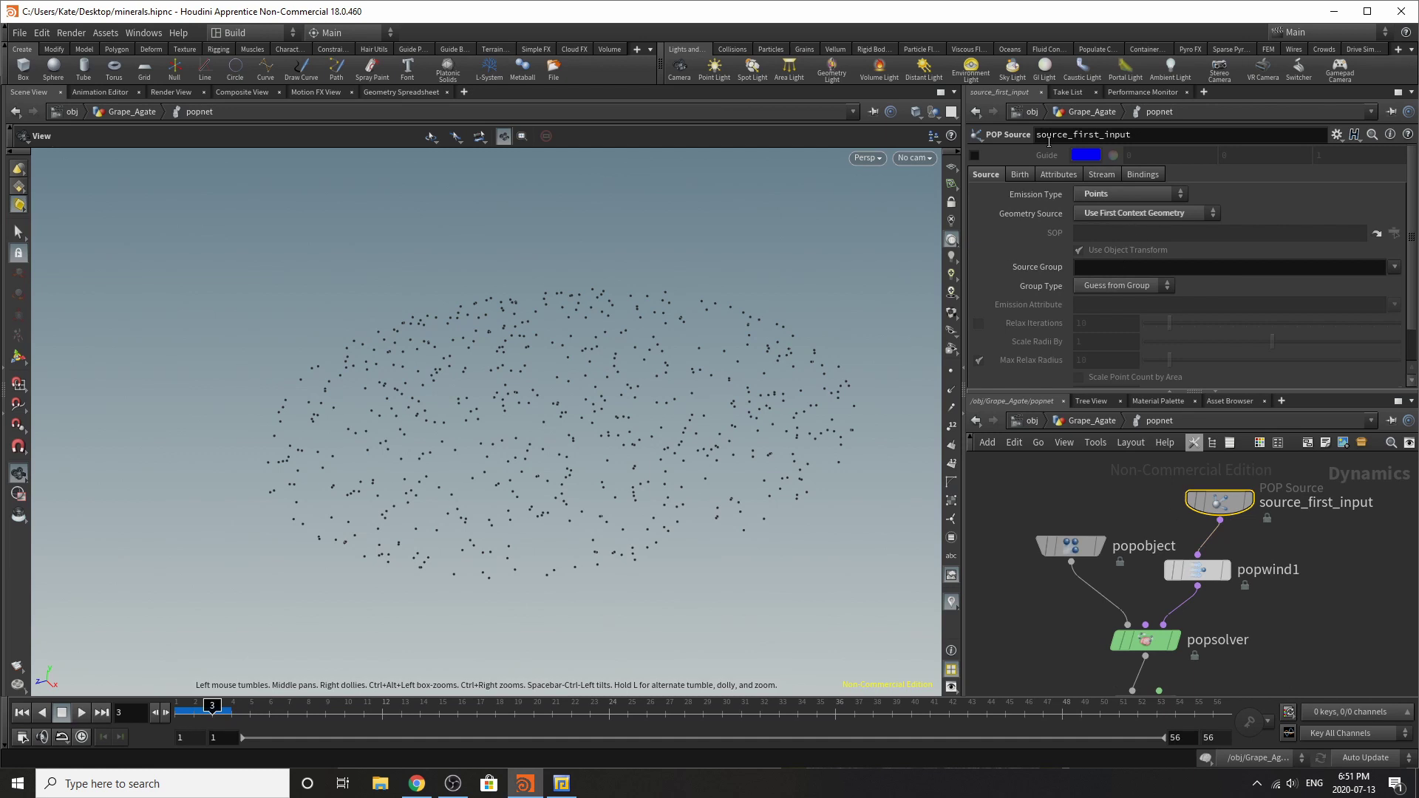
{"action": "left_click", "coordinate": [1019, 176]}
{"action": "scroll", "coordinate": [1130, 223], "scroll_direction": "down", "scroll_amount": 2}
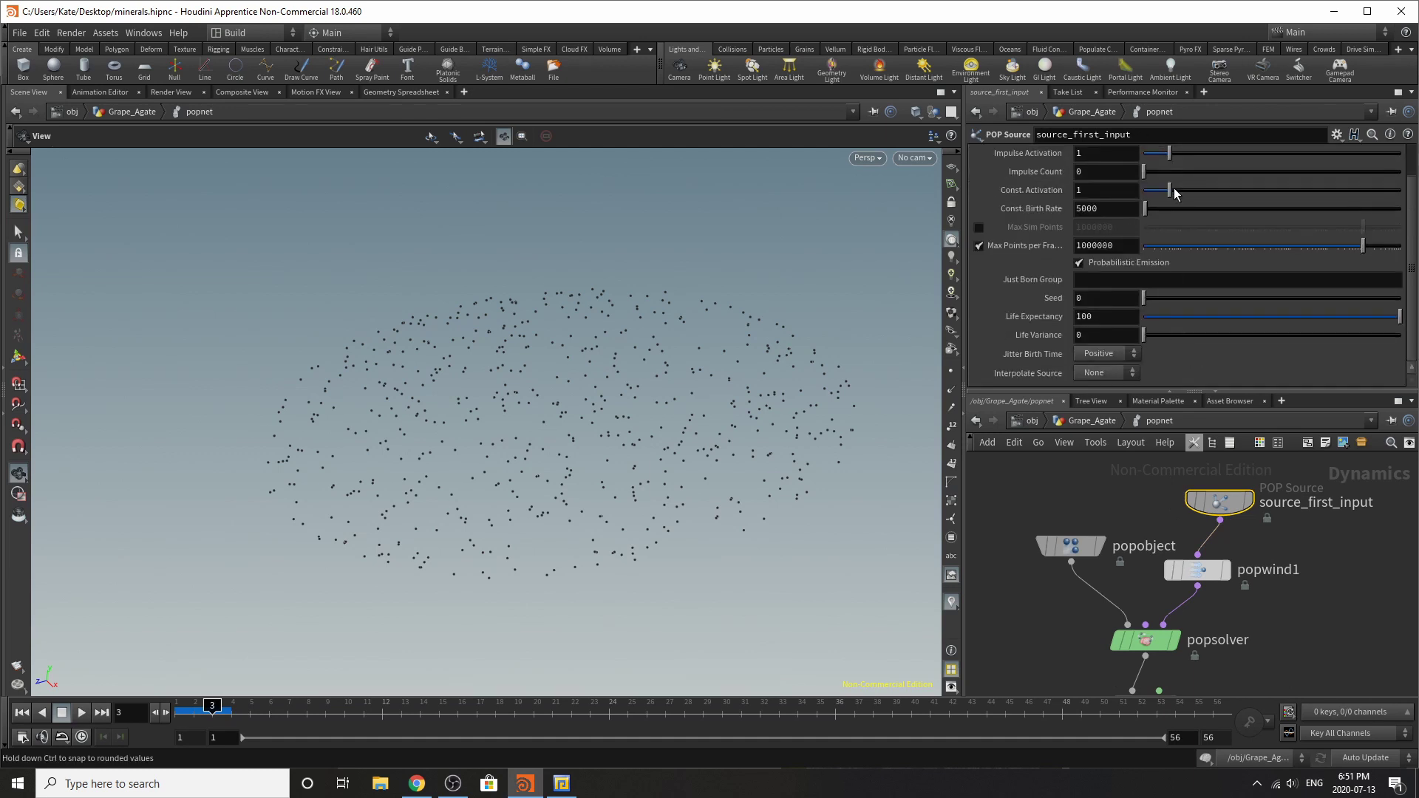
- Review the substep settings of popsolver and the noise settings of popwind1
{"action": "left_click", "coordinate": [1153, 639]}
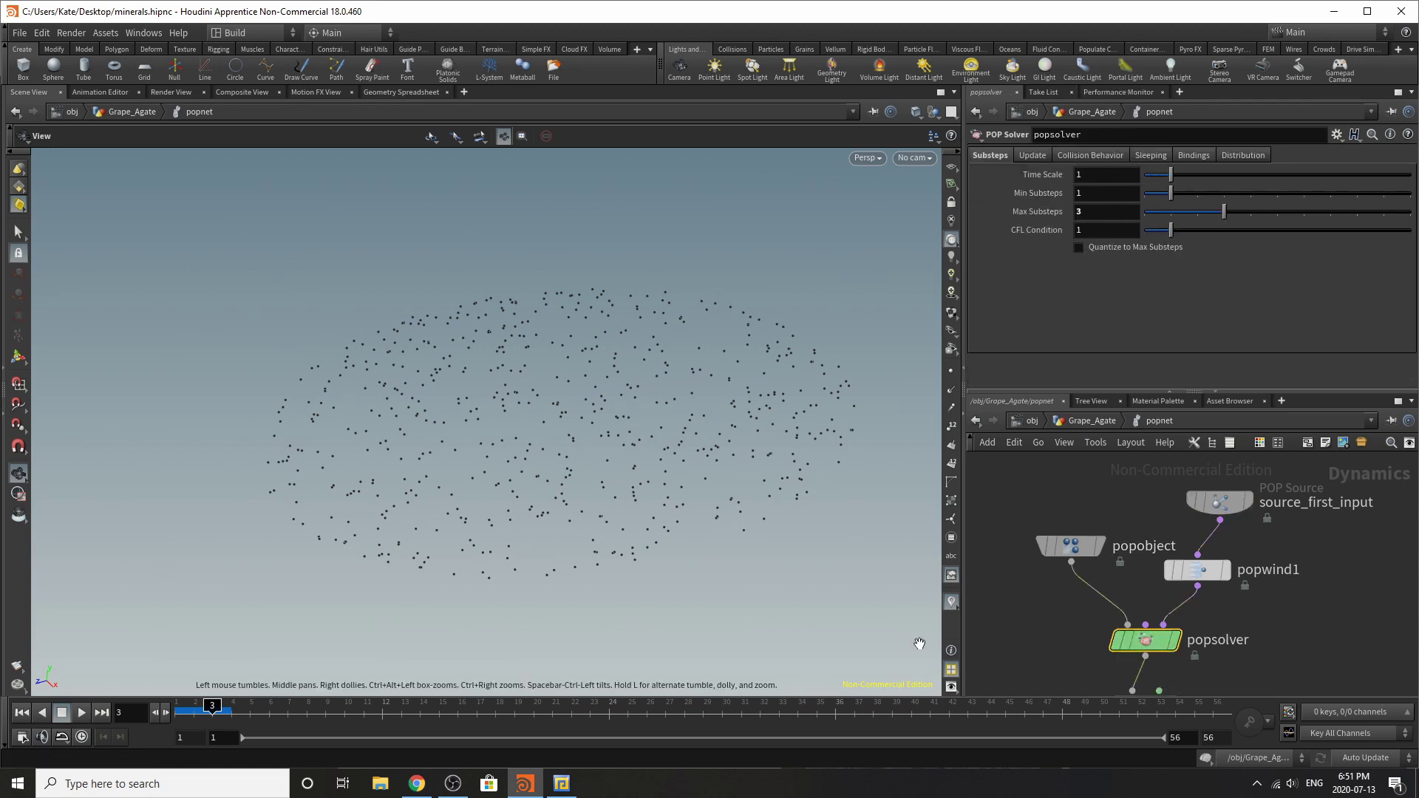
{"action": "left_click", "coordinate": [1197, 570]}
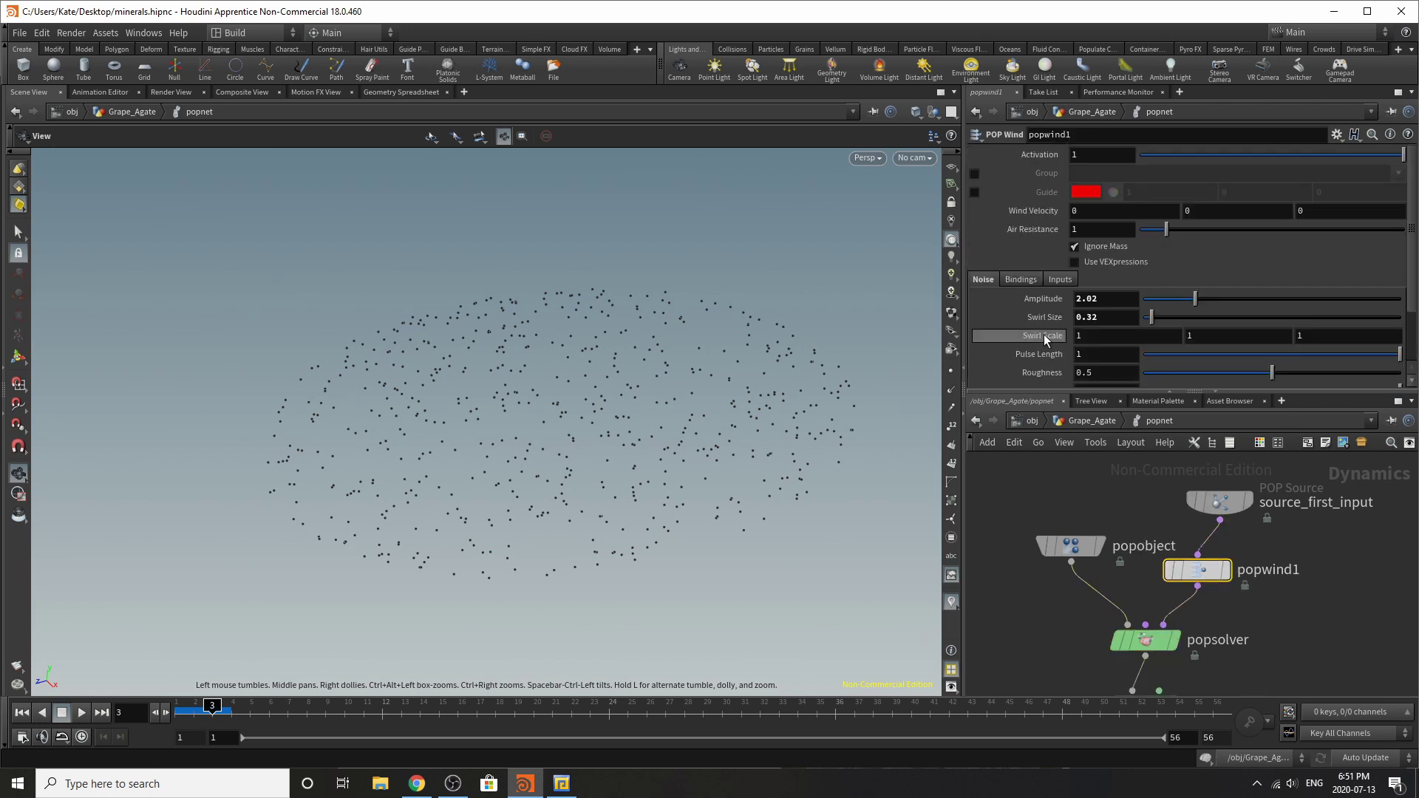
{"action": "scroll", "coordinate": [1044, 331], "scroll_direction": "down", "scroll_amount": 3}
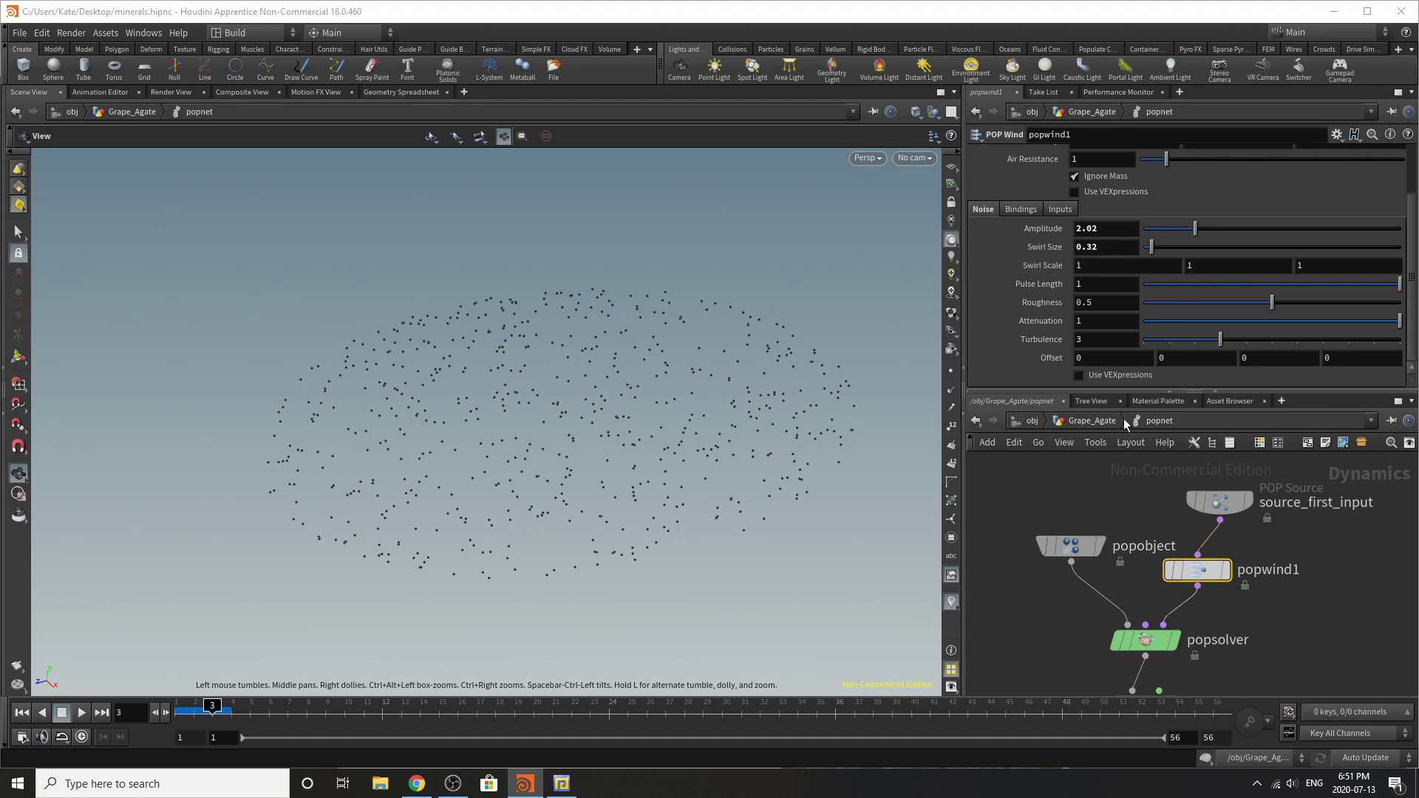
{"action": "scroll", "coordinate": [1157, 532], "scroll_direction": "down", "scroll_amount": 4}
{"action": "scroll", "coordinate": [1156, 532], "scroll_direction": "up", "scroll_amount": 4}
- Review the velocity and scale force parameters of the windforce1 node
{"action": "left_click", "coordinate": [1130, 577]}
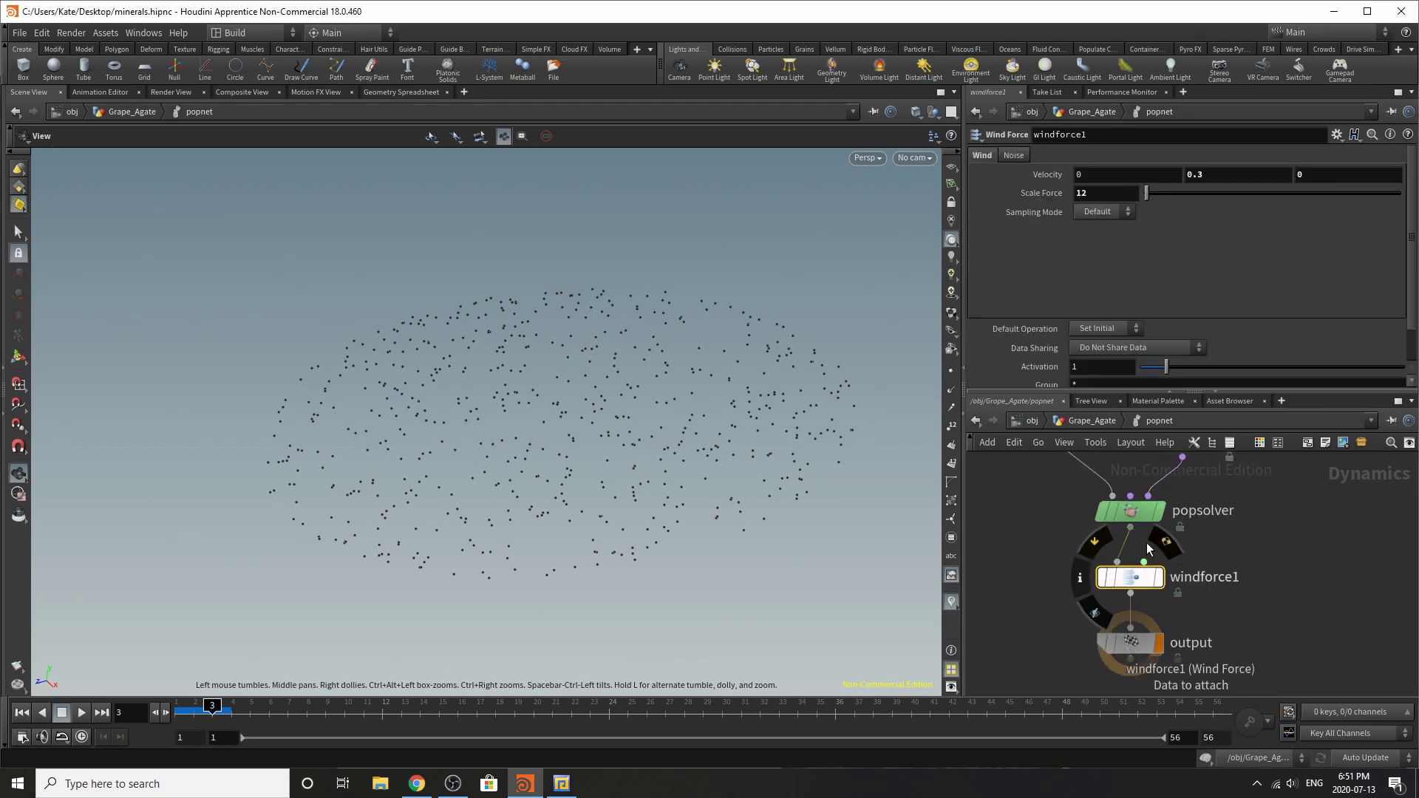
{"action": "scroll", "coordinate": [1103, 338], "scroll_direction": "down", "scroll_amount": 2}
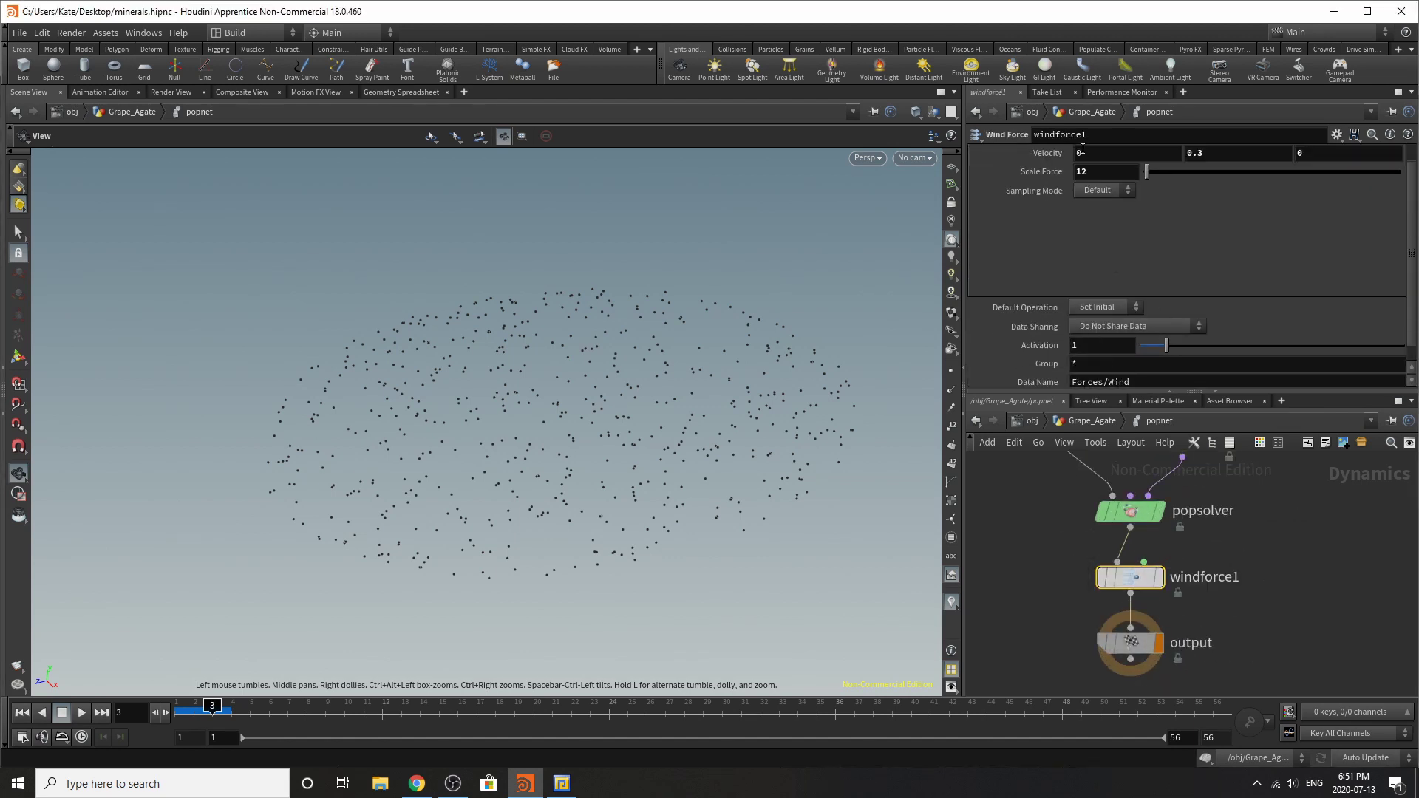
{"action": "scroll", "coordinate": [1201, 213], "scroll_direction": "up", "scroll_amount": 2}
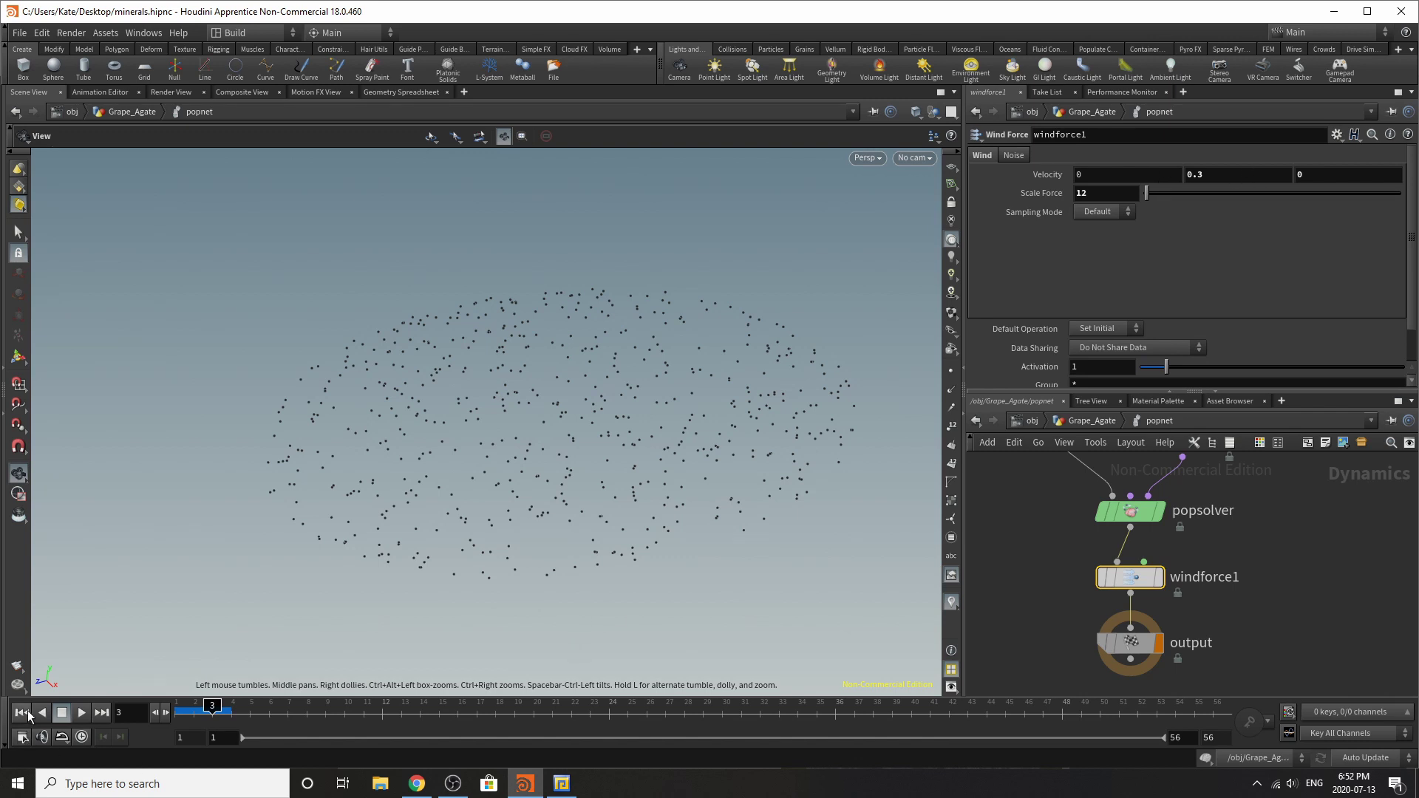
- Play the particle simulation twice to watch the points spread out, stopping playback each time
{"action": "left_click", "coordinate": [81, 712]}
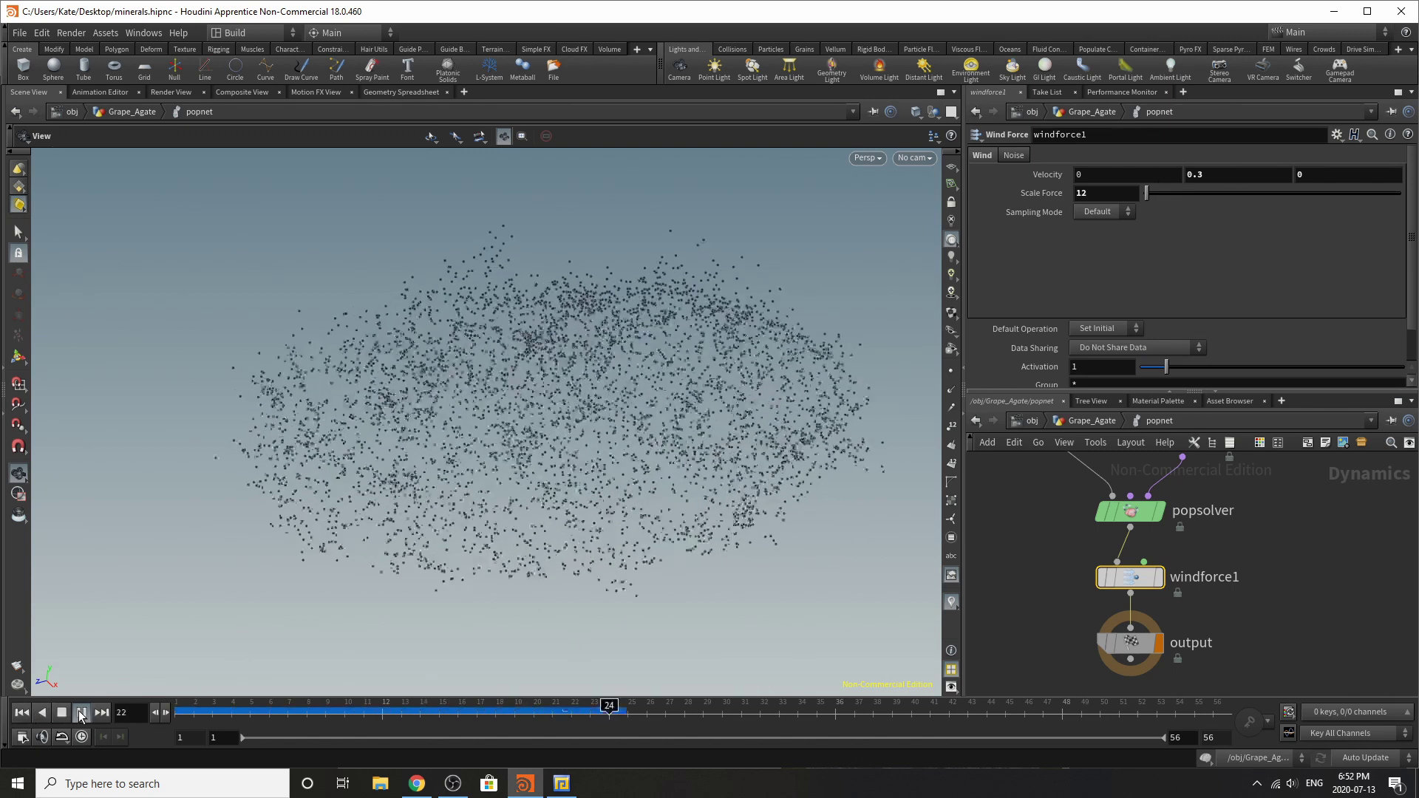
{"action": "left_click", "coordinate": [62, 712]}
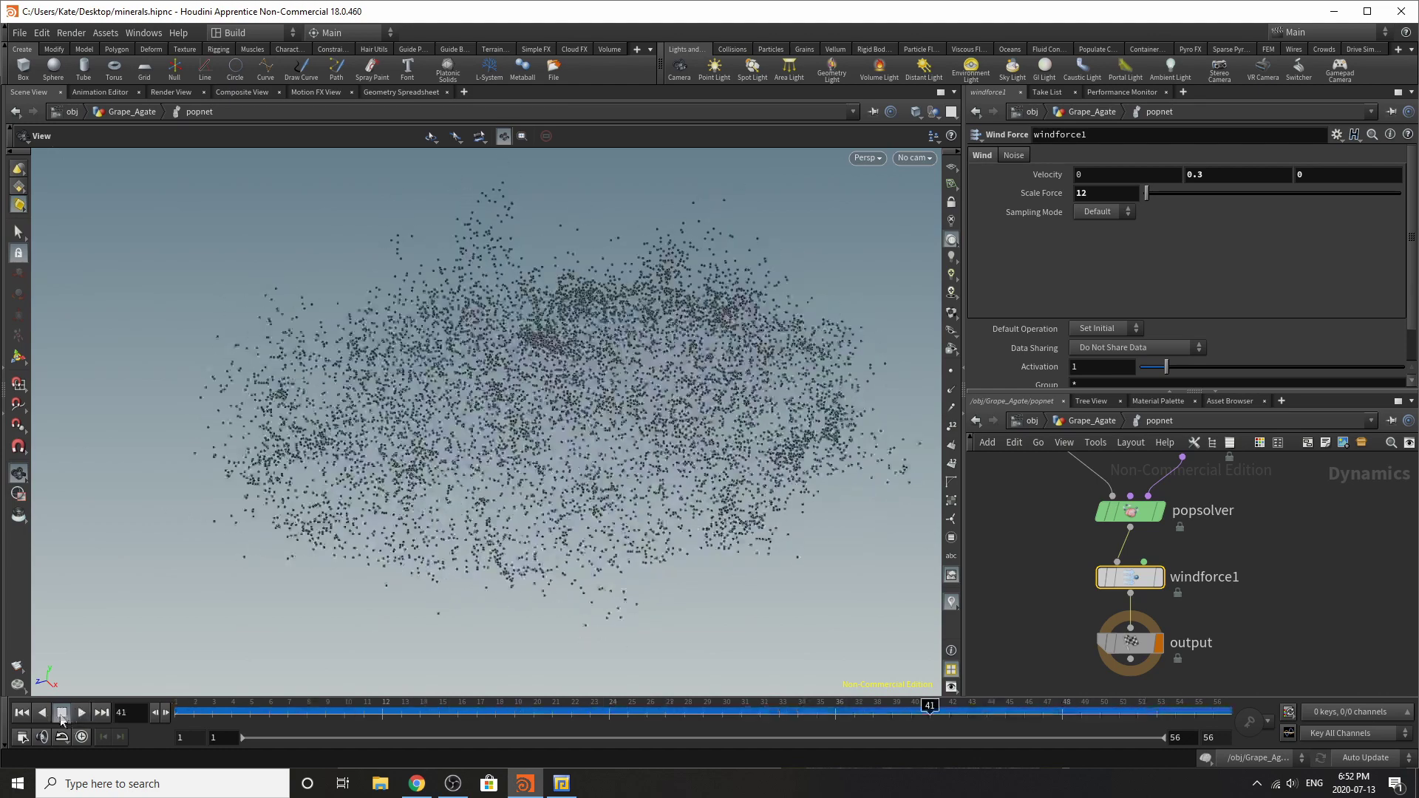
{"action": "left_click", "coordinate": [79, 713]}
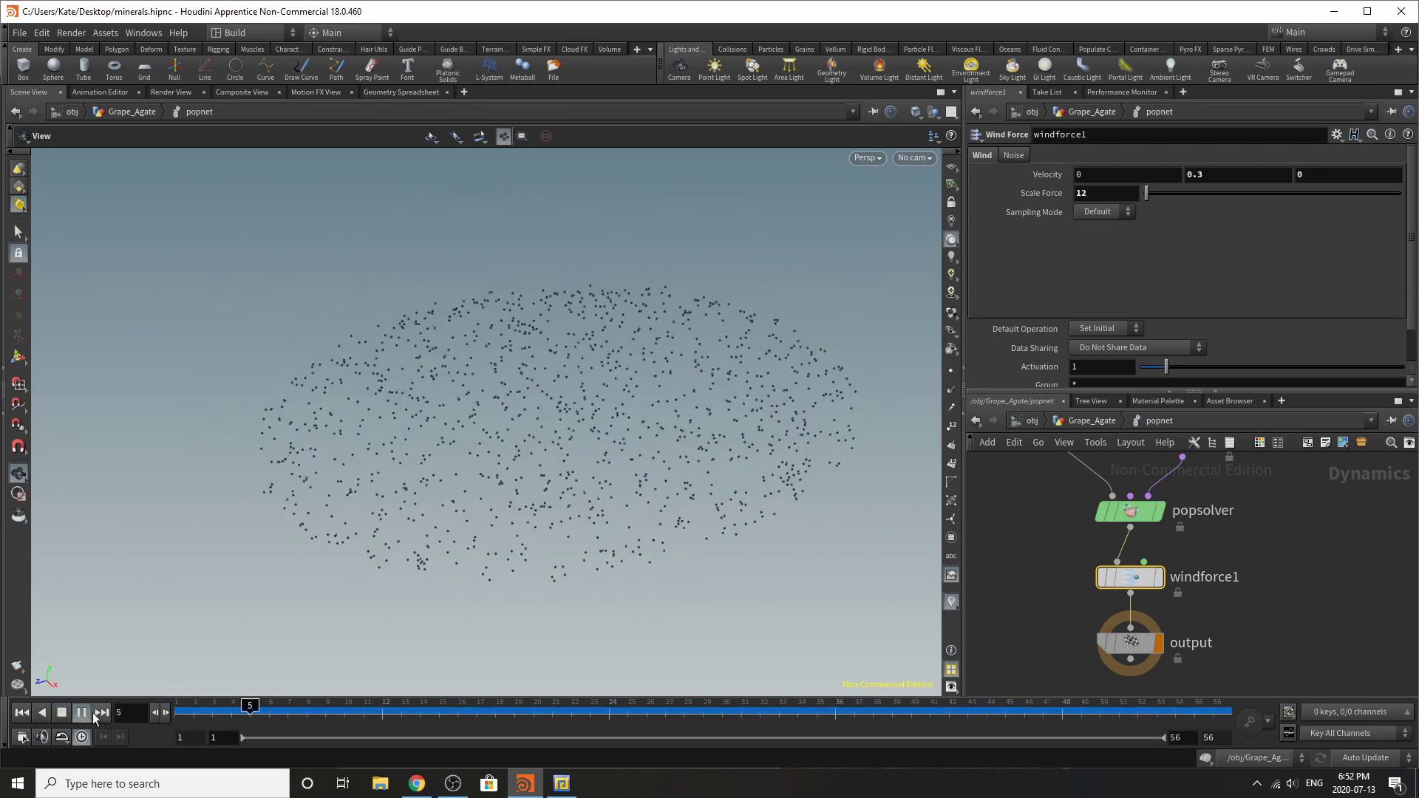
{"action": "left_click", "coordinate": [73, 713]}
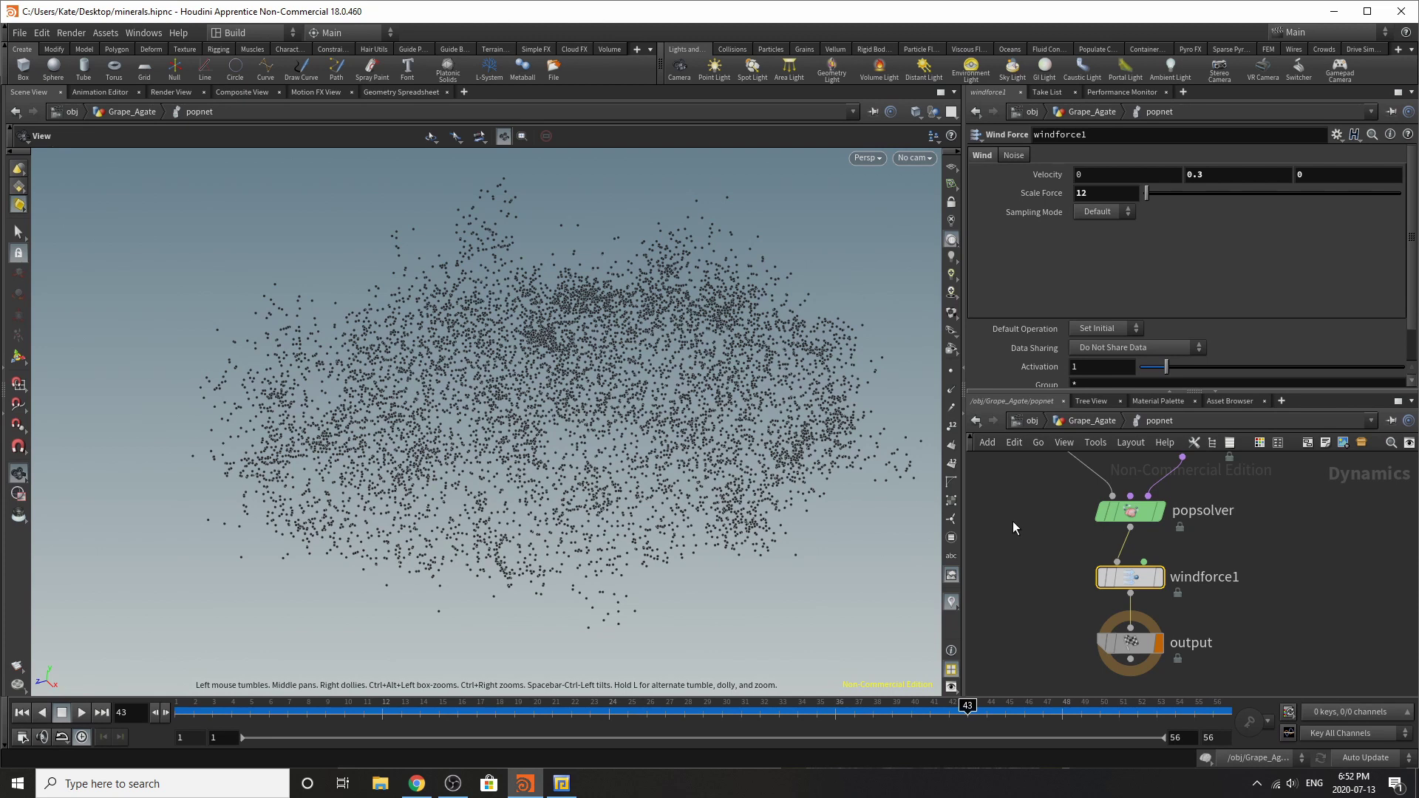
- Return to the Grape_Agate network, inspect trail1 and scrub the timeline from the start to frame 18
{"action": "left_click", "coordinate": [1107, 425]}
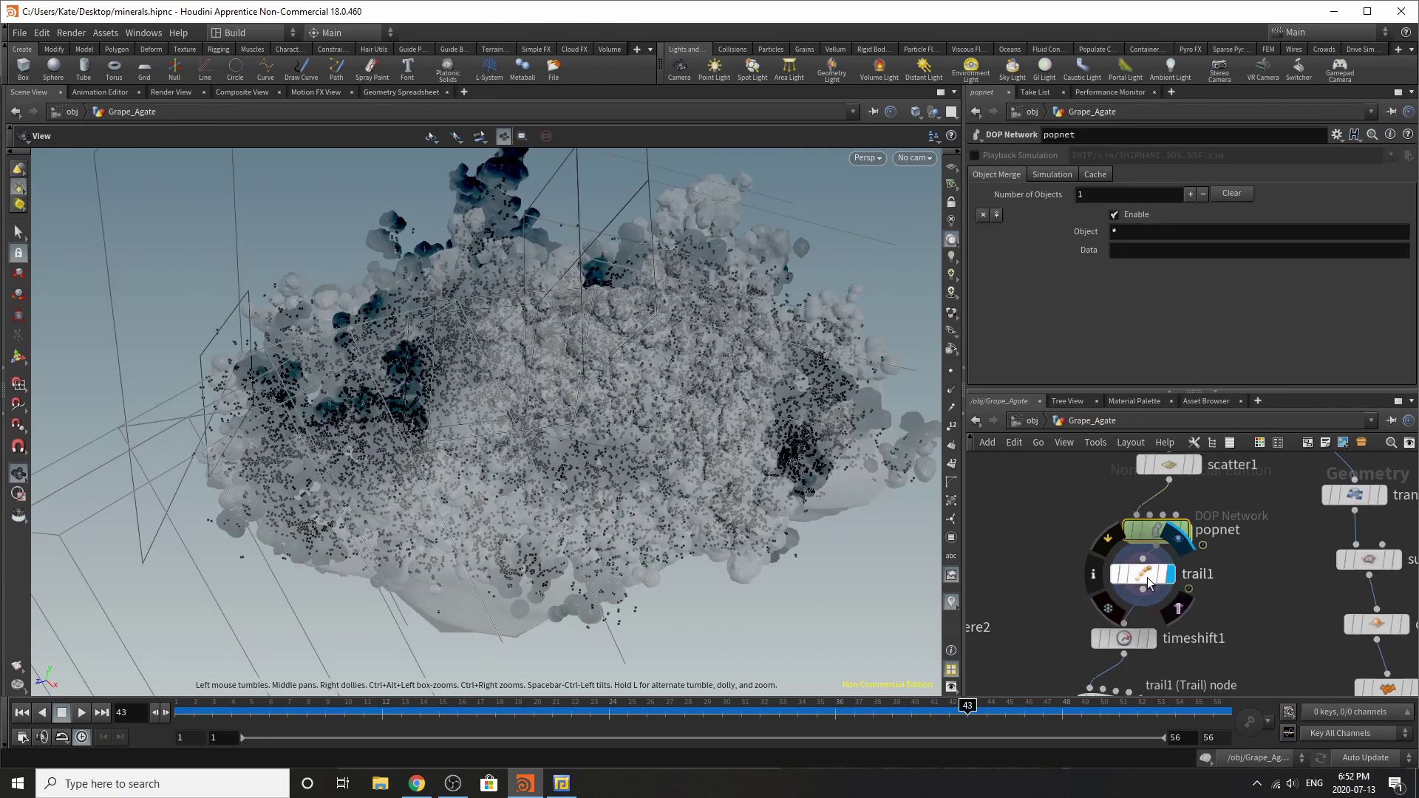
{"action": "left_click", "coordinate": [1142, 589]}
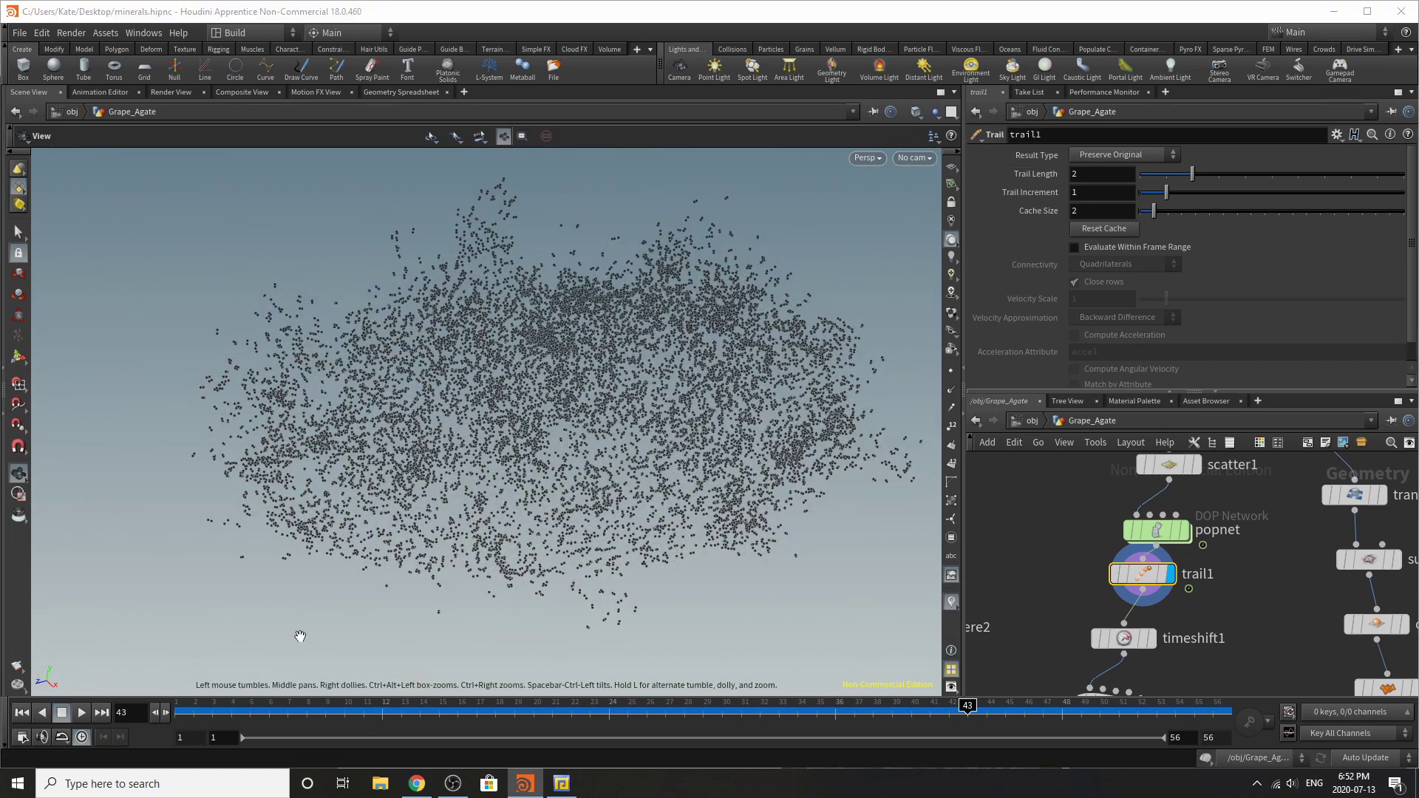
{"action": "left_click", "coordinate": [171, 711]}
{"action": "left_click_drag", "start_coordinate": [169, 712], "coordinate": [494, 702]}
- Display the timeshift1 node and review its frame settings
{"action": "left_click", "coordinate": [1151, 637]}
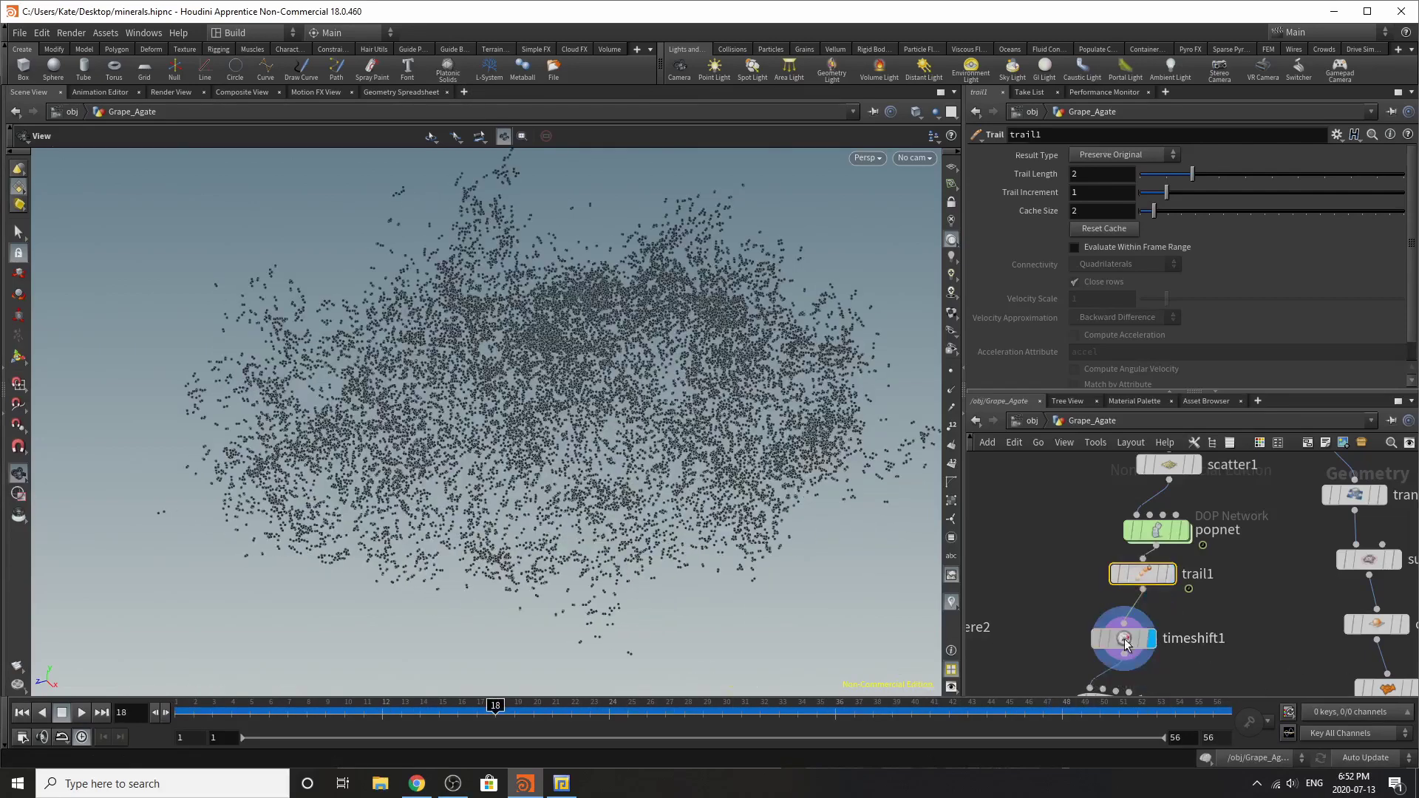
{"action": "left_click", "coordinate": [1122, 638]}
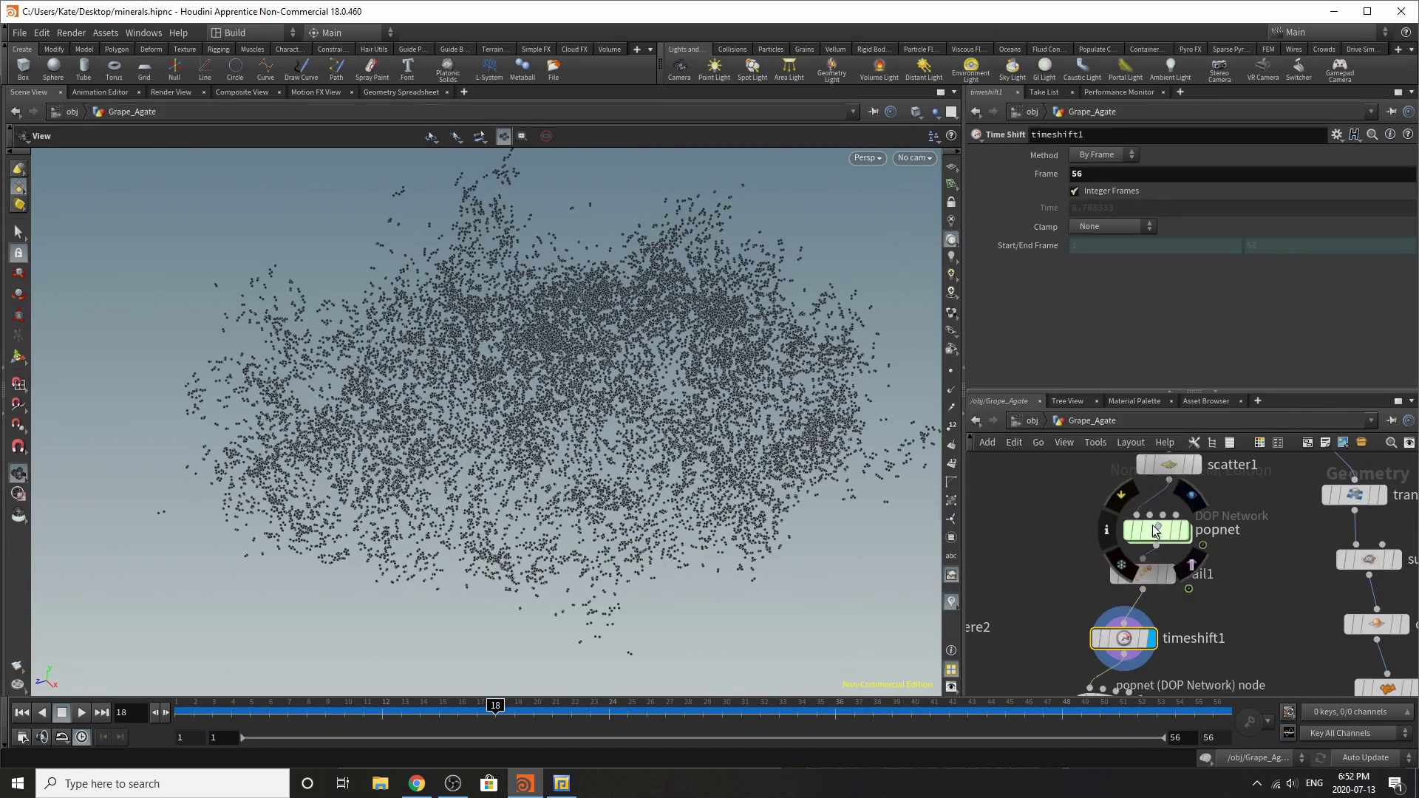
{"action": "scroll", "coordinate": [1149, 528], "scroll_direction": "down", "scroll_amount": 5}
- Display attribwrangle2 and attribrandomize2 in turn, reviewing the orient expression and the pscale randomization range
{"action": "scroll", "coordinate": [1115, 613], "scroll_direction": "up", "scroll_amount": 6}
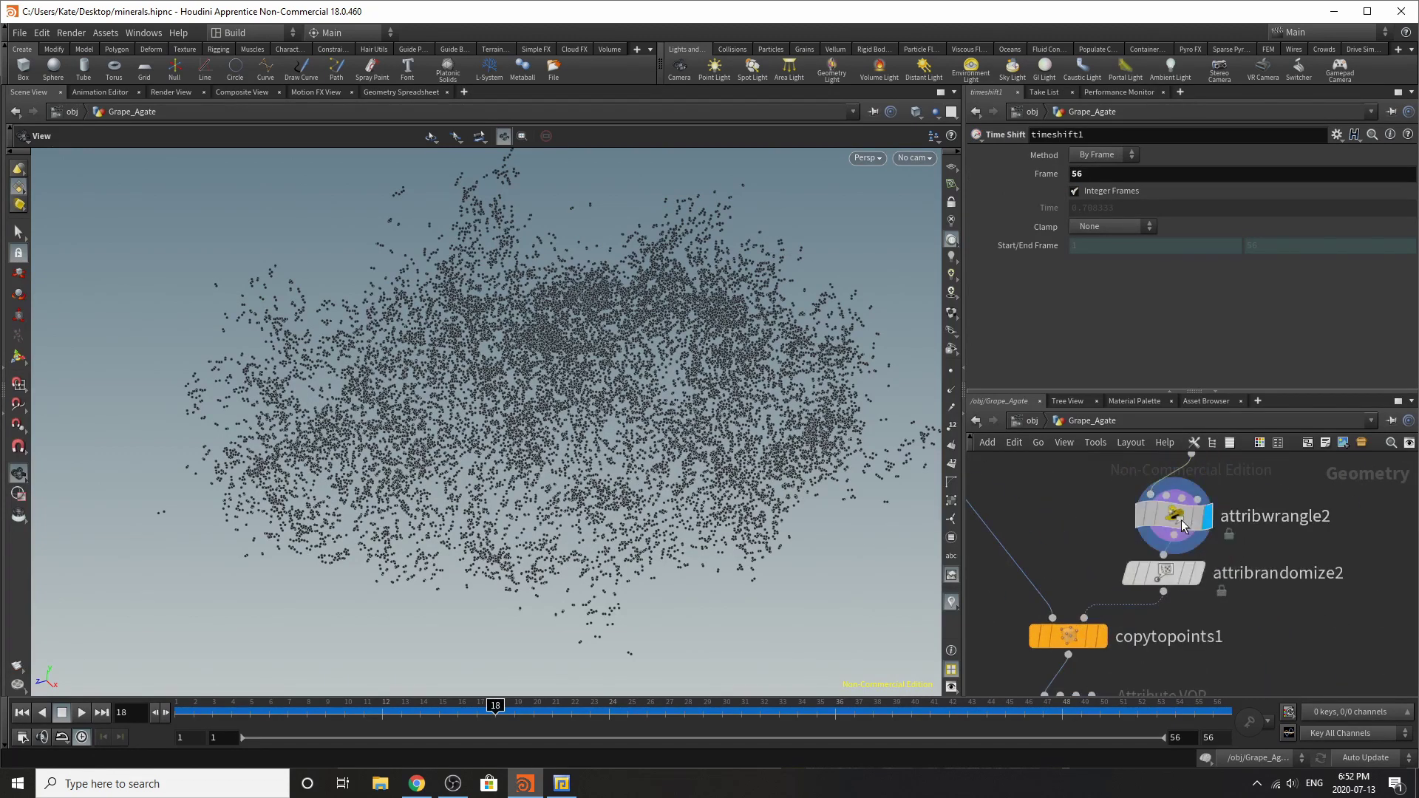
{"action": "left_click", "coordinate": [1203, 524]}
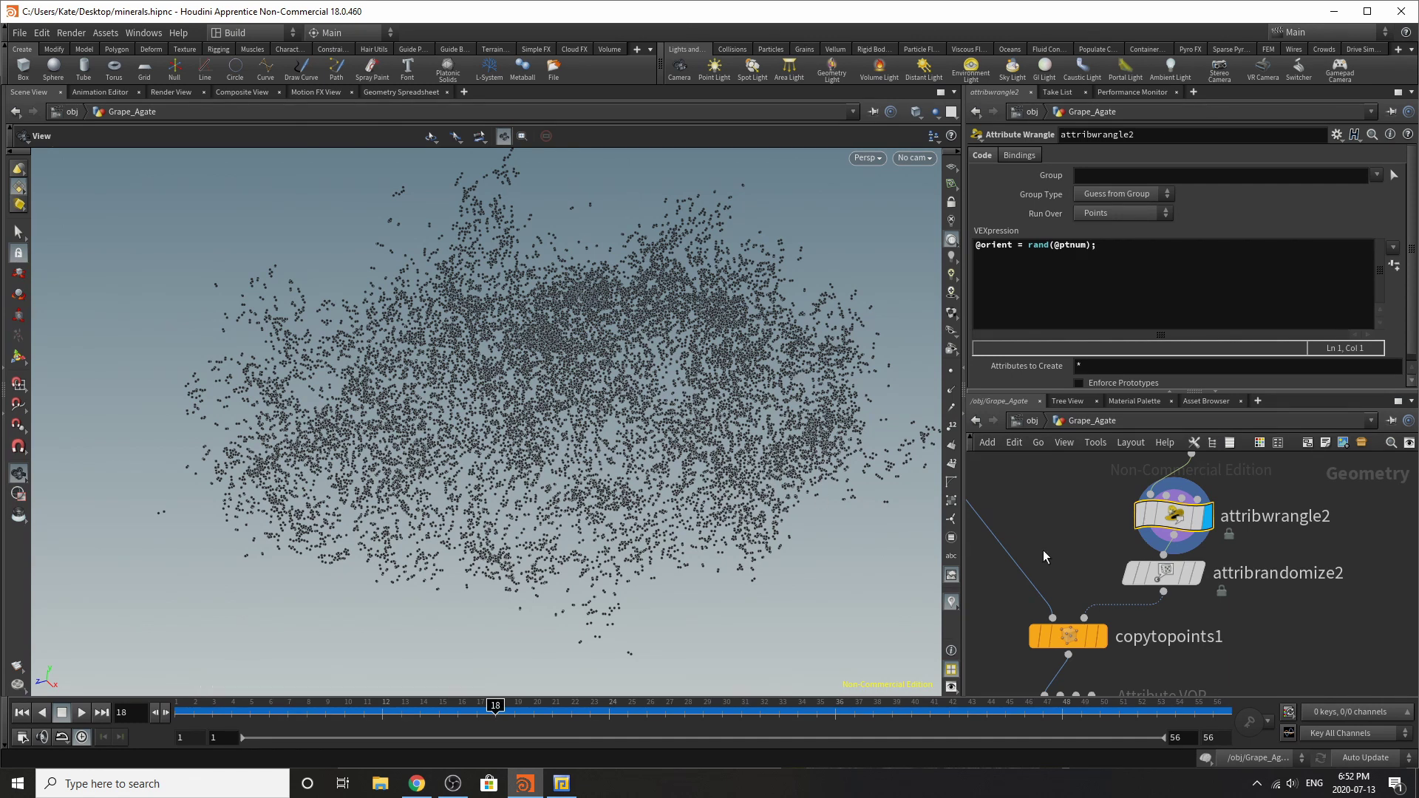
{"action": "mouse_move", "coordinate": [1208, 576]}
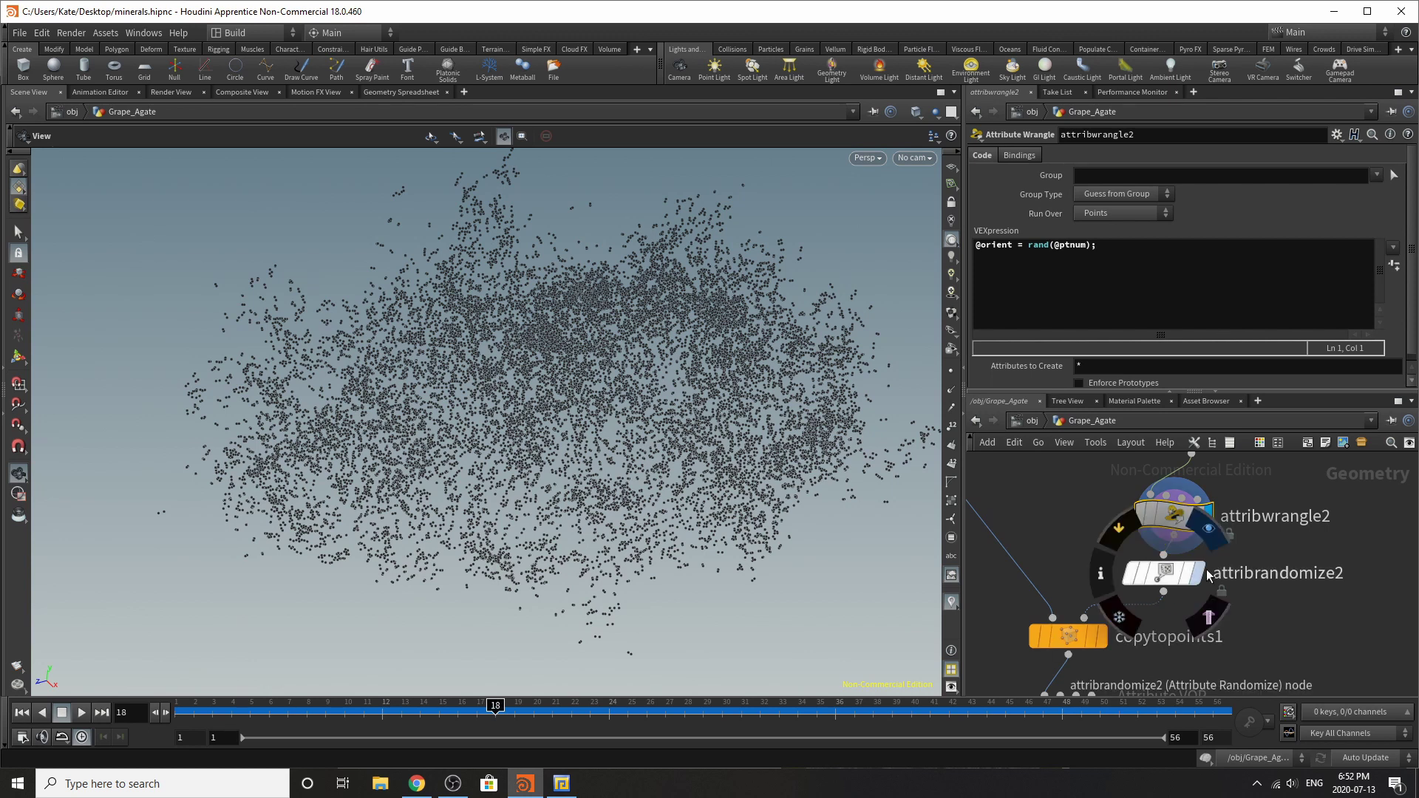
{"action": "left_click", "coordinate": [1159, 566]}
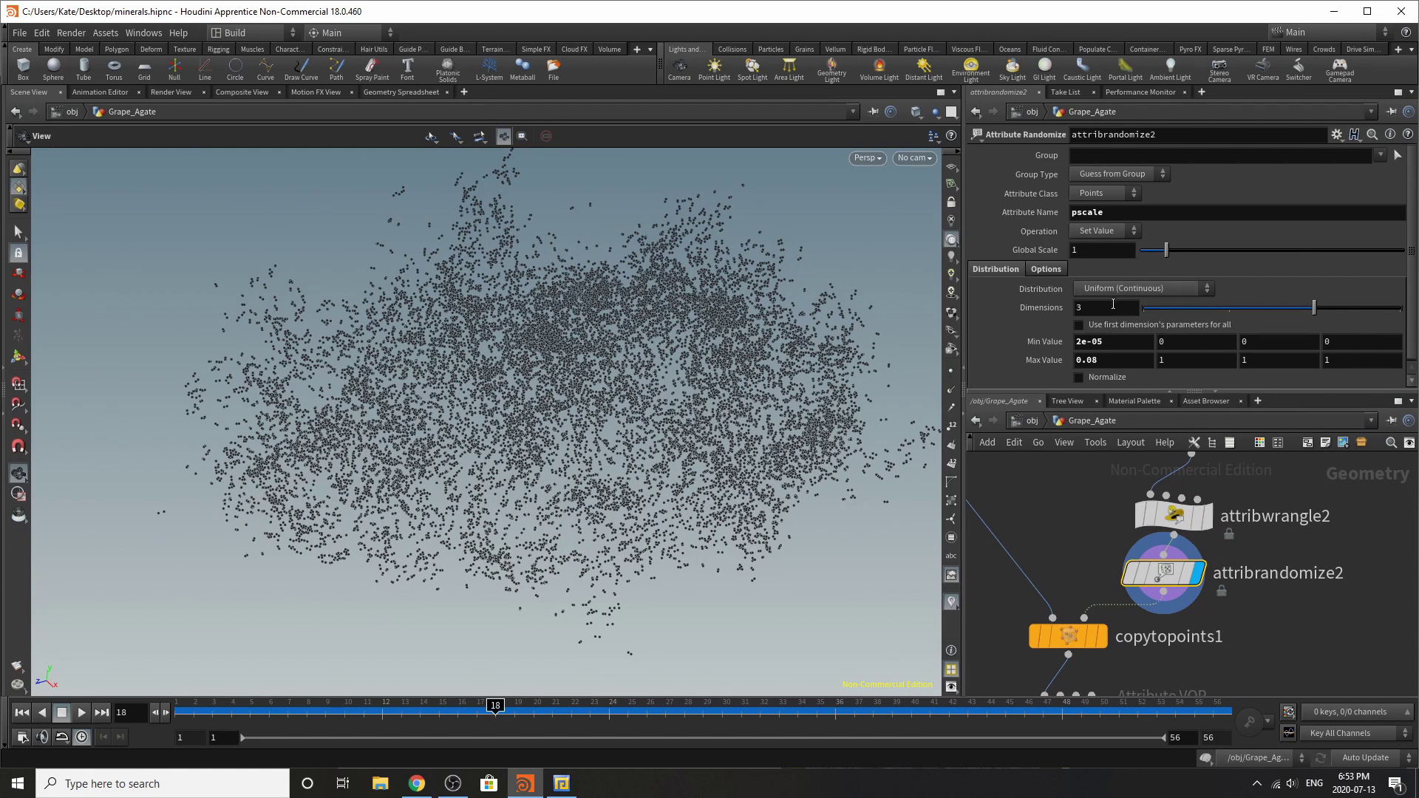
{"action": "left_click", "coordinate": [1040, 346]}
{"action": "scroll", "coordinate": [1213, 491], "scroll_direction": "down", "scroll_amount": 5}
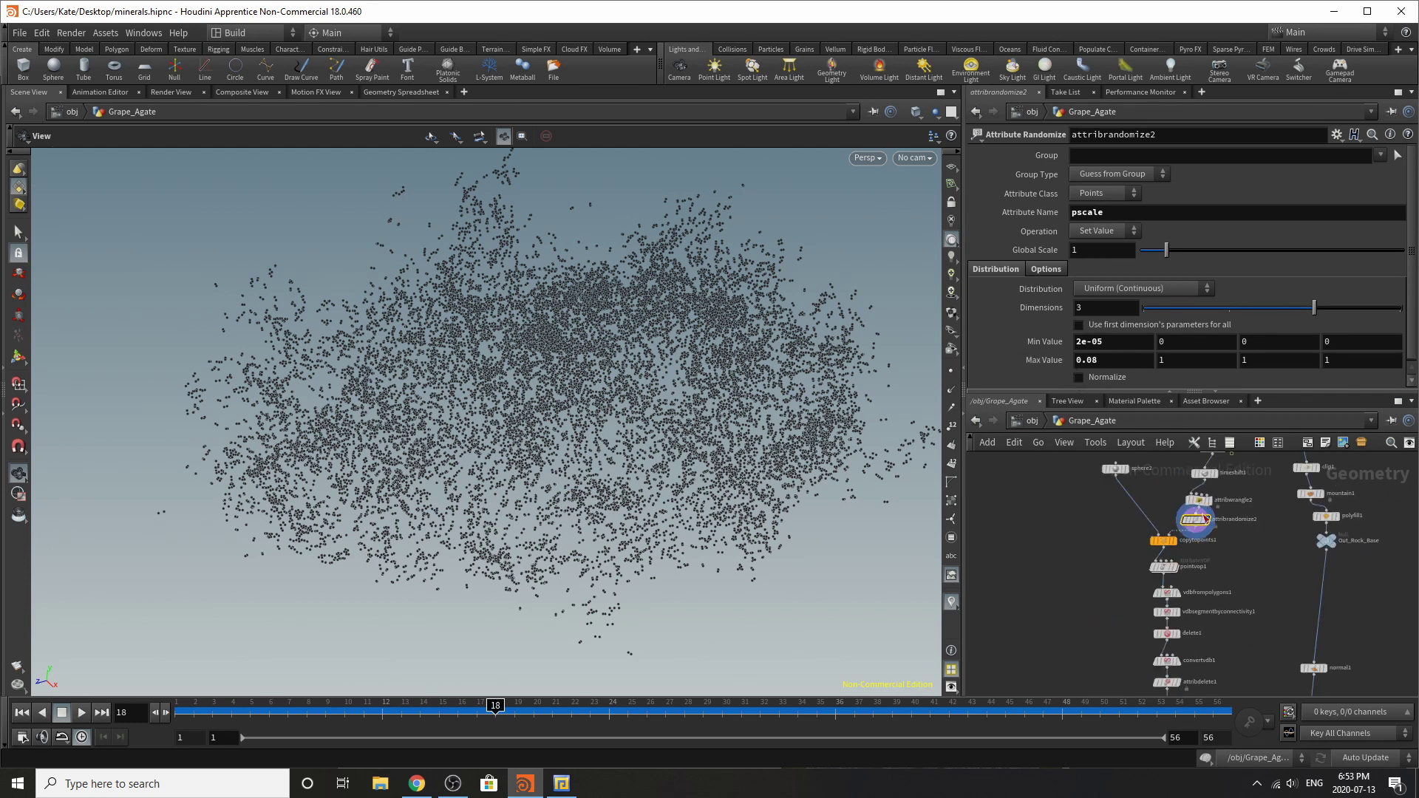
- Display the copytopoints1 node and review how the spheres are copied onto the points
{"action": "scroll", "coordinate": [1181, 521], "scroll_direction": "up", "scroll_amount": 3}
{"action": "left_click", "coordinate": [1165, 569]}
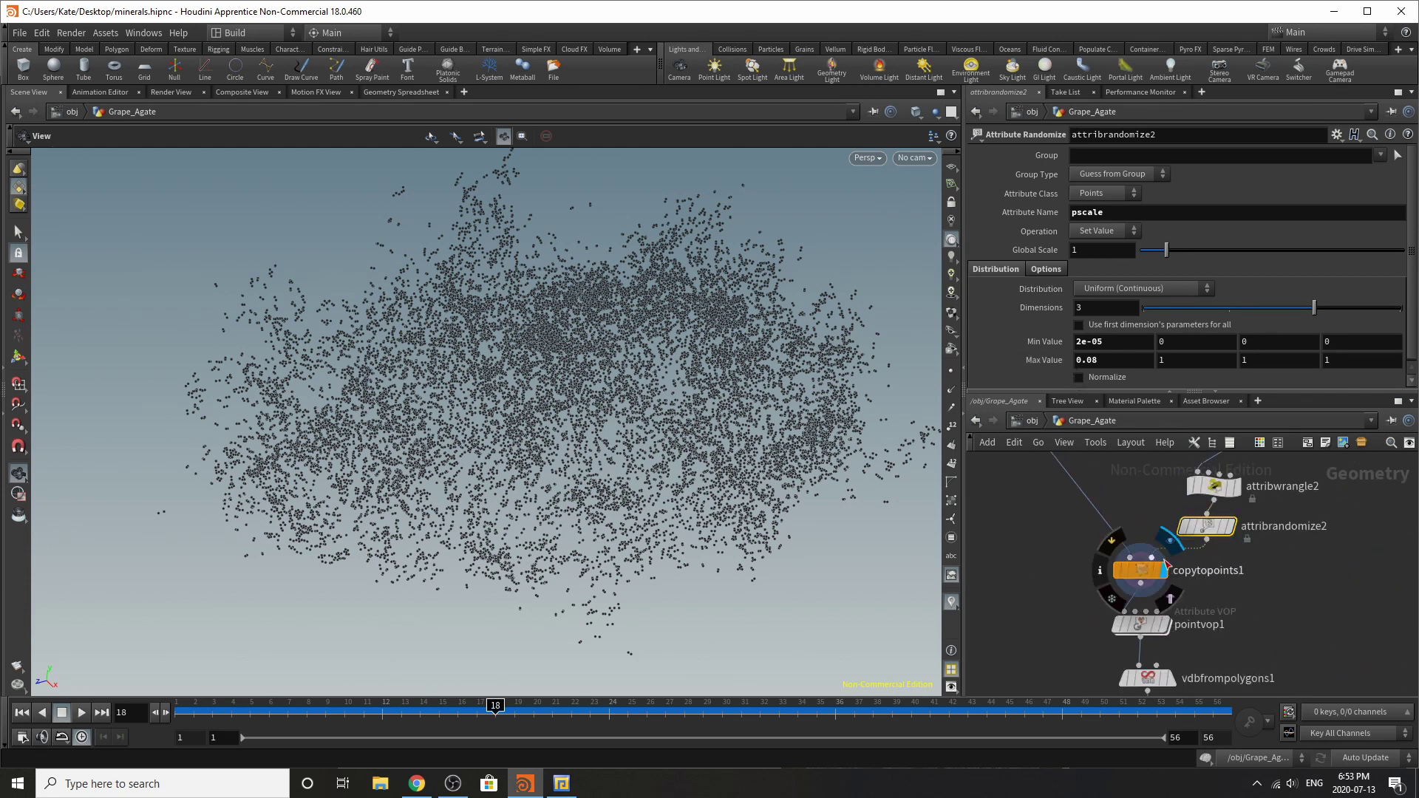
{"action": "left_click", "coordinate": [1136, 575]}
{"action": "scroll", "coordinate": [1141, 580], "scroll_direction": "down", "scroll_amount": 3}
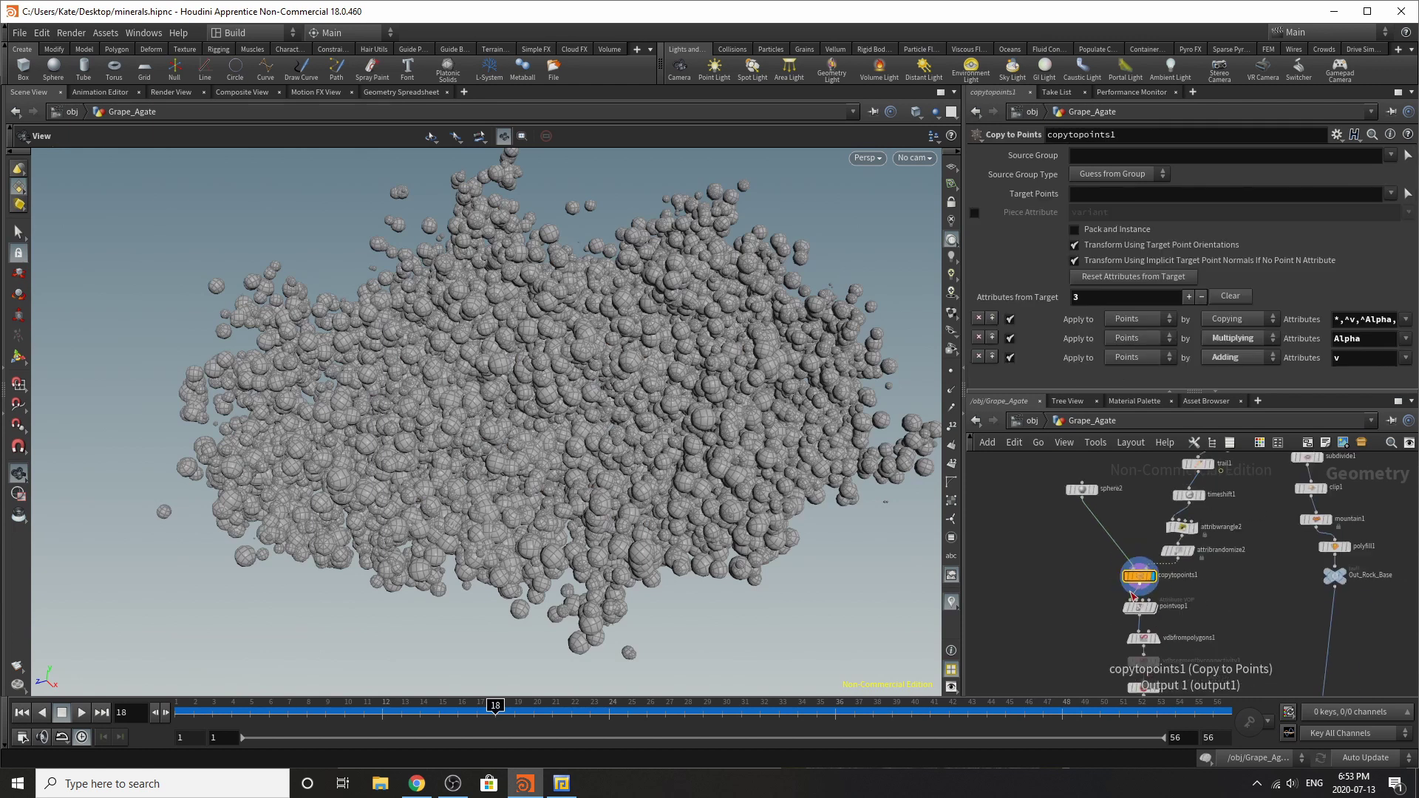
- Display the sphere2 node feeding copytopoints1 and inspect its low-resolution mesh and parameters
{"action": "scroll", "coordinate": [1072, 524], "scroll_direction": "up", "scroll_amount": 3}
{"action": "left_click_drag", "start_coordinate": [1095, 477], "coordinate": [1094, 540]}
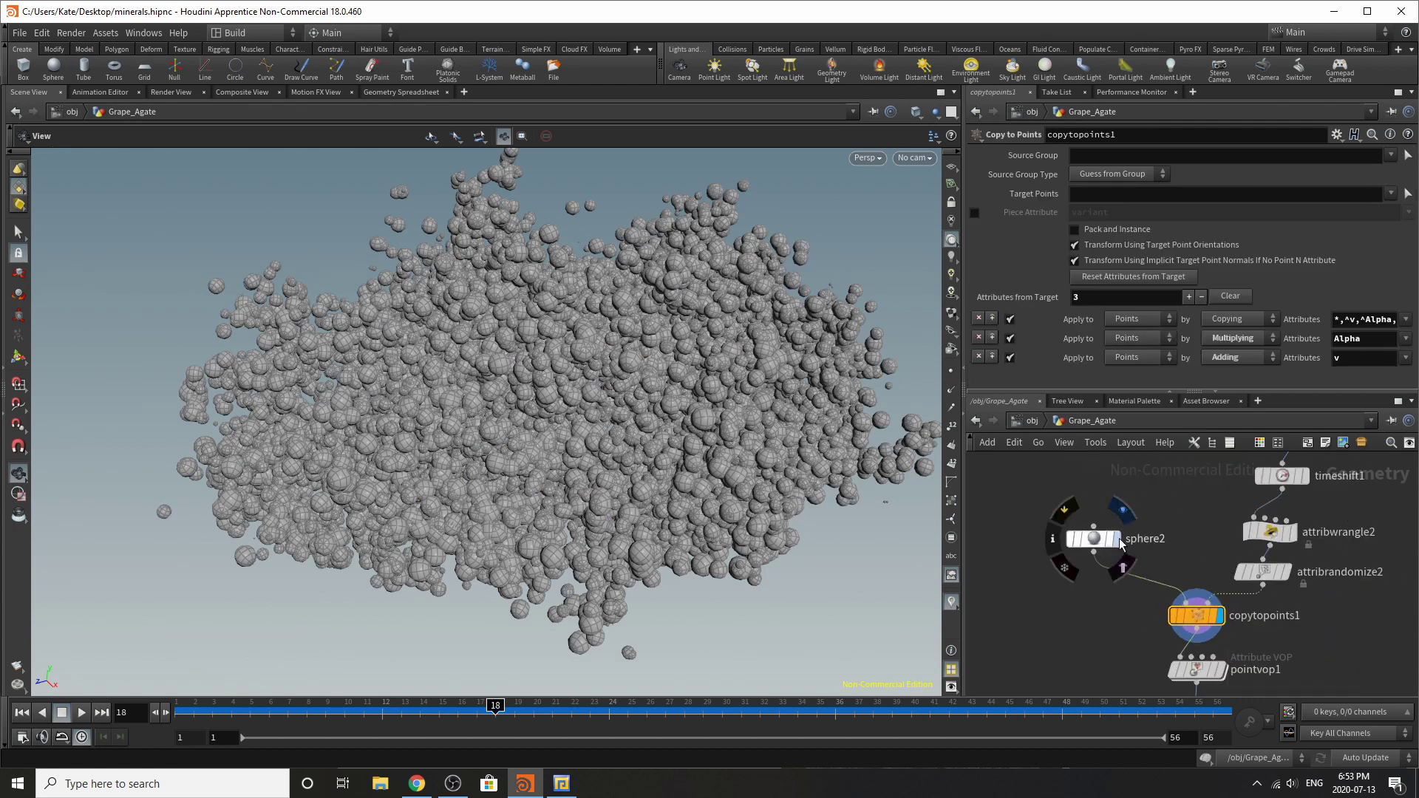
{"action": "left_click", "coordinate": [1116, 538]}
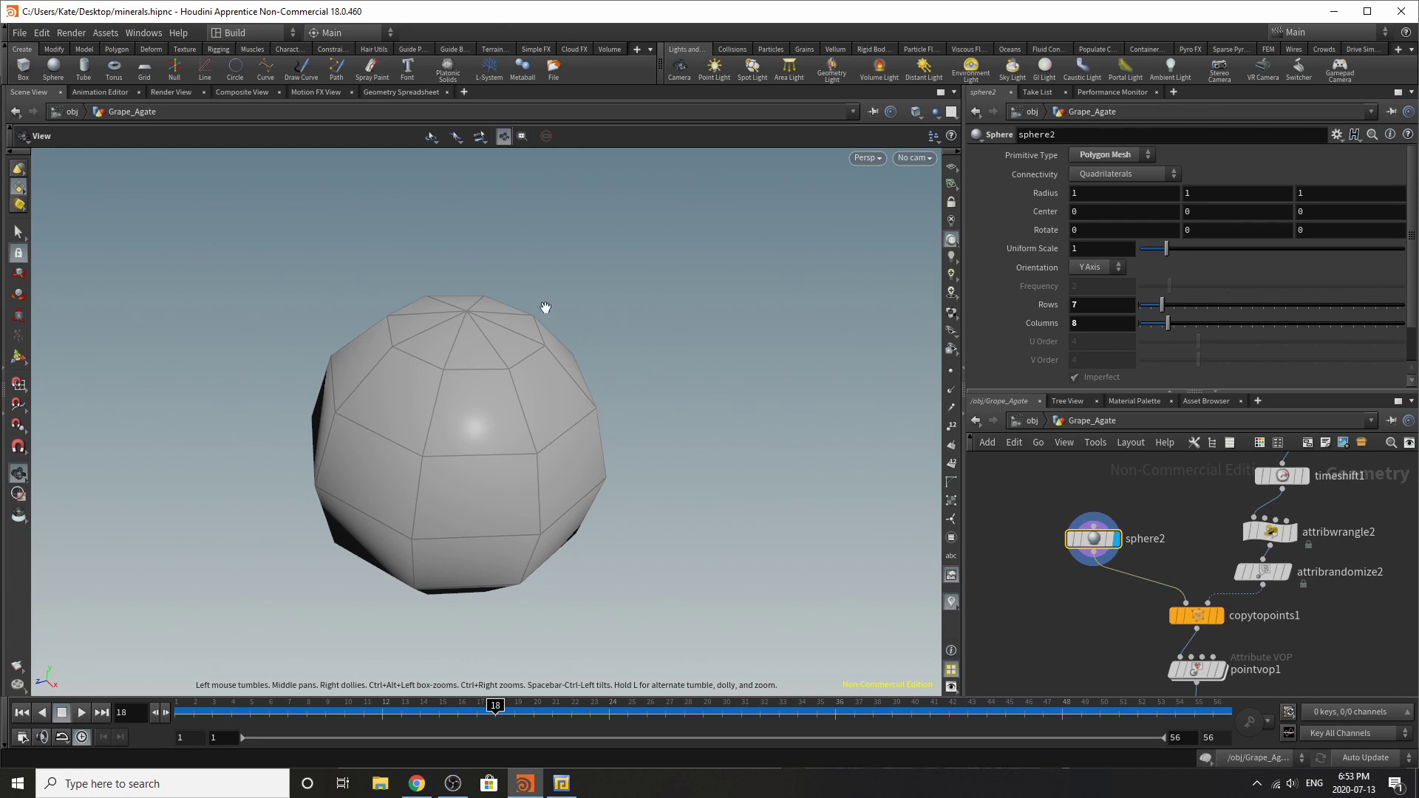
{"action": "left_click_drag", "start_coordinate": [437, 522], "coordinate": [547, 380]}
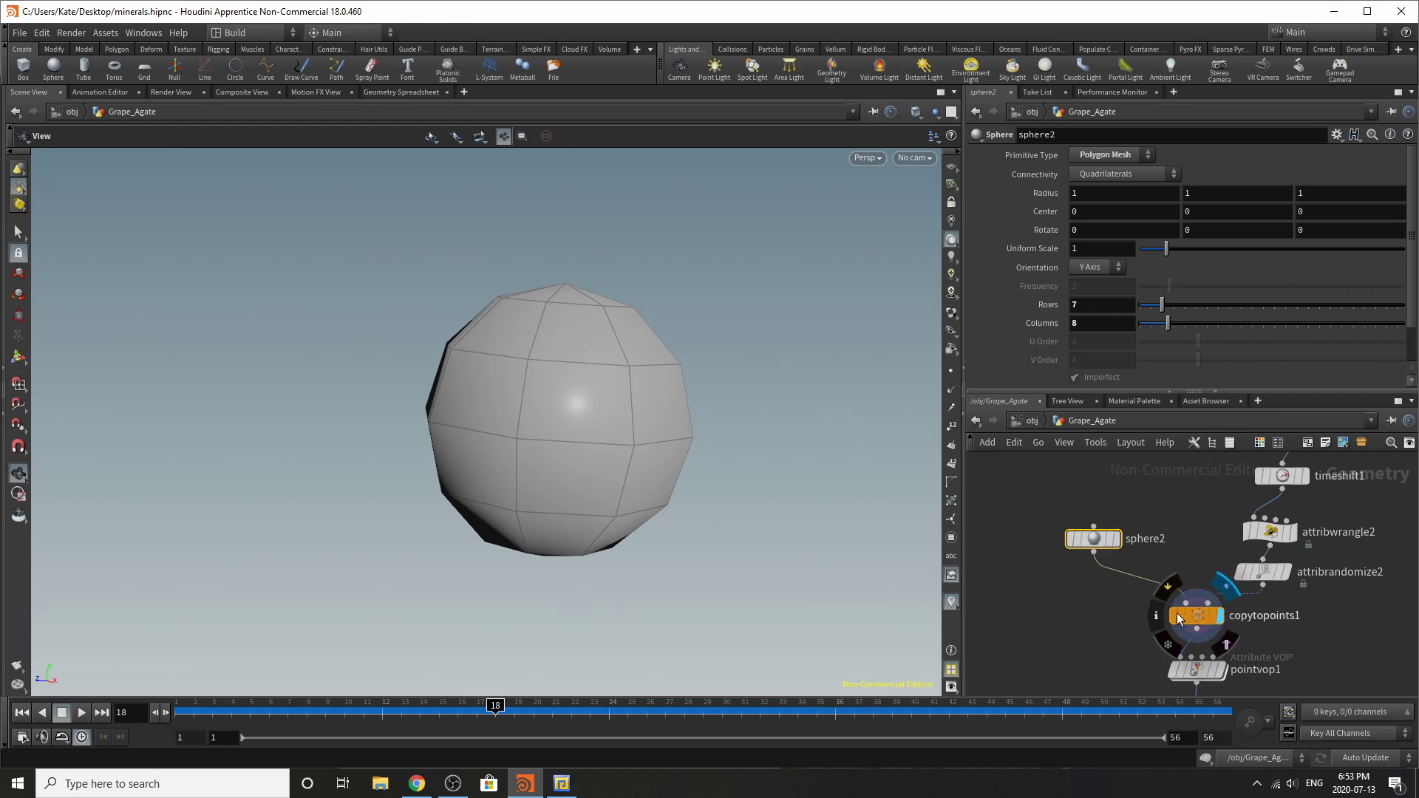
- Display copytopoints1 again and look over the cluster of copied spheres
{"action": "key", "text": "r"}
{"action": "left_click", "coordinate": [1195, 617]}
{"action": "left_click_drag", "start_coordinate": [724, 414], "coordinate": [731, 510]}
{"action": "mouse_move", "coordinate": [1262, 570]}
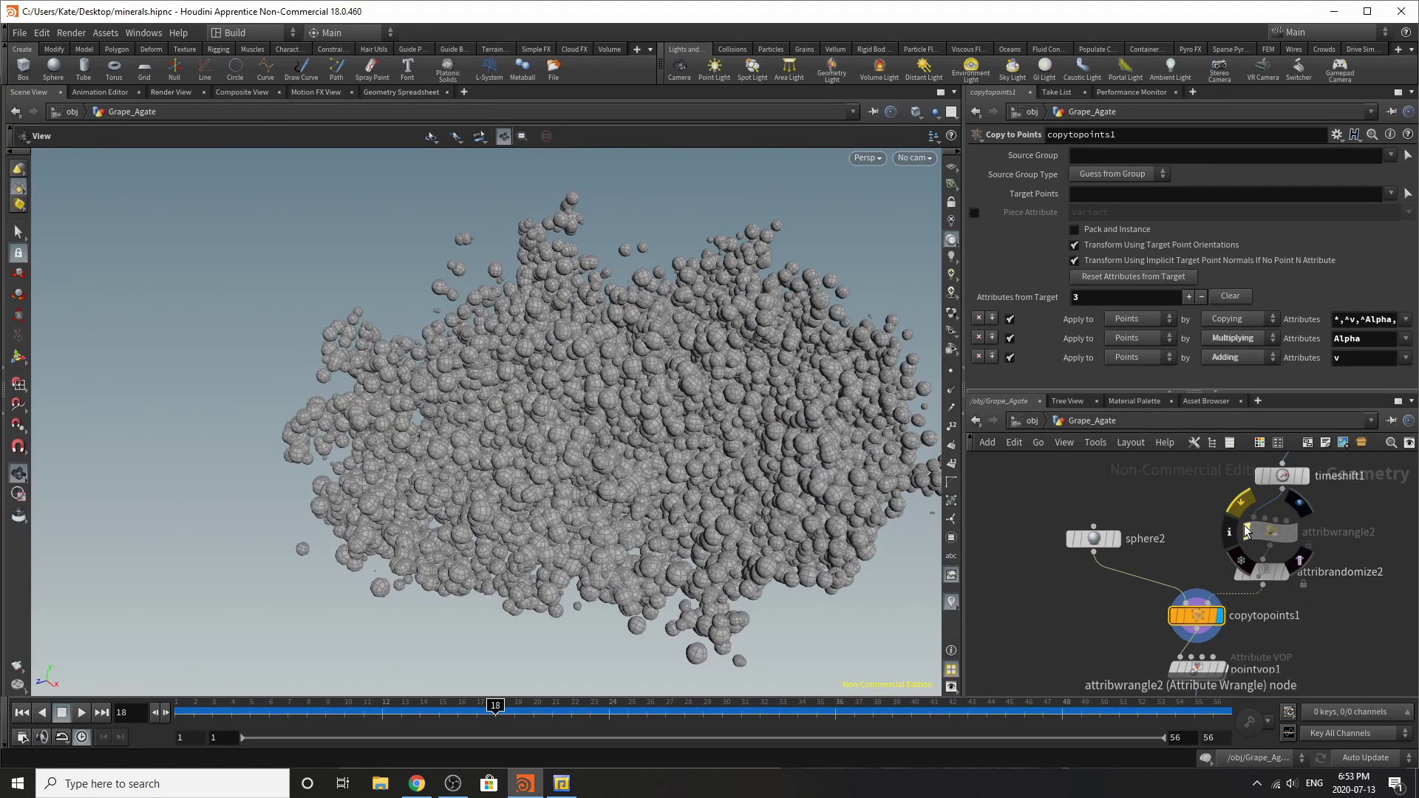
- Toggle the bypass of attribwrangle2 to compare the copied spheres with and without random orientation, leaving the node active
{"action": "left_click", "coordinate": [1246, 530]}
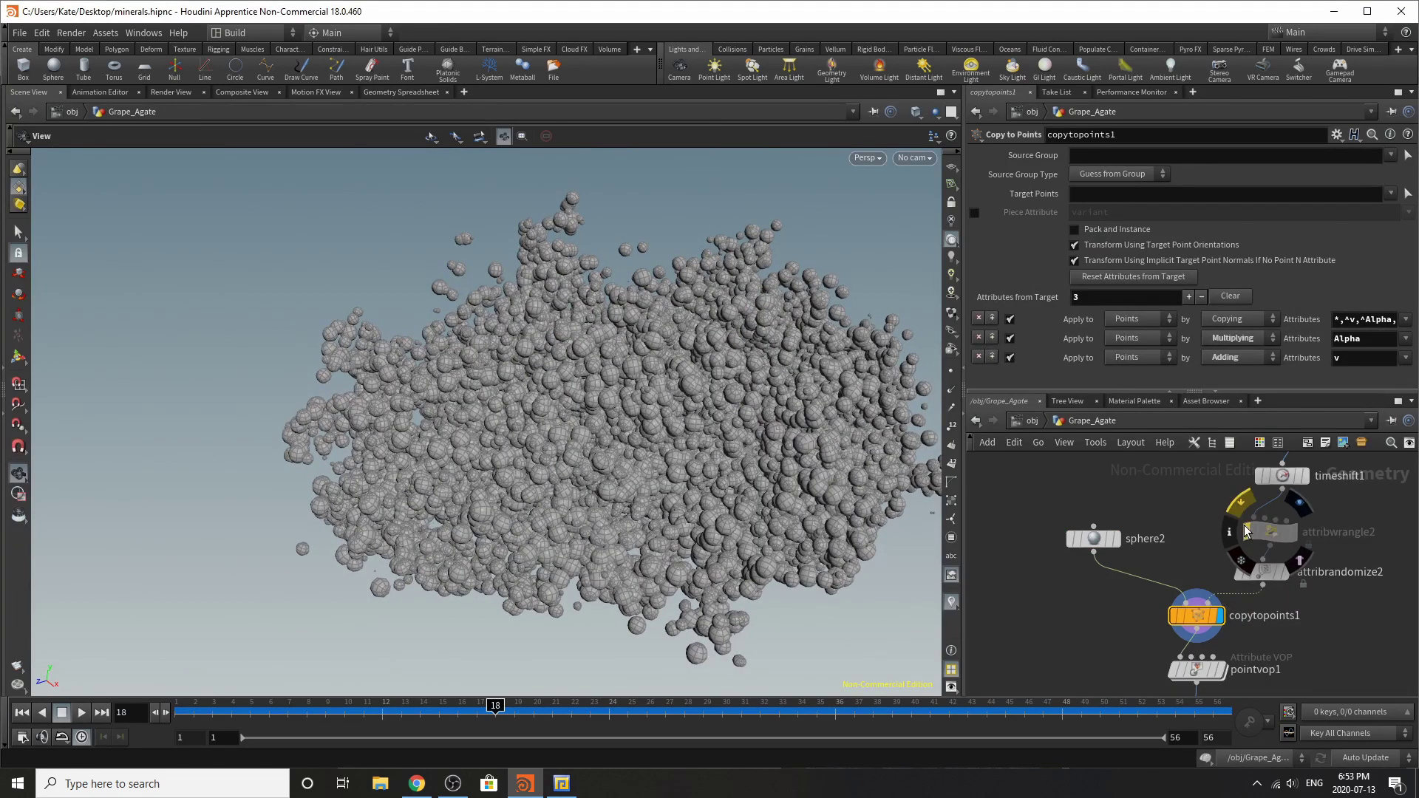
{"action": "left_click", "coordinate": [1246, 530]}
{"action": "left_click", "coordinate": [1246, 531]}
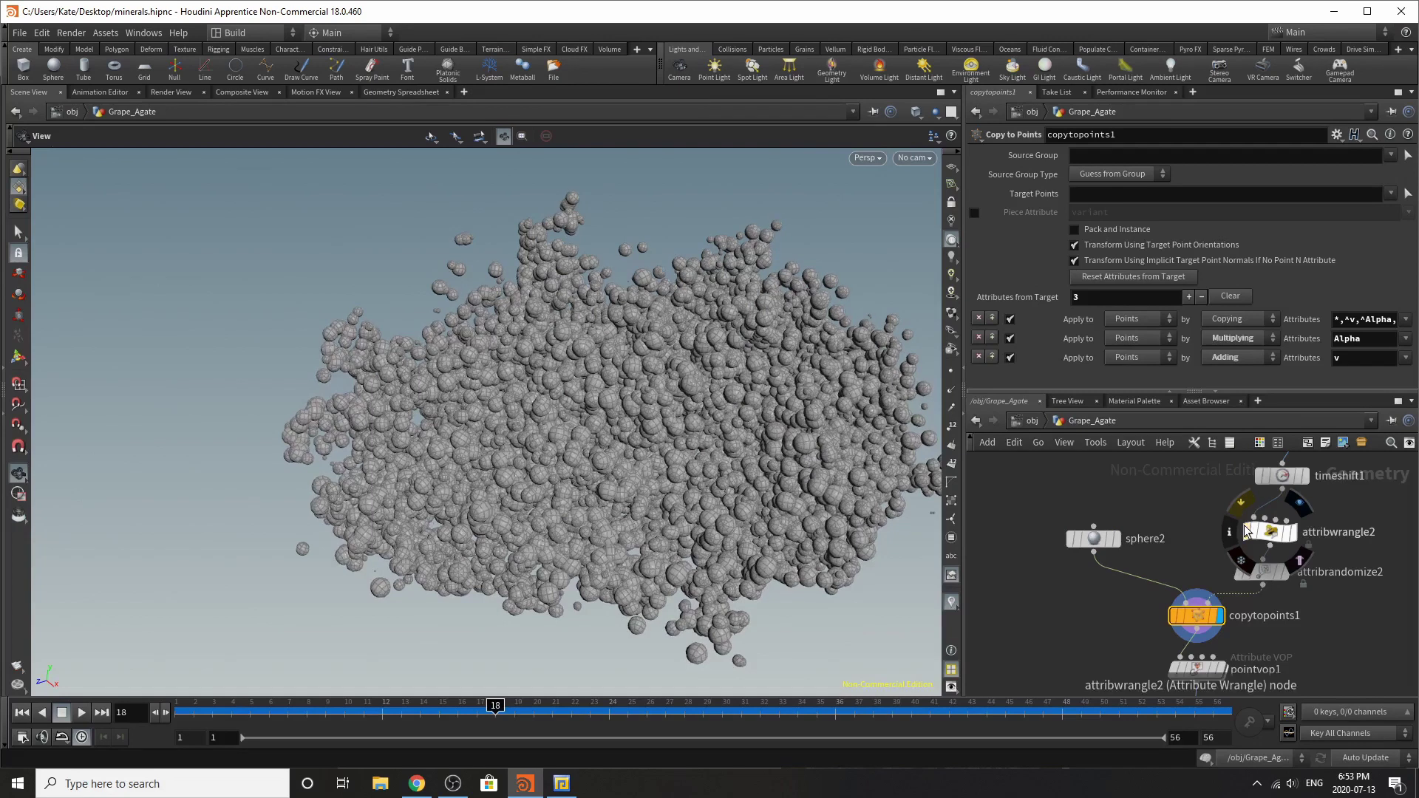
- Display the pointvop1 node below copytopoints1 and examine the noise-displaced spheres up close
{"action": "scroll", "coordinate": [1153, 548], "scroll_direction": "down", "scroll_amount": 4}
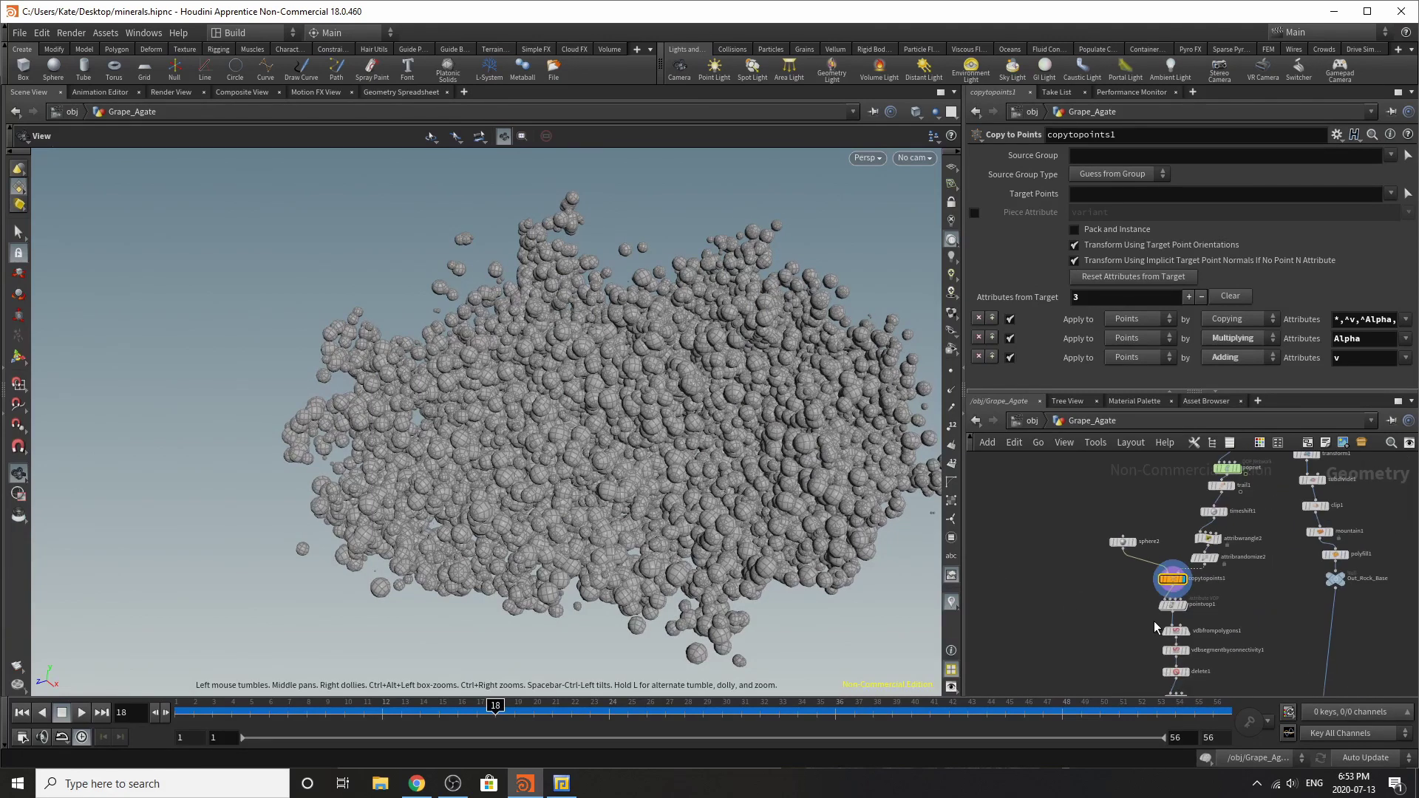
{"action": "scroll", "coordinate": [1157, 614], "scroll_direction": "up", "scroll_amount": 4}
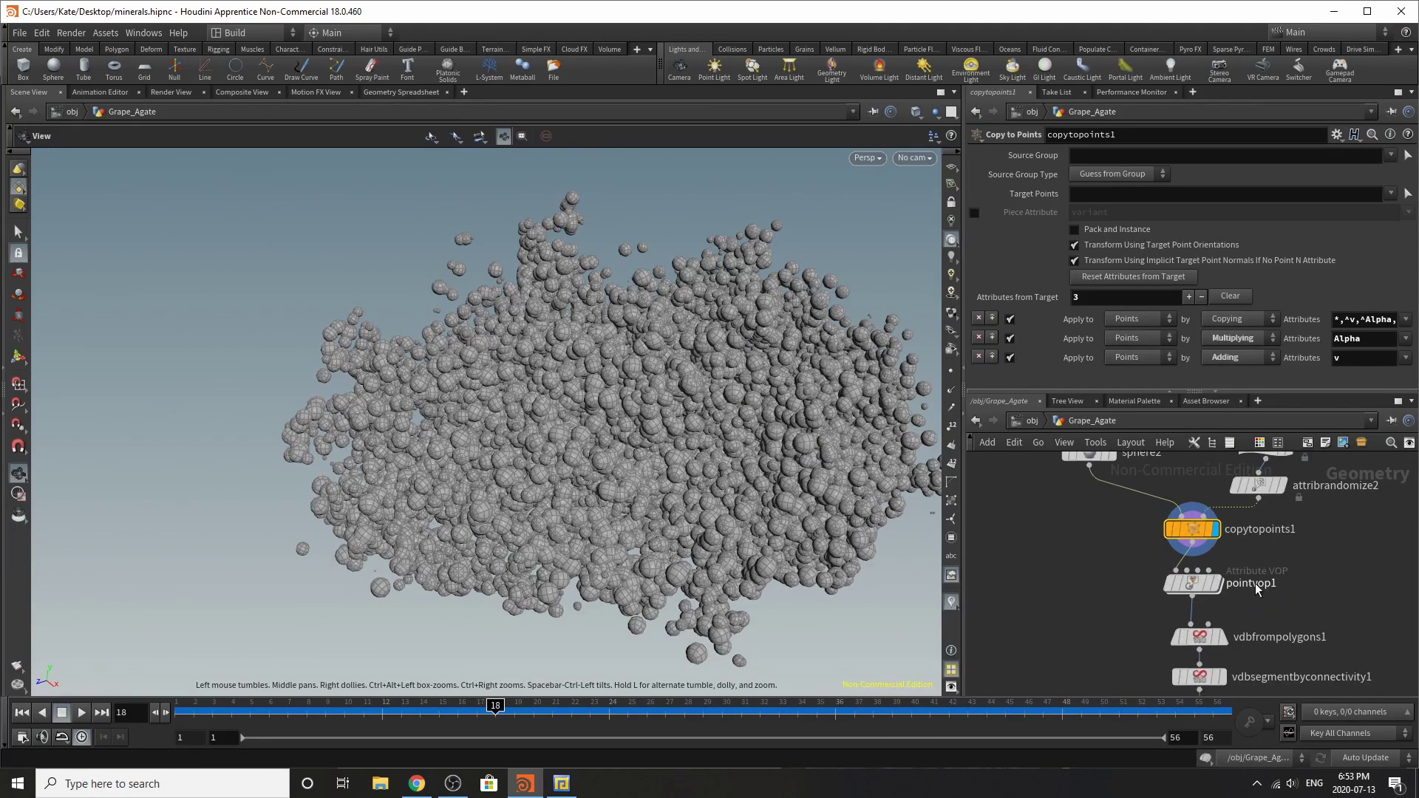
{"action": "left_click", "coordinate": [1201, 588]}
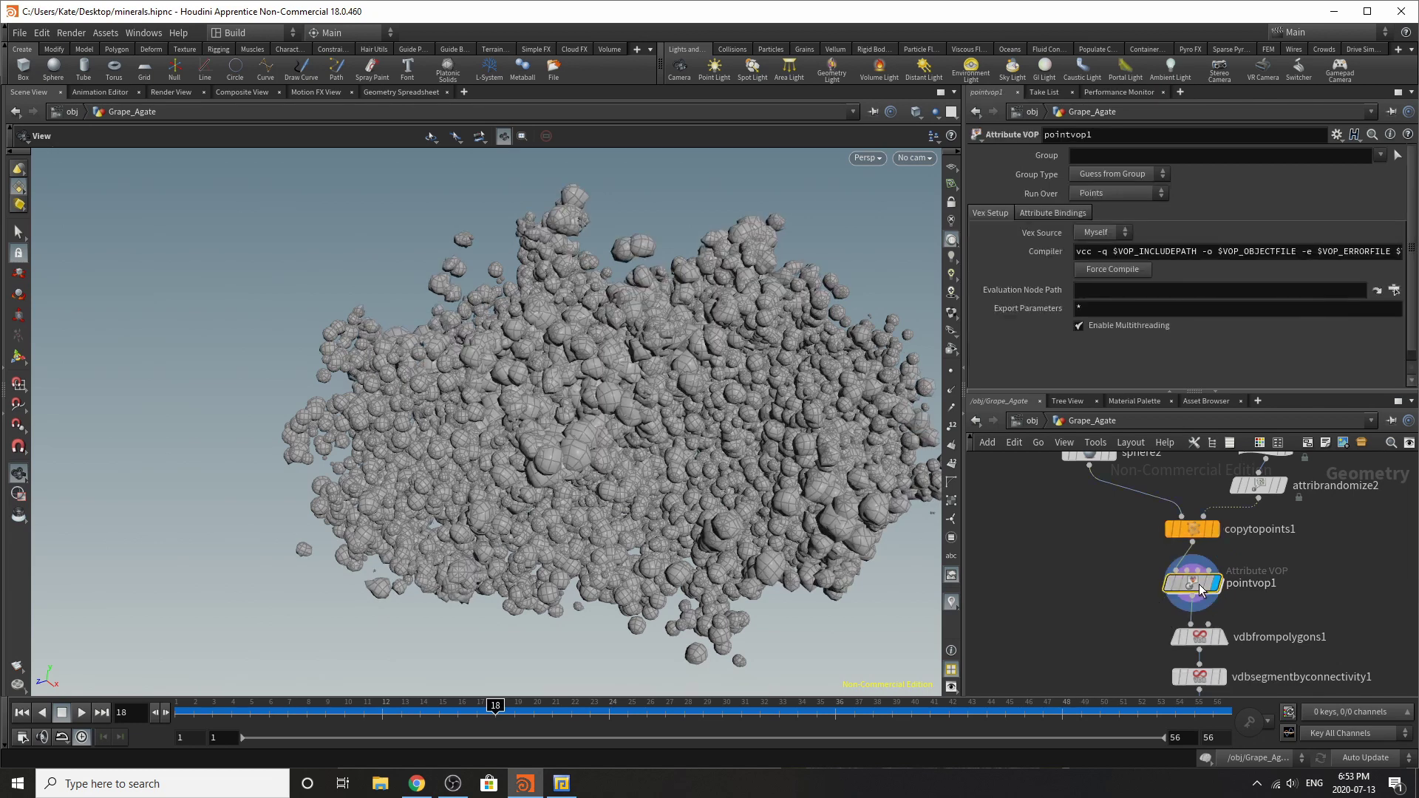
{"action": "left_click_drag", "start_coordinate": [650, 390], "coordinate": [825, 254]}
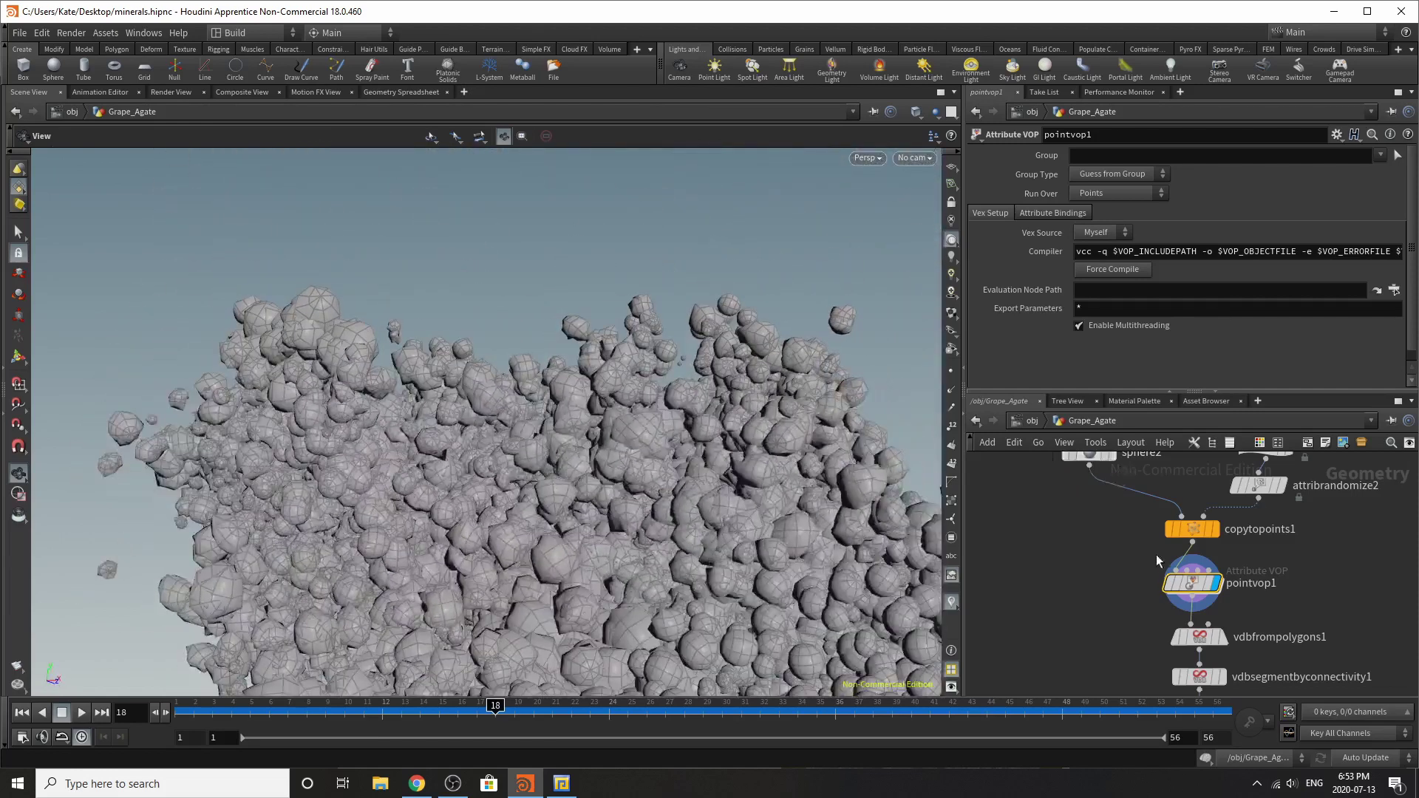
- Toggle the bypass of pointvop1 to compare the spheres with and without displacement, leaving the node active
{"action": "left_click", "coordinate": [1167, 587]}
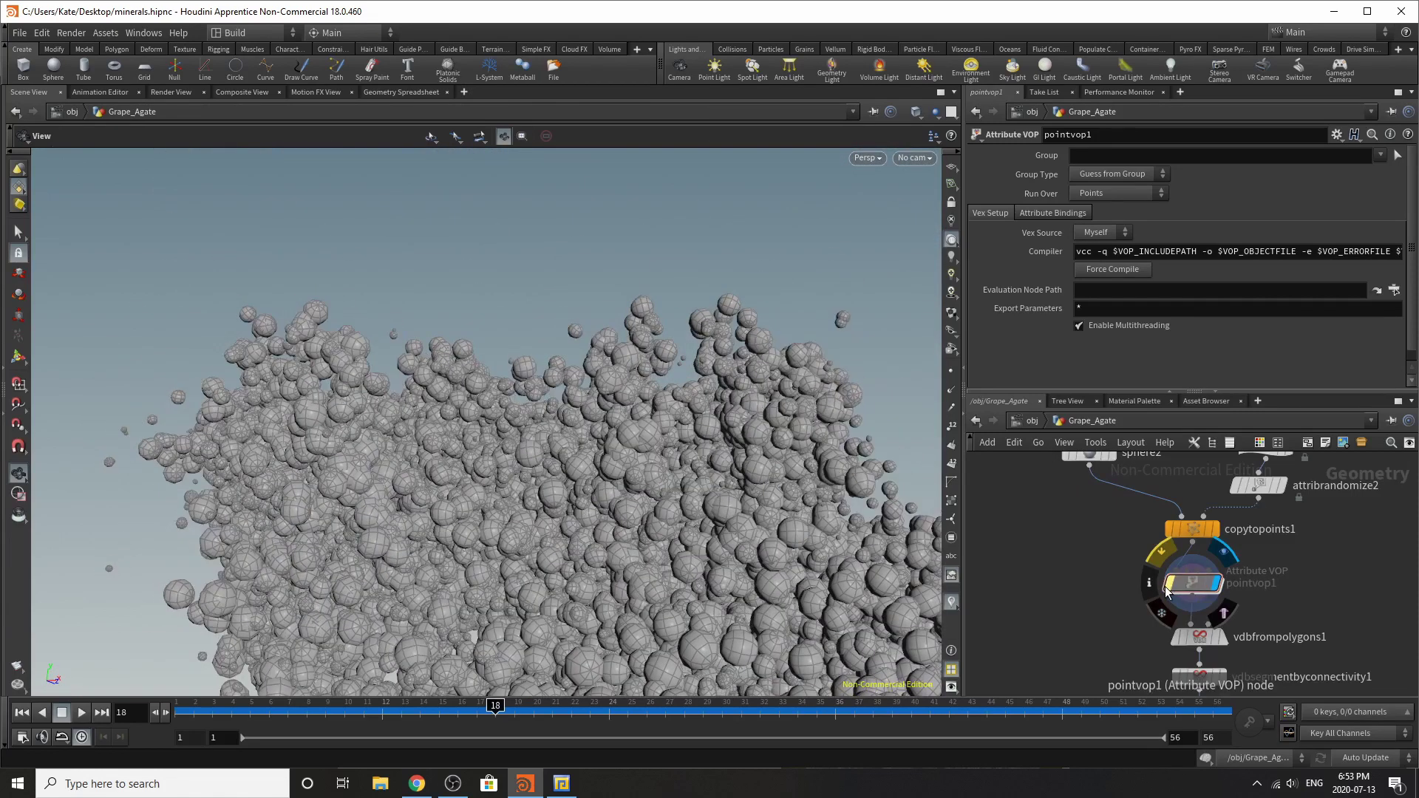
{"action": "left_click", "coordinate": [1168, 588]}
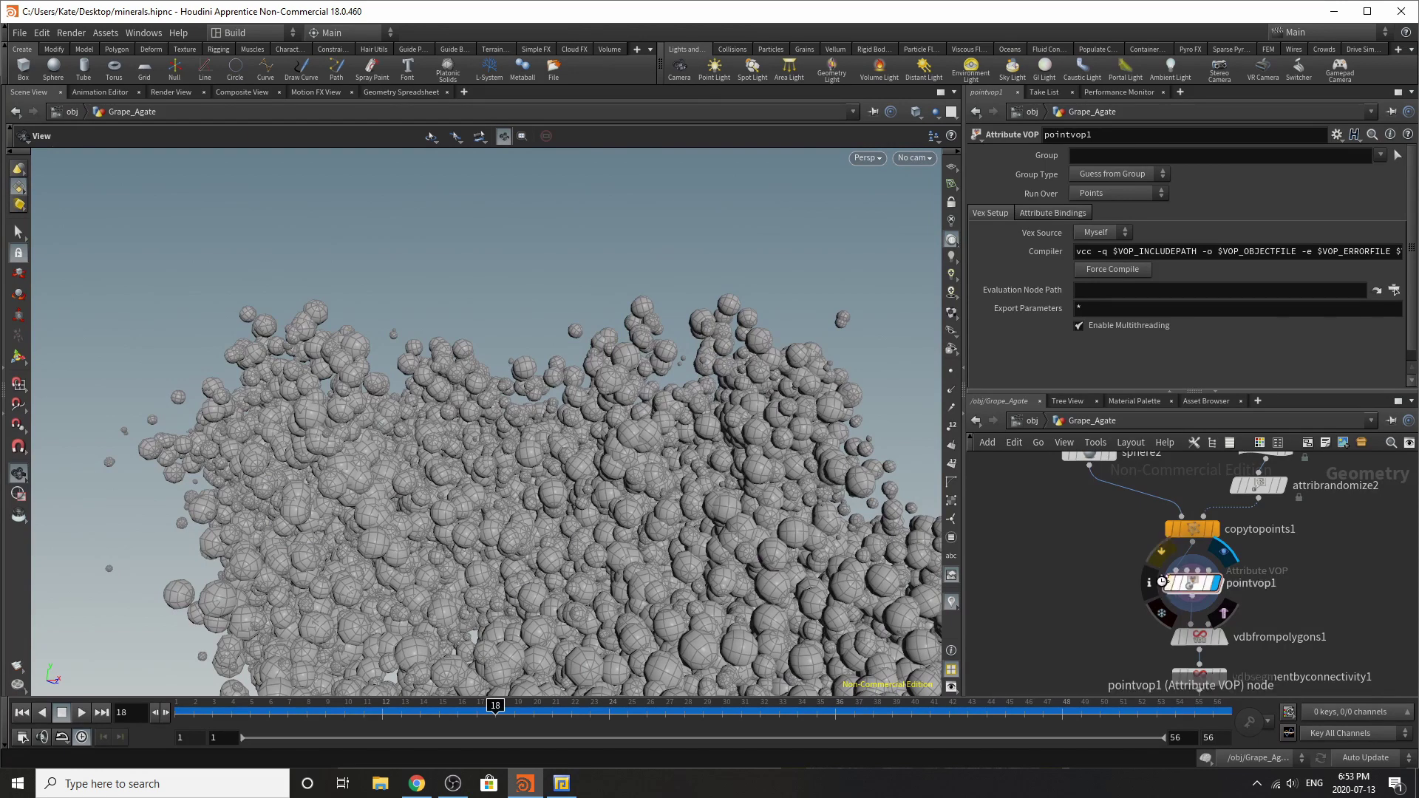
{"action": "scroll", "coordinate": [678, 563], "scroll_direction": "up", "scroll_amount": 3}
{"action": "left_click_drag", "start_coordinate": [679, 564], "coordinate": [650, 444]}
- Open the VOP network inside pointvop1 and review the aanoise1 parameters and its position input
{"action": "left_click", "coordinate": [1193, 583]}
{"action": "double_click", "coordinate": [1193, 583]}
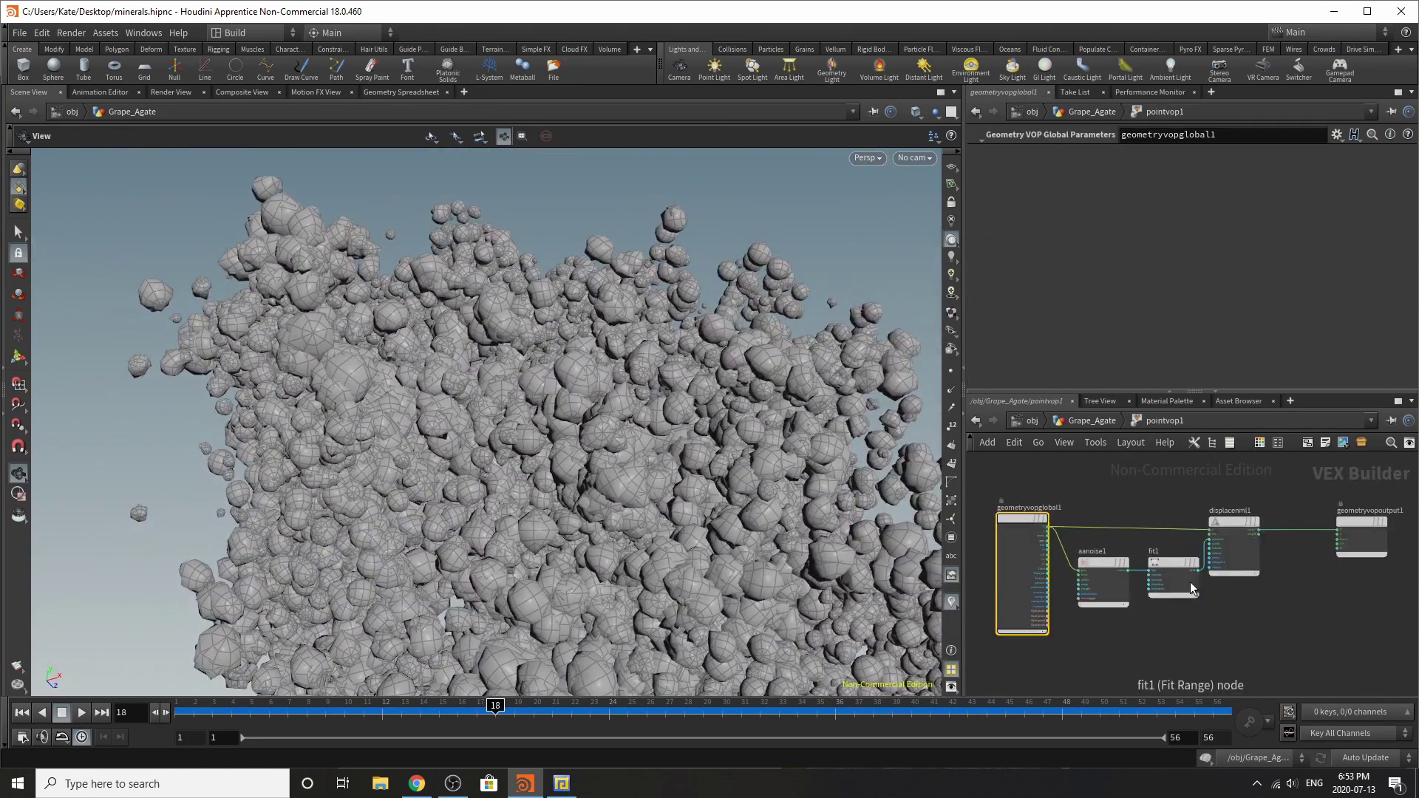
{"action": "scroll", "coordinate": [1020, 556], "scroll_direction": "up", "scroll_amount": 3}
{"action": "left_click_drag", "start_coordinate": [1020, 482], "coordinate": [1027, 490]}
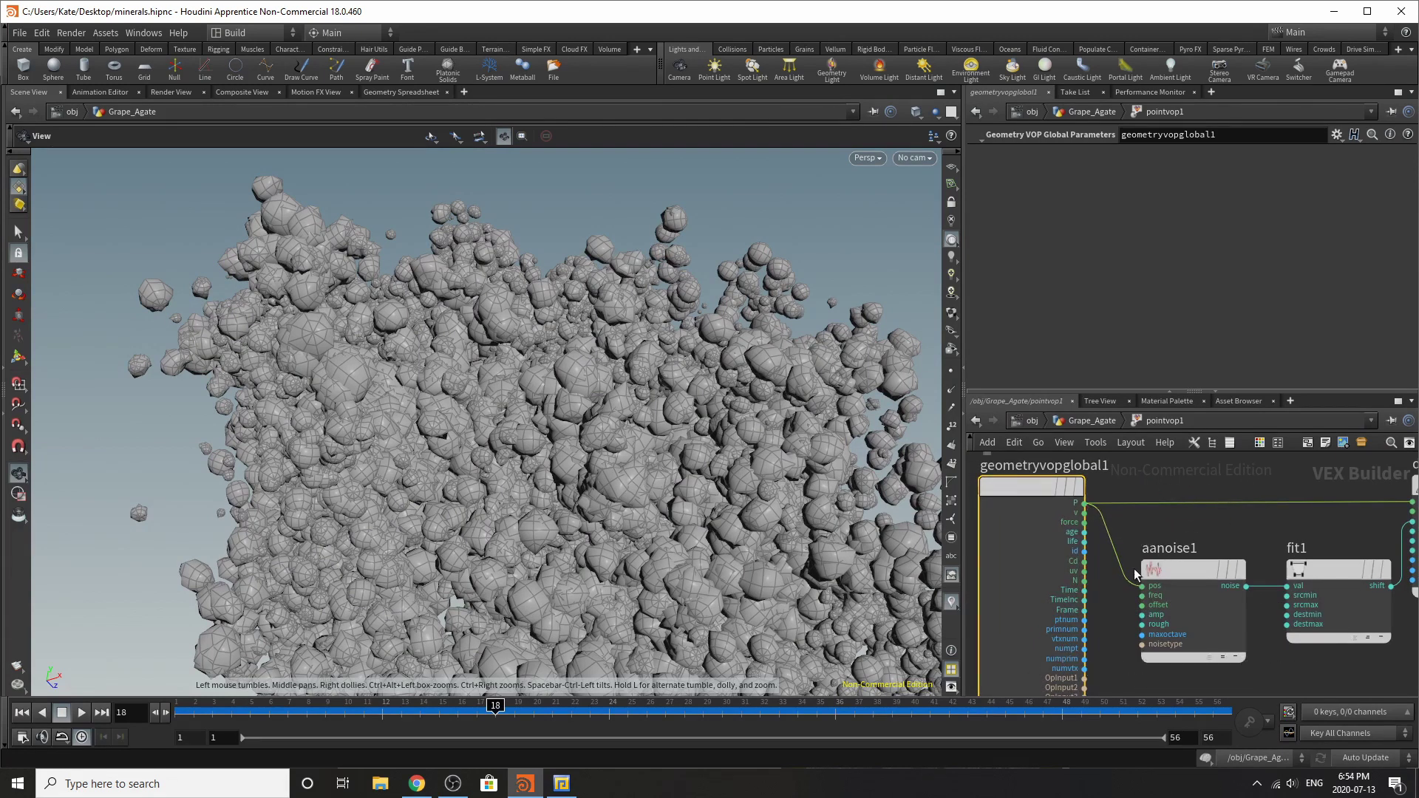
{"action": "left_click", "coordinate": [1172, 578]}
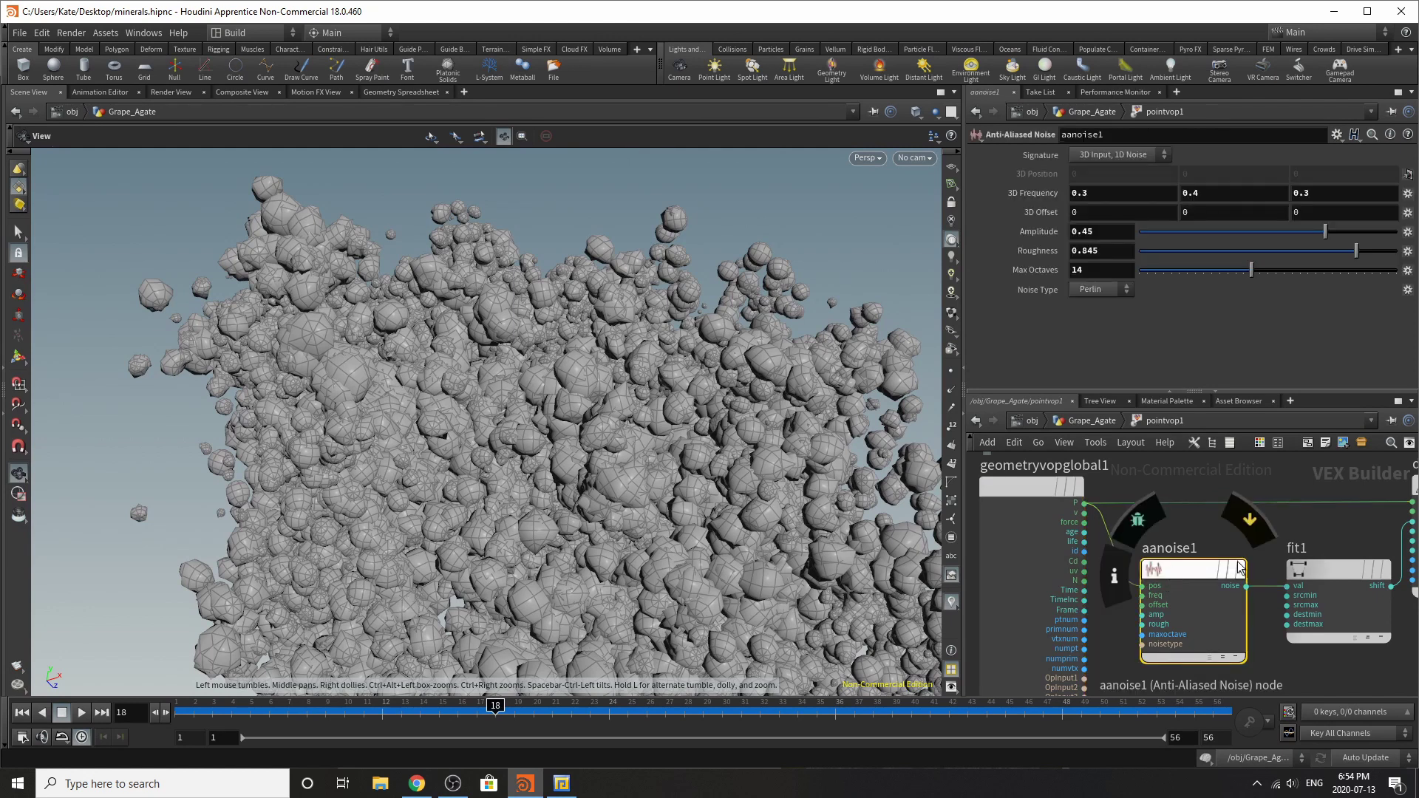
- Review the fit1 range settings and the displacenml1 displacement parameters inside pointvop1
{"action": "scroll", "coordinate": [1120, 600], "scroll_direction": "down", "scroll_amount": 5}
{"action": "scroll", "coordinate": [1196, 605], "scroll_direction": "up", "scroll_amount": 5}
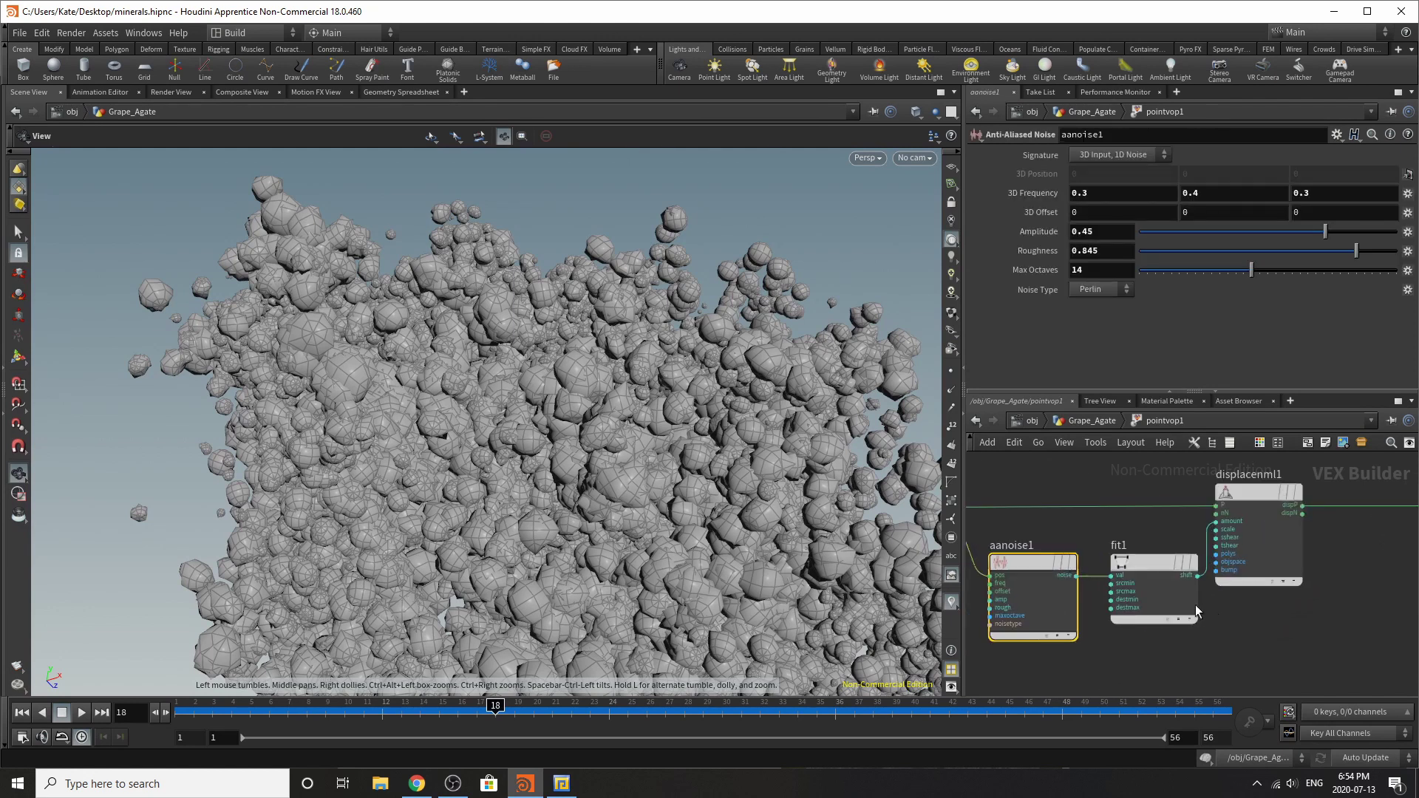
{"action": "left_click", "coordinate": [1150, 573]}
{"action": "mouse_move", "coordinate": [1120, 559]}
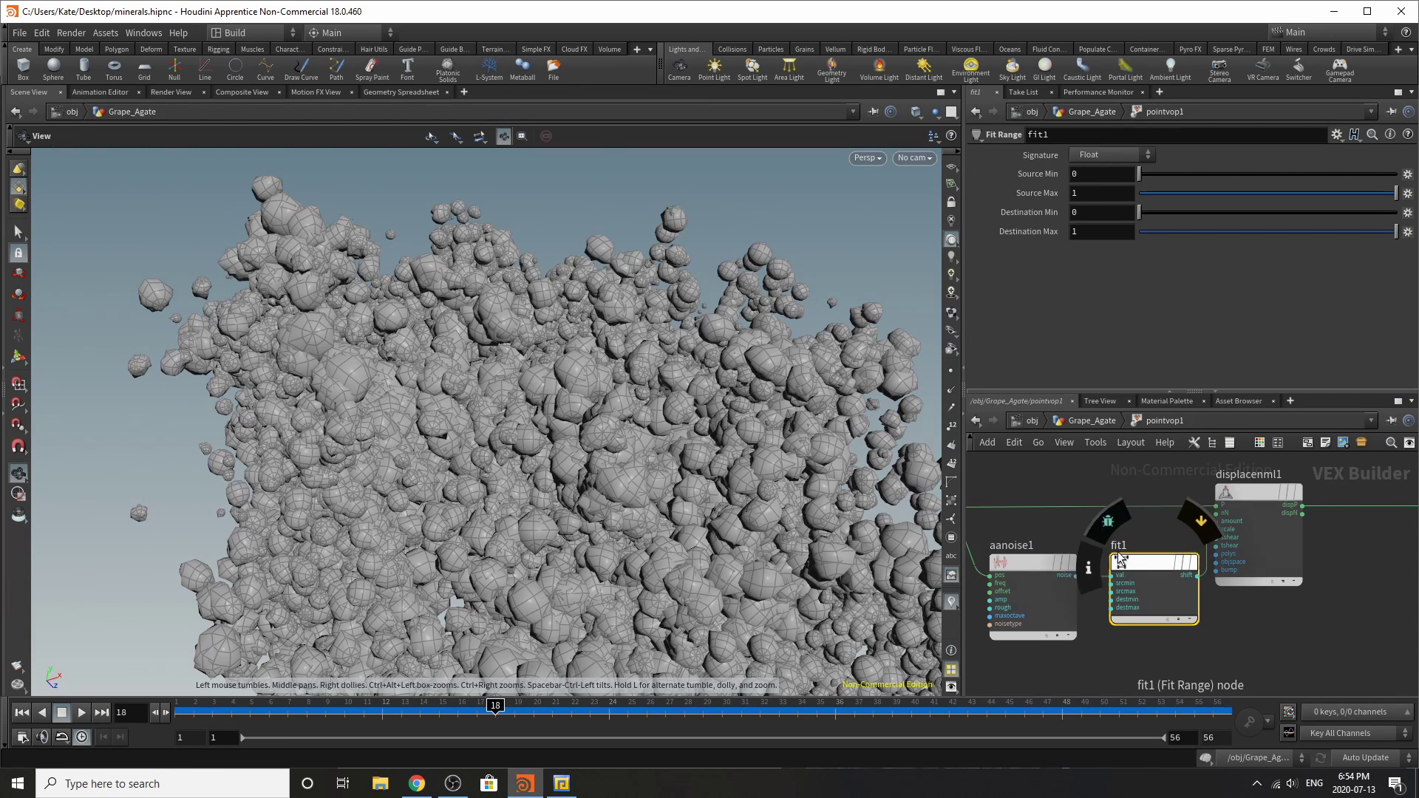
{"action": "left_click", "coordinate": [1258, 494]}
{"action": "scroll", "coordinate": [1291, 628], "scroll_direction": "down", "scroll_amount": 4}
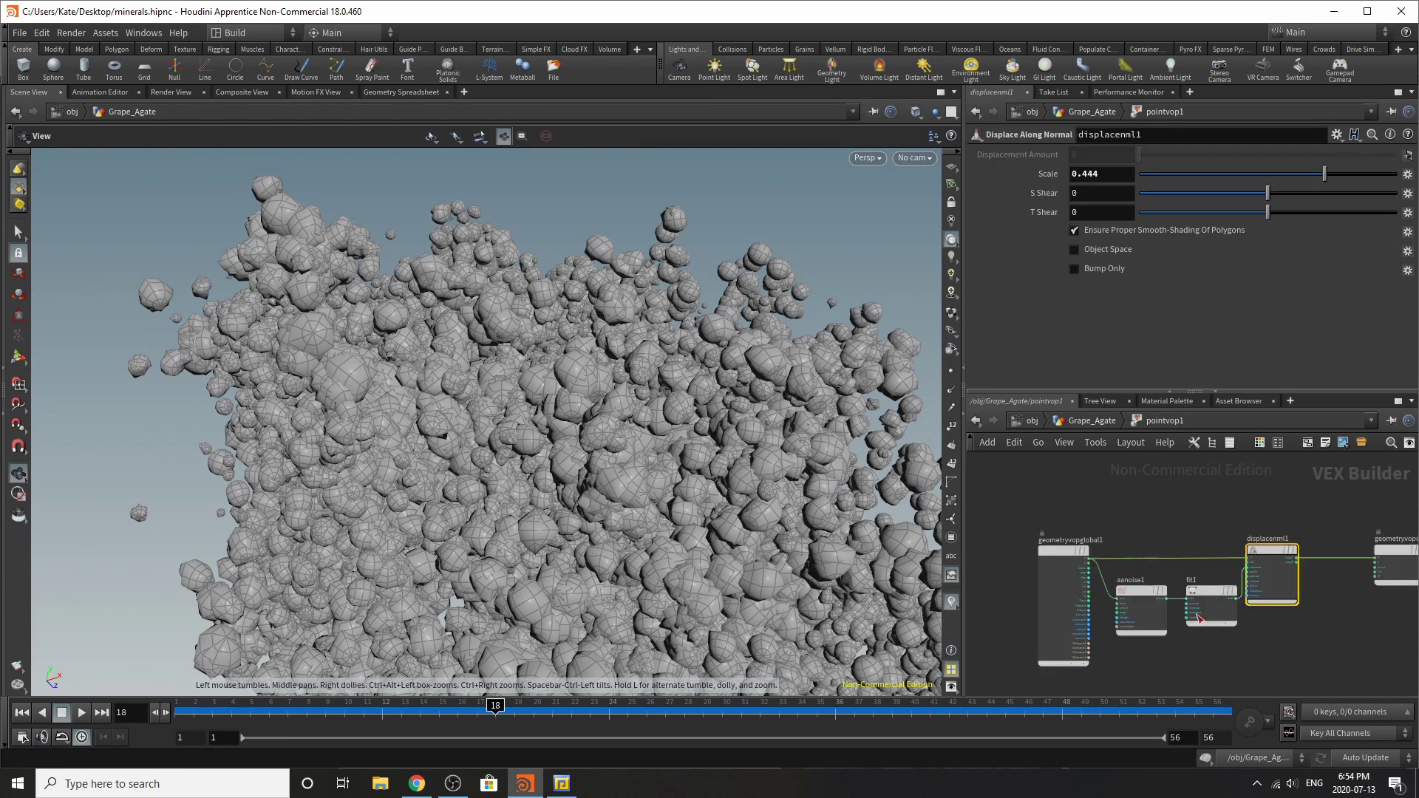
{"action": "scroll", "coordinate": [1198, 617], "scroll_direction": "up", "scroll_amount": 3}
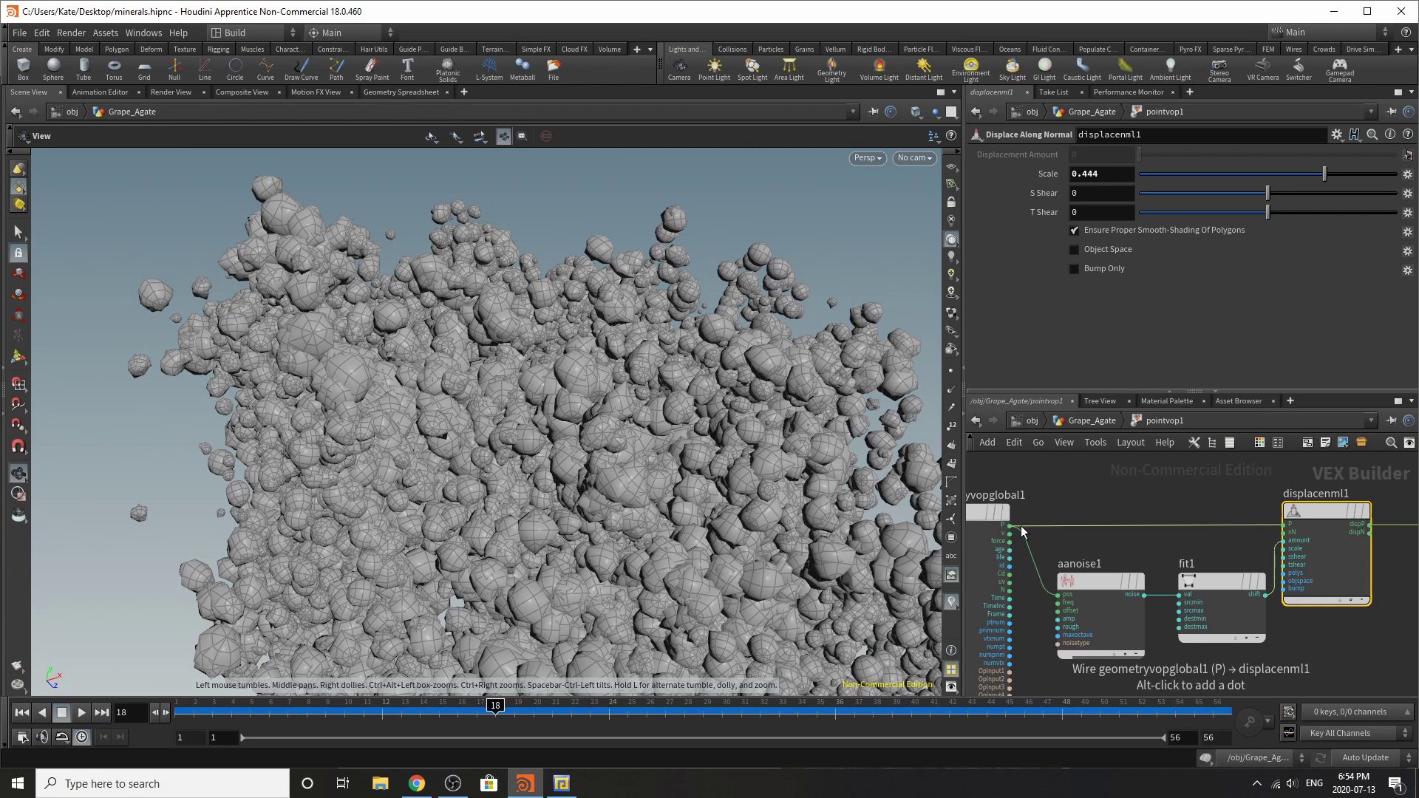
- Follow the displaced position from displacenml1 into geometryvopoutput1, and return to the Grape_Agate network
{"action": "scroll", "coordinate": [1135, 592], "scroll_direction": "down", "scroll_amount": 4}
{"action": "scroll", "coordinate": [1323, 578], "scroll_direction": "up", "scroll_amount": 4}
{"action": "scroll", "coordinate": [1112, 540], "scroll_direction": "up", "scroll_amount": 2}
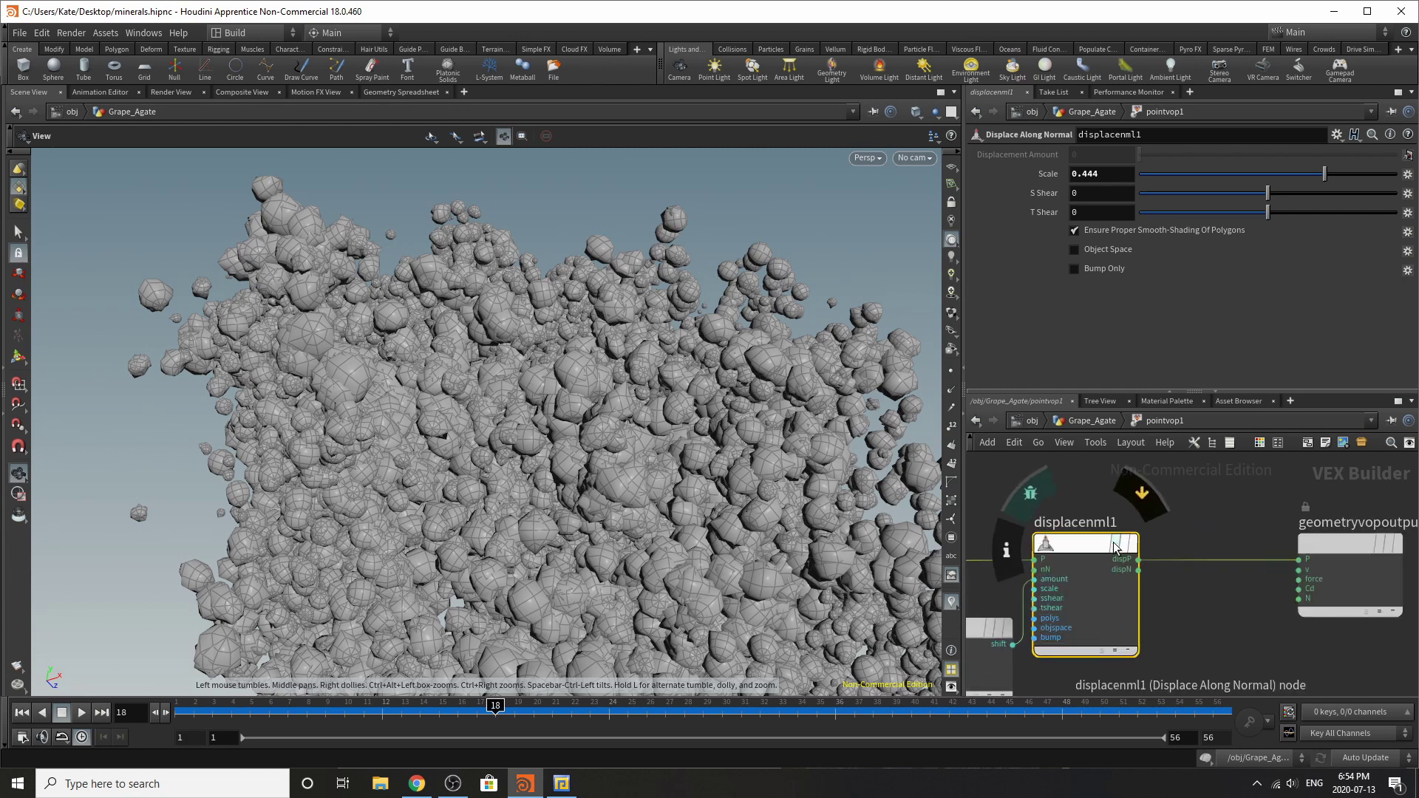
{"action": "left_click", "coordinate": [1359, 575]}
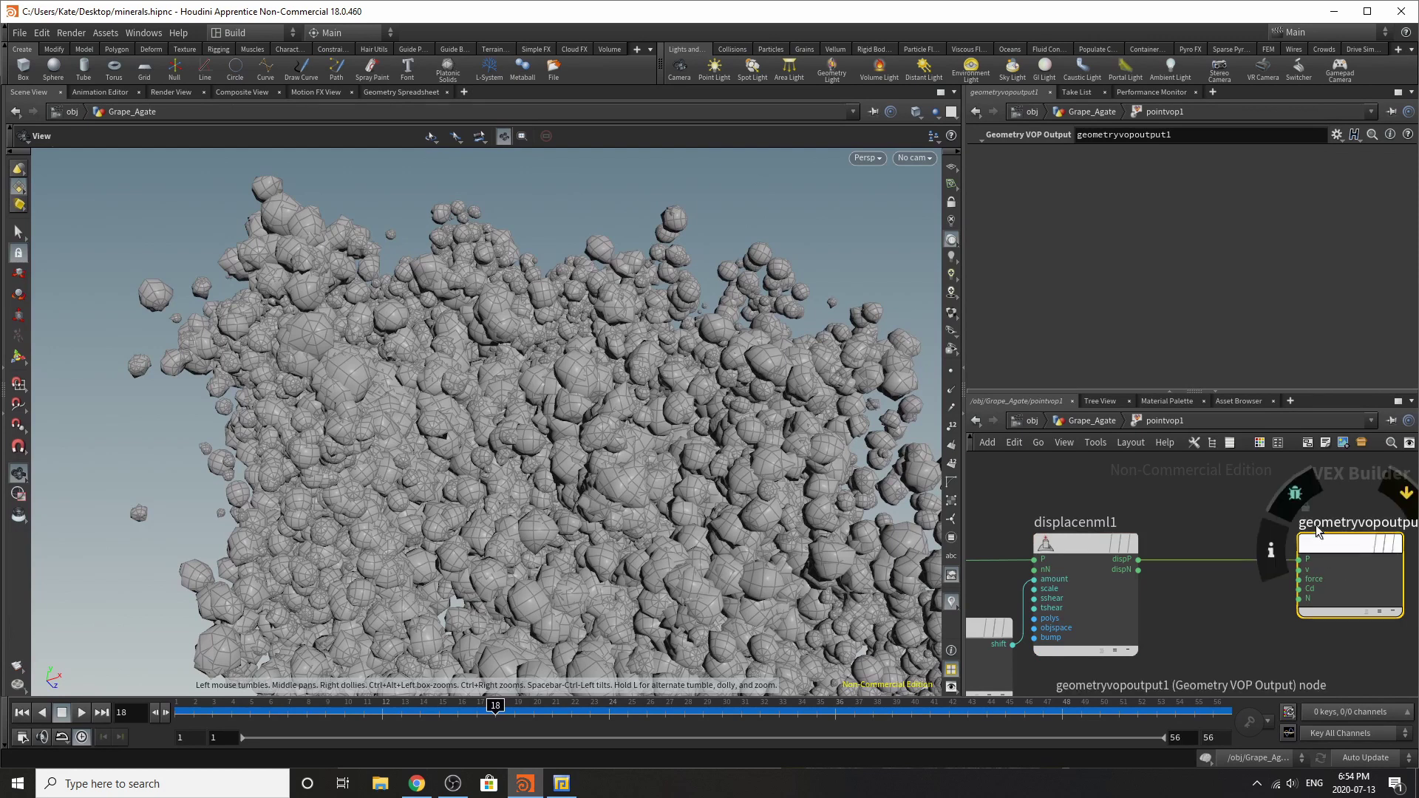
{"action": "key", "text": "u"}
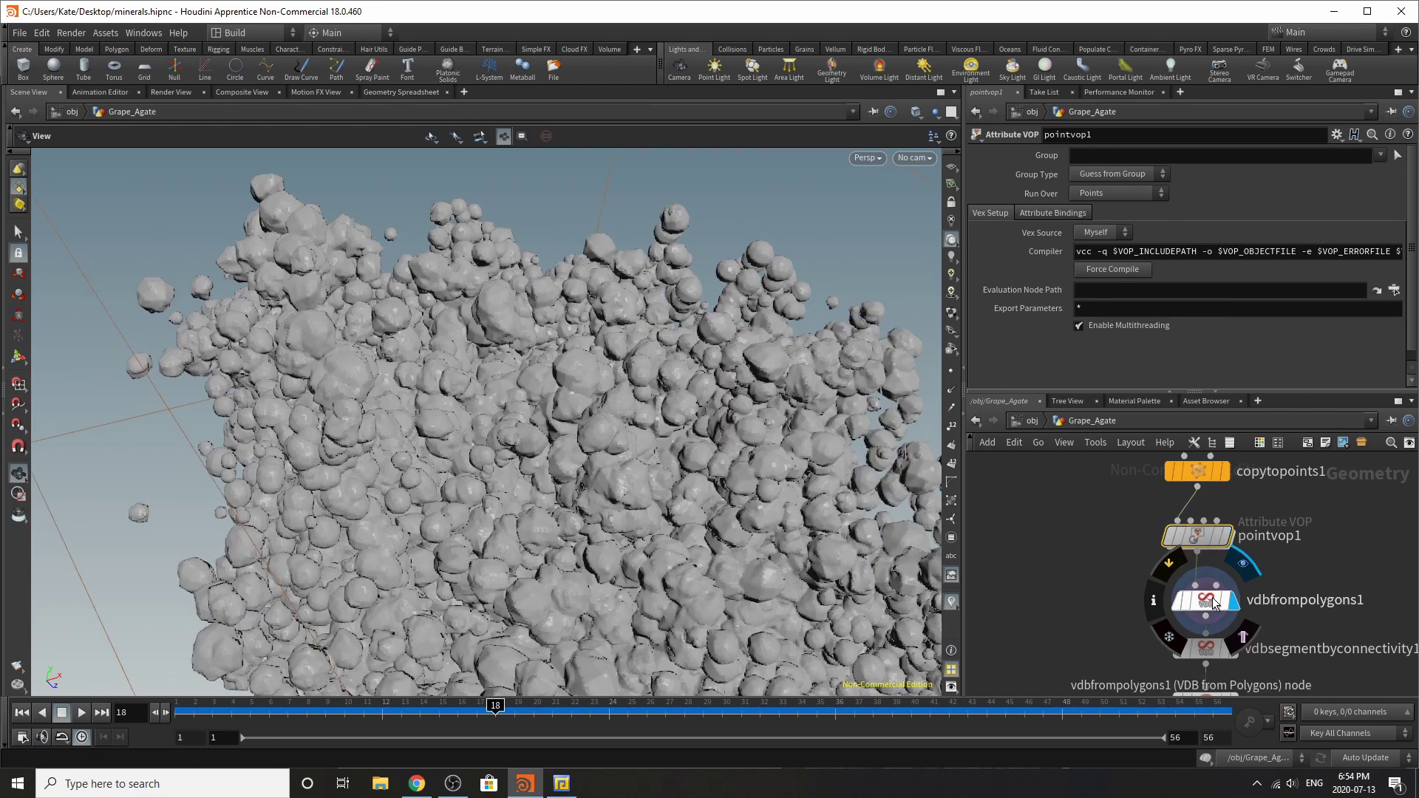
- Display vdbfrompolygons1 and inspect the VDB surface of the spheres along with its voxel size setting
{"action": "left_click_drag", "start_coordinate": [567, 288], "coordinate": [587, 326]}
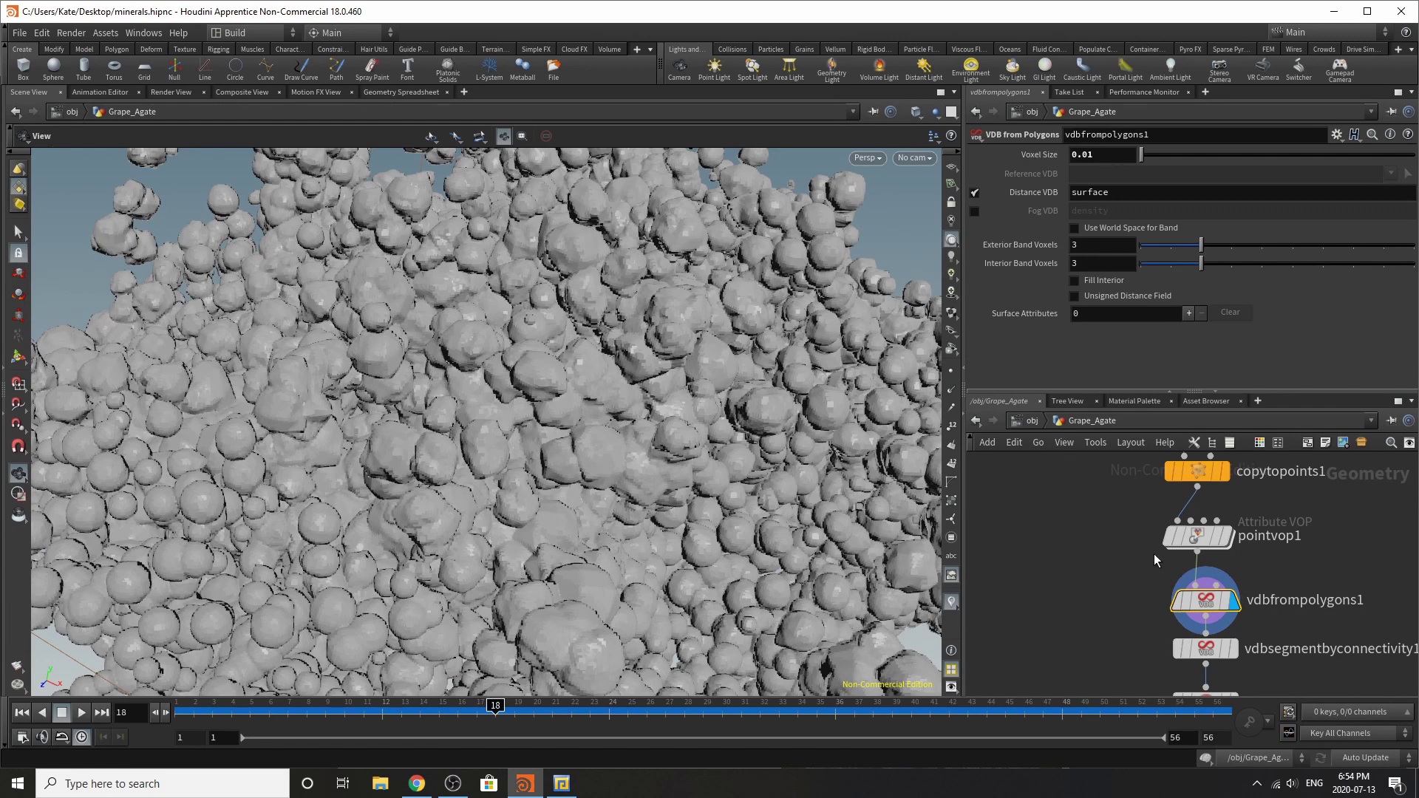
{"action": "scroll", "coordinate": [1124, 556], "scroll_direction": "down", "scroll_amount": 3}
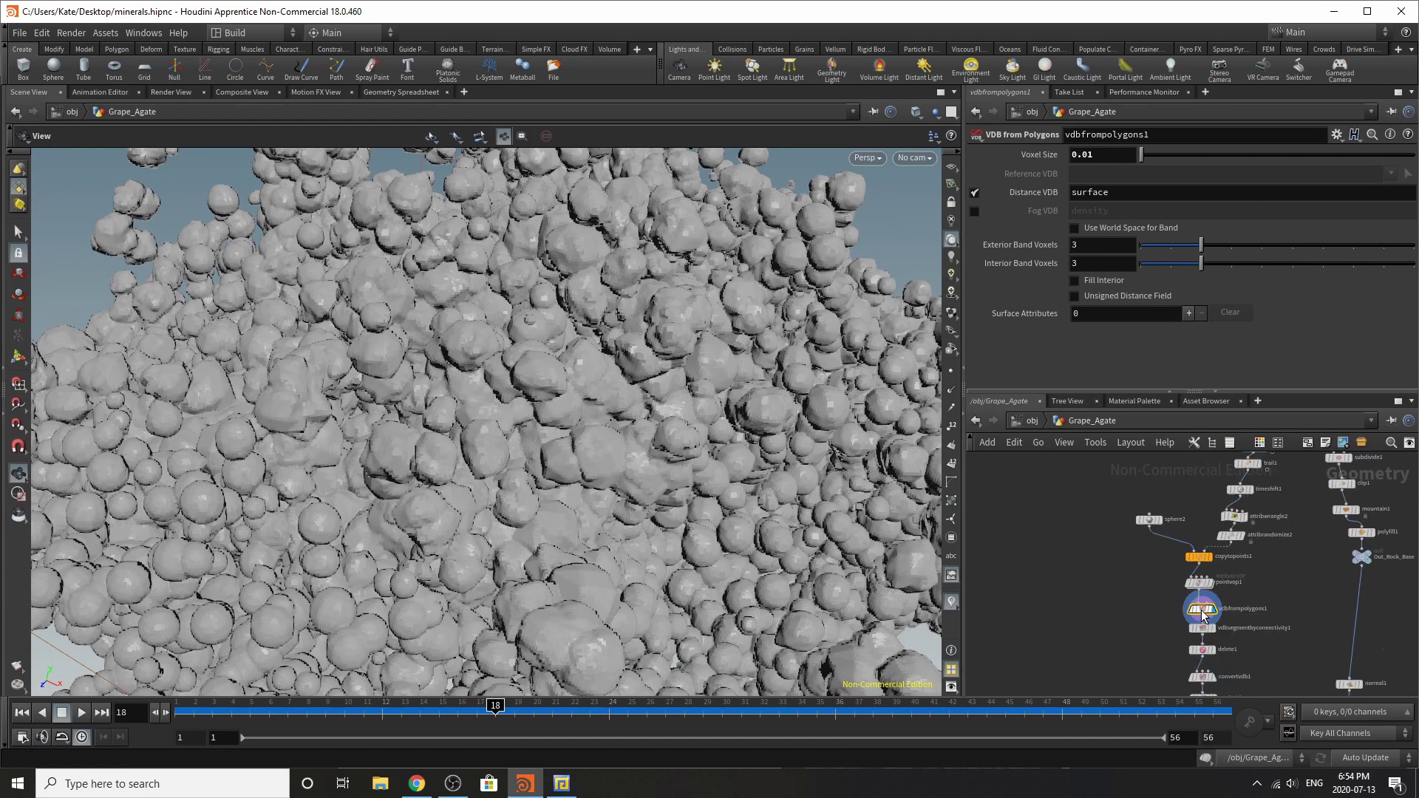
{"action": "scroll", "coordinate": [1197, 584], "scroll_direction": "up", "scroll_amount": 3}
- Display vdbsegmentbyconnectivity1 and examine the color-coded connected segments from several angles
{"action": "left_click", "coordinate": [1225, 607]}
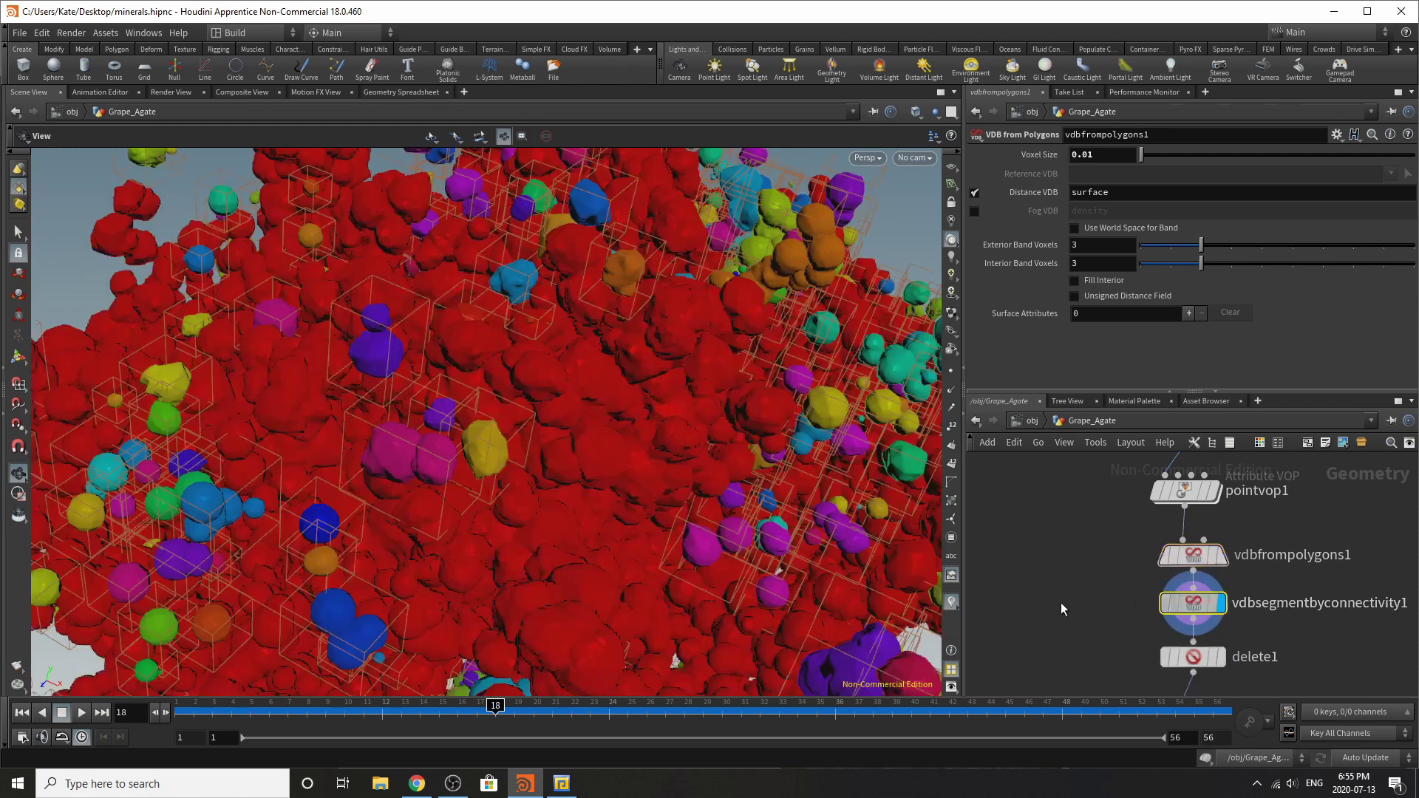
{"action": "scroll", "coordinate": [476, 491], "scroll_direction": "down", "scroll_amount": 5}
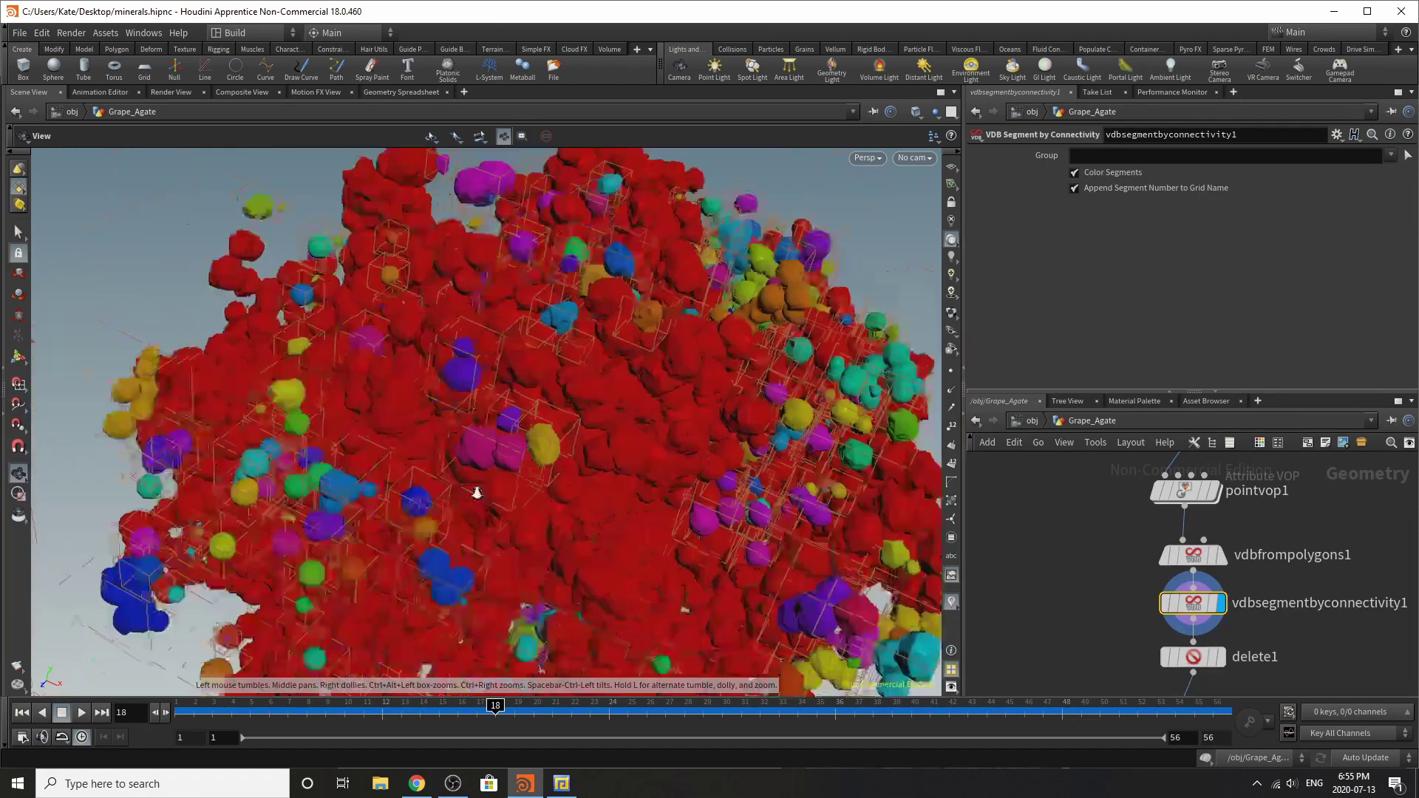
{"action": "scroll", "coordinate": [555, 428], "scroll_direction": "up", "scroll_amount": 6}
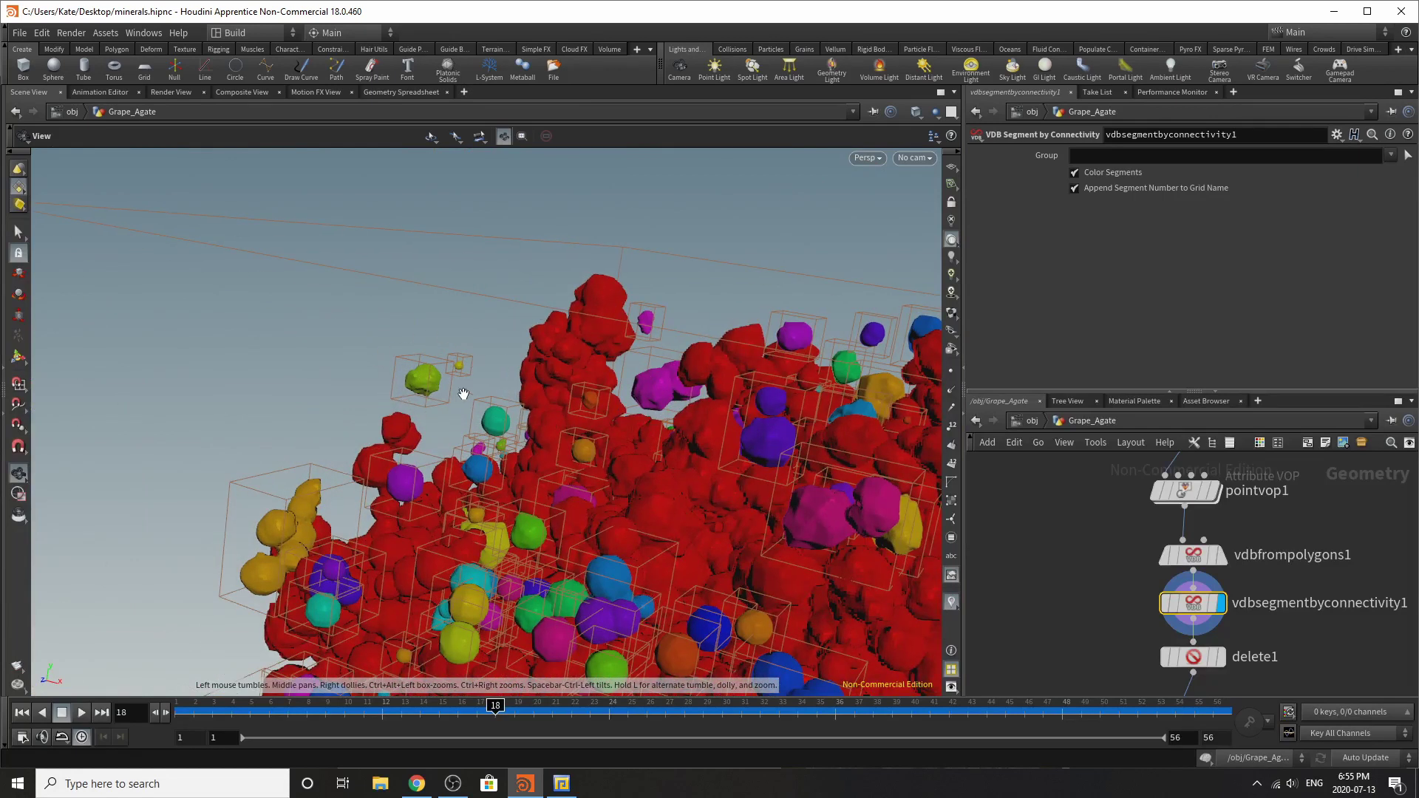
{"action": "right_click_drag", "start_coordinate": [428, 427], "coordinate": [272, 491]}
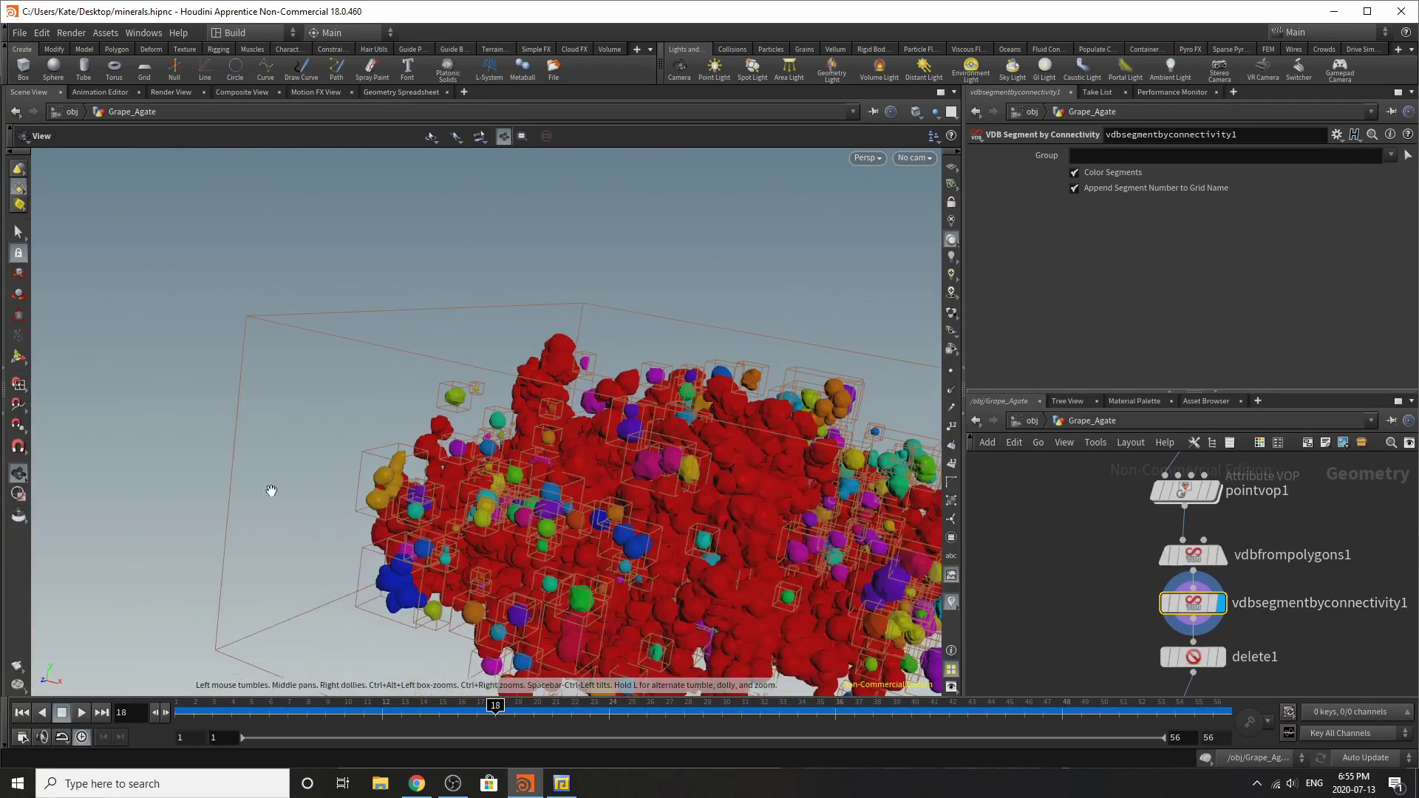
{"action": "middle_click_drag", "start_coordinate": [635, 537], "coordinate": [545, 487]}
{"action": "left_click_drag", "start_coordinate": [545, 487], "coordinate": [678, 538]}
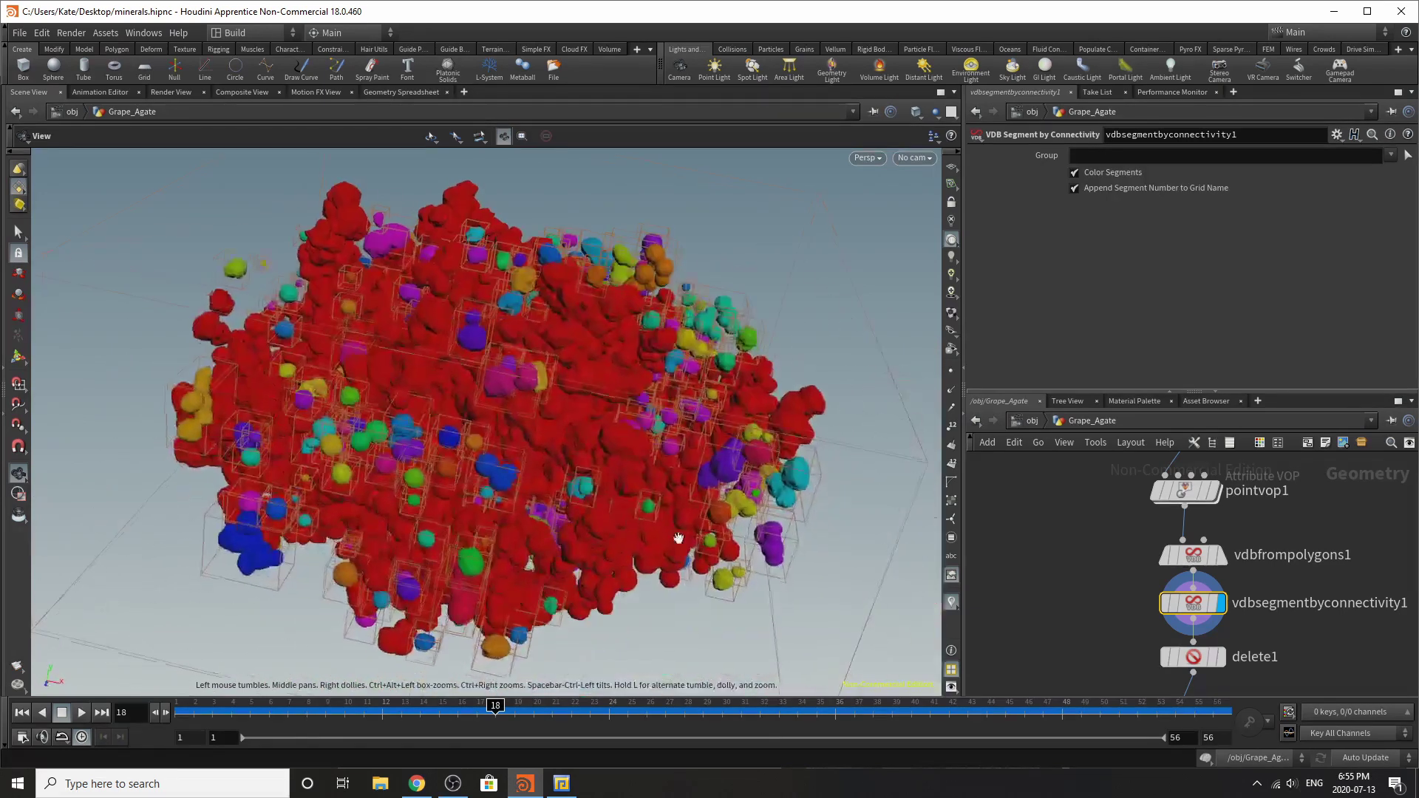
{"action": "right_click_drag", "start_coordinate": [518, 422], "coordinate": [550, 365]}
- Display delete1 and inspect the cluster kept by its surface_0 group filter from several angles
{"action": "left_click", "coordinate": [1204, 659]}
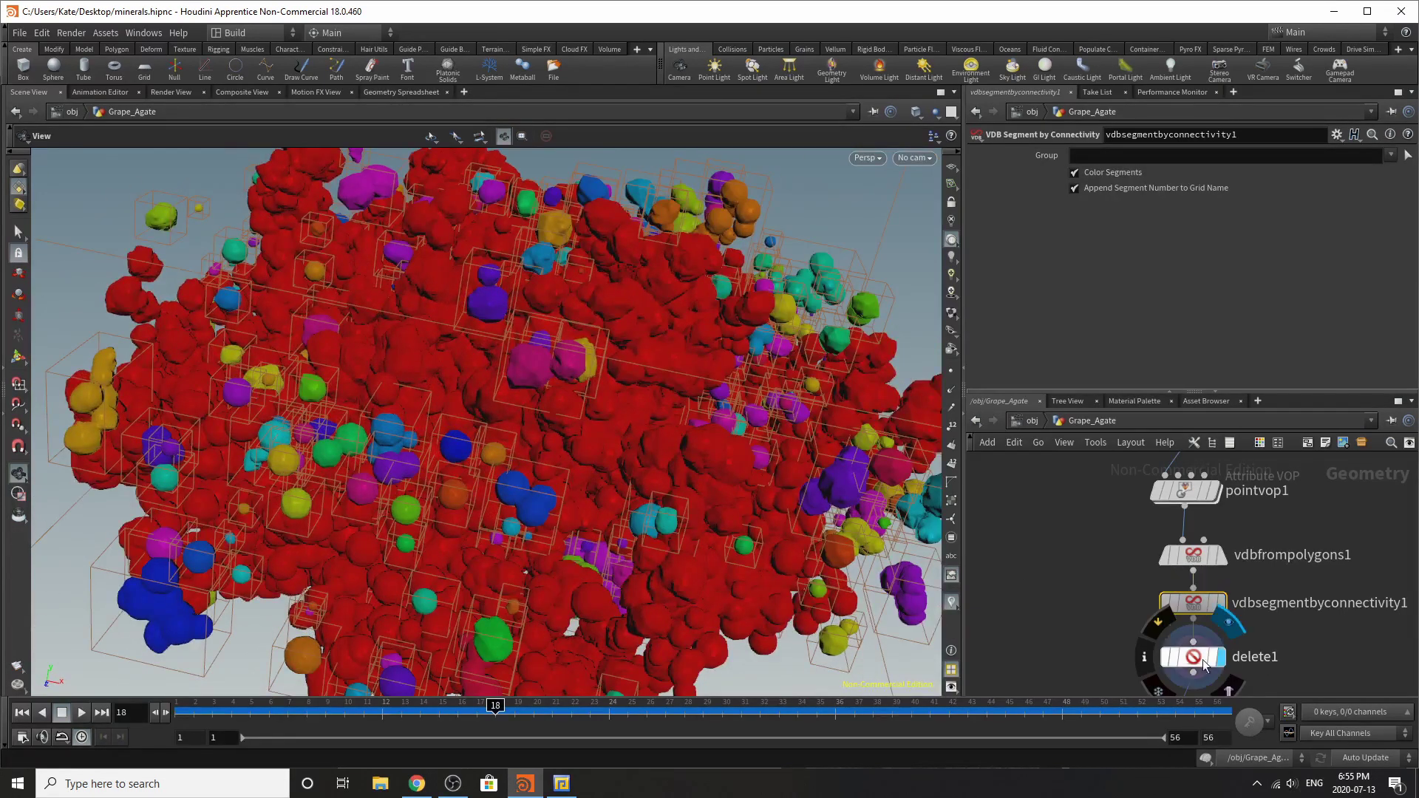
{"action": "left_click_drag", "start_coordinate": [449, 410], "coordinate": [583, 404]}
{"action": "right_click_drag", "start_coordinate": [584, 404], "coordinate": [566, 434]}
{"action": "middle_click_drag", "start_coordinate": [545, 403], "coordinate": [561, 475]}
{"action": "left_click_drag", "start_coordinate": [534, 487], "coordinate": [573, 429]}
- Display convertvdb1 and examine the polygon mesh converted from the VDB
{"action": "scroll", "coordinate": [1151, 575], "scroll_direction": "down", "scroll_amount": 4}
{"action": "scroll", "coordinate": [1143, 663], "scroll_direction": "up", "scroll_amount": 4}
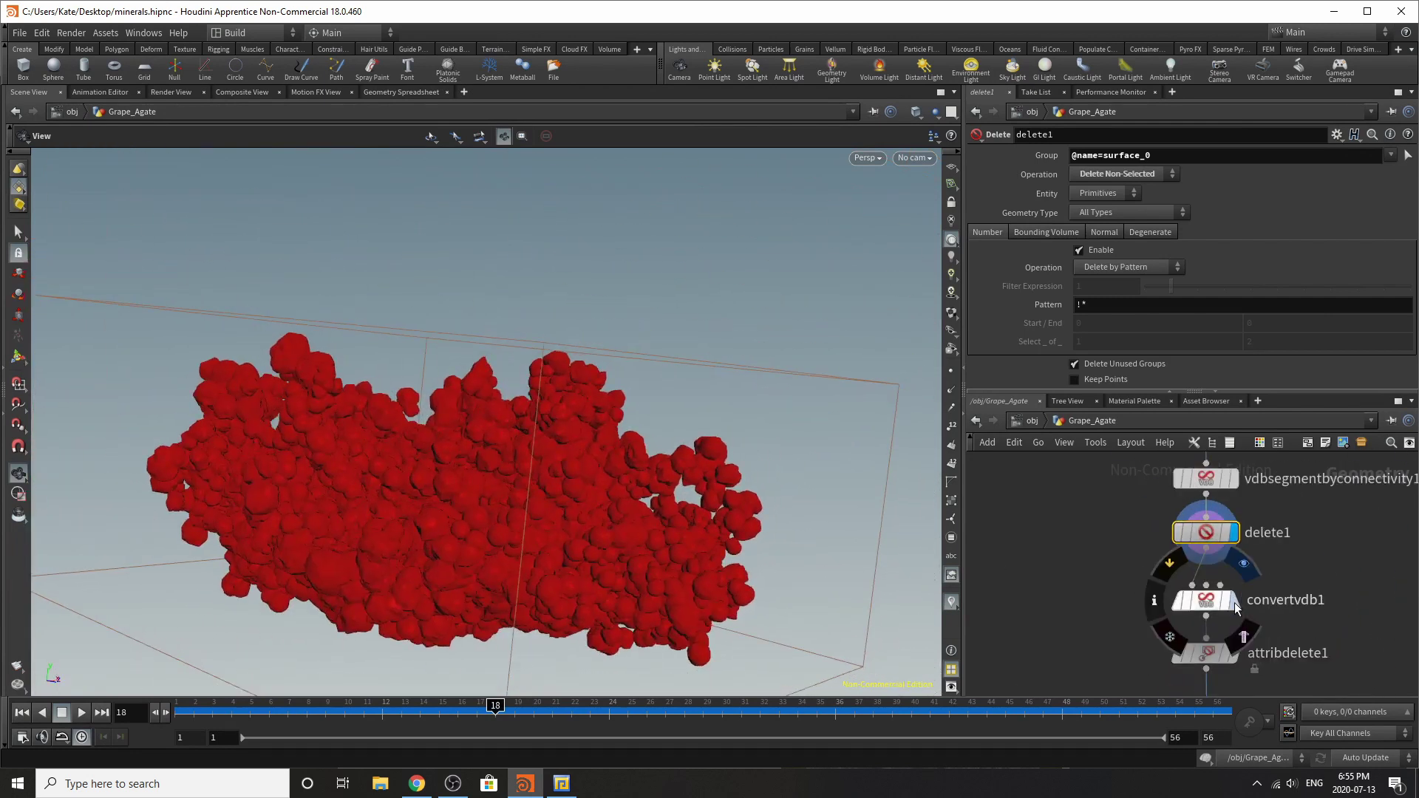
{"action": "left_click", "coordinate": [1205, 605]}
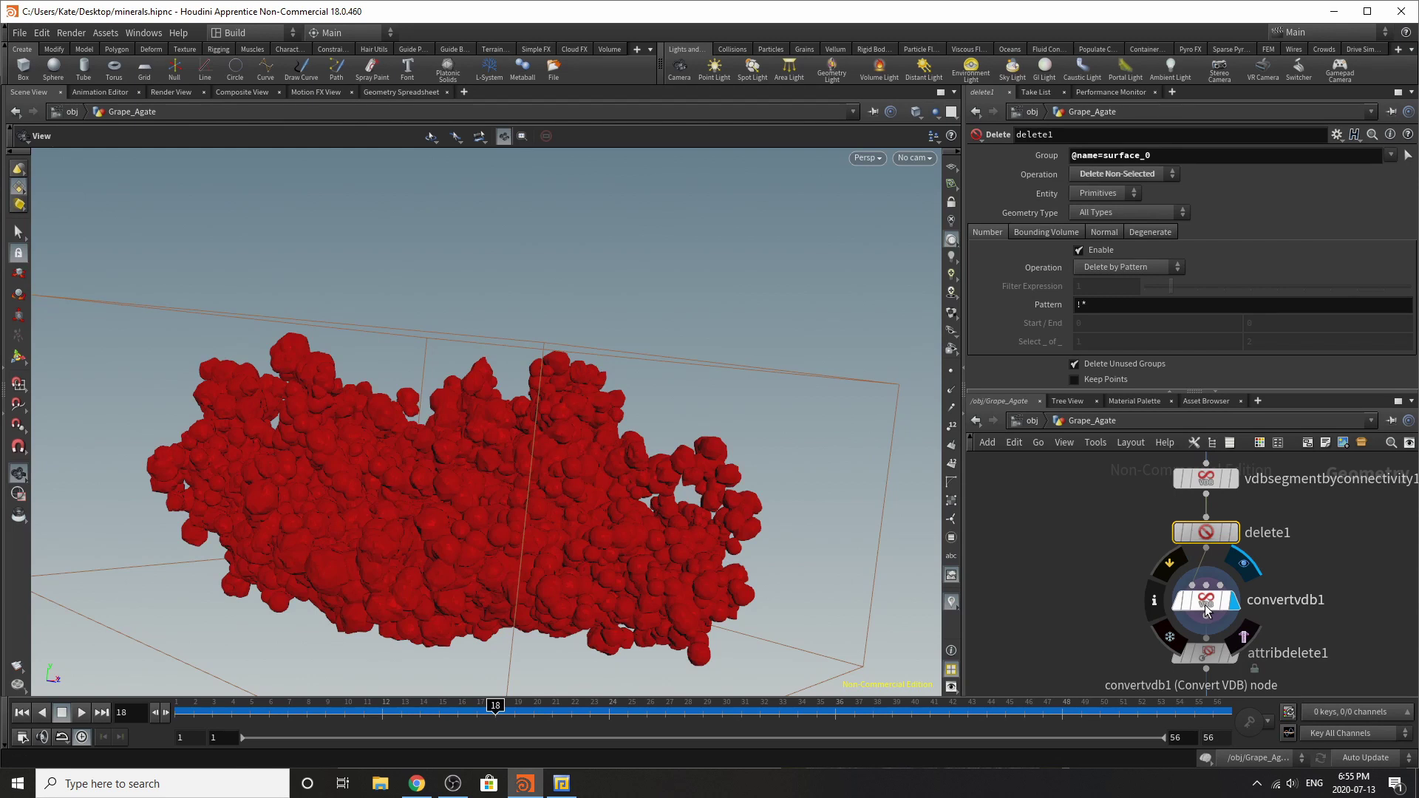
{"action": "left_click", "coordinate": [1198, 619]}
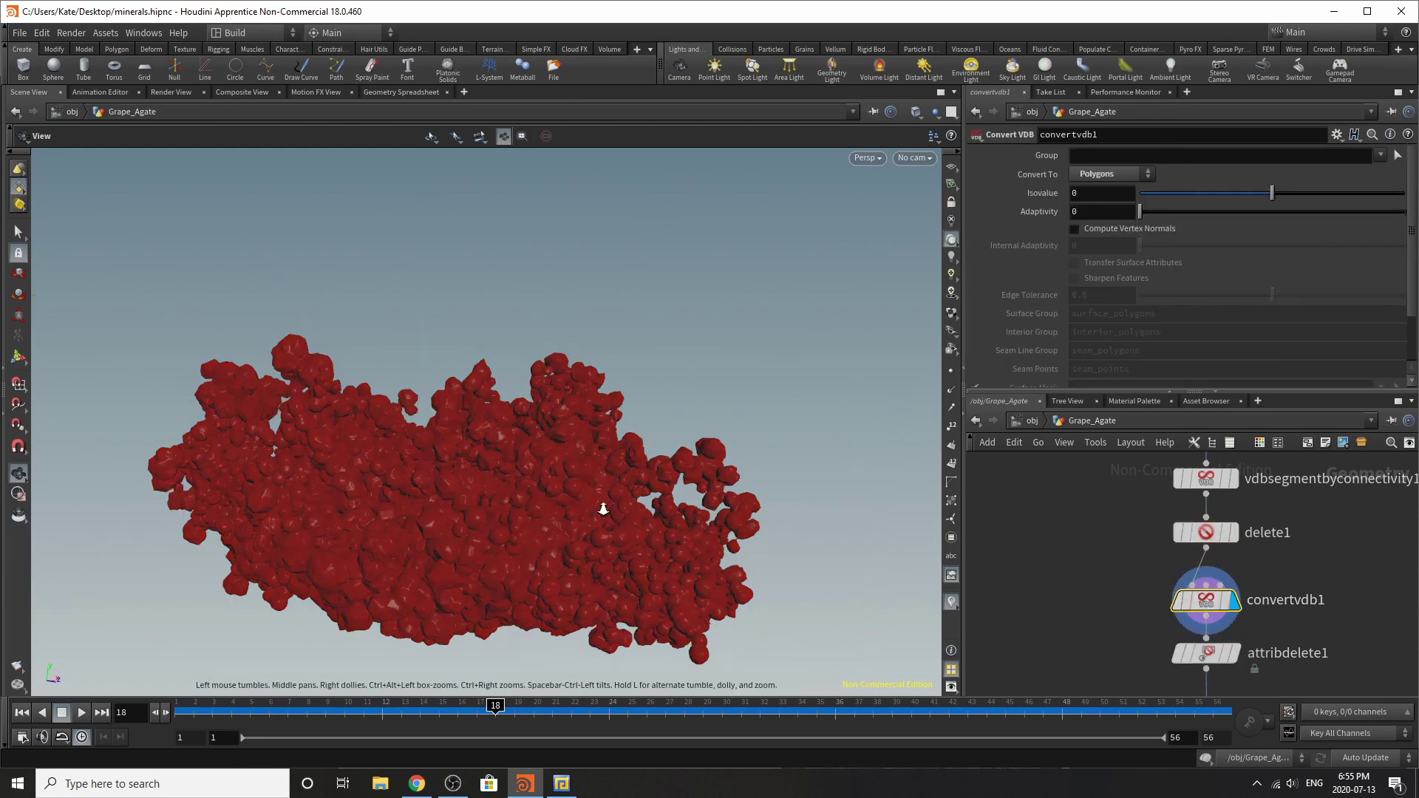
{"action": "right_click_drag", "start_coordinate": [601, 507], "coordinate": [670, 454]}
{"action": "scroll", "coordinate": [439, 442], "scroll_direction": "up", "scroll_amount": 5}
{"action": "right_click_drag", "start_coordinate": [548, 485], "coordinate": [857, 584]}
- Display attribdelete1 and review the removal of the Cd primitive attribute from the mesh
{"action": "right_click_drag", "start_coordinate": [1156, 567], "coordinate": [1187, 608]}
{"action": "mouse_move", "coordinate": [1162, 608]}
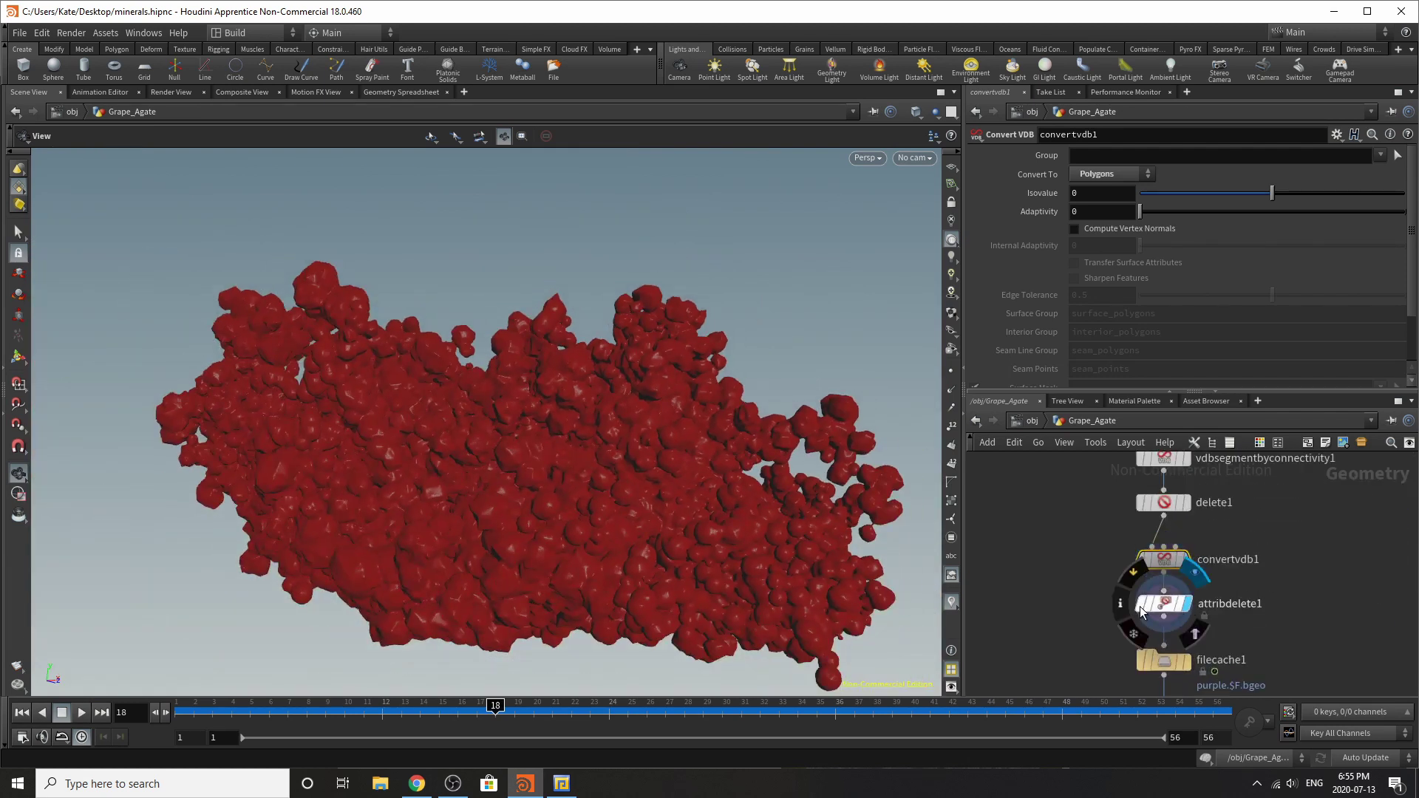
{"action": "left_click", "coordinate": [1144, 609]}
- Display filecache1 and review its geometry file path and disk caching settings
{"action": "middle_click_drag", "start_coordinate": [1202, 649], "coordinate": [1182, 606]}
{"action": "scroll", "coordinate": [1182, 606], "scroll_direction": "down", "scroll_amount": 3}
{"action": "scroll", "coordinate": [1182, 604], "scroll_direction": "up", "scroll_amount": 2}
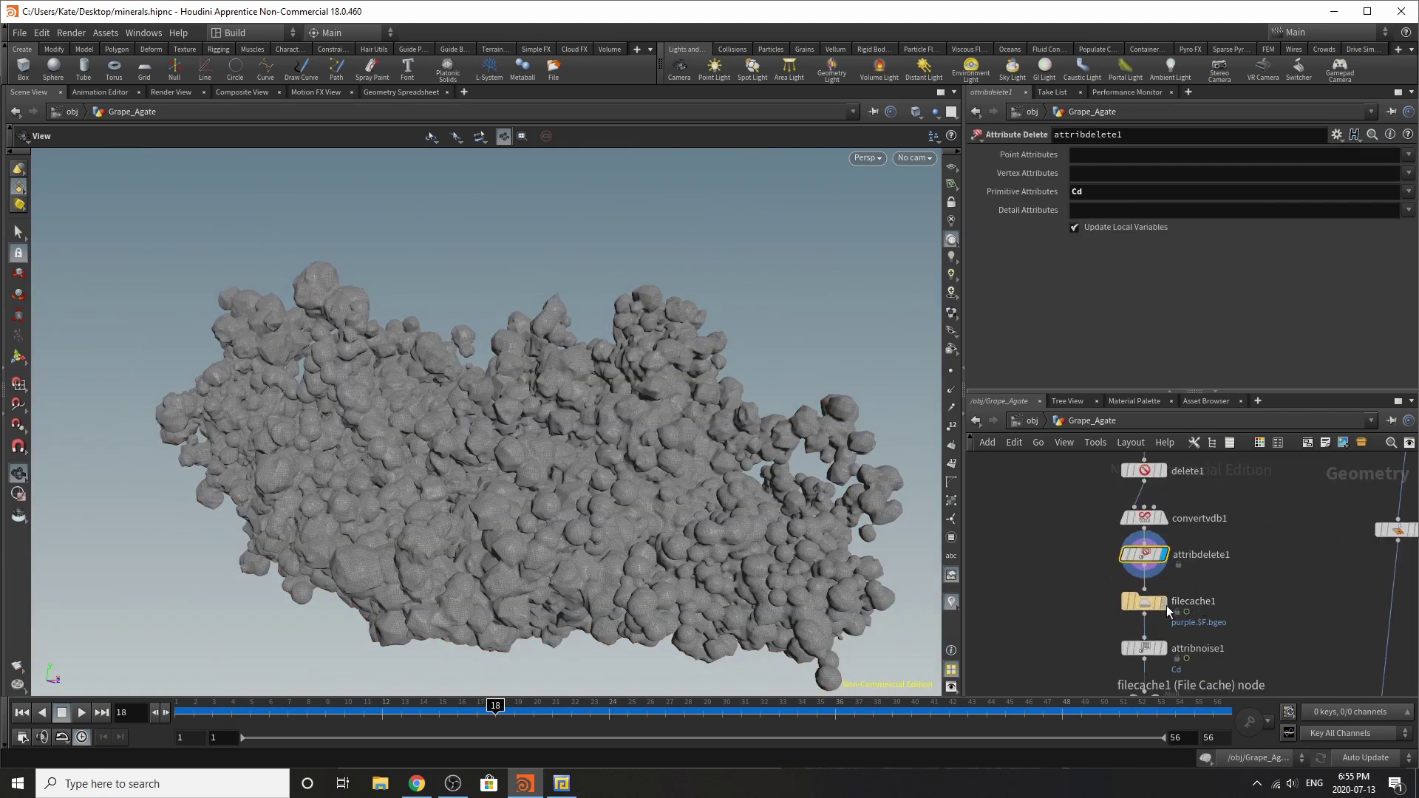
{"action": "left_click", "coordinate": [1141, 606]}
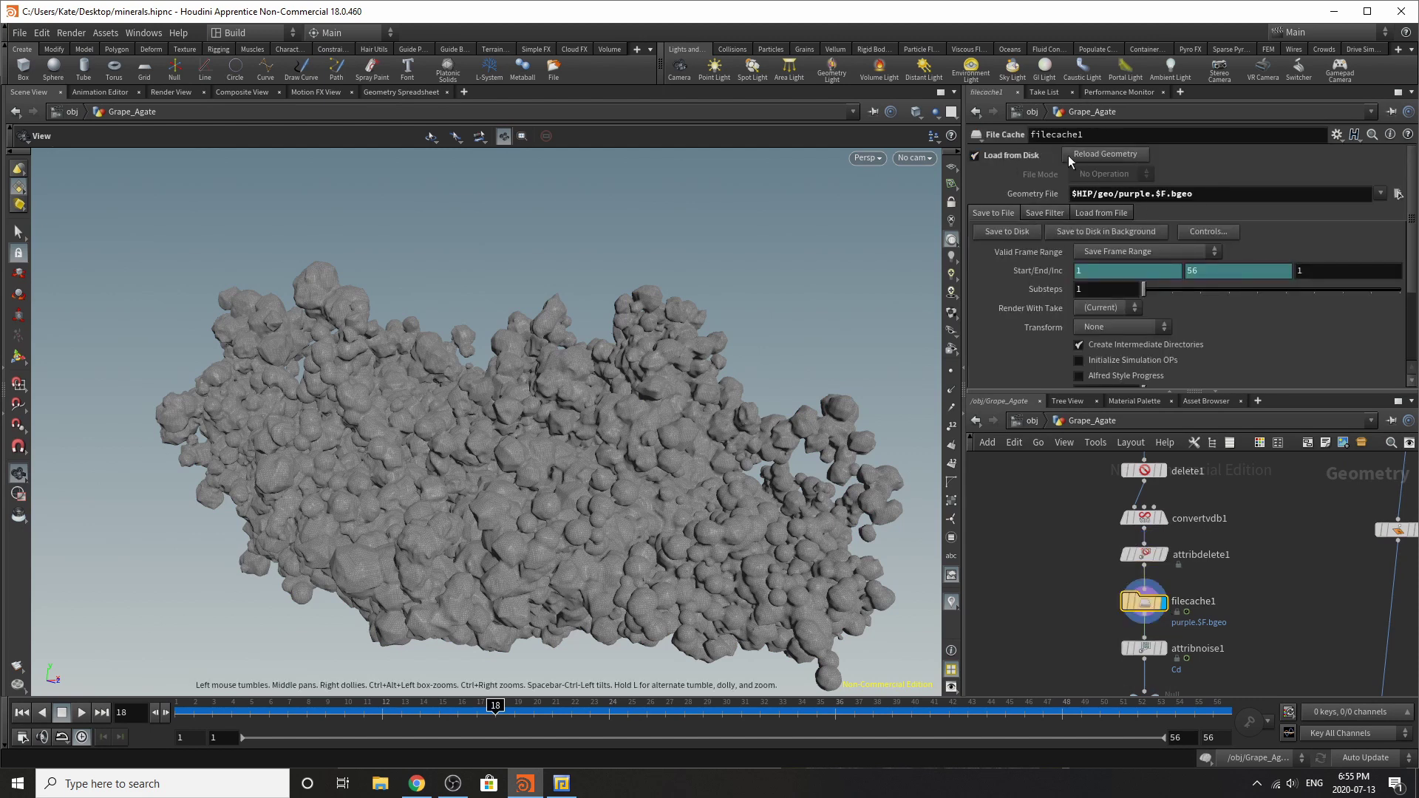
{"action": "scroll", "coordinate": [1218, 491], "scroll_direction": "down", "scroll_amount": 4}
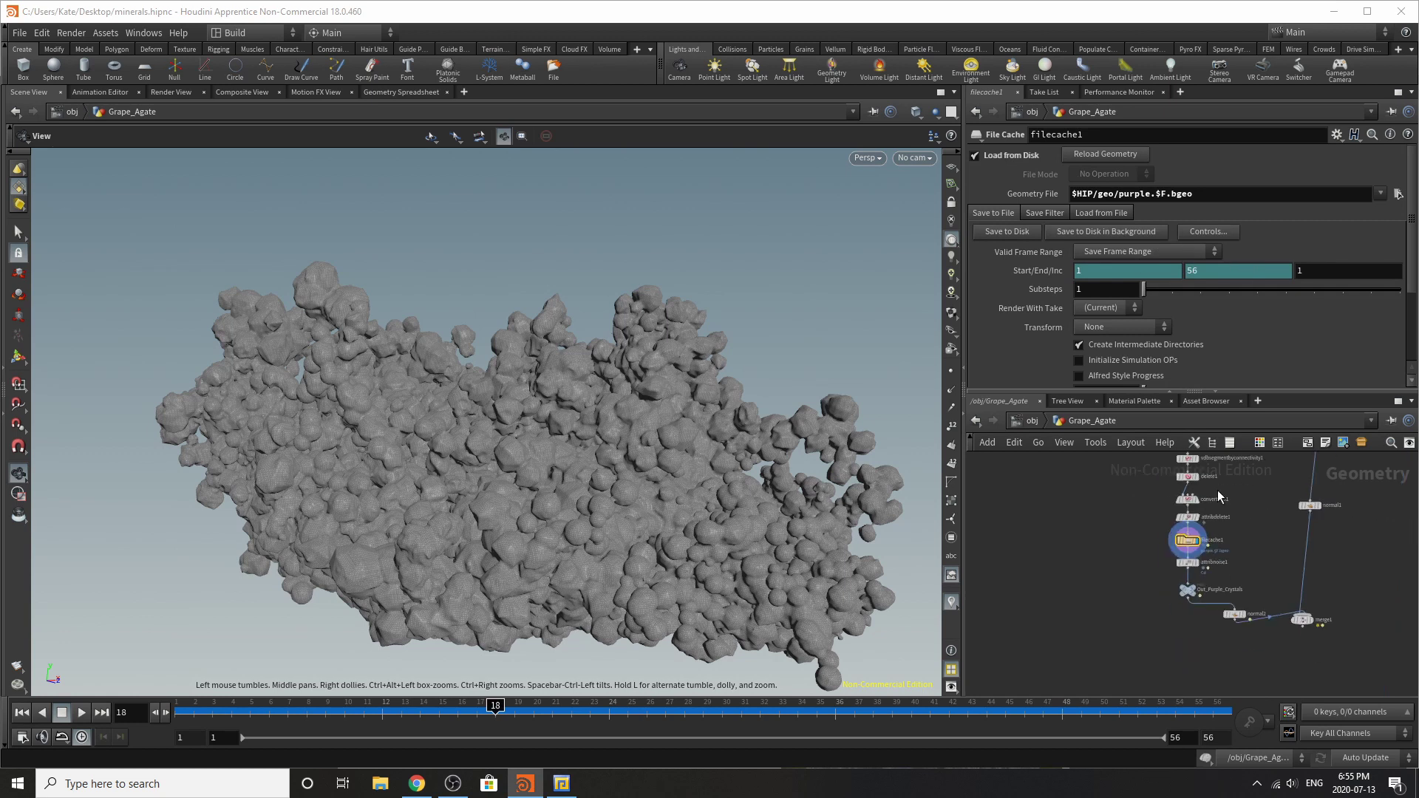
- Display attribnoise1 and examine the Cd noise pattern across the crystal cluster up close
{"action": "scroll", "coordinate": [1205, 571], "scroll_direction": "up", "scroll_amount": 5}
{"action": "mouse_move", "coordinate": [1191, 539]}
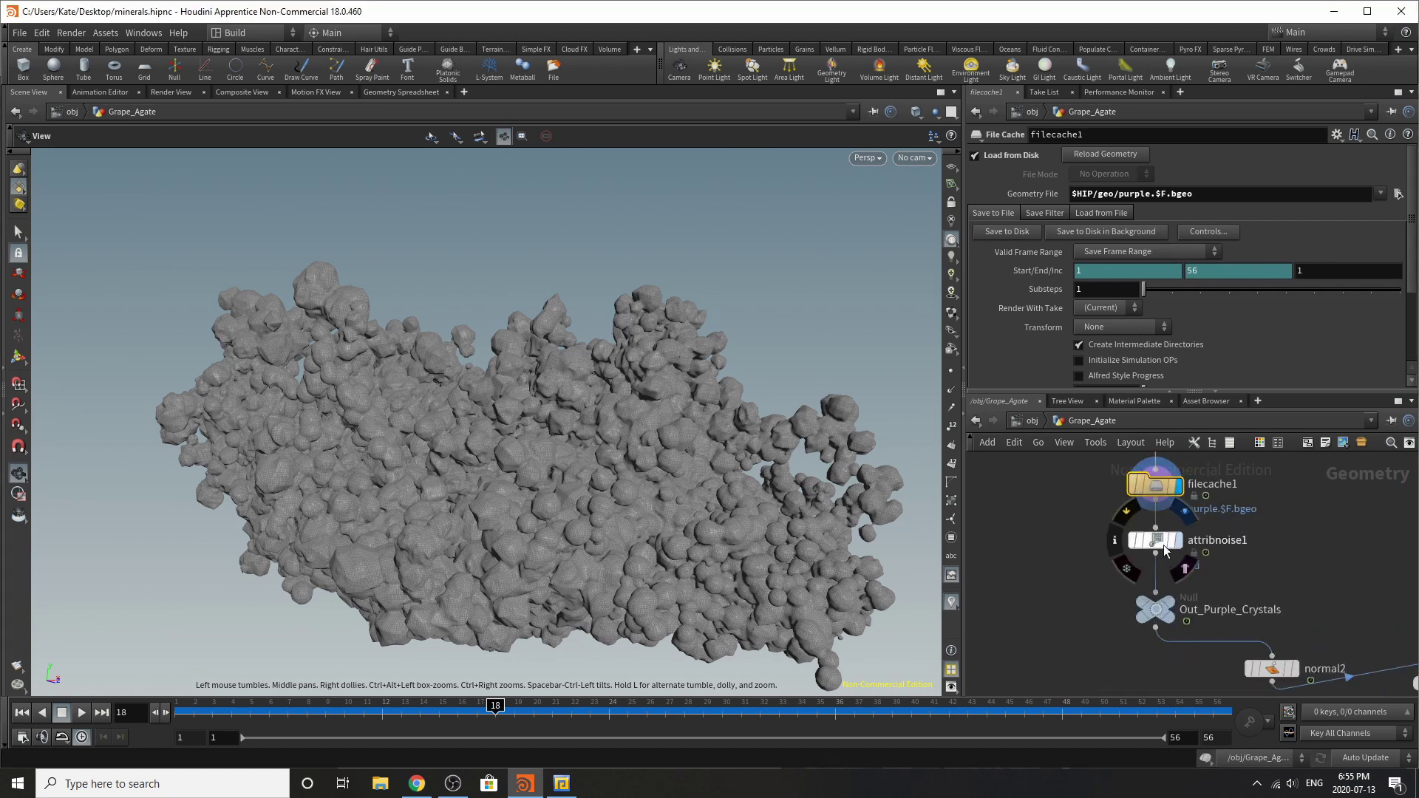
{"action": "key", "text": "r"}
{"action": "left_click", "coordinate": [1164, 546]}
{"action": "left_click", "coordinate": [1162, 545]}
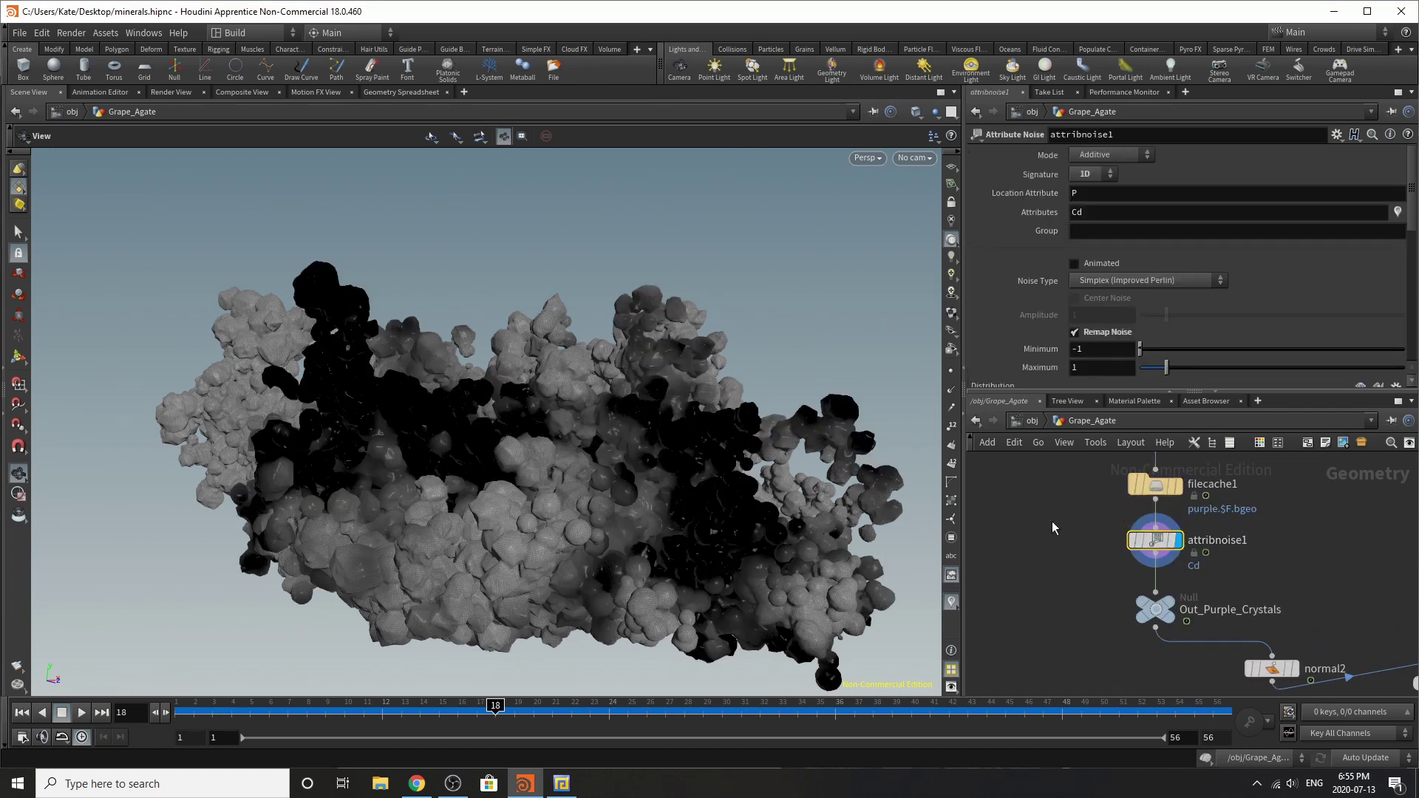
{"action": "scroll", "coordinate": [711, 499], "scroll_direction": "up", "scroll_amount": 5}
{"action": "left_click_drag", "start_coordinate": [712, 499], "coordinate": [694, 428]}
{"action": "right_click_drag", "start_coordinate": [695, 428], "coordinate": [576, 333]}
{"action": "left_click_drag", "start_coordinate": [576, 333], "coordinate": [643, 361]}
{"action": "right_click_drag", "start_coordinate": [643, 361], "coordinate": [711, 402]}
{"action": "left_click_drag", "start_coordinate": [711, 403], "coordinate": [643, 480]}
- Display the Out_Purple_Crystals null that ends the crystal branch
{"action": "mouse_move", "coordinate": [1167, 606]}
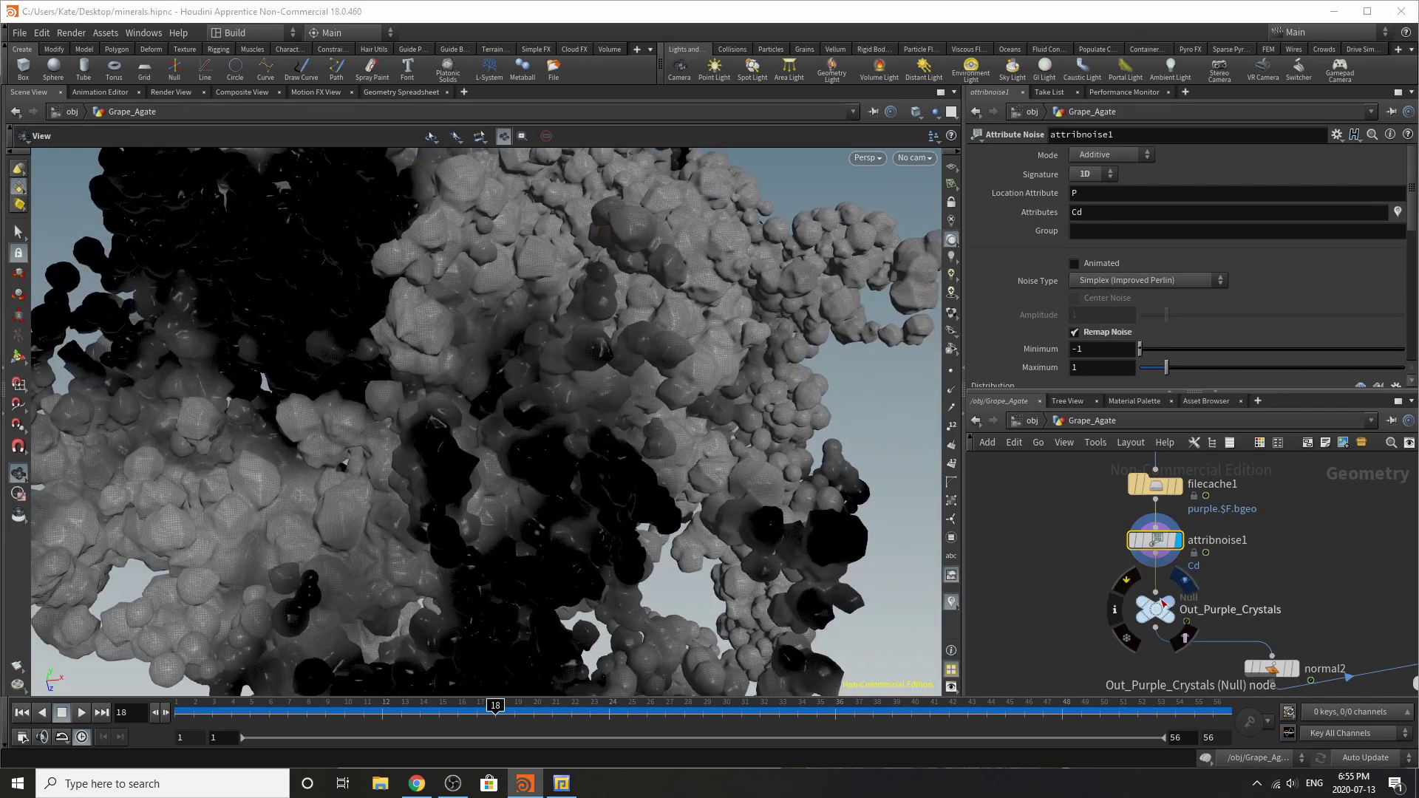
{"action": "left_click", "coordinate": [1159, 603]}
{"action": "key", "text": "r"}
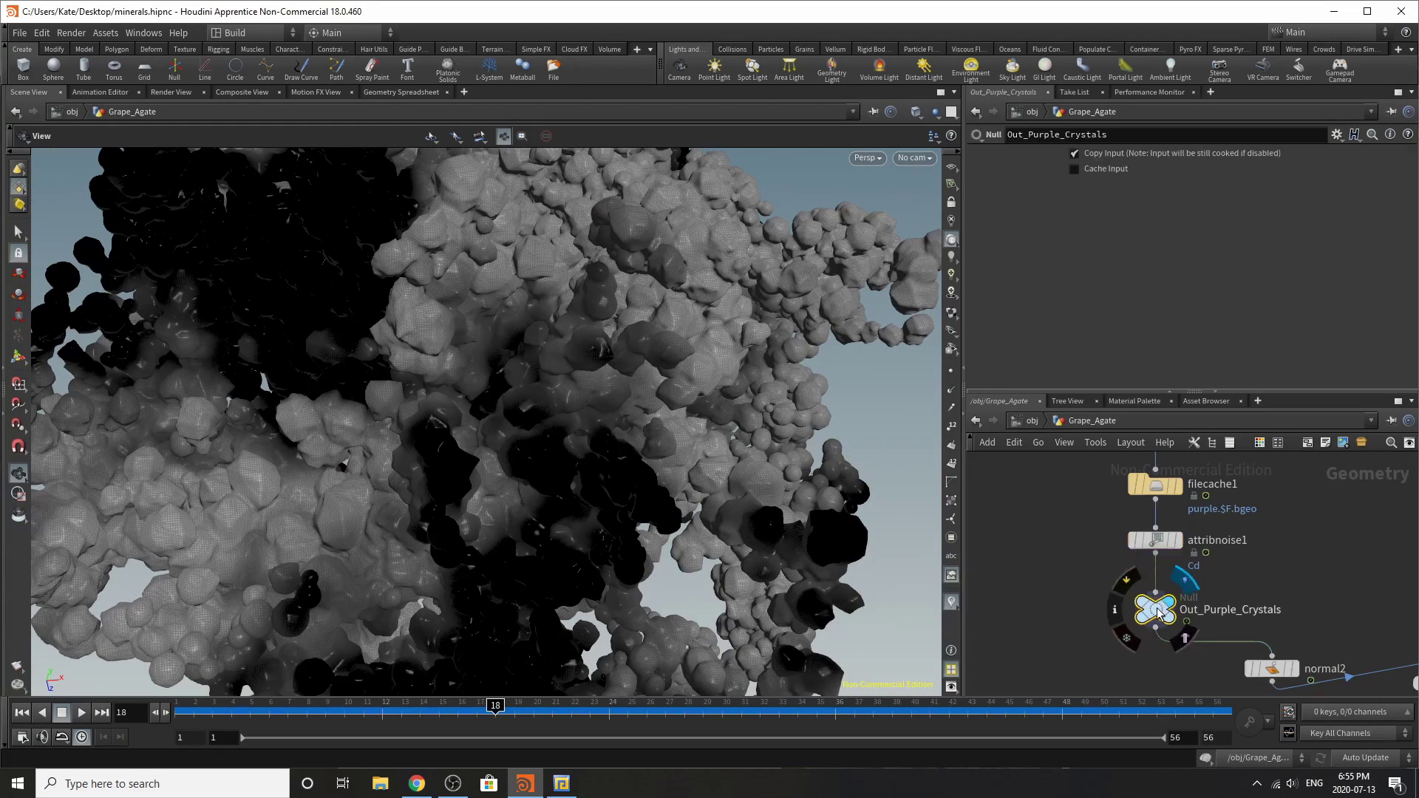
- Open the Render_Agate object and review how object_merge1 imports Out_Purple_Crystals from Grape_Agate
{"action": "left_click", "coordinate": [1033, 420]}
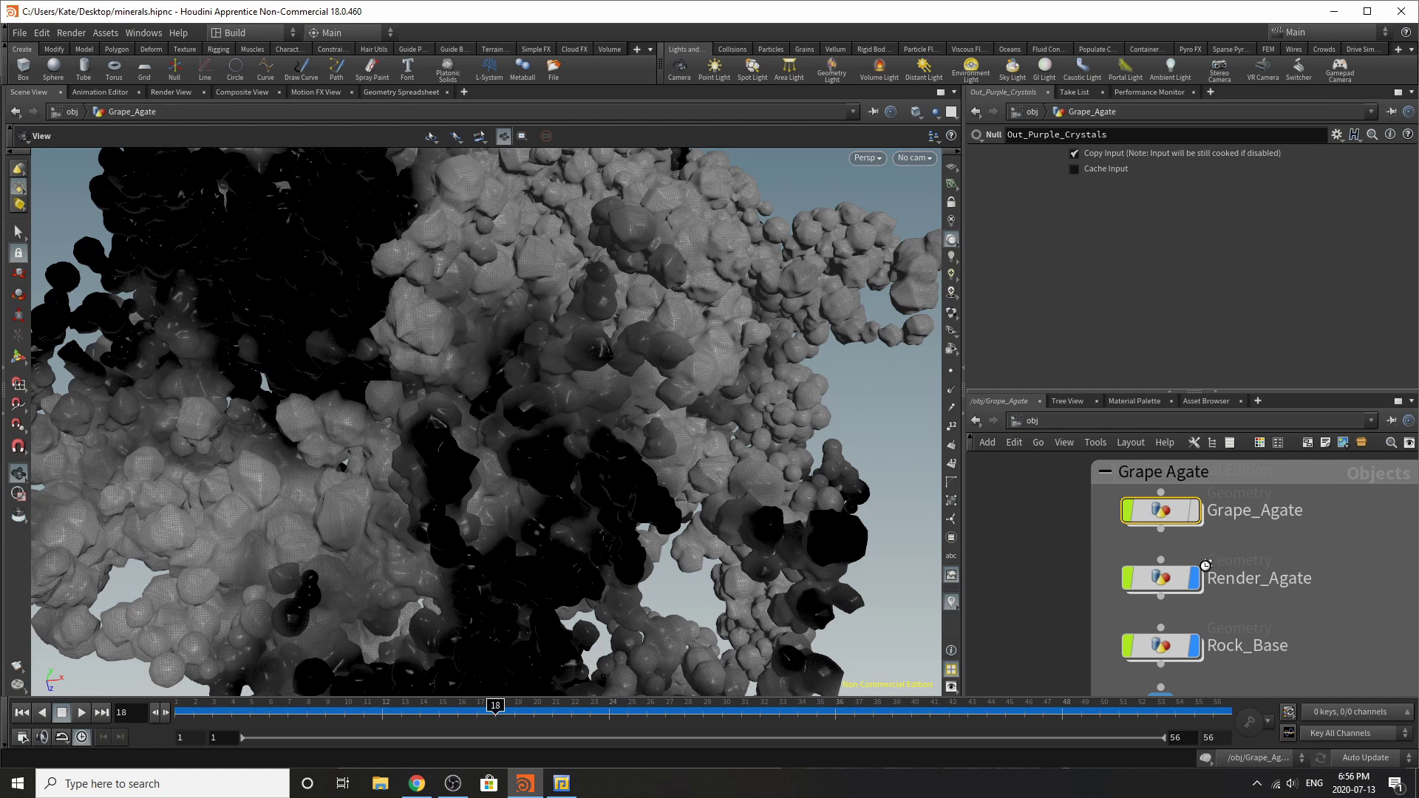
{"action": "left_click", "coordinate": [1161, 578]}
{"action": "double_click", "coordinate": [1161, 578]}
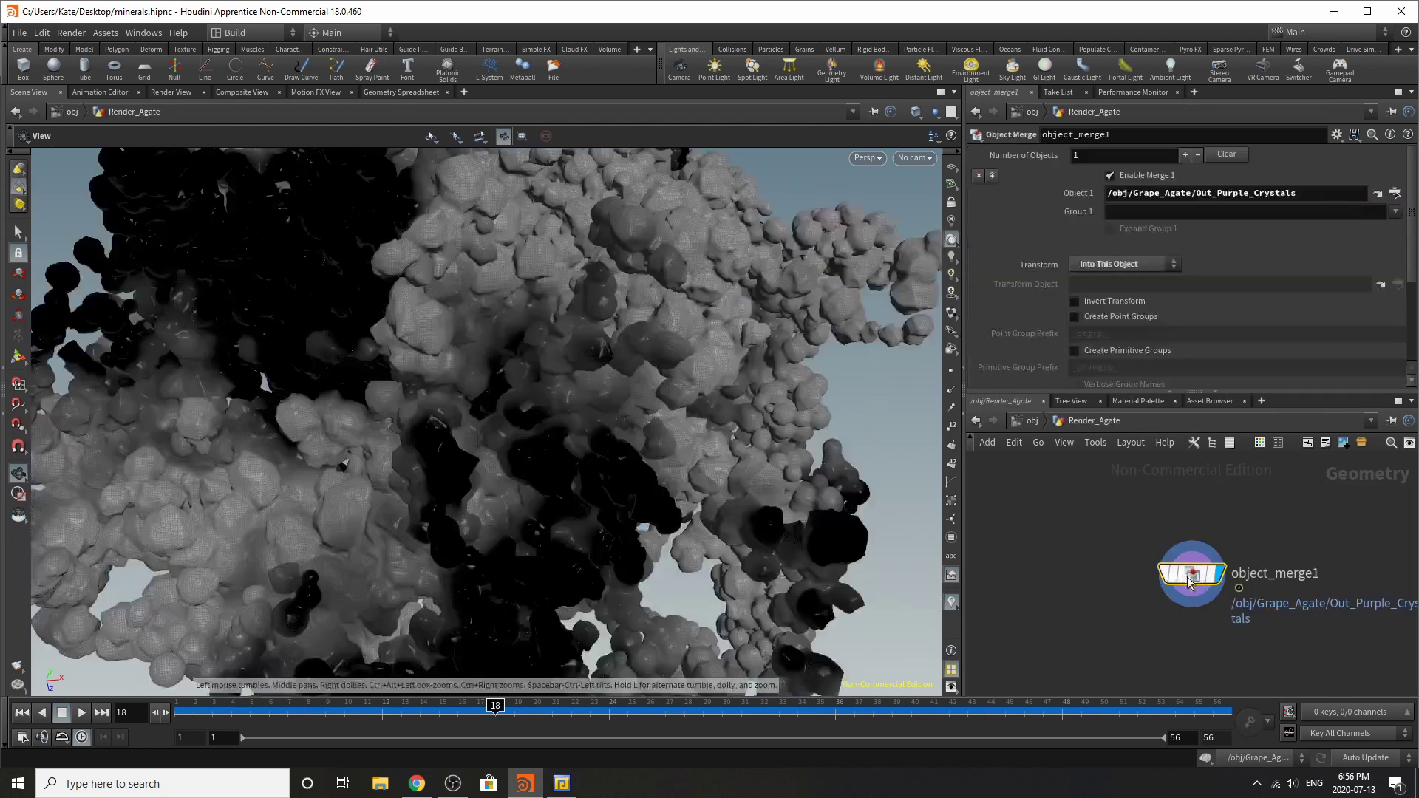
{"action": "left_click_drag", "start_coordinate": [1190, 582], "coordinate": [1111, 549]}
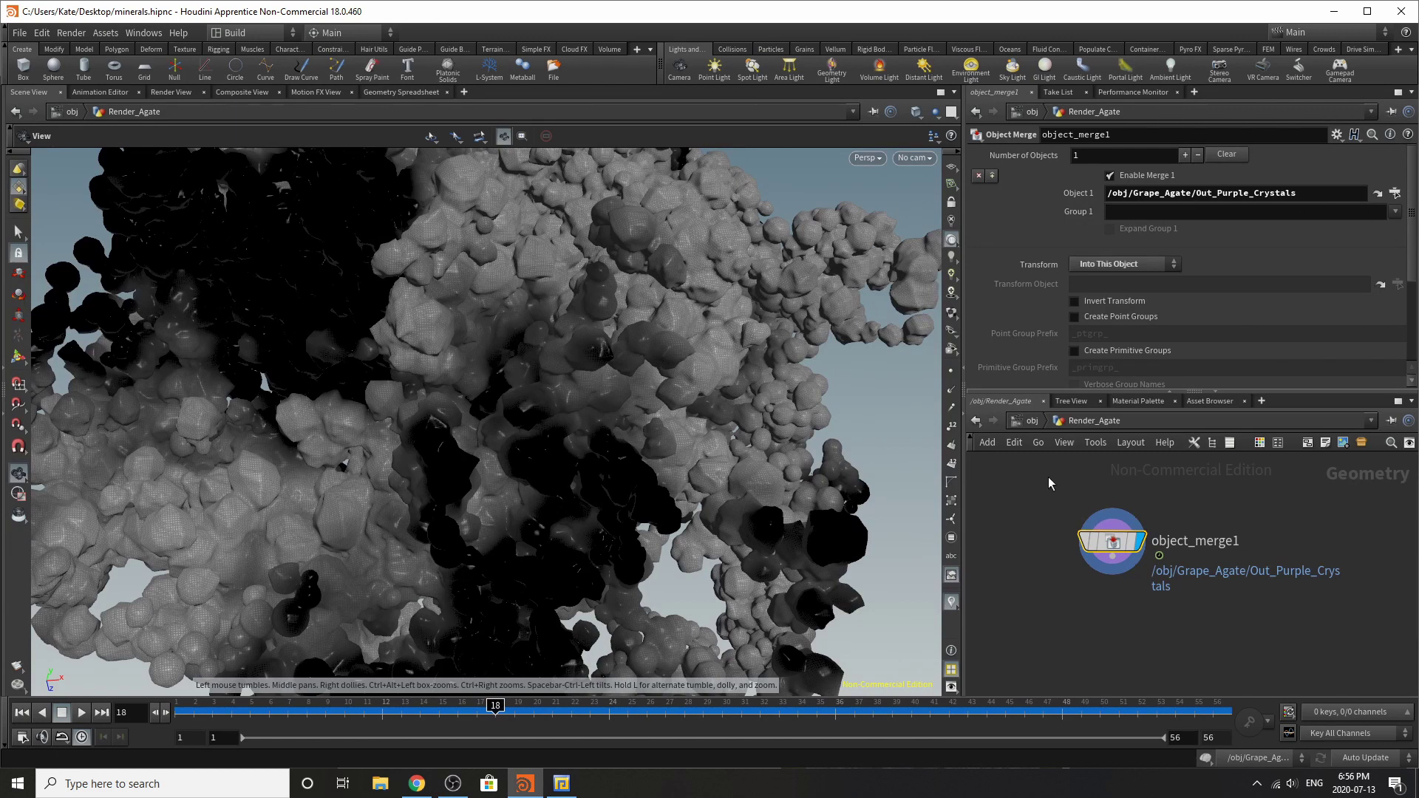
- Return to Grape_Agate, display merge1 to view the combined geometry, and shift the normal2 node closer to merge1
{"action": "left_click", "coordinate": [1032, 420]}
{"action": "double_click", "coordinate": [1161, 512]}
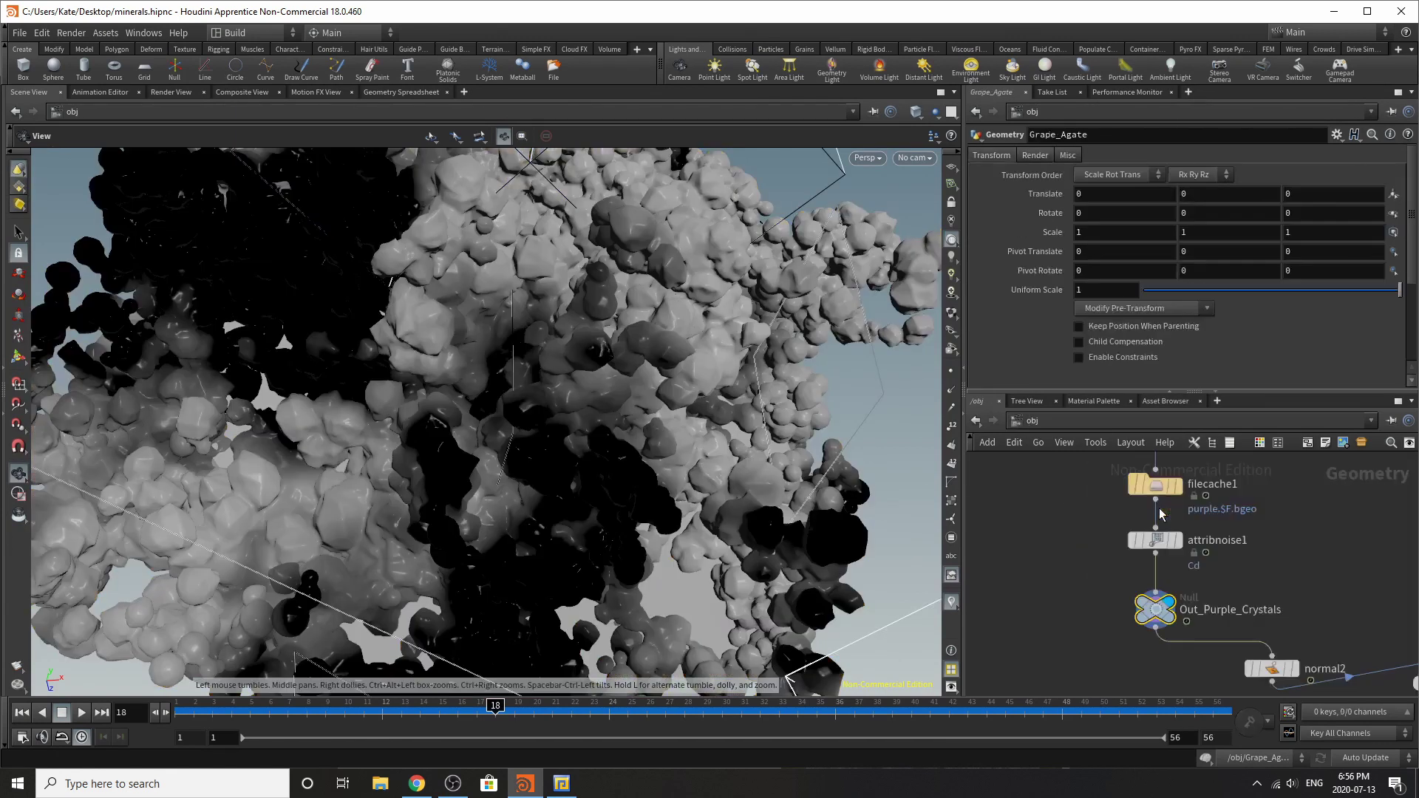
{"action": "left_click", "coordinate": [1155, 608]}
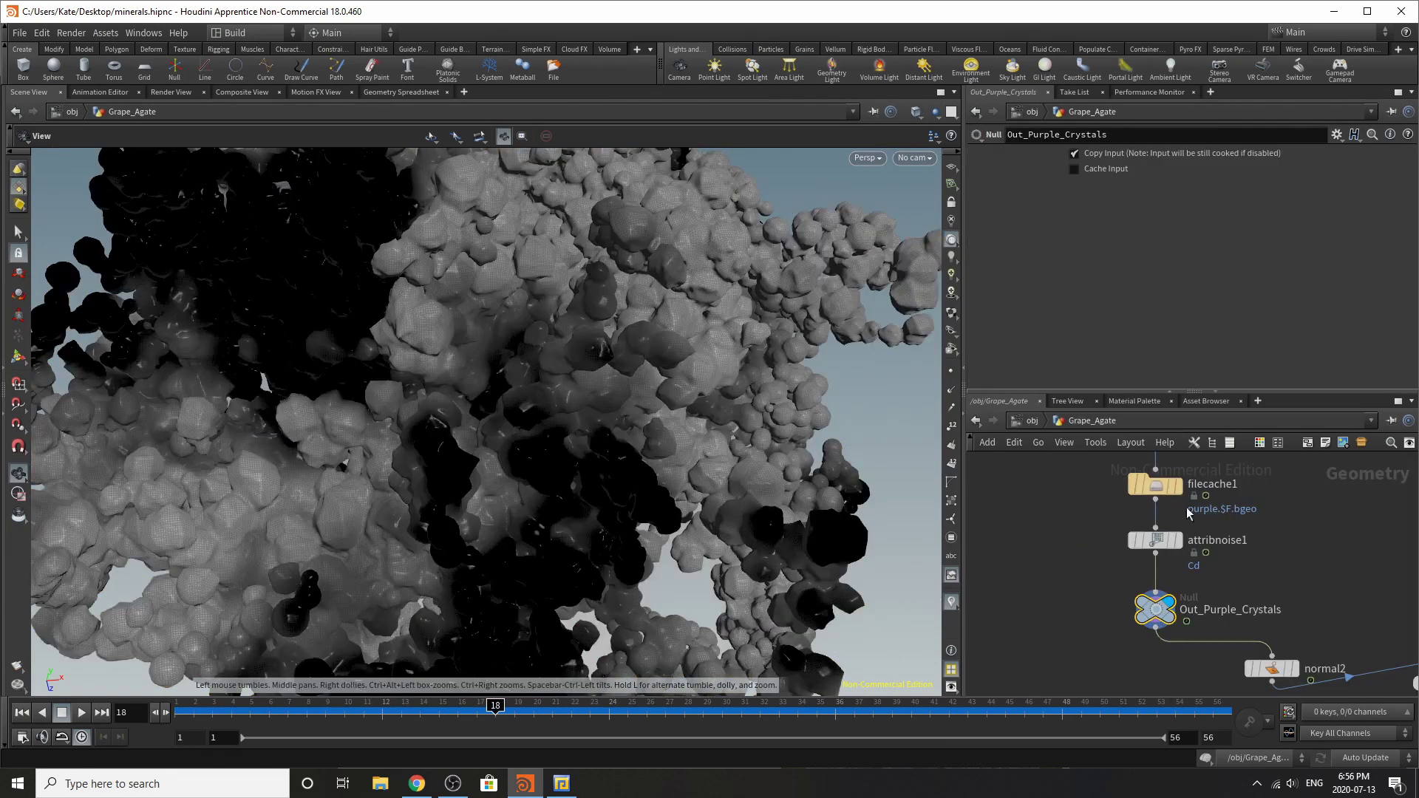
{"action": "scroll", "coordinate": [1138, 577], "scroll_direction": "down", "scroll_amount": 2}
{"action": "scroll", "coordinate": [1297, 612], "scroll_direction": "up", "scroll_amount": 2}
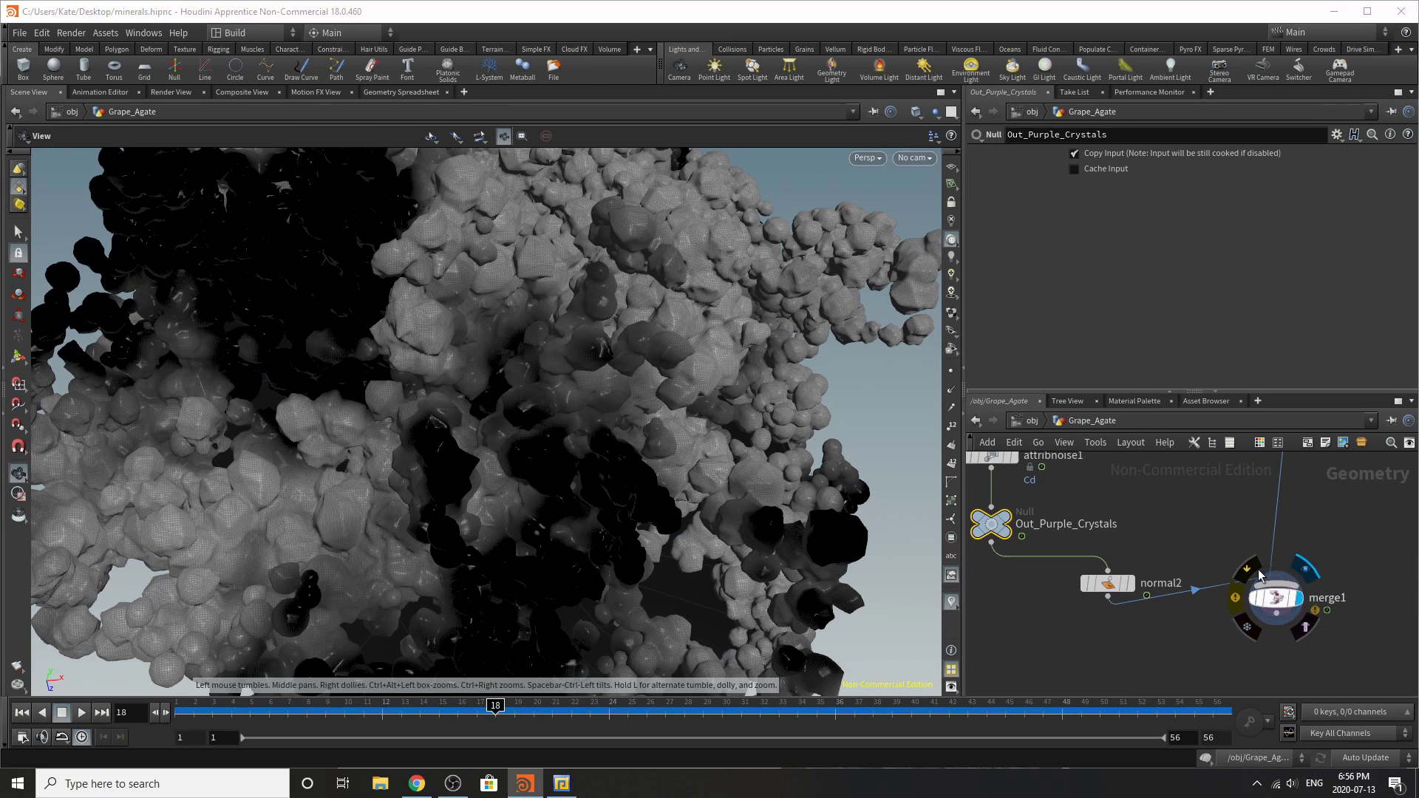
{"action": "right_click_drag", "start_coordinate": [755, 541], "coordinate": [397, 513]}
{"action": "left_click_drag", "start_coordinate": [398, 513], "coordinate": [708, 565]}
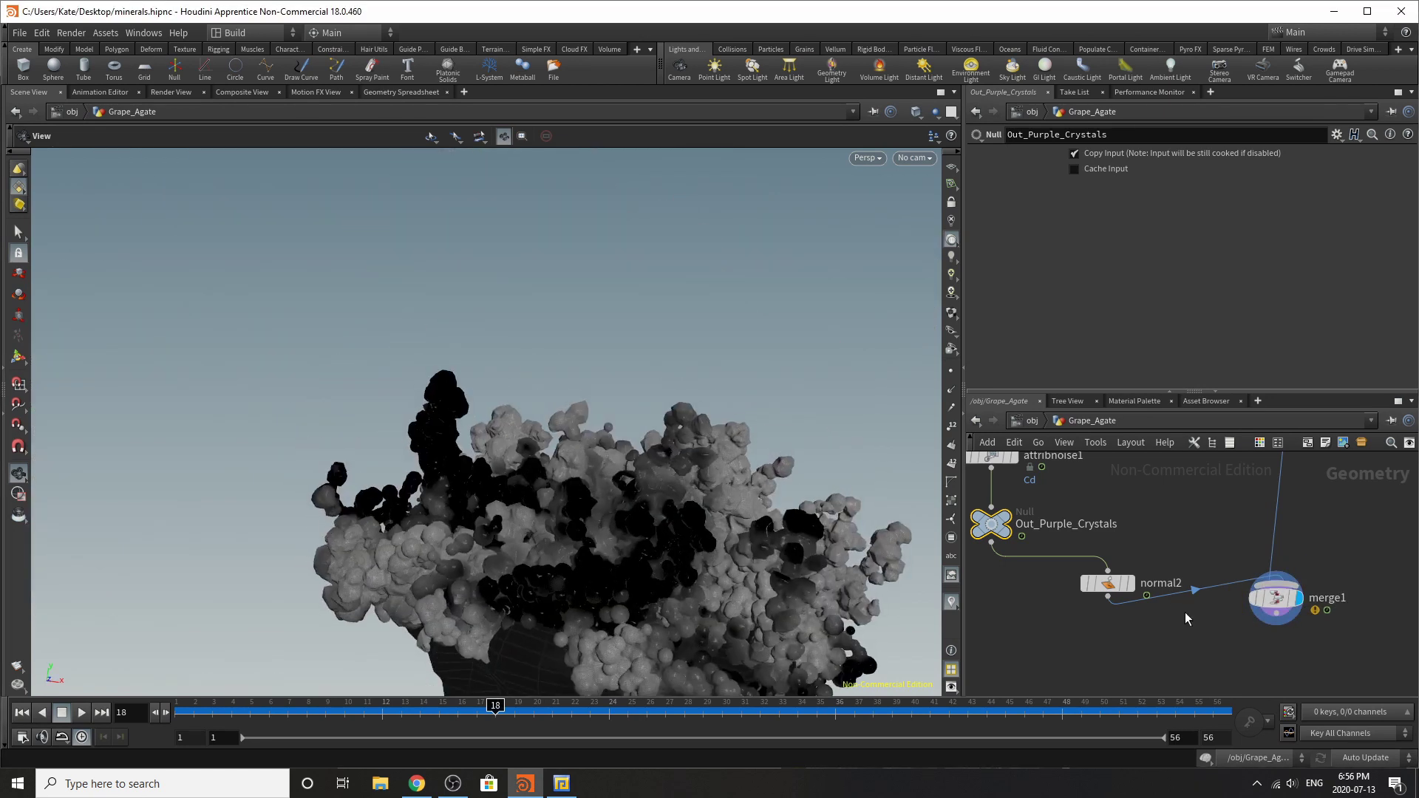
{"action": "left_click_drag", "start_coordinate": [1108, 596], "coordinate": [1139, 597]}
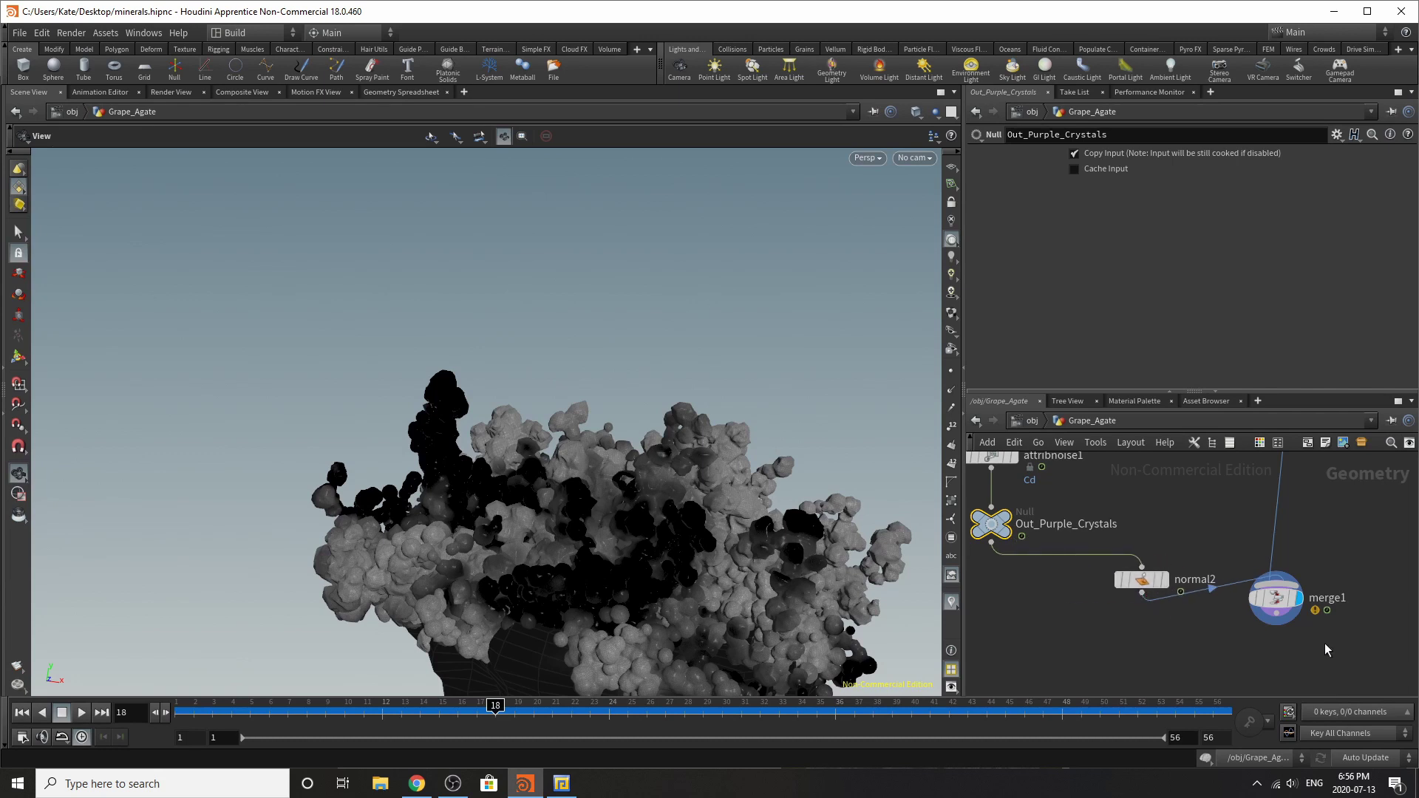
- Display sphere1 at the head of the network and review its radius, center, rows and columns
{"action": "scroll", "coordinate": [1111, 618], "scroll_direction": "down", "scroll_amount": 6}
{"action": "scroll", "coordinate": [1165, 523], "scroll_direction": "down", "scroll_amount": 2}
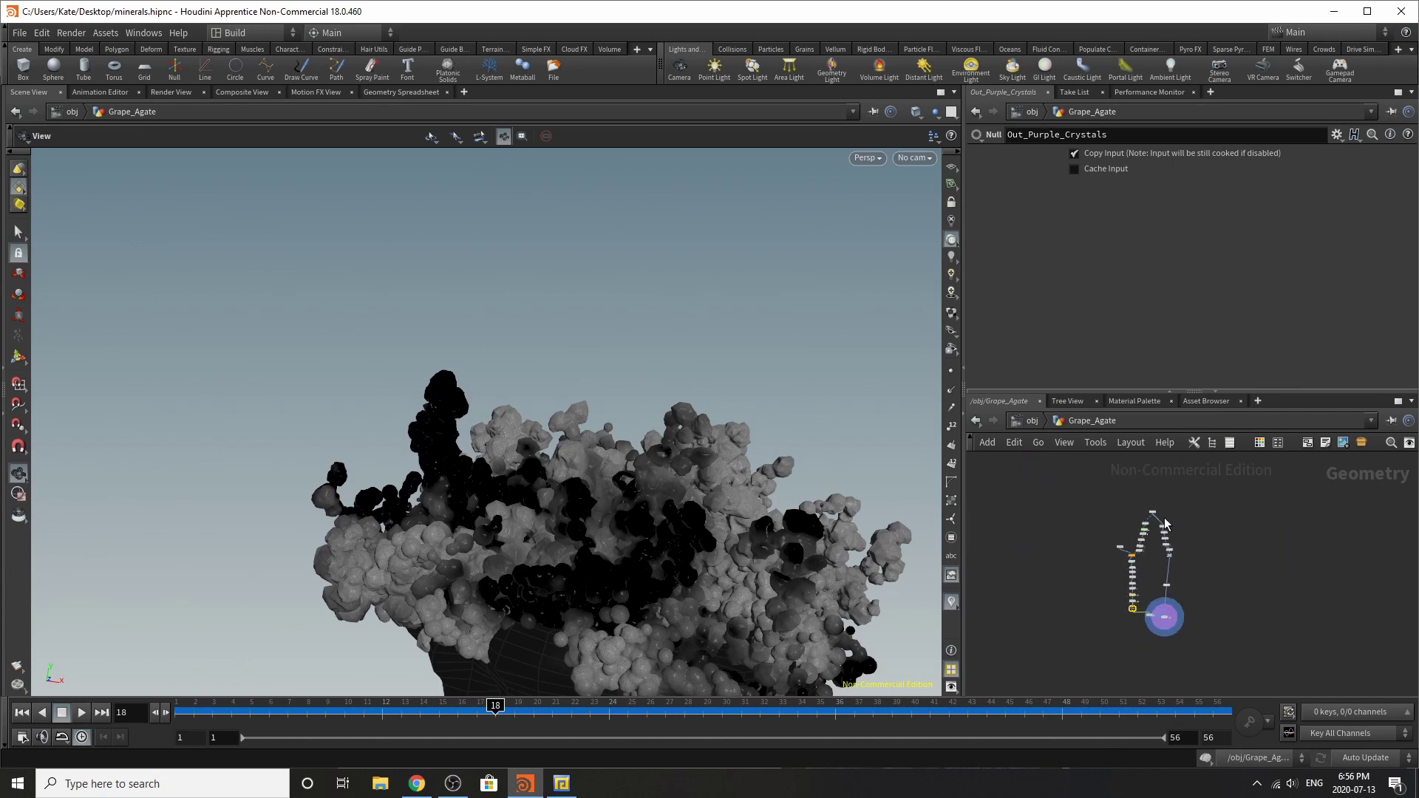
{"action": "scroll", "coordinate": [1165, 523], "scroll_direction": "up", "scroll_amount": 8}
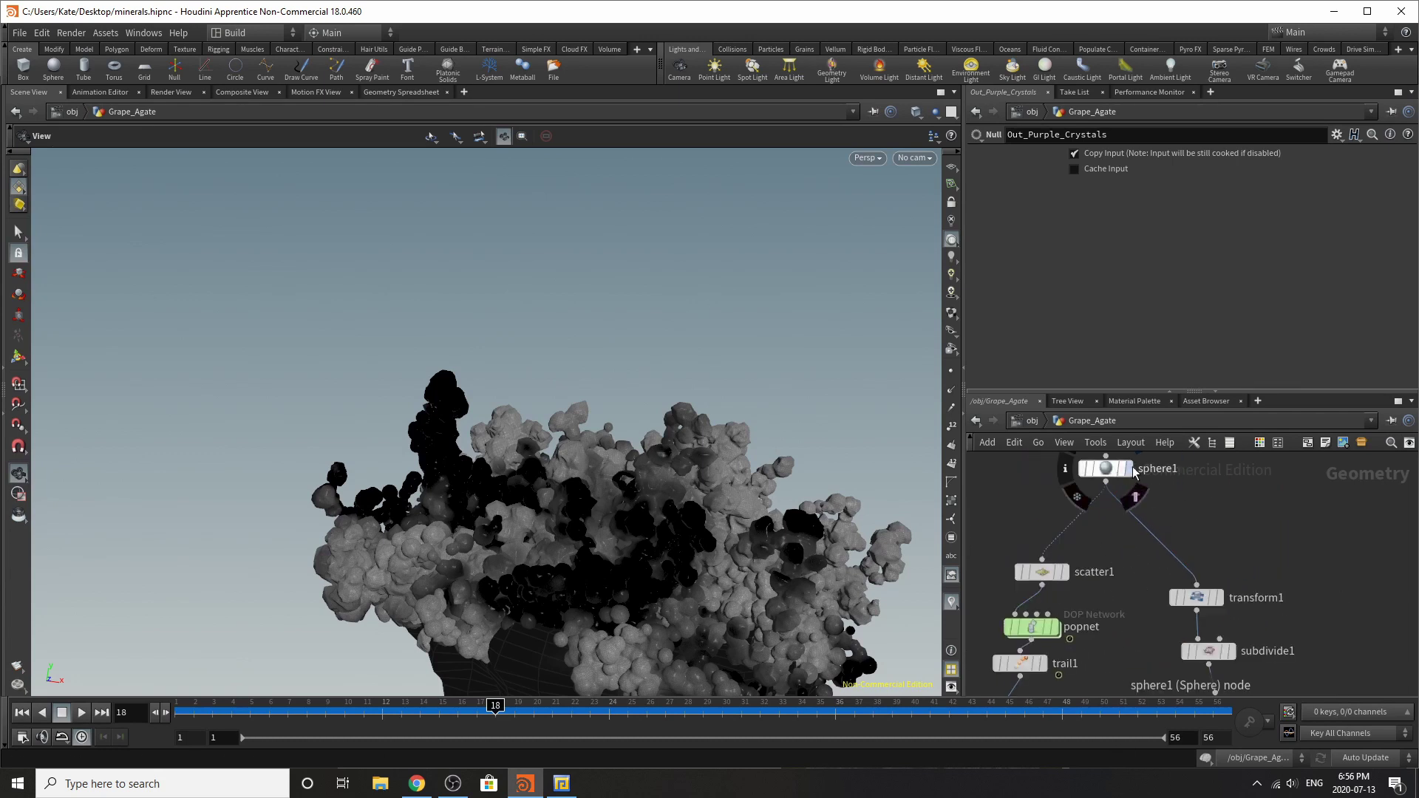
{"action": "left_click", "coordinate": [1131, 468]}
{"action": "left_click", "coordinate": [1107, 470]}
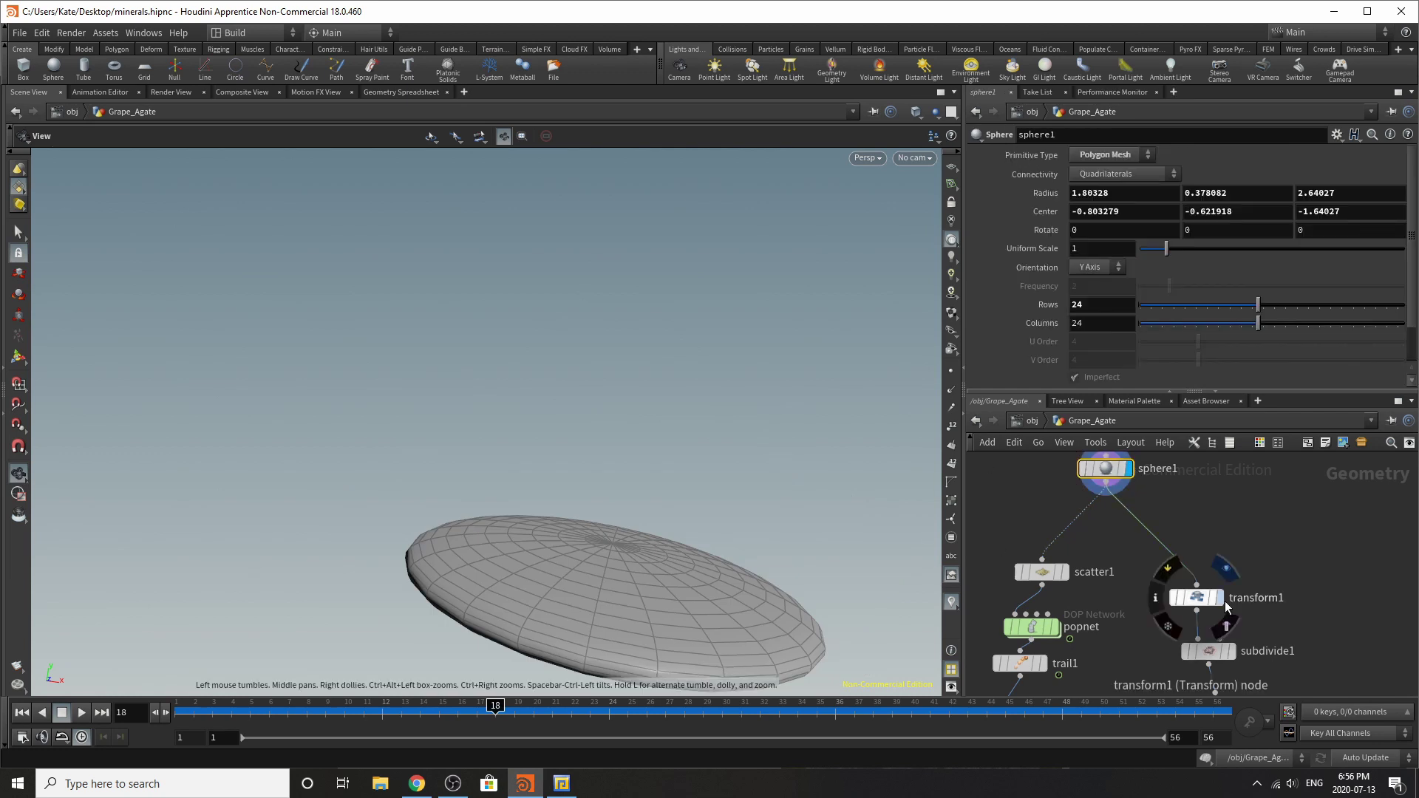
- Display transform1 on the rock branch and examine its translate and scale settings and the reshaped sphere
{"action": "left_click", "coordinate": [1219, 600]}
{"action": "left_click", "coordinate": [1193, 597]}
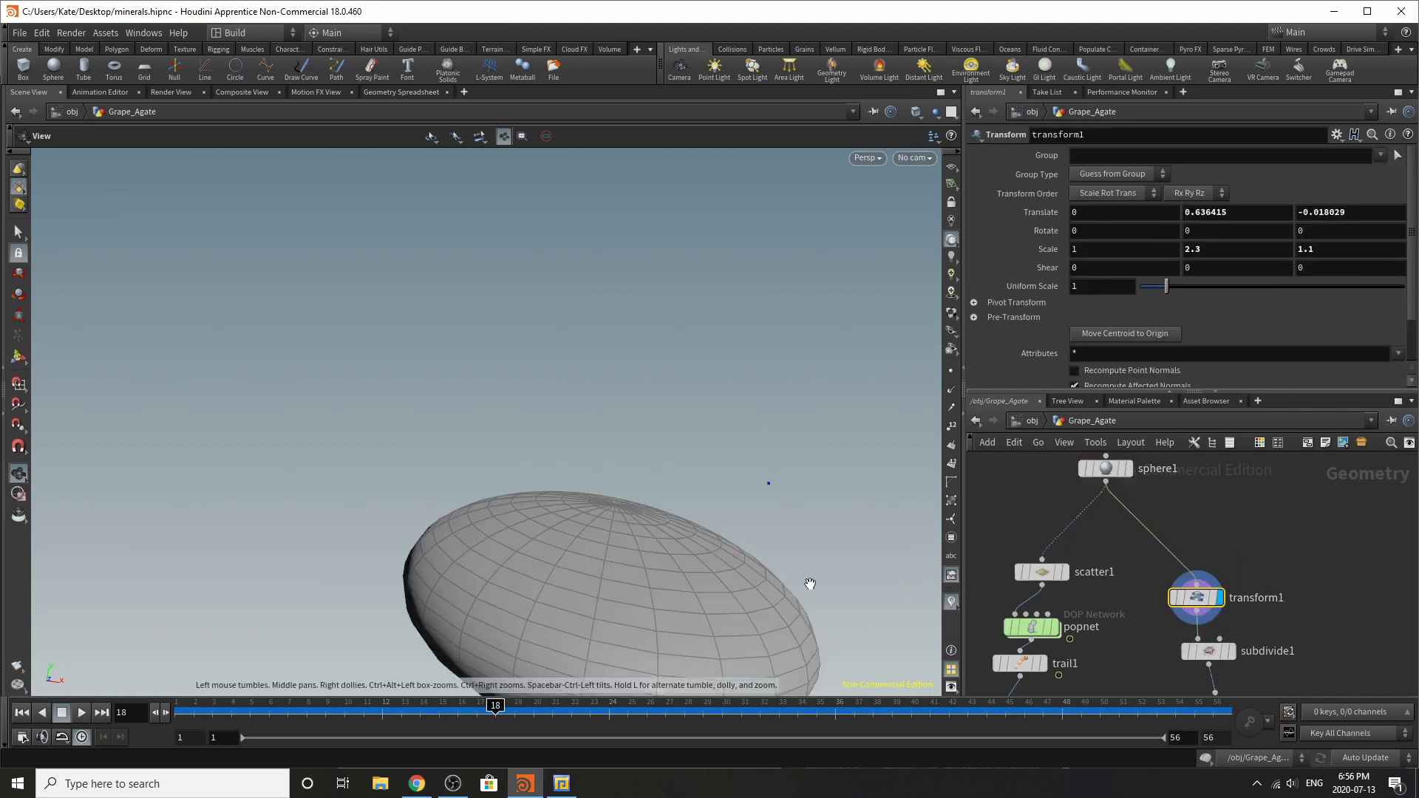
{"action": "right_click_drag", "start_coordinate": [750, 545], "coordinate": [494, 575]}
{"action": "middle_click_drag", "start_coordinate": [694, 624], "coordinate": [650, 606]}
{"action": "left_click_drag", "start_coordinate": [650, 605], "coordinate": [604, 614]}
{"action": "right_click_drag", "start_coordinate": [604, 614], "coordinate": [677, 637]}
{"action": "left_click_drag", "start_coordinate": [678, 636], "coordinate": [676, 625]}
{"action": "middle_click_drag", "start_coordinate": [676, 625], "coordinate": [670, 585]}
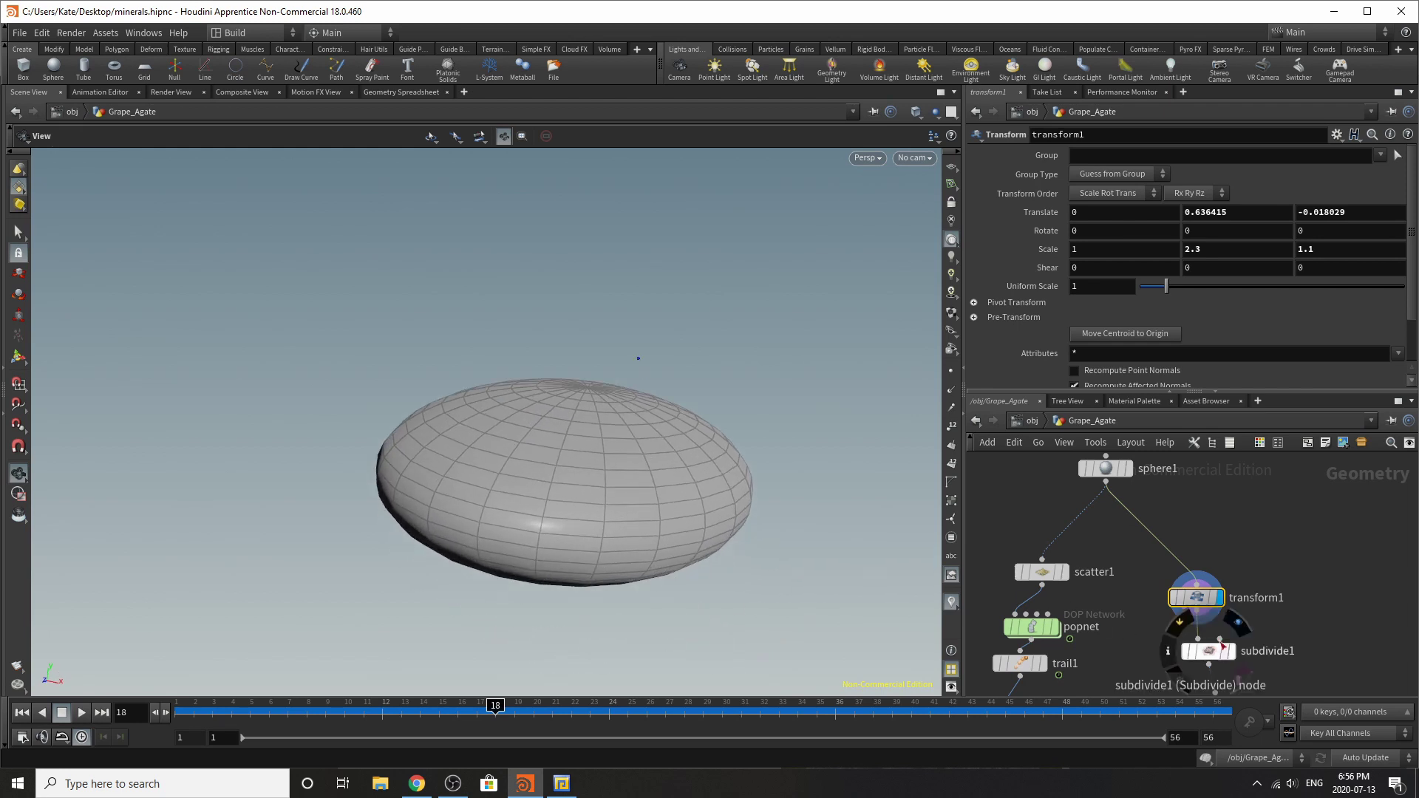
- Display subdivide1 and review the subdivision algorithm and depth applied to the ellipsoid
{"action": "left_click", "coordinate": [1221, 648]}
{"action": "left_click", "coordinate": [1208, 650]}
{"action": "scroll", "coordinate": [1168, 576], "scroll_direction": "down", "scroll_amount": 4}
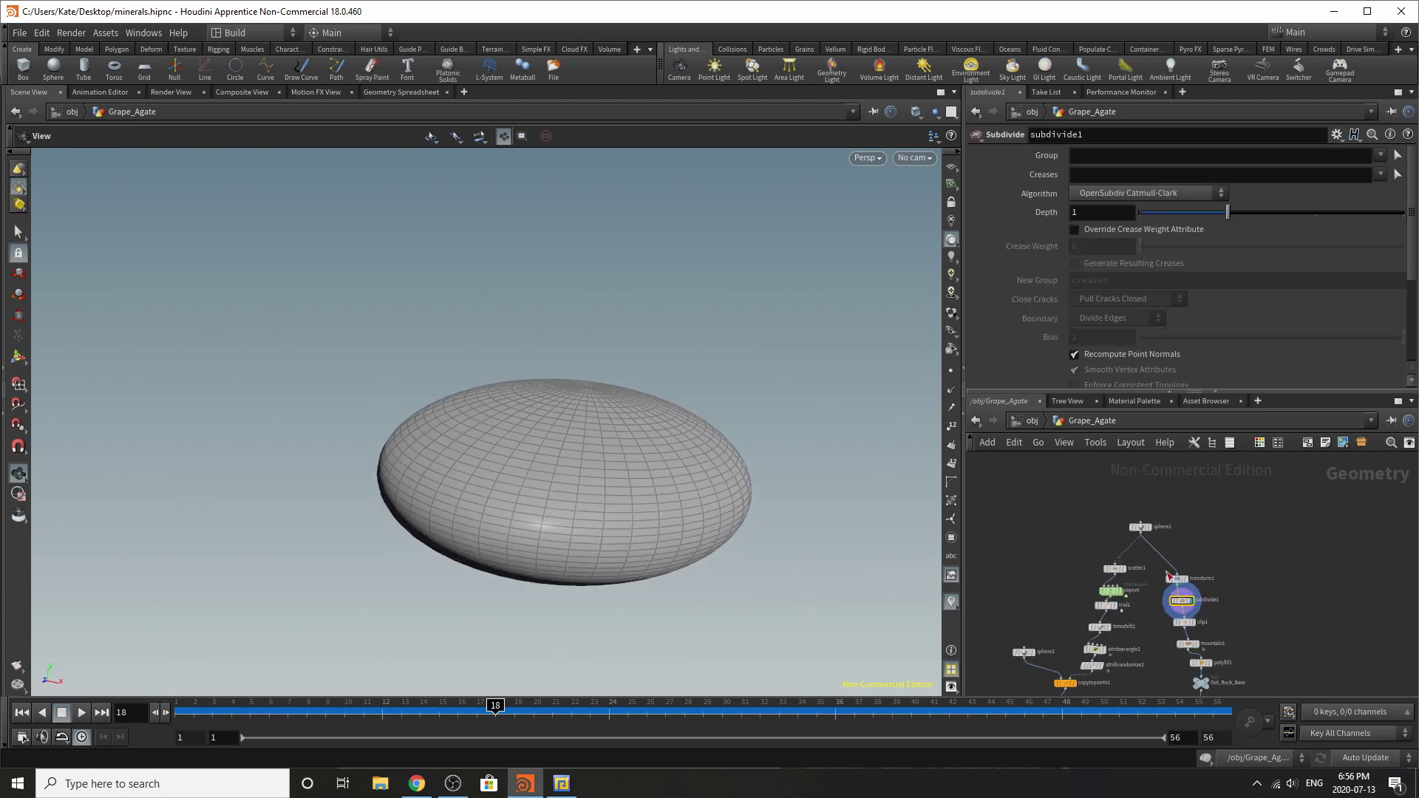
- Display clip1 to view the cut ellipsoid, and preview the noise displacement of mountain1 on it
{"action": "scroll", "coordinate": [1182, 592], "scroll_direction": "up", "scroll_amount": 3}
{"action": "left_click", "coordinate": [1162, 578]}
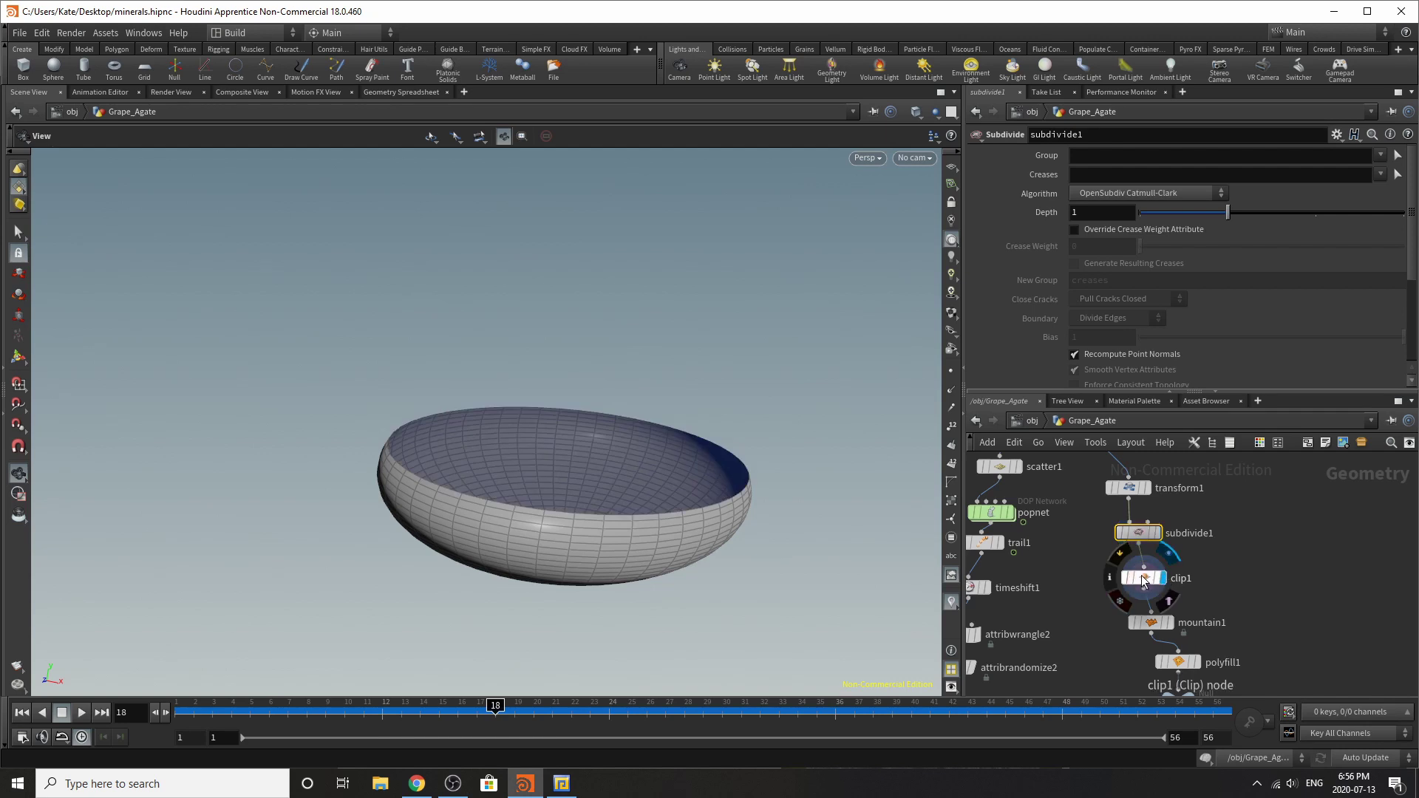
{"action": "left_click", "coordinate": [1143, 582]}
{"action": "left_click", "coordinate": [1169, 622]}
{"action": "left_click", "coordinate": [1150, 625]}
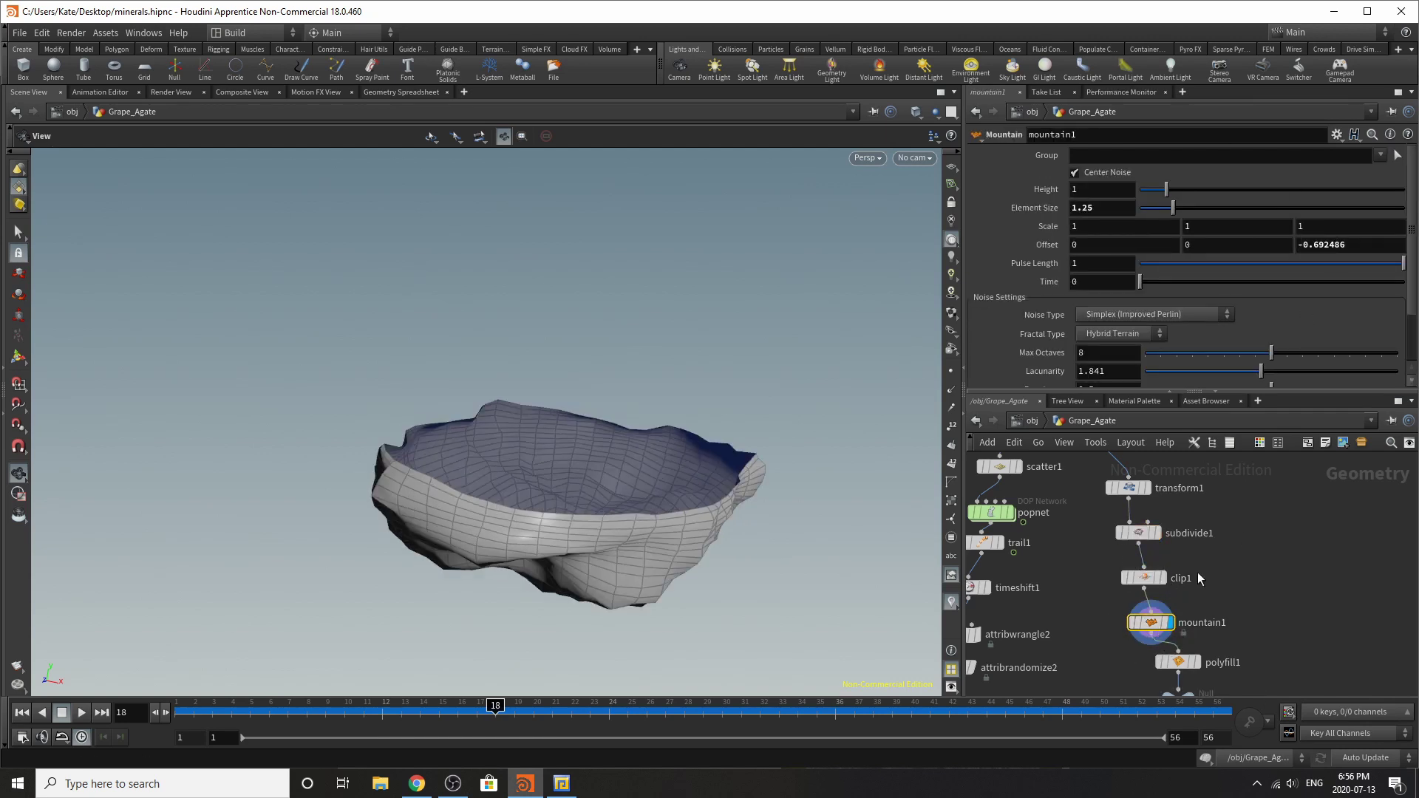
- Go back to clip1 to review its kept side and plane origin, and compare the unclipped shape at subdivide1
{"action": "left_click", "coordinate": [1163, 578]}
{"action": "left_click", "coordinate": [1144, 578]}
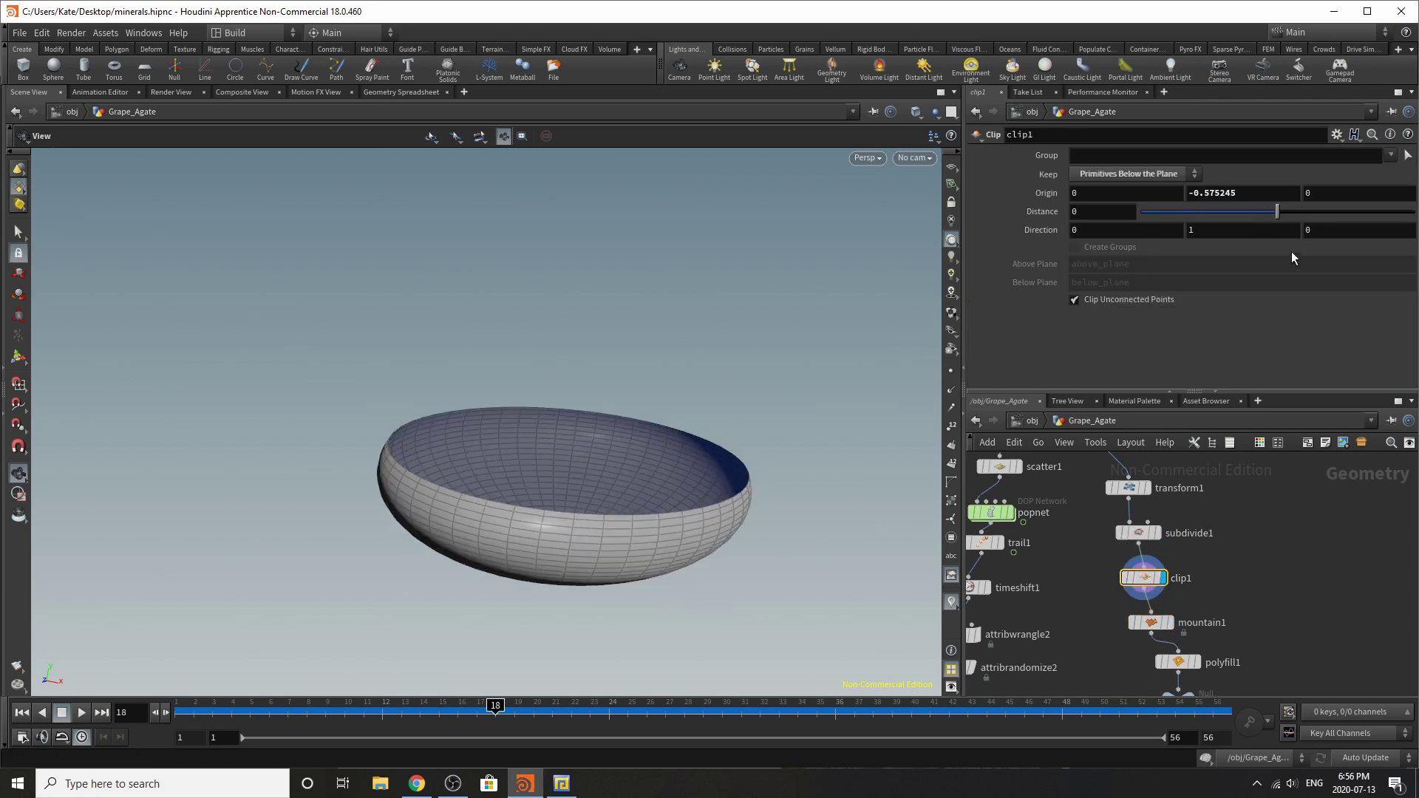
{"action": "left_click", "coordinate": [1158, 533]}
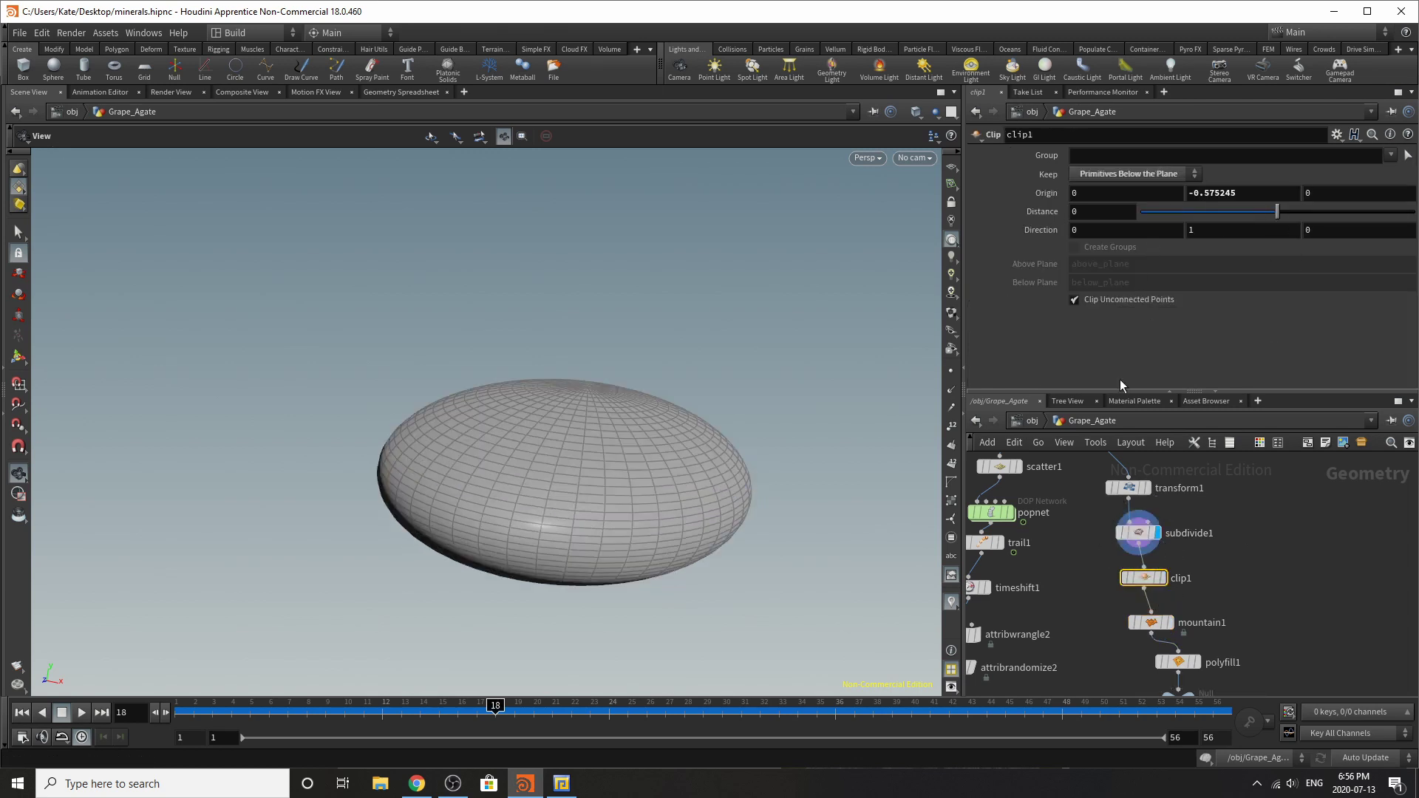
{"action": "left_click", "coordinate": [1139, 535]}
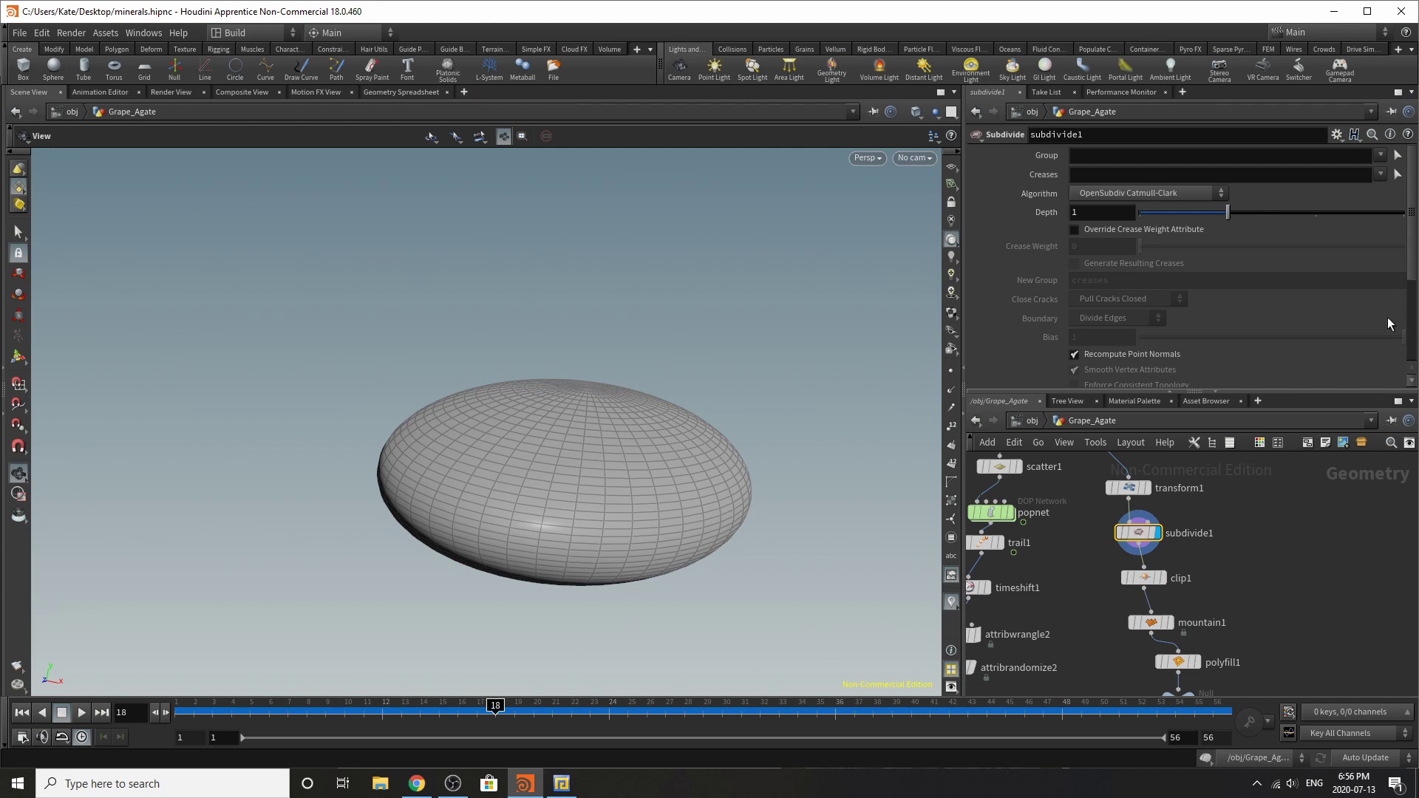
- Display mountain1 again and review its height, element size, offset and noise settings
{"action": "middle_click_drag", "start_coordinate": [1178, 641], "coordinate": [1191, 578]}
{"action": "scroll", "coordinate": [1193, 575], "scroll_direction": "up", "scroll_amount": 1}
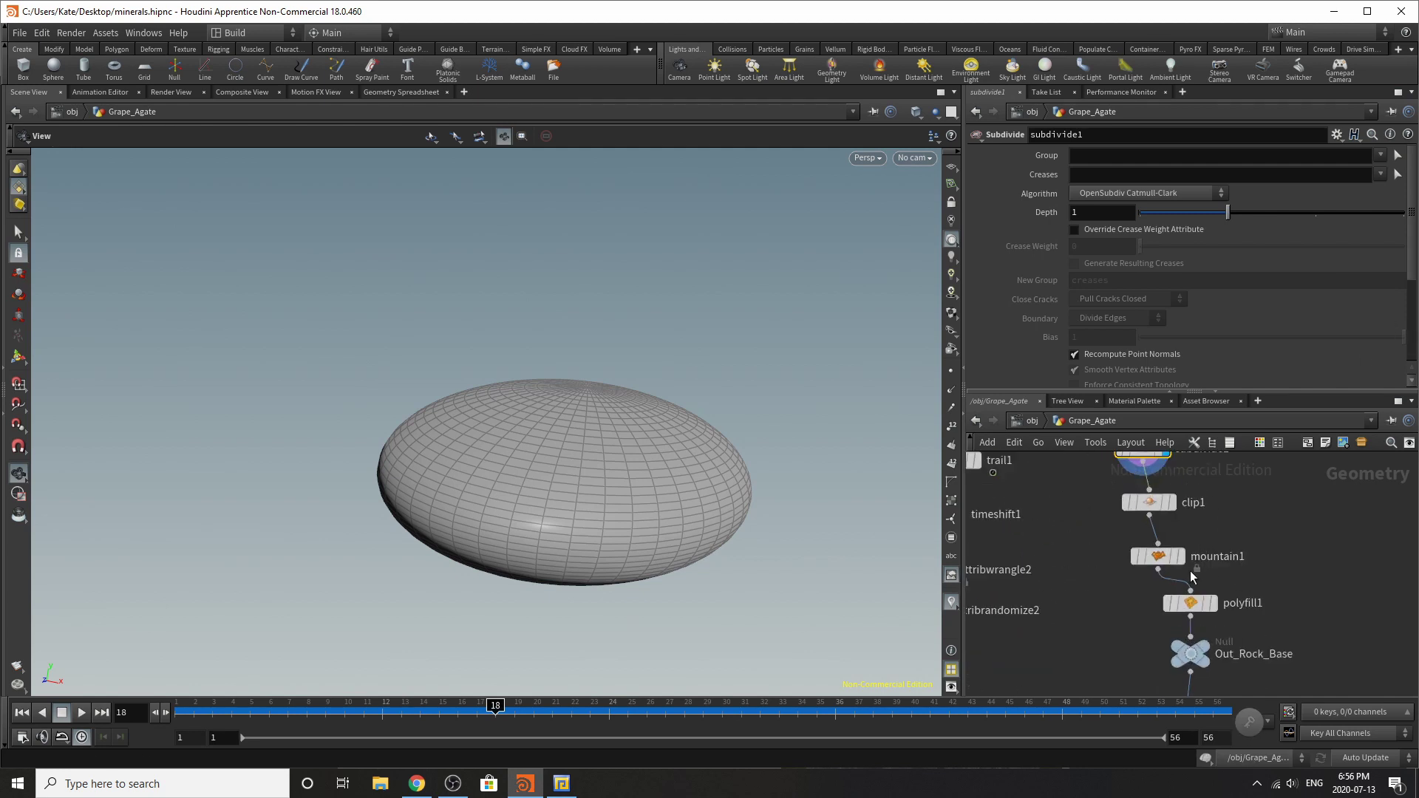
{"action": "left_click", "coordinate": [1180, 556]}
{"action": "left_click", "coordinate": [1154, 557]}
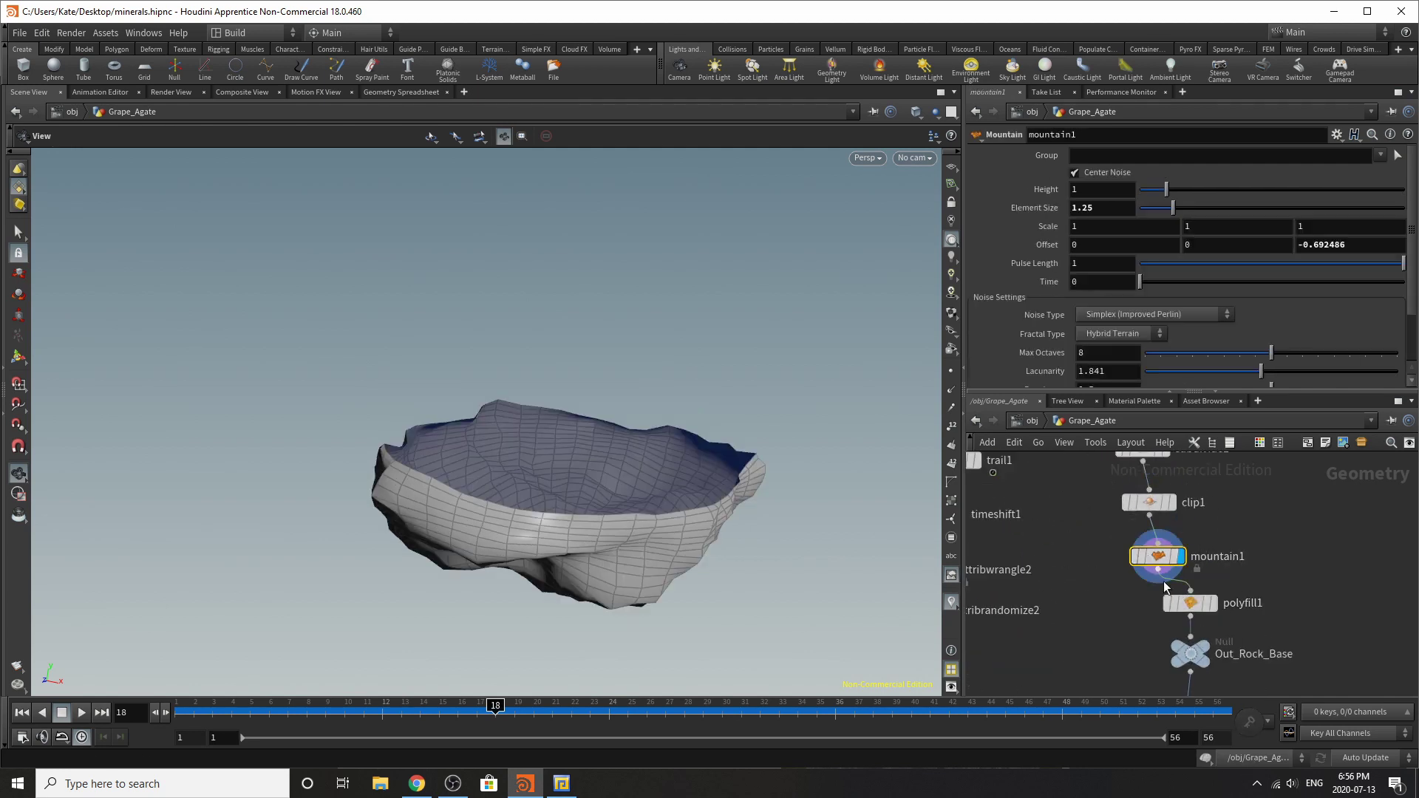
- Display polyfill1 and examine how it closes the open top of the rock with quadrilaterals
{"action": "left_click", "coordinate": [1213, 603]}
{"action": "left_click", "coordinate": [1190, 603]}
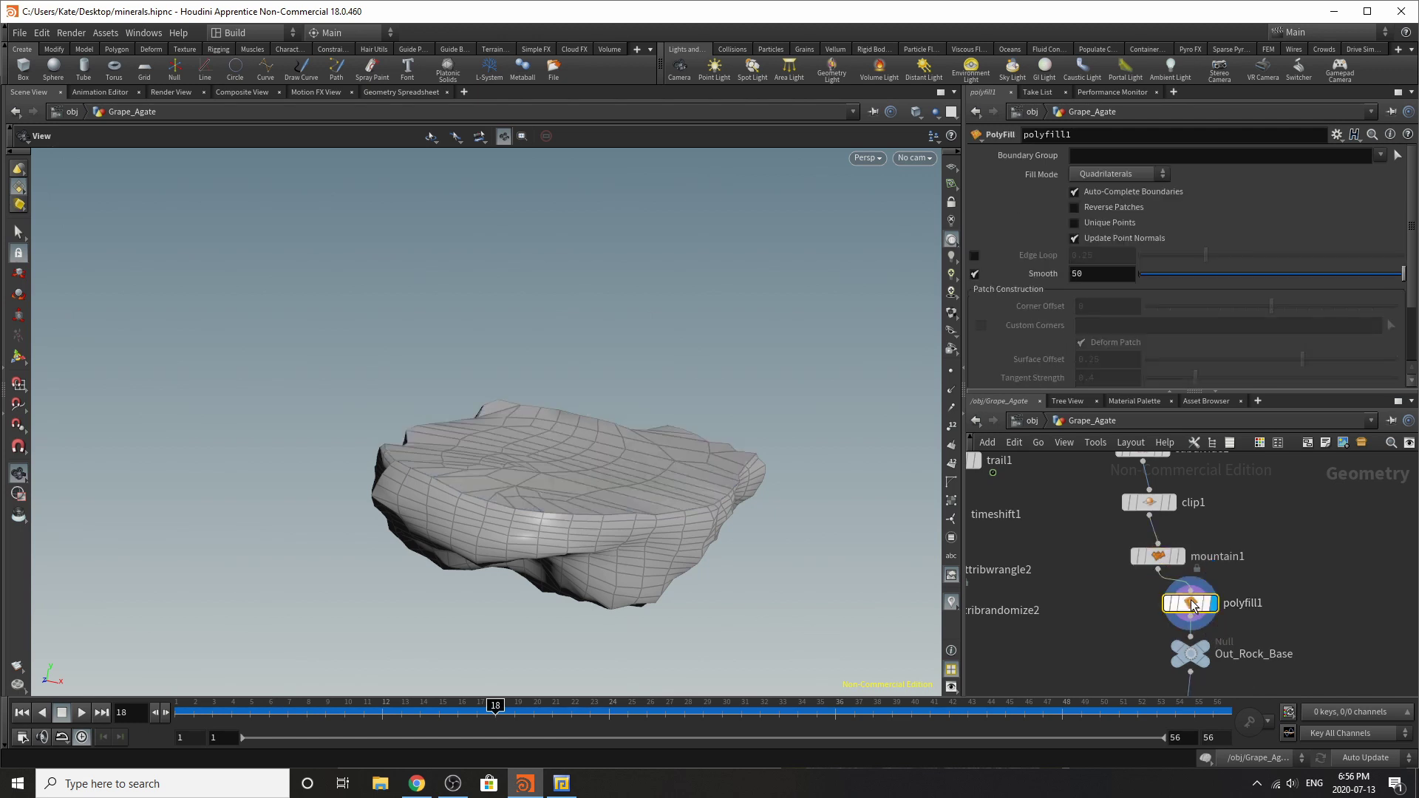
{"action": "left_click_drag", "start_coordinate": [742, 435], "coordinate": [698, 474]}
- Display the Out_Rock_Base null that ends the rock branch and select it
{"action": "scroll", "coordinate": [1079, 528], "scroll_direction": "down", "scroll_amount": 1}
{"action": "scroll", "coordinate": [1079, 528], "scroll_direction": "up", "scroll_amount": 1}
{"action": "middle_click_drag", "start_coordinate": [1216, 672], "coordinate": [1159, 596]}
{"action": "left_click", "coordinate": [1130, 575]}
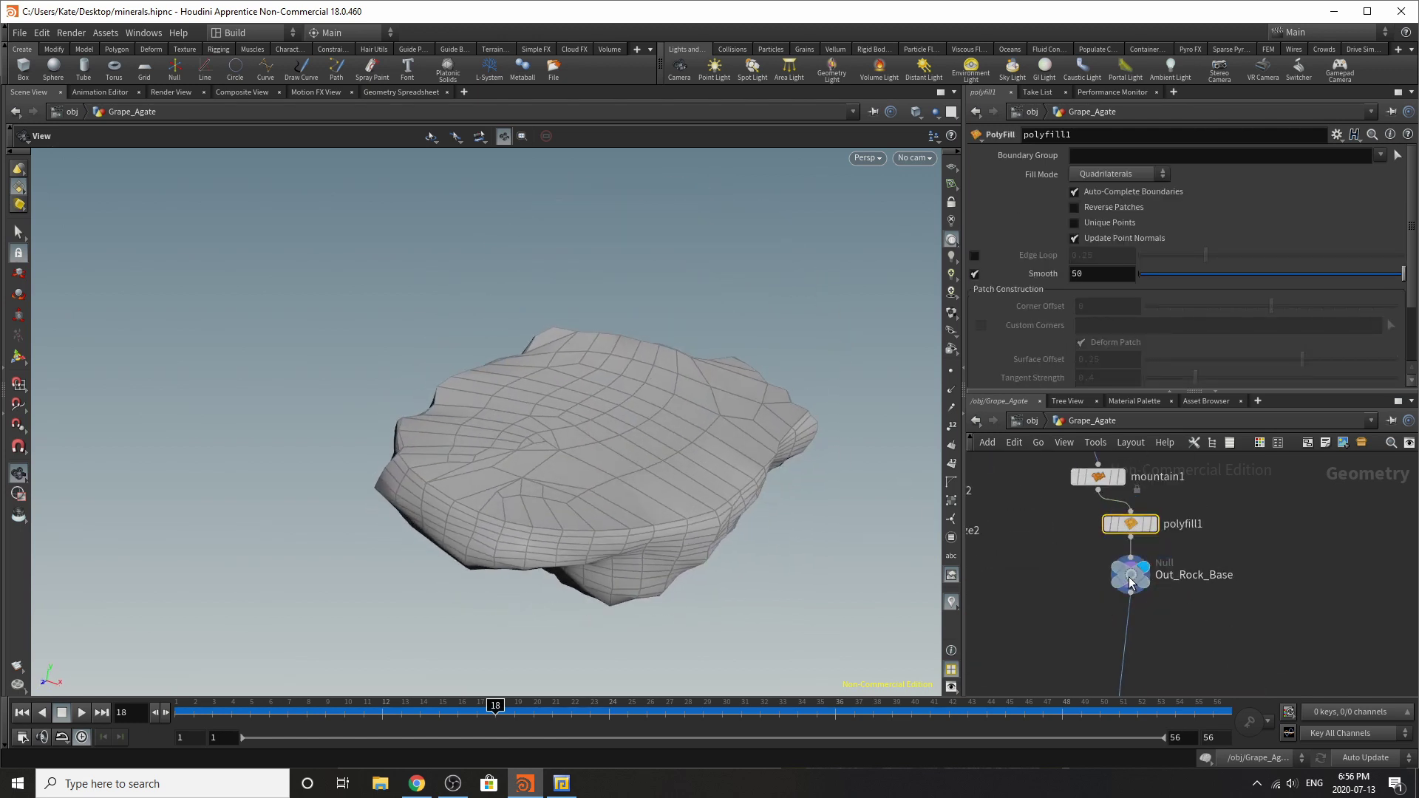
- Open the Rock_Base object, review how object_merge1 imports Out_Rock_Base, and return to the object level
{"action": "key", "text": "u"}
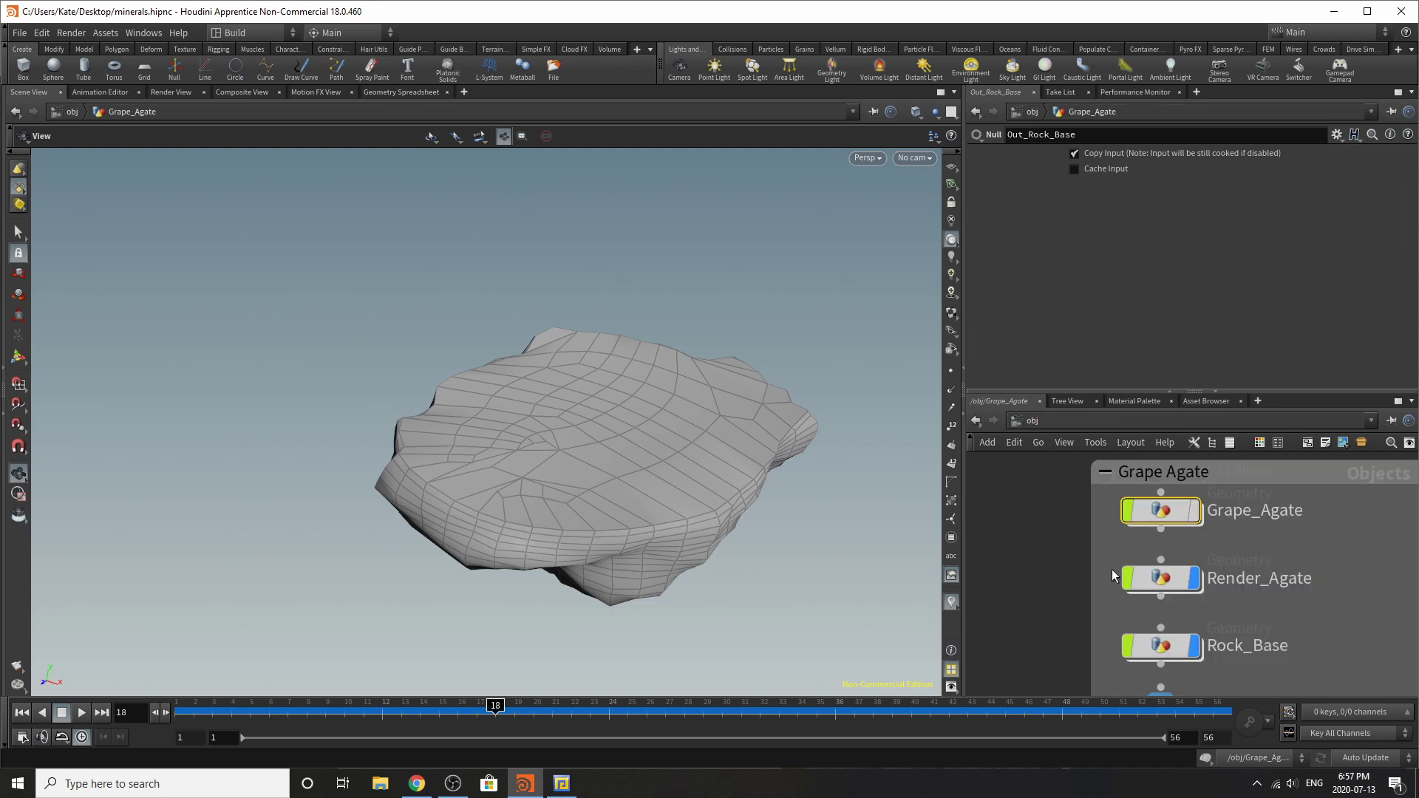
{"action": "double_click", "coordinate": [1168, 643]}
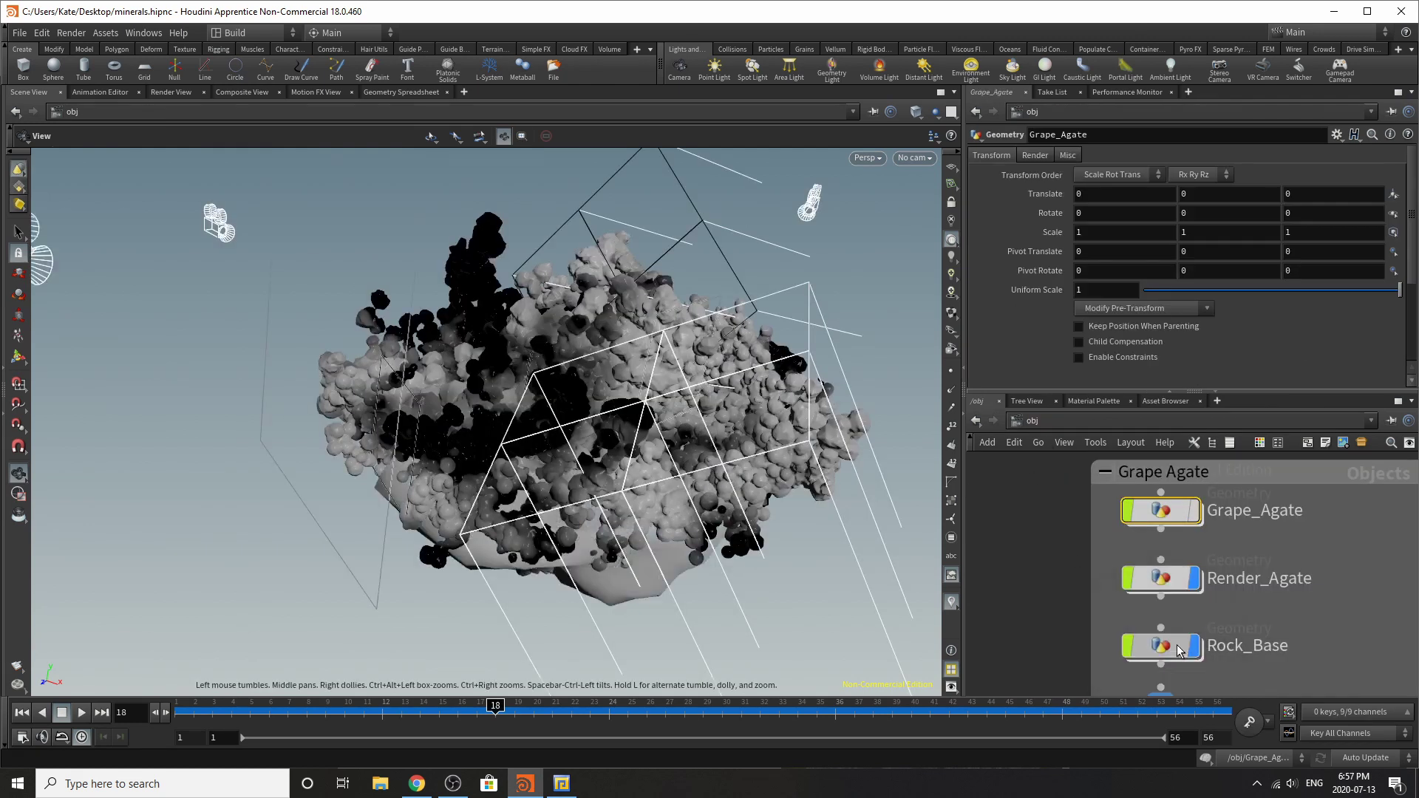
{"action": "left_click_drag", "start_coordinate": [1191, 580], "coordinate": [1130, 564]}
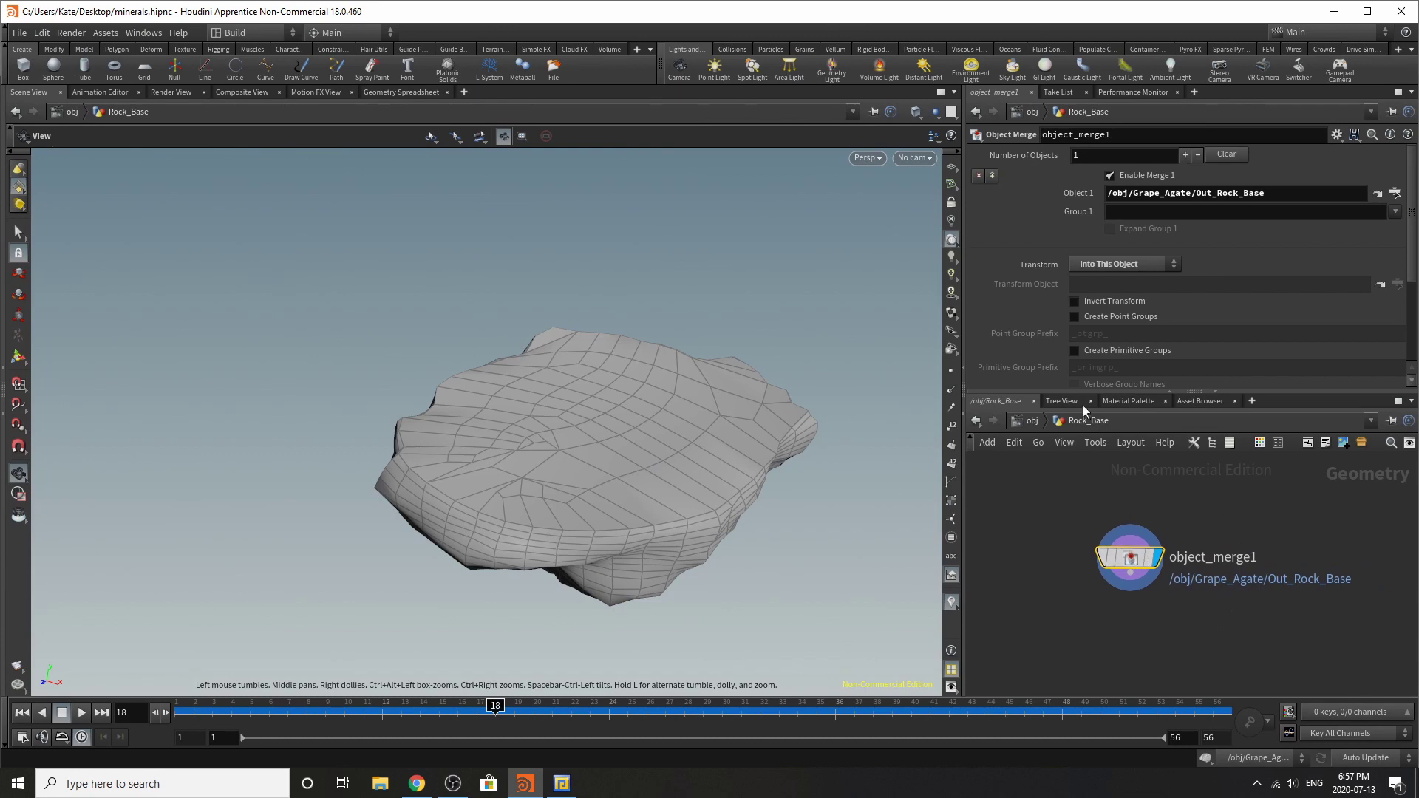
{"action": "left_click", "coordinate": [1033, 421]}
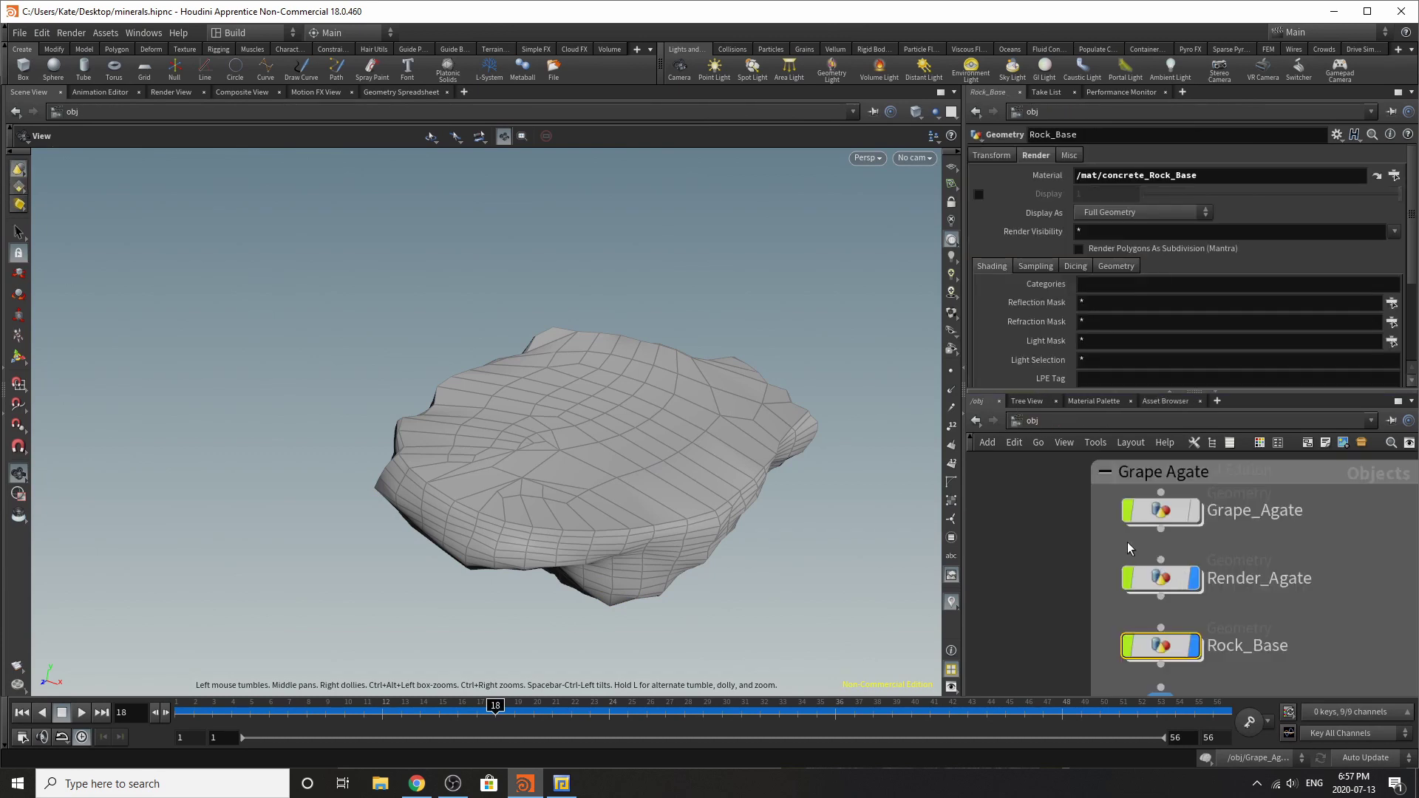
- Select Render_Agate and review the base color and specular settings of its glass_Render_Agate material
{"action": "scroll", "coordinate": [1129, 547], "scroll_direction": "down", "scroll_amount": 3}
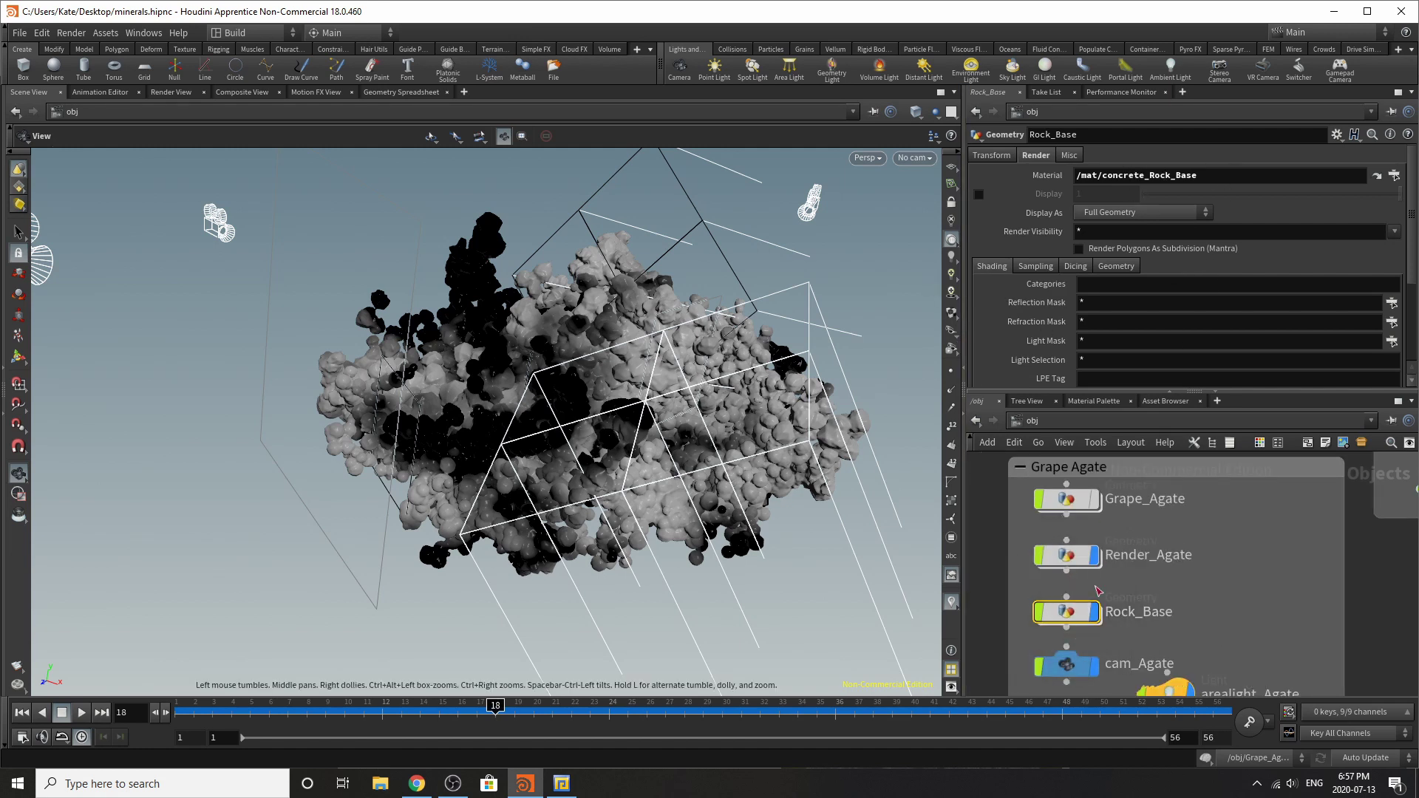
{"action": "left_click", "coordinate": [1066, 555]}
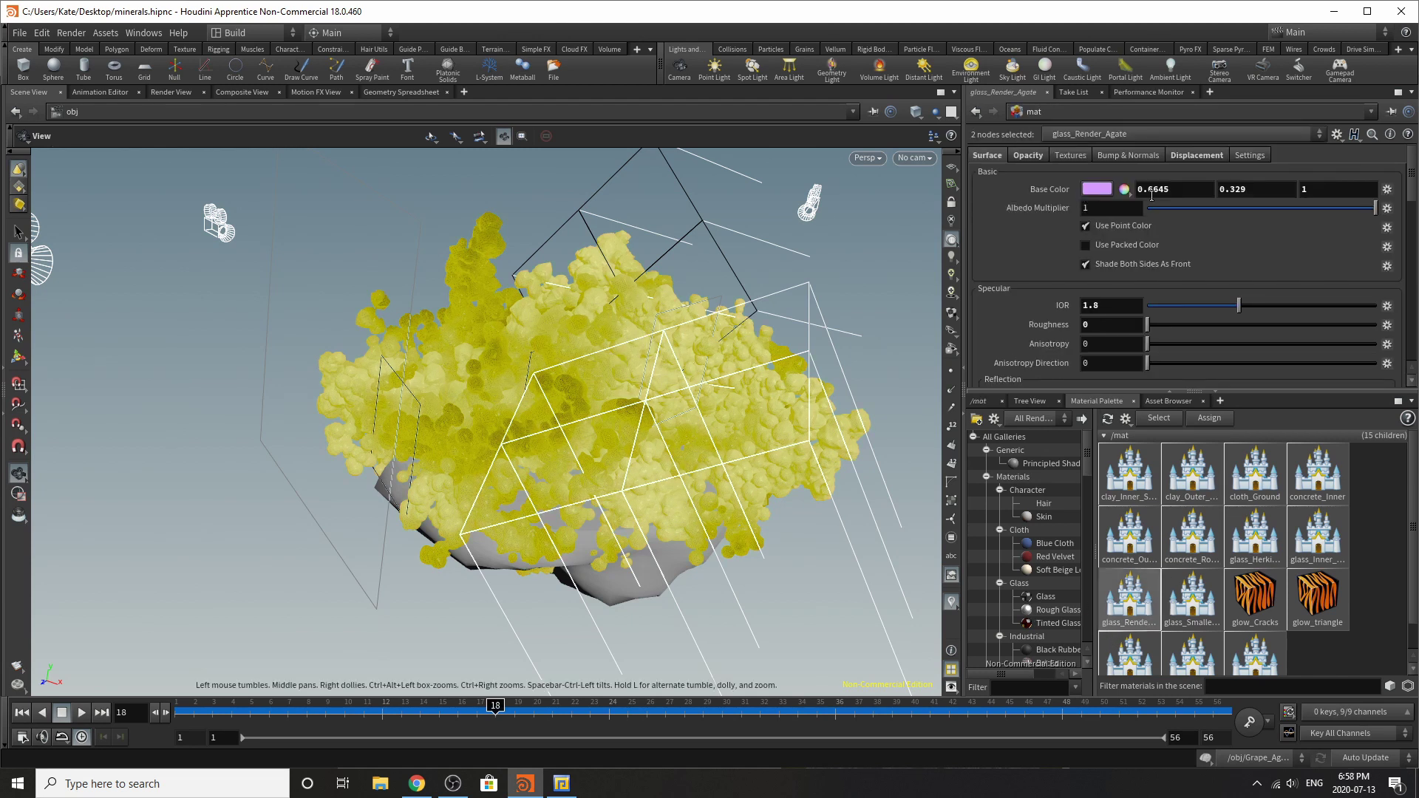
{"action": "scroll", "coordinate": [1390, 222], "scroll_direction": "down", "scroll_amount": 3}
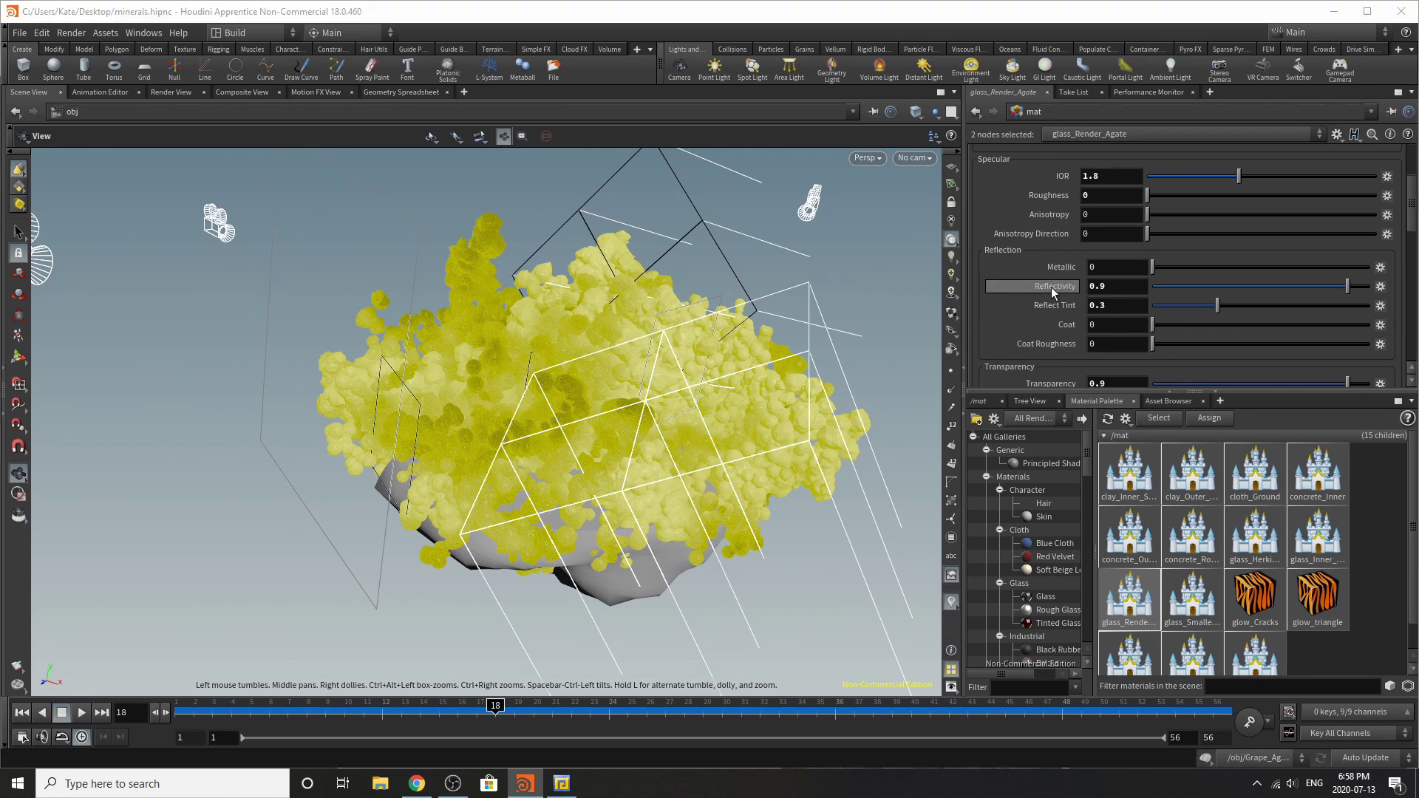
- Set the Reflectivity of glass_Render_Agate to 0.8 and review its transparency and subsurface scattering settings
{"action": "left_click", "coordinate": [1097, 288]}
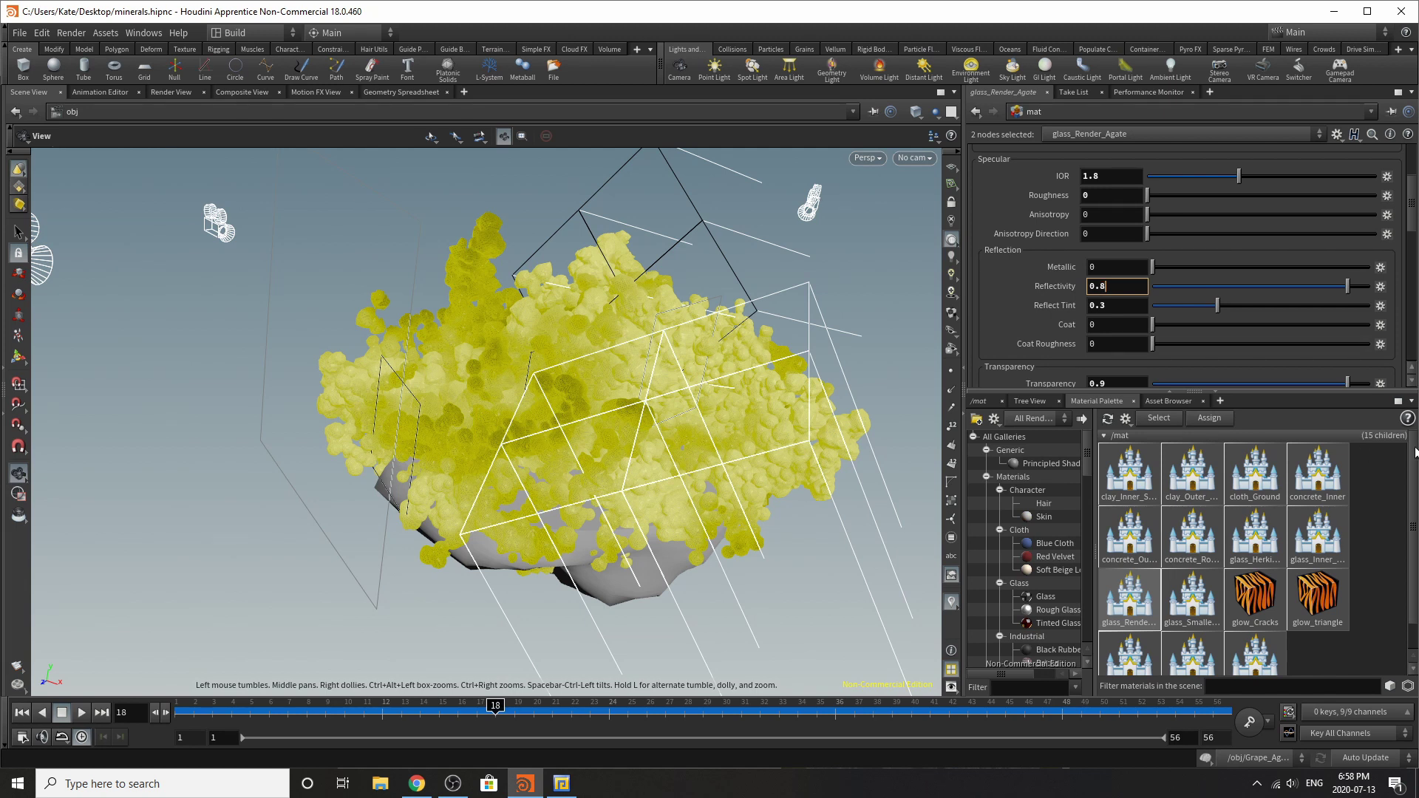
{"action": "key", "text": "Return"}
{"action": "scroll", "coordinate": [1105, 229], "scroll_direction": "down", "scroll_amount": 5}
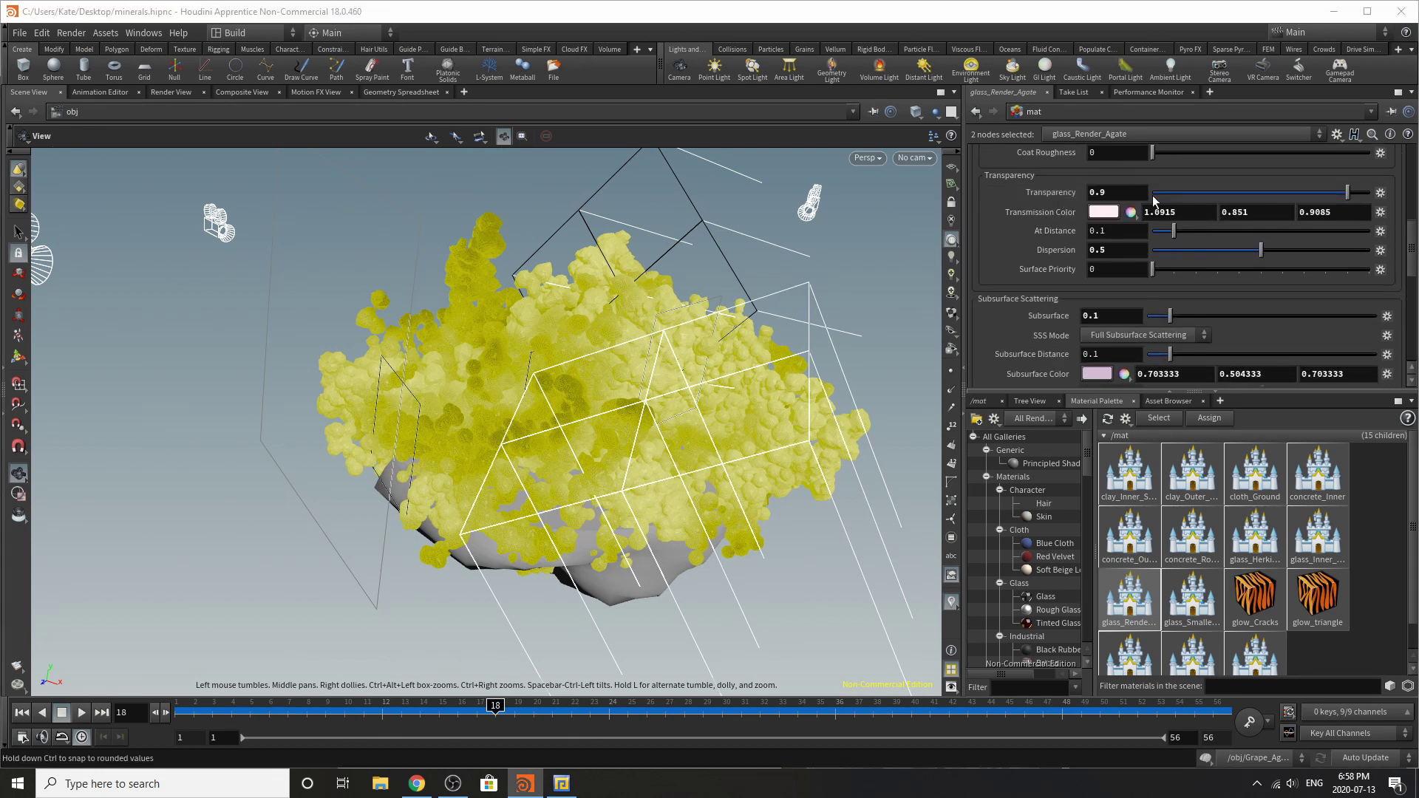
{"action": "scroll", "coordinate": [1414, 256], "scroll_direction": "down", "scroll_amount": 1}
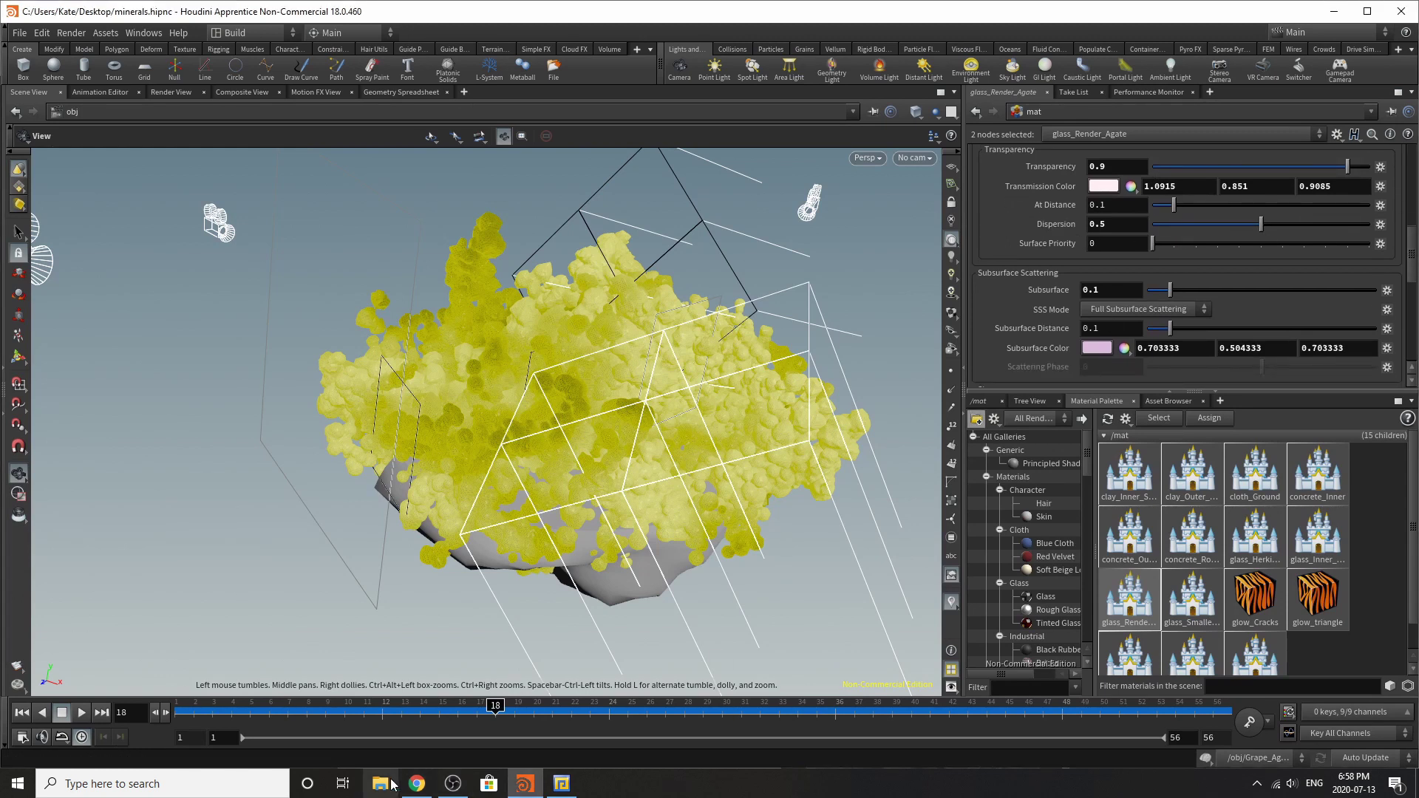
- Switch to Chrome and examine the reference photos in the geology.com Grape Agate article
{"action": "left_click", "coordinate": [417, 784]}
{"action": "left_click", "coordinate": [435, 22]}
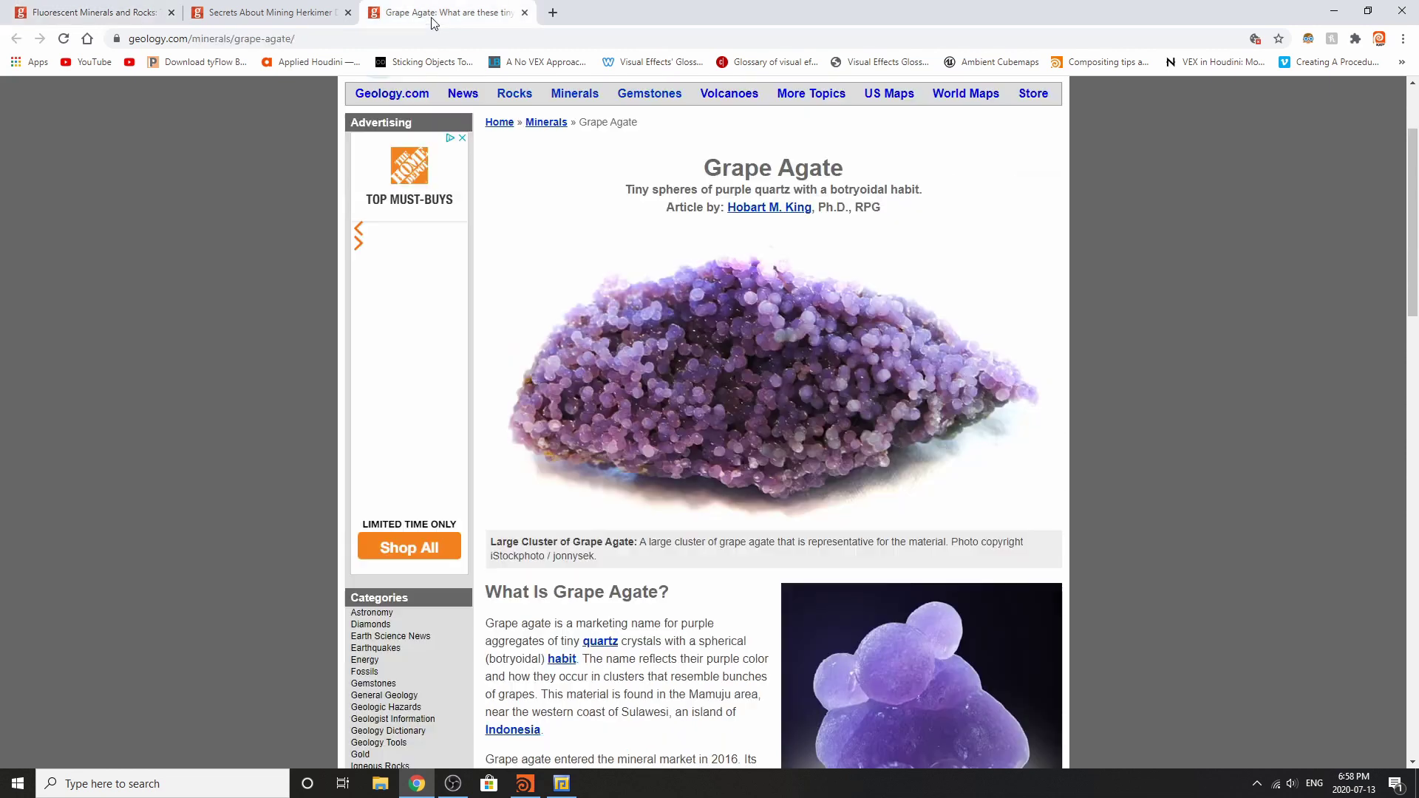
{"action": "scroll", "coordinate": [931, 544], "scroll_direction": "down", "scroll_amount": 9}
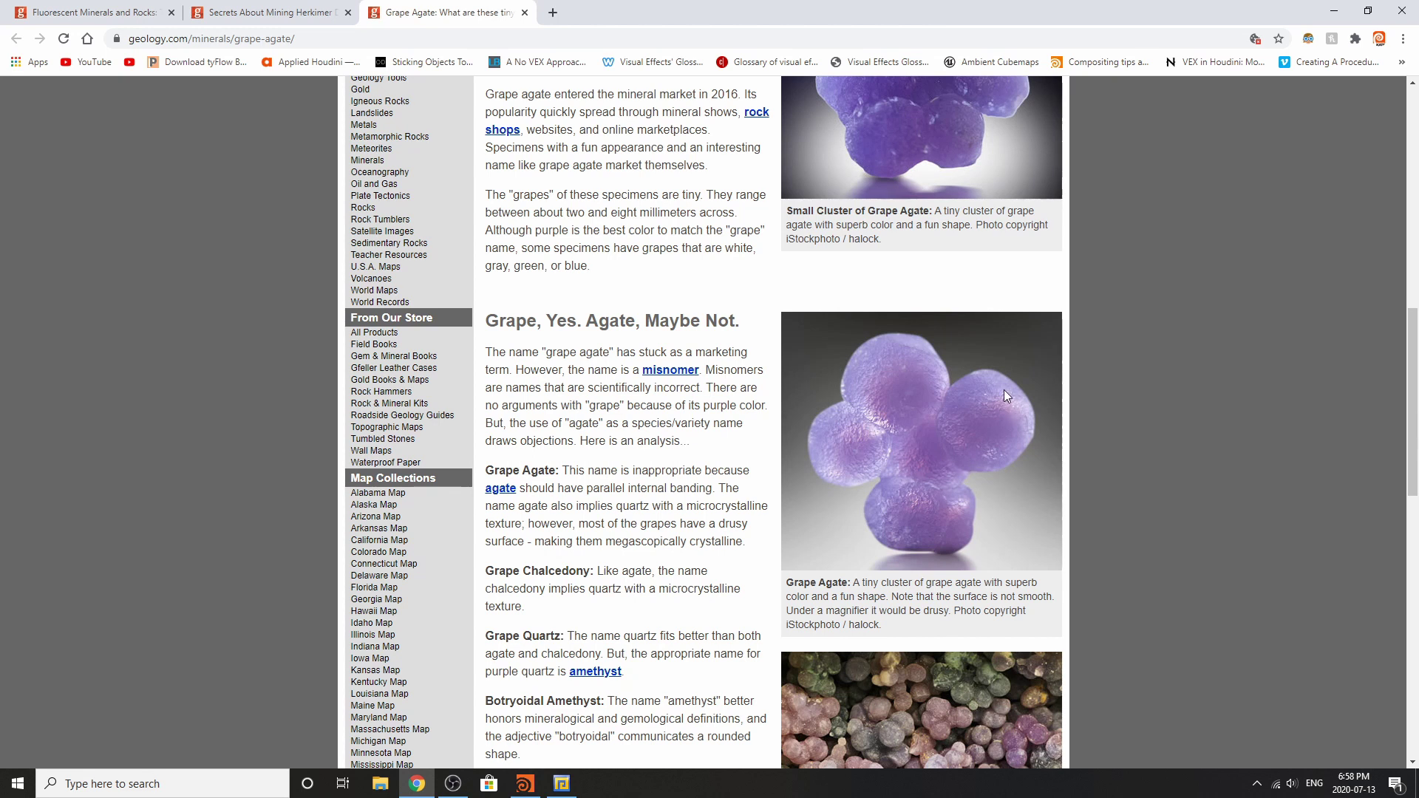
- Examine the remaining Grape Agate reference photos in the article and switch back to Houdini
{"action": "scroll", "coordinate": [902, 595], "scroll_direction": "down", "scroll_amount": 3}
{"action": "scroll", "coordinate": [910, 605], "scroll_direction": "up", "scroll_amount": 3}
{"action": "left_click", "coordinate": [415, 783]}
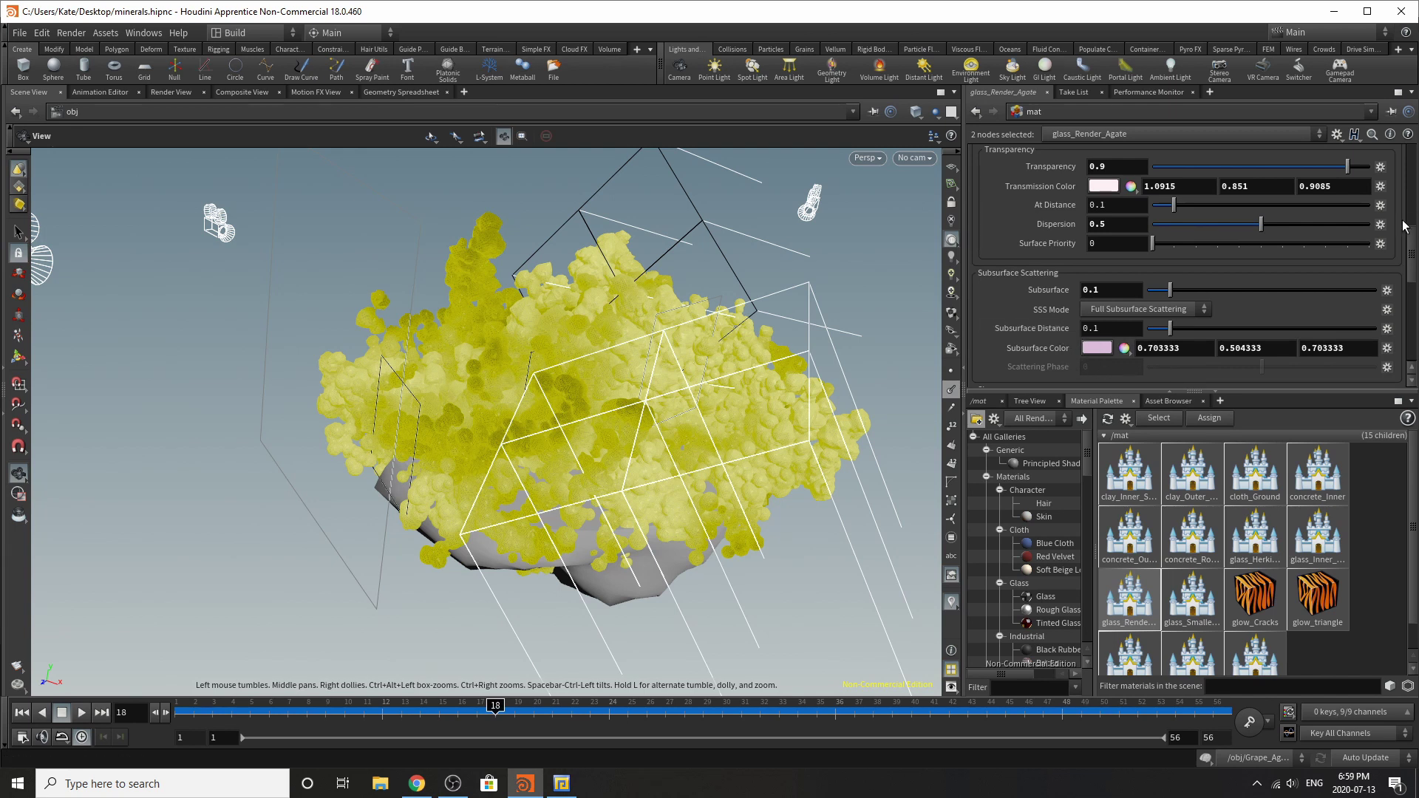
- Review the opacity and noise displacement settings of the glass_Render_Agate material
{"action": "scroll", "coordinate": [1404, 226], "scroll_direction": "up", "scroll_amount": 10}
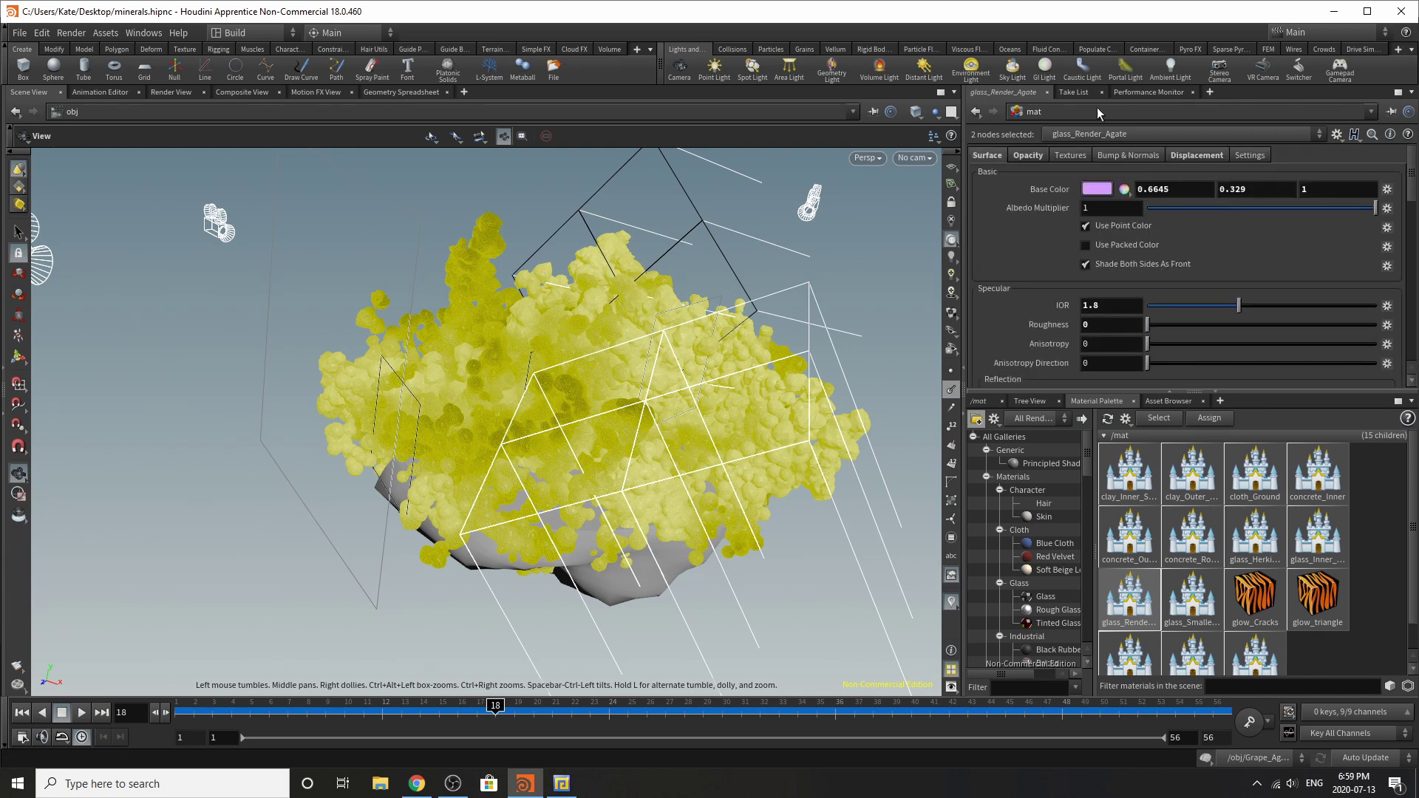
{"action": "left_click", "coordinate": [1029, 155]}
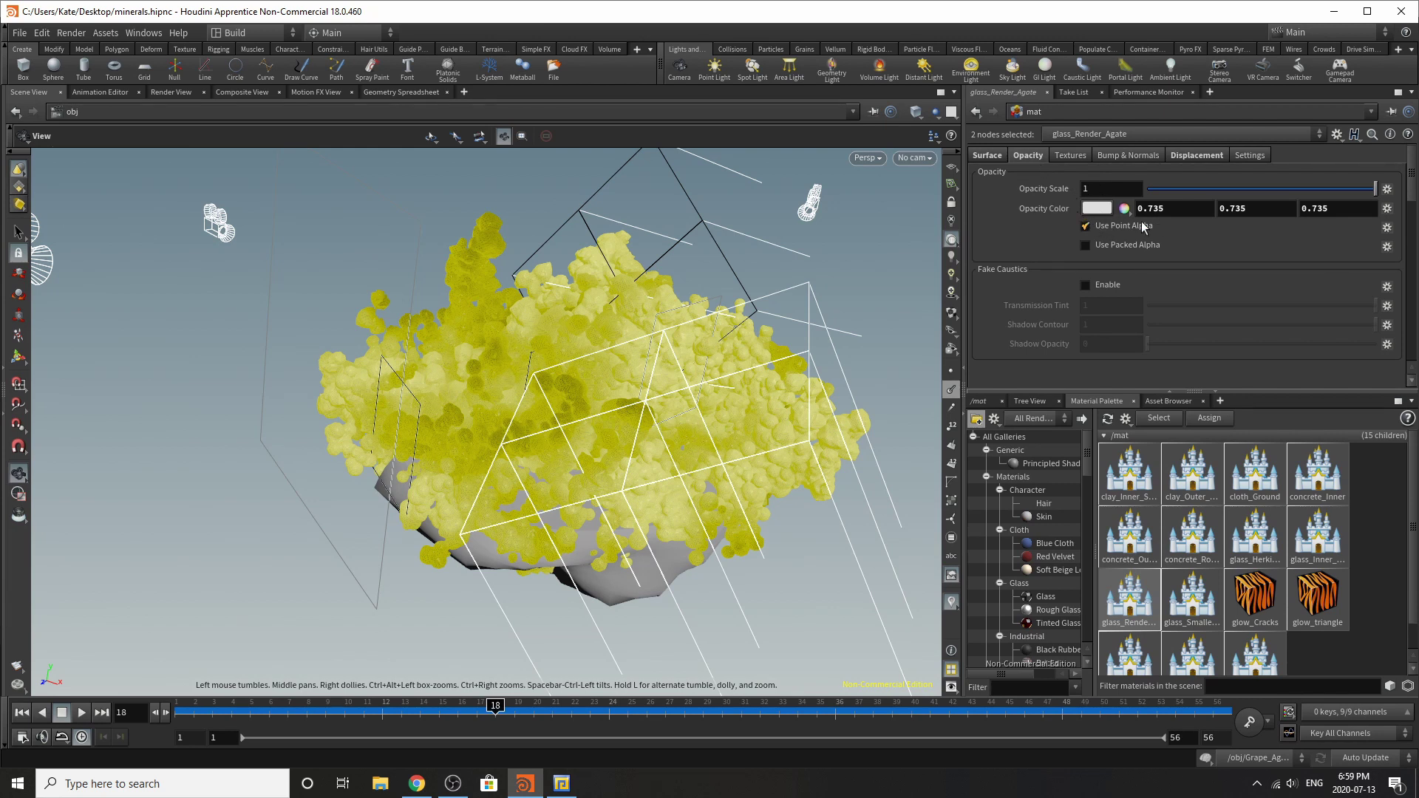
{"action": "left_click", "coordinate": [1197, 155]}
{"action": "scroll", "coordinate": [1153, 336], "scroll_direction": "down", "scroll_amount": 4}
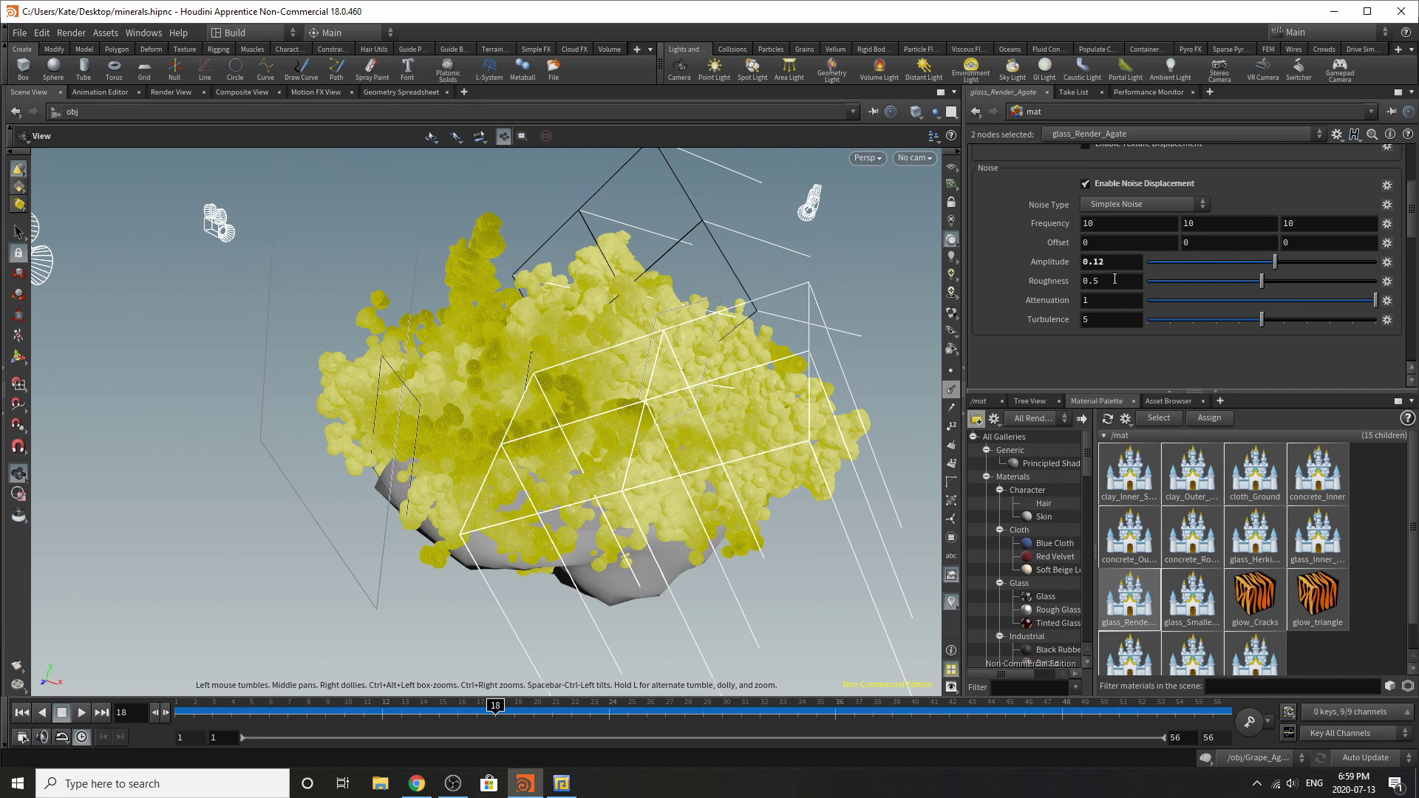
{"action": "scroll", "coordinate": [1109, 366], "scroll_direction": "up", "scroll_amount": 4}
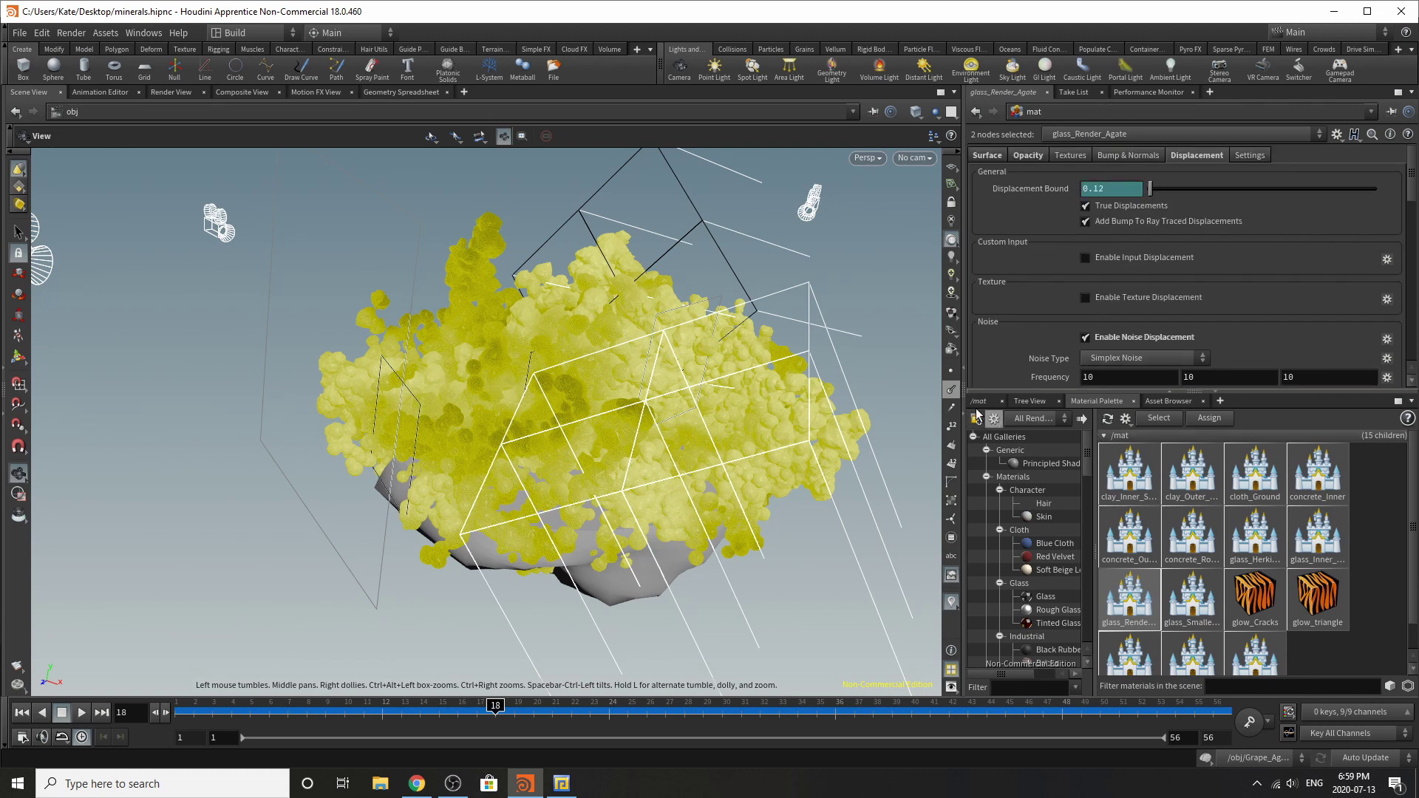
- Select the concrete_Rock_Base material to show its surface settings
{"action": "left_click", "coordinate": [1191, 538]}
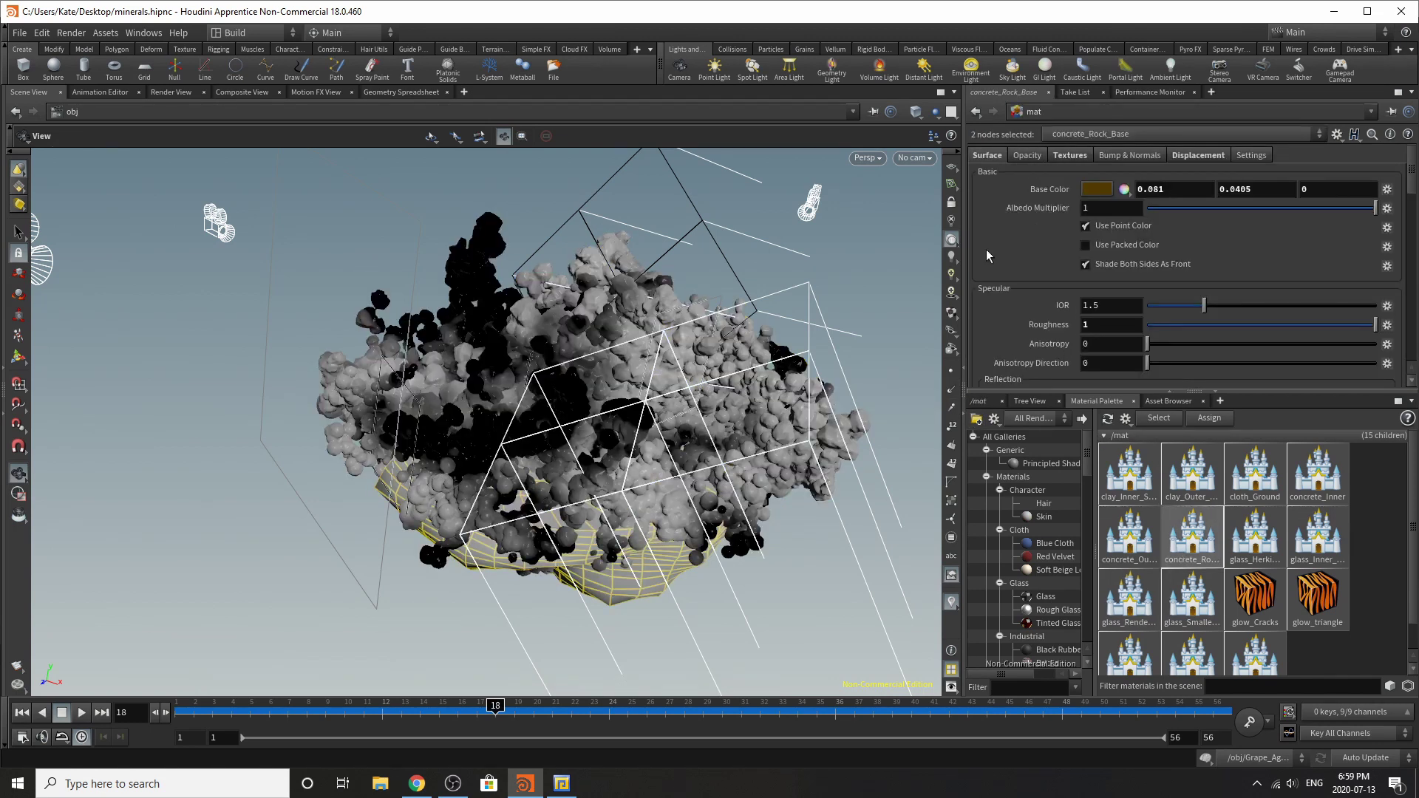
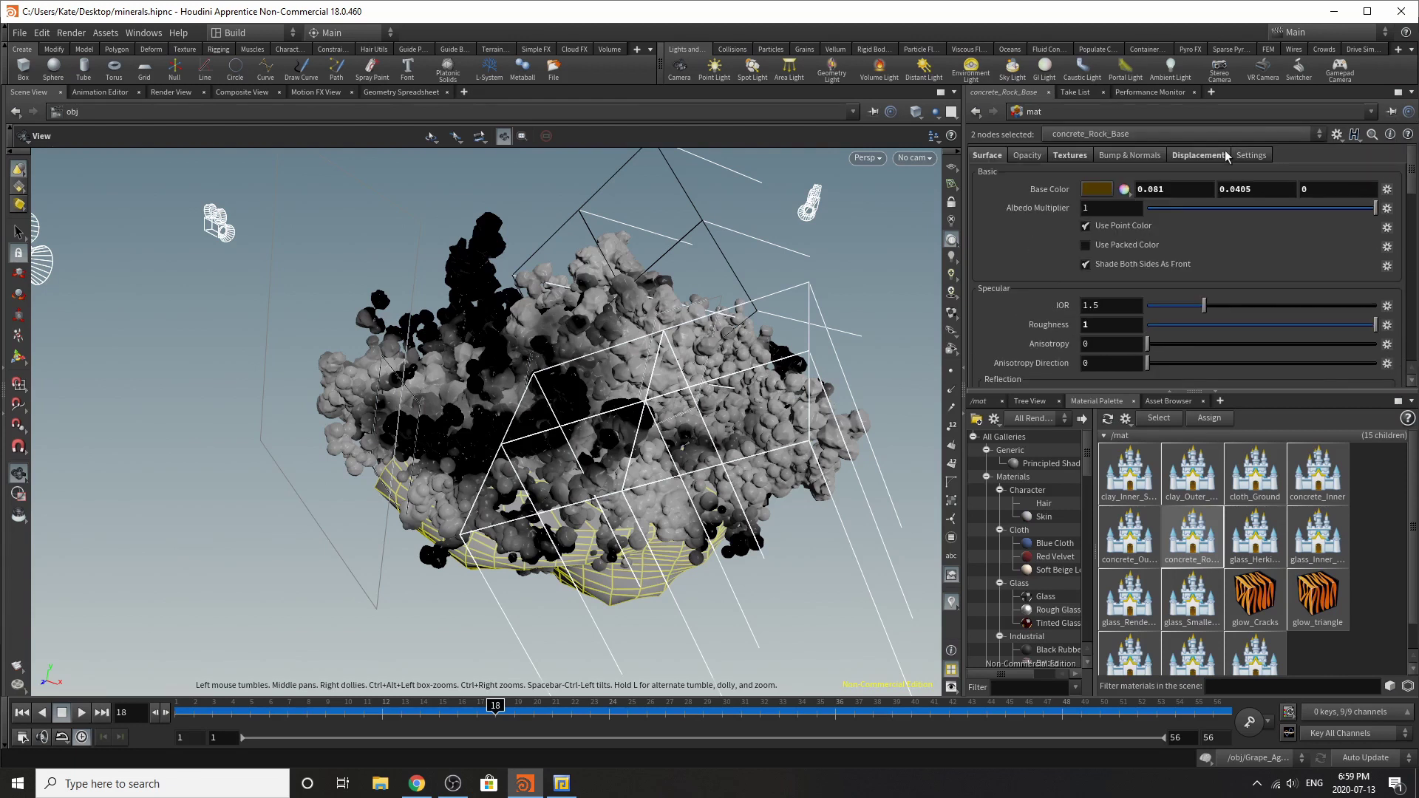
- Review the texture, displacement and surface settings of the concrete_Rock_Base material
{"action": "left_click", "coordinate": [1059, 156]}
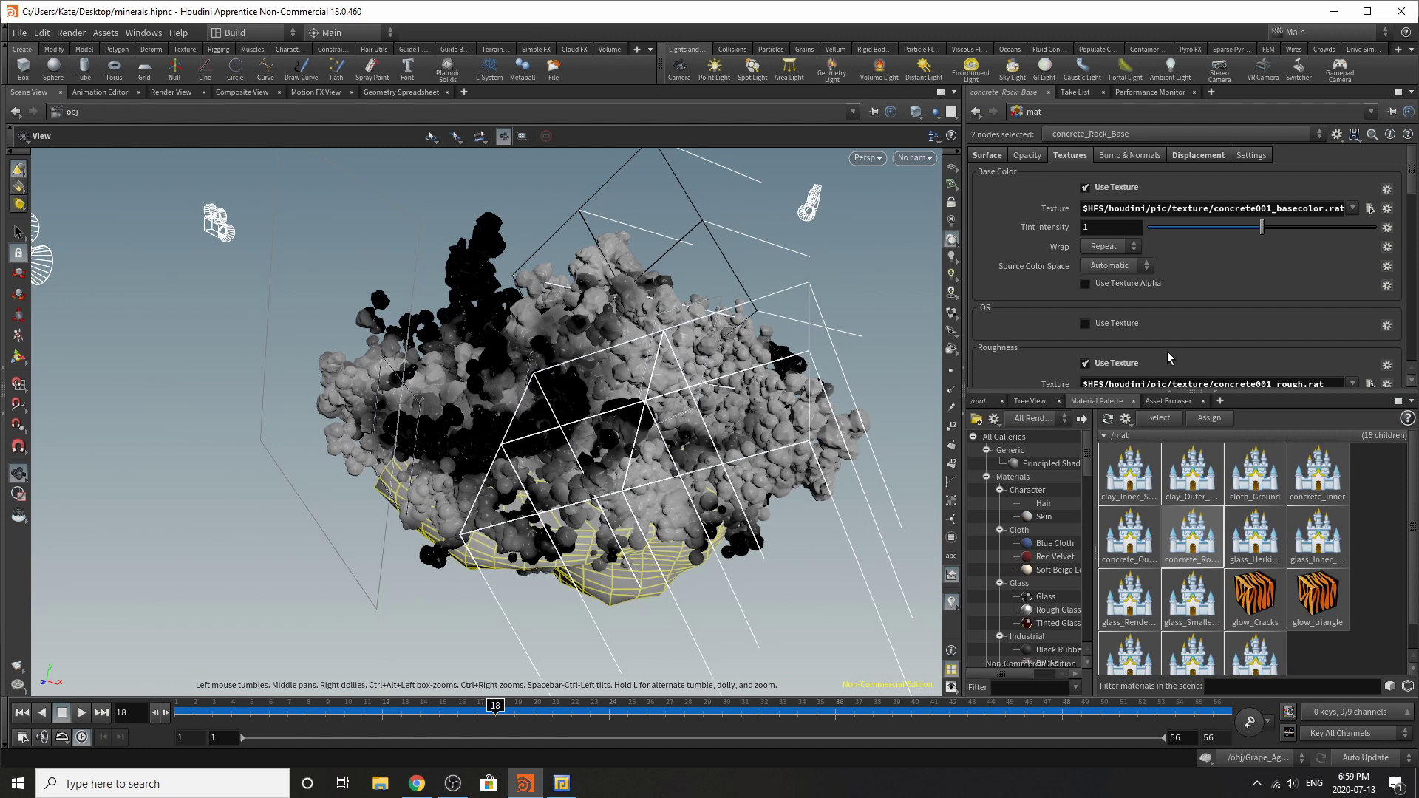
{"action": "left_click", "coordinate": [1198, 155]}
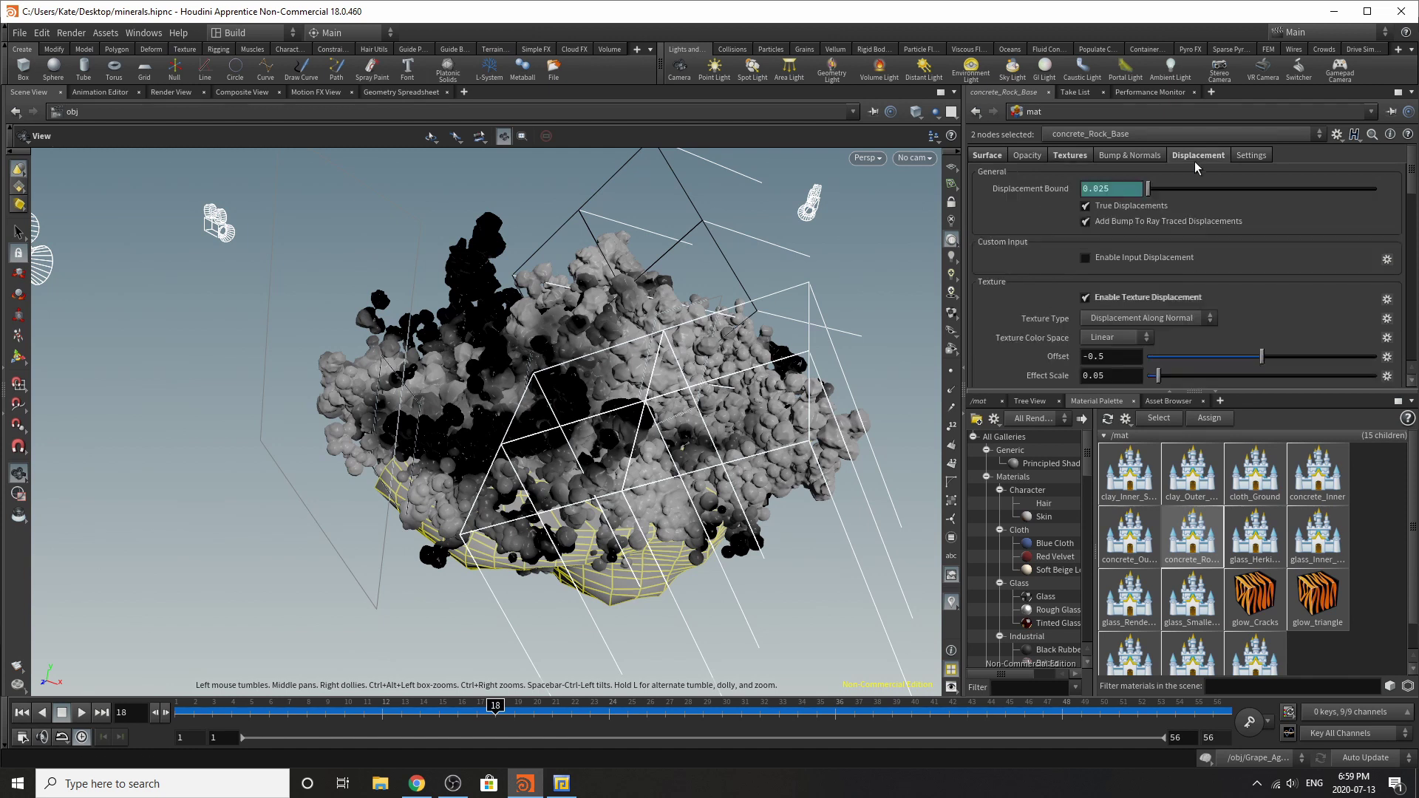
{"action": "scroll", "coordinate": [1165, 202], "scroll_direction": "down", "scroll_amount": 5}
{"action": "scroll", "coordinate": [1170, 207], "scroll_direction": "up", "scroll_amount": 2}
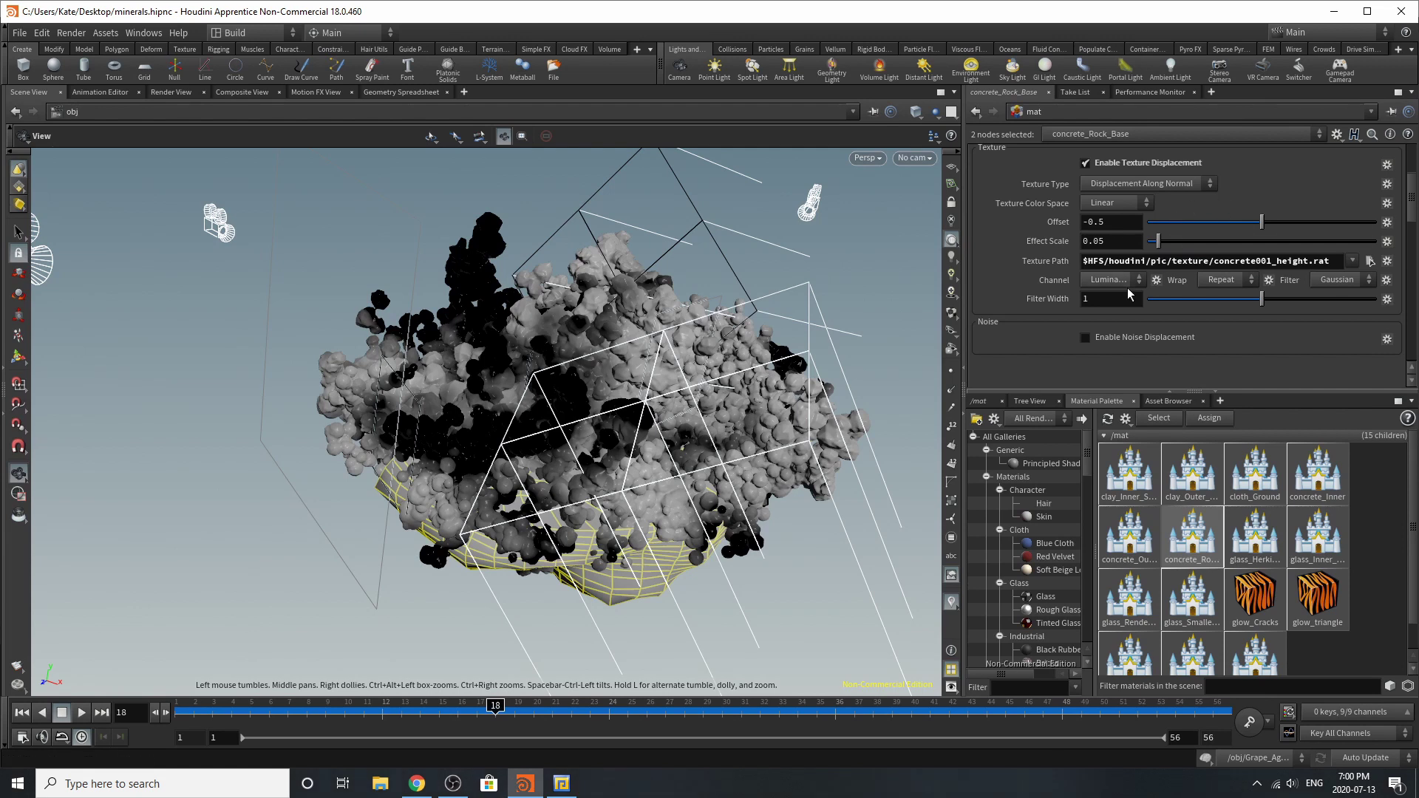
{"action": "mouse_move", "coordinate": [1063, 292]}
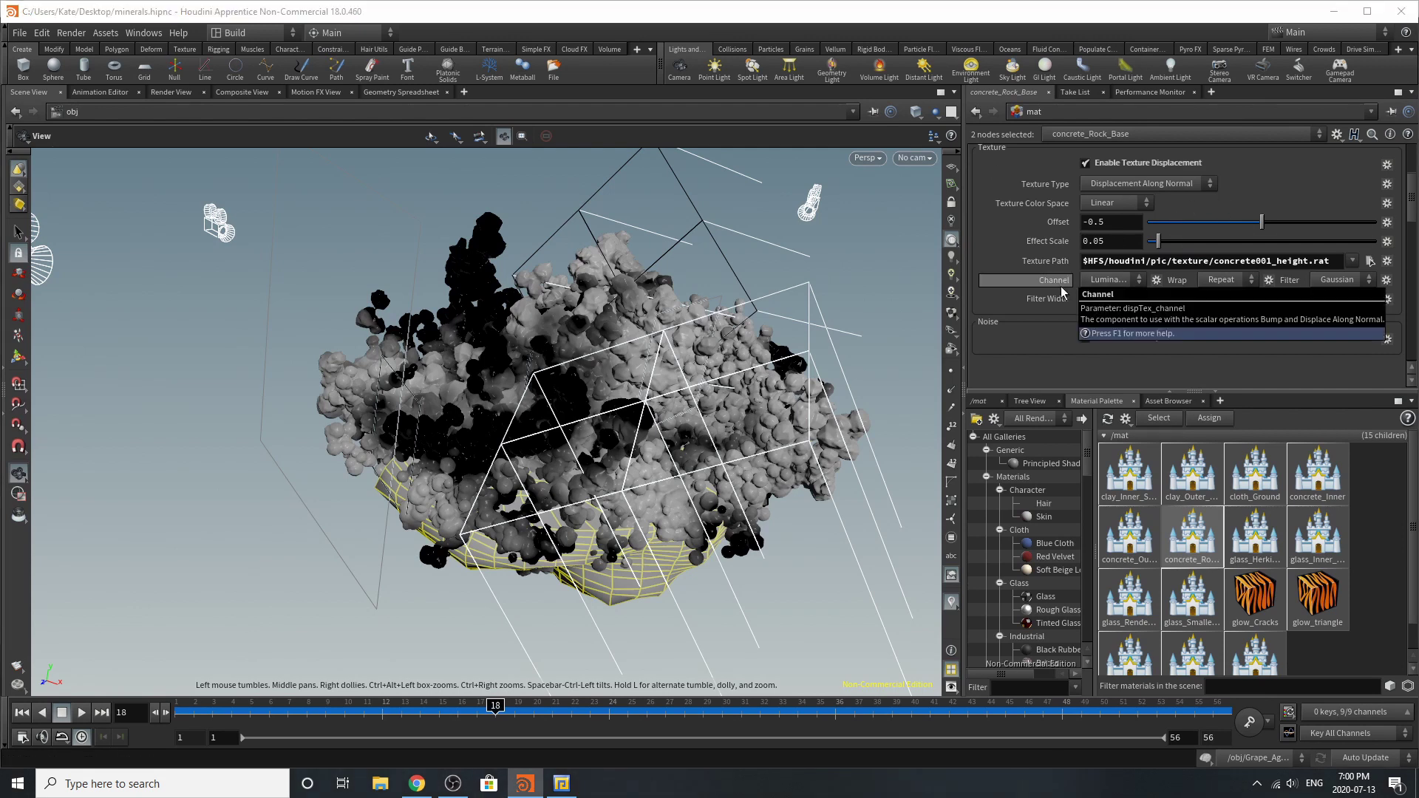
{"action": "scroll", "coordinate": [1062, 292], "scroll_direction": "up", "scroll_amount": 4}
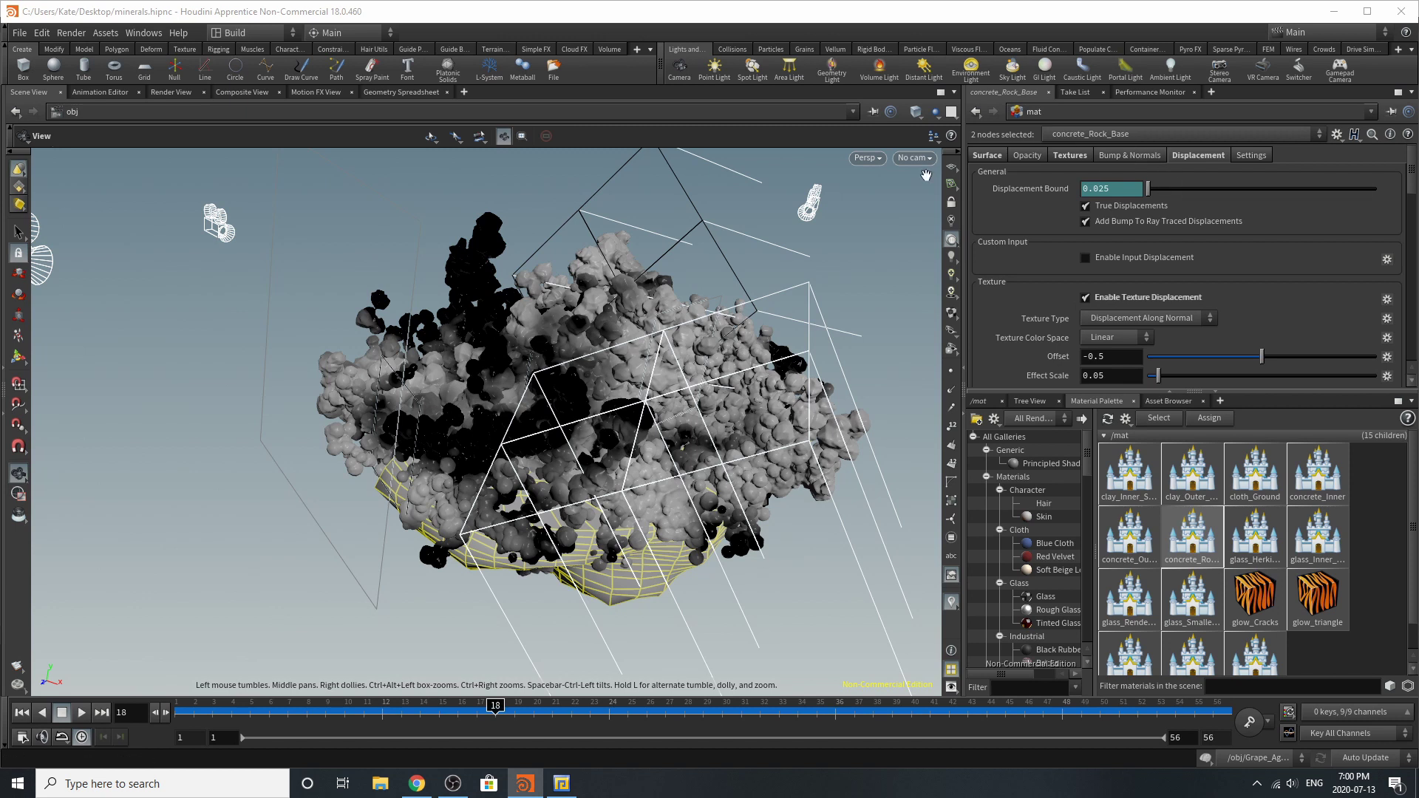
{"action": "left_click", "coordinate": [987, 155]}
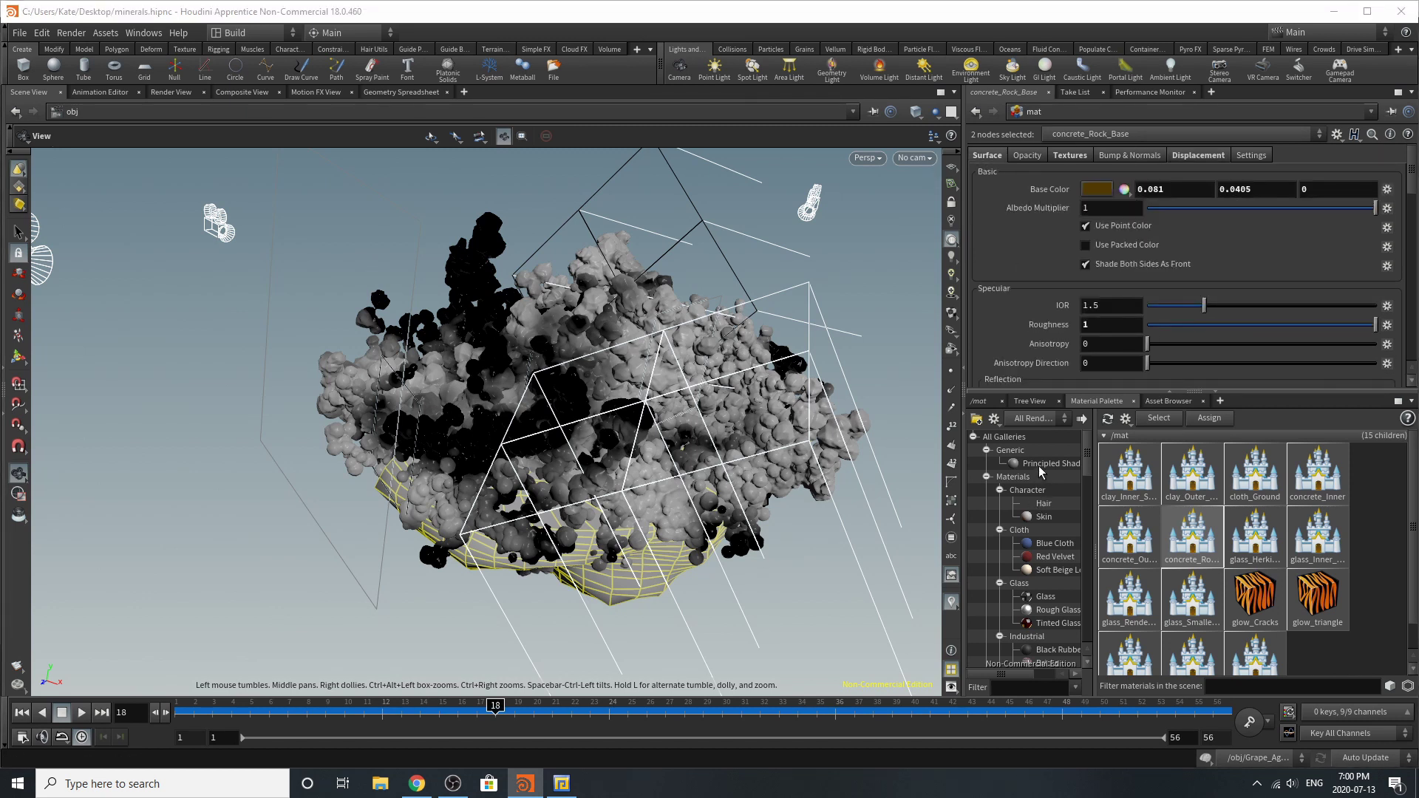
- Switch the network view from the materials back to the object-level network showing the Grape Agate objects
{"action": "left_click", "coordinate": [983, 403]}
{"action": "left_click", "coordinate": [1050, 420]}
{"action": "left_click", "coordinate": [1036, 419]}
{"action": "left_click", "coordinate": [1033, 420]}
{"action": "left_click", "coordinate": [1053, 488]}
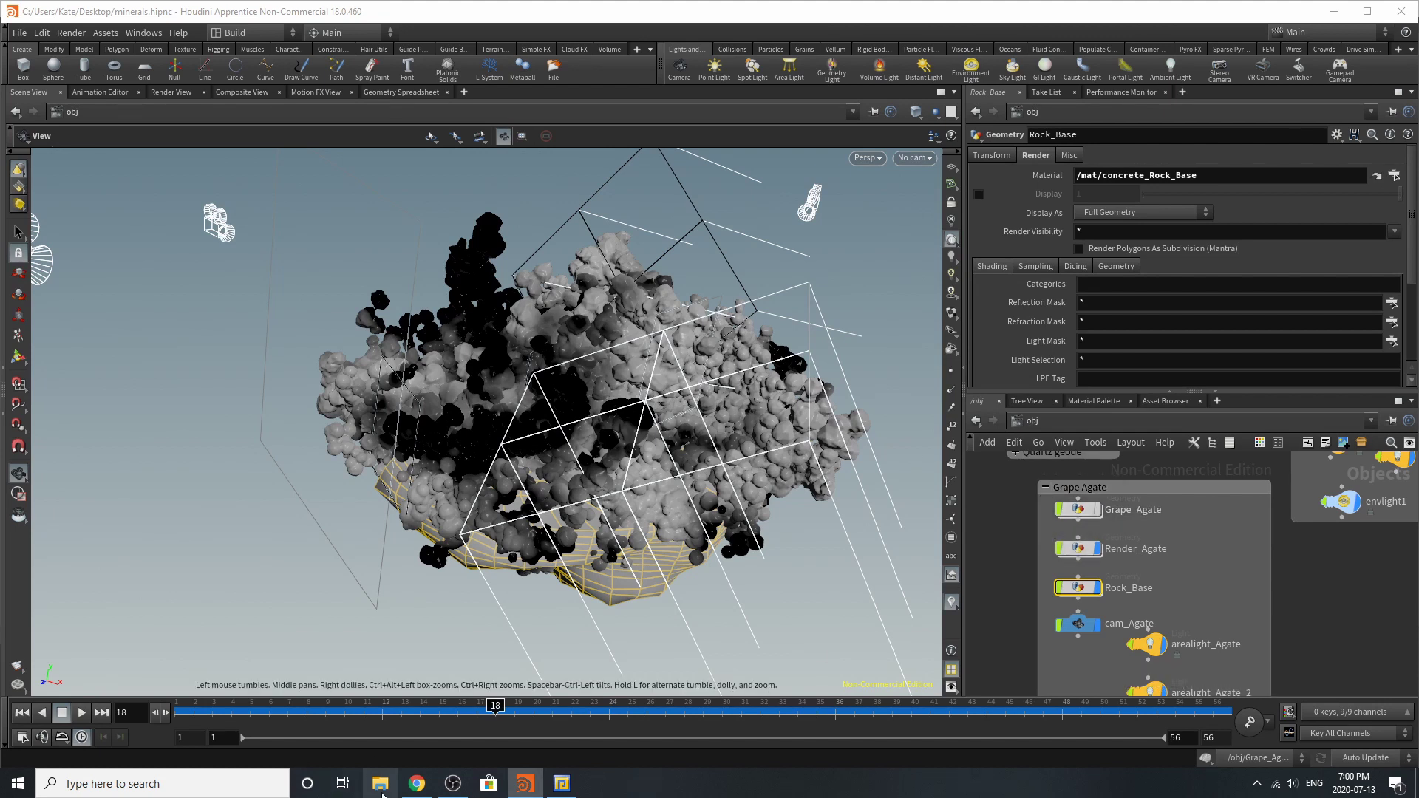
- Open the grape001.jpeg render from File Explorer, examine it in Photos, and return to Houdini
{"action": "left_click", "coordinate": [382, 793]}
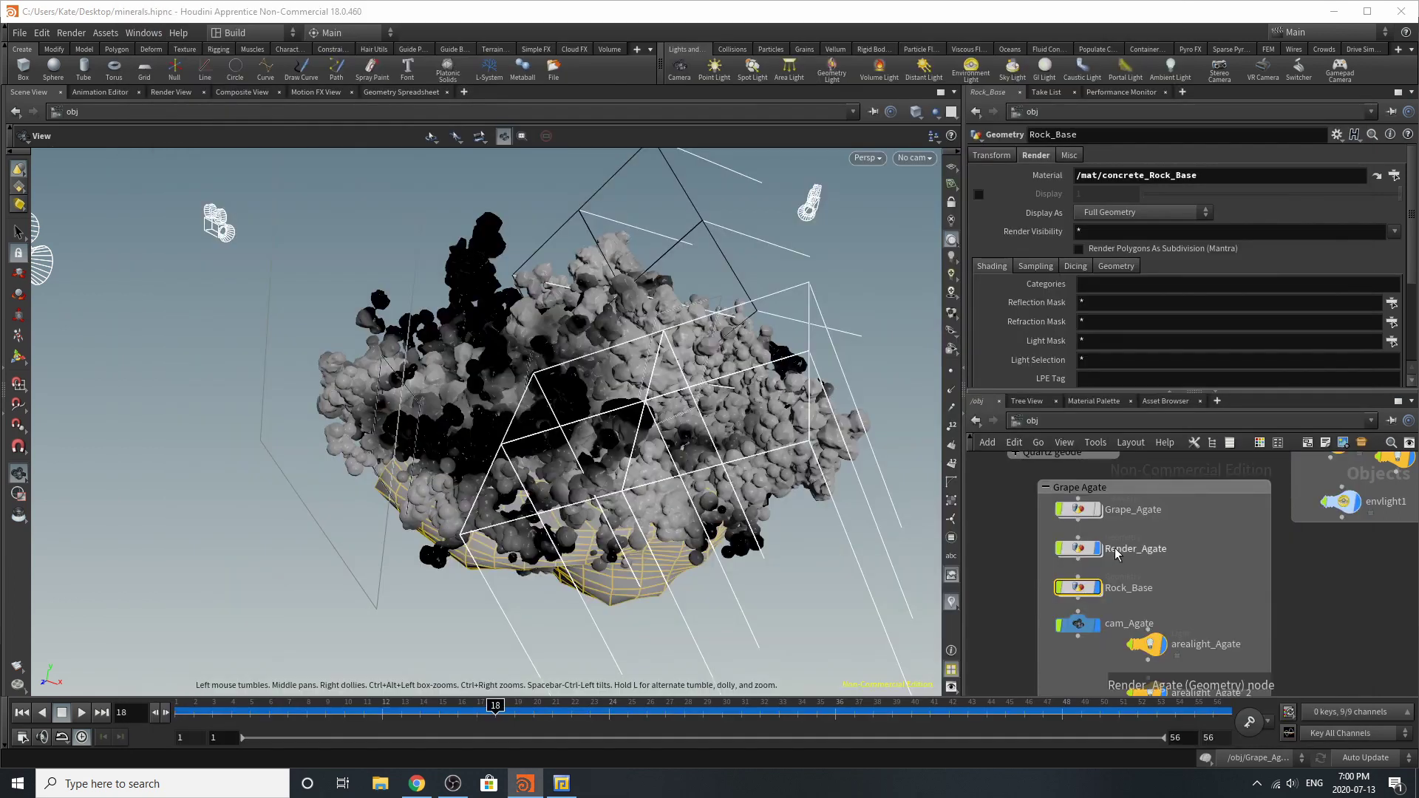
{"action": "scroll", "coordinate": [1116, 558], "scroll_direction": "down", "scroll_amount": 3}
{"action": "scroll", "coordinate": [1094, 539], "scroll_direction": "up", "scroll_amount": 2}
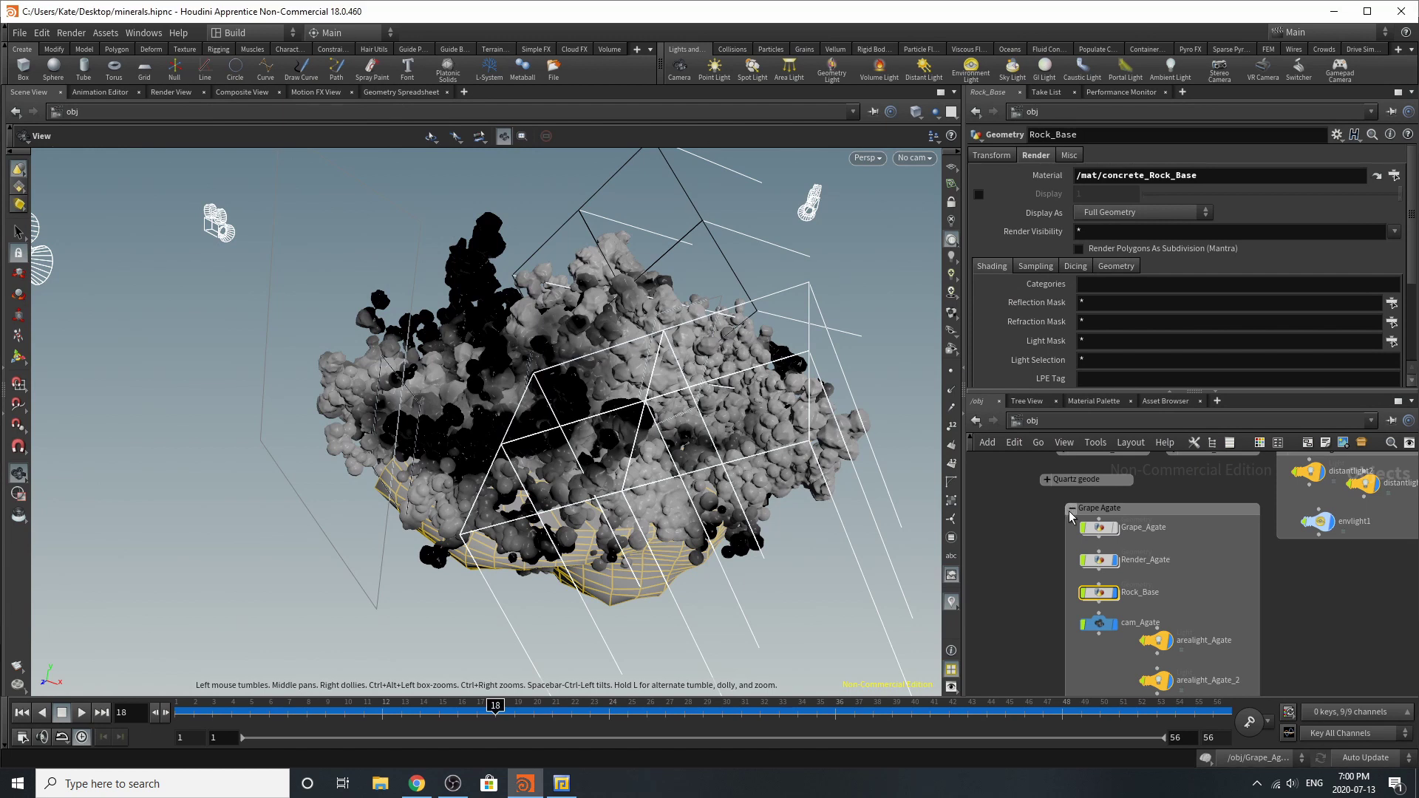
- Collapse the Grape Agate network box, move it below Standard Lights, and expand the Quartz geode box
{"action": "left_click", "coordinate": [1067, 507]}
{"action": "left_click_drag", "start_coordinate": [1103, 509], "coordinate": [1320, 562]}
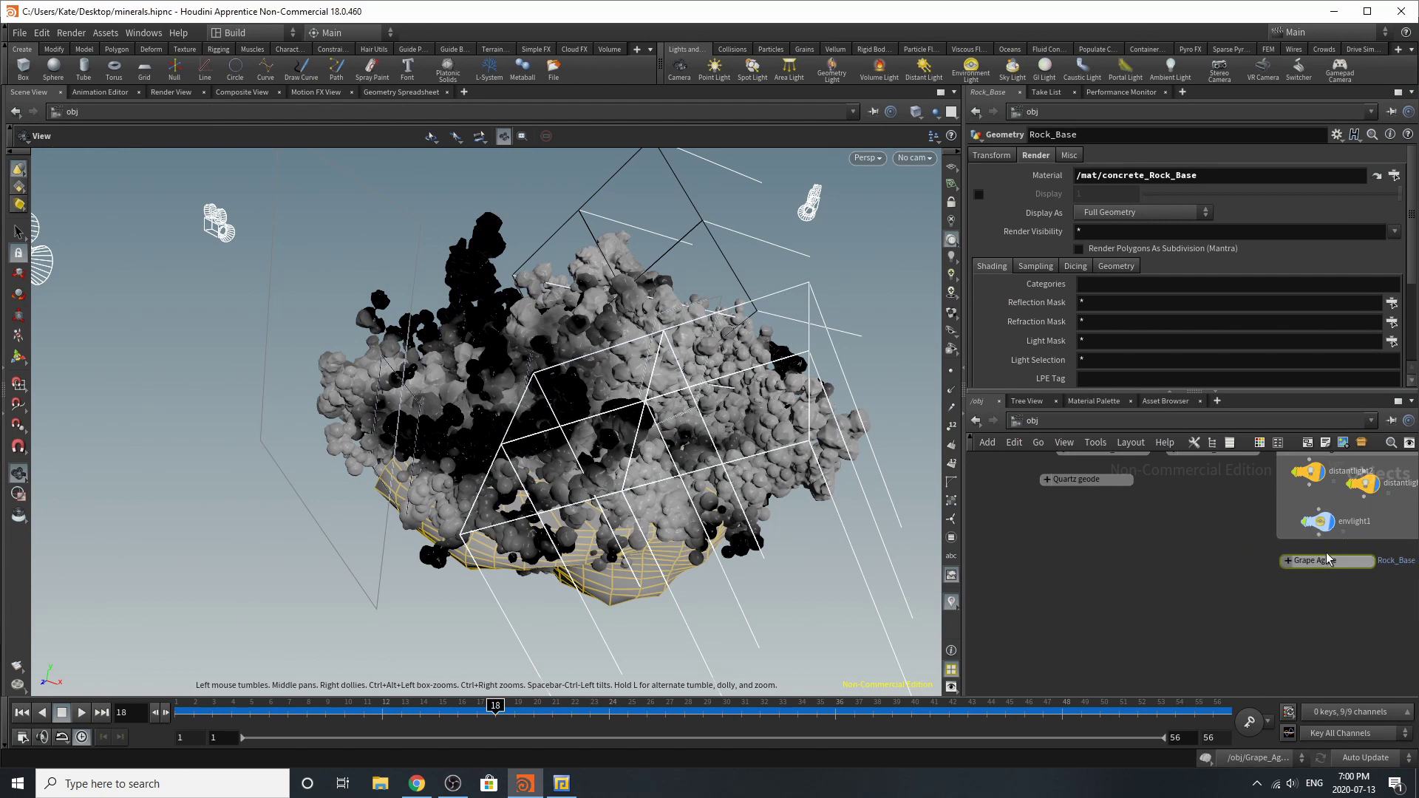
{"action": "left_click_drag", "start_coordinate": [1040, 482], "coordinate": [1045, 501]}
{"action": "left_click", "coordinate": [1047, 499]}
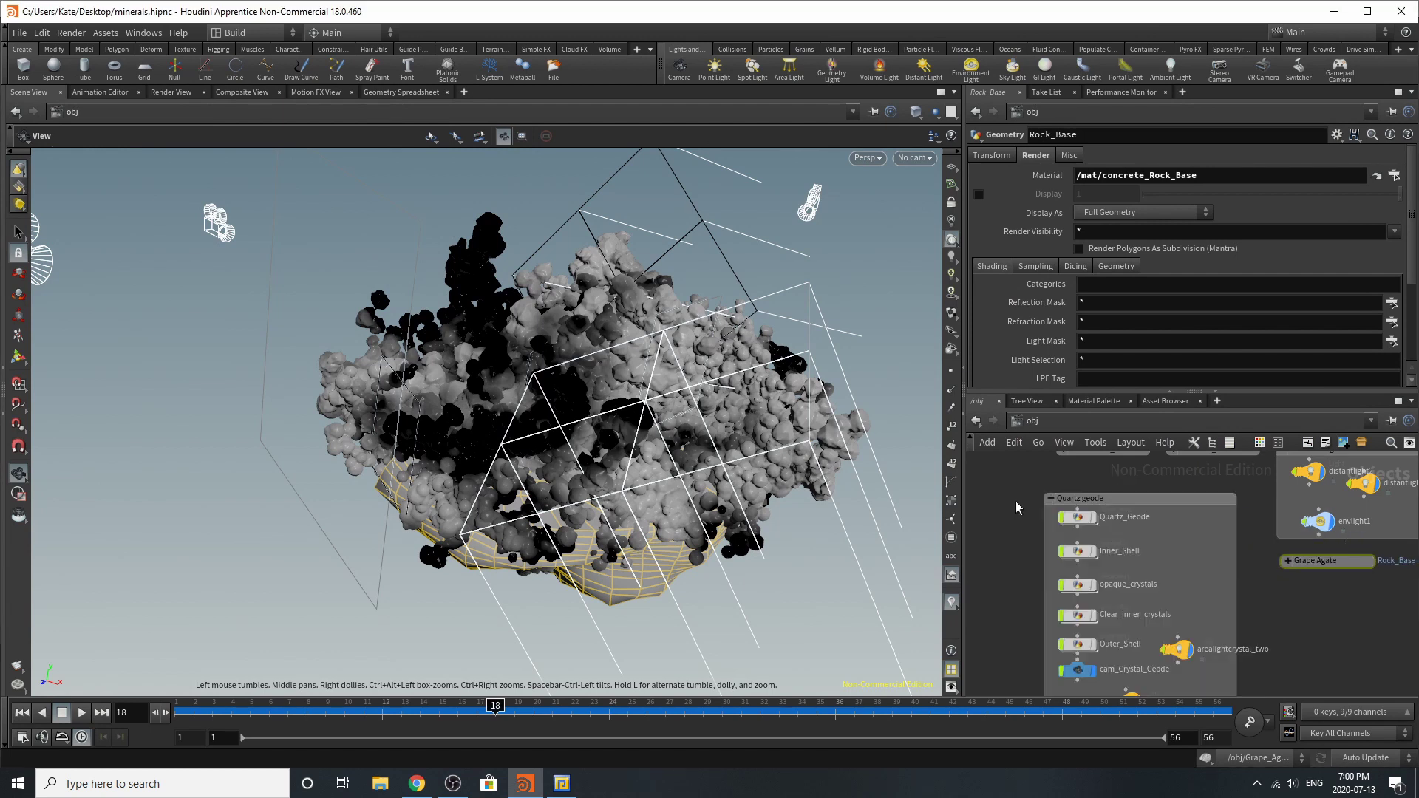
- Hide the Render_Agate and Rock_Base objects inside the Grape Agate box and collapse the box again
{"action": "left_click", "coordinate": [1287, 560]}
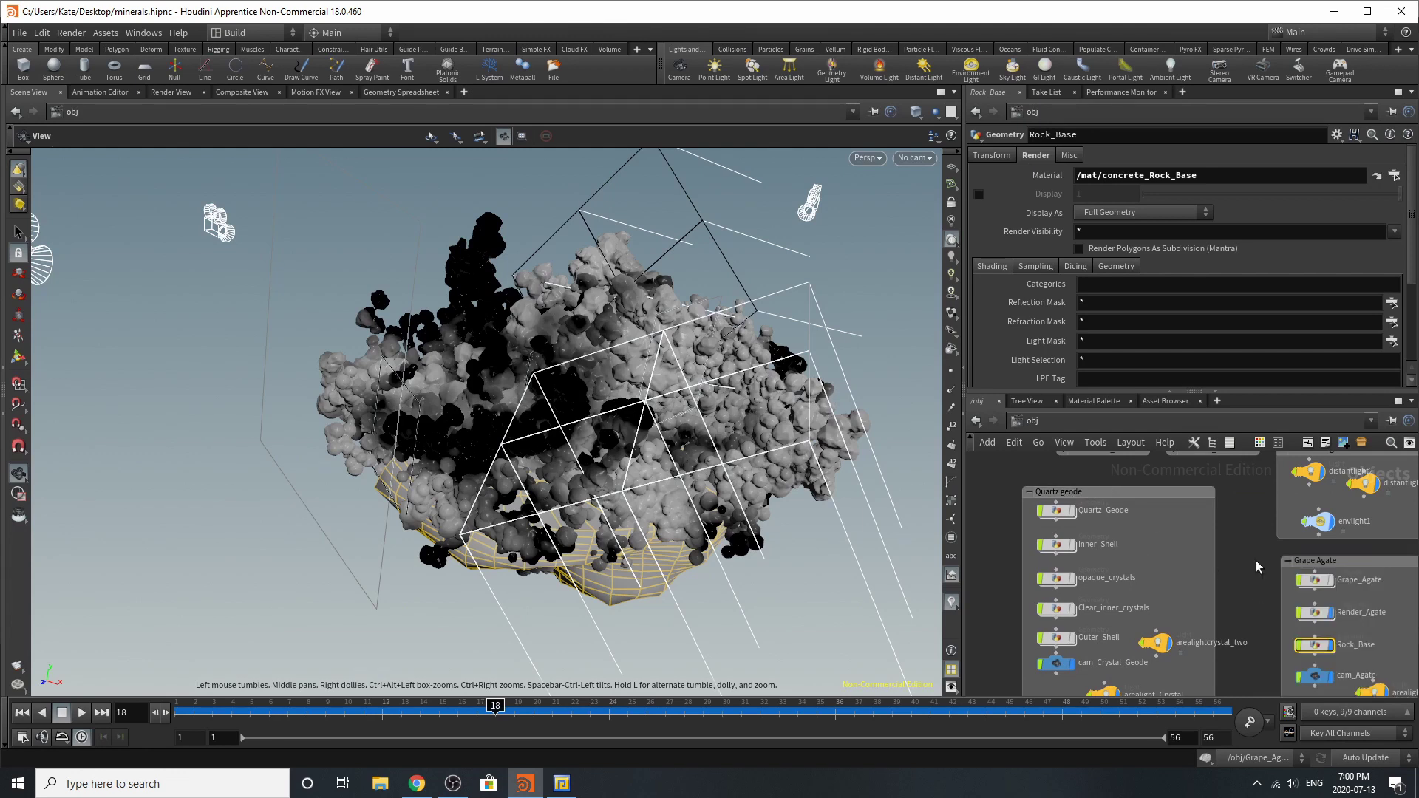
{"action": "scroll", "coordinate": [1176, 577], "scroll_direction": "down", "scroll_amount": 3}
{"action": "scroll", "coordinate": [1241, 588], "scroll_direction": "up", "scroll_amount": 5}
{"action": "left_click", "coordinate": [1240, 542]}
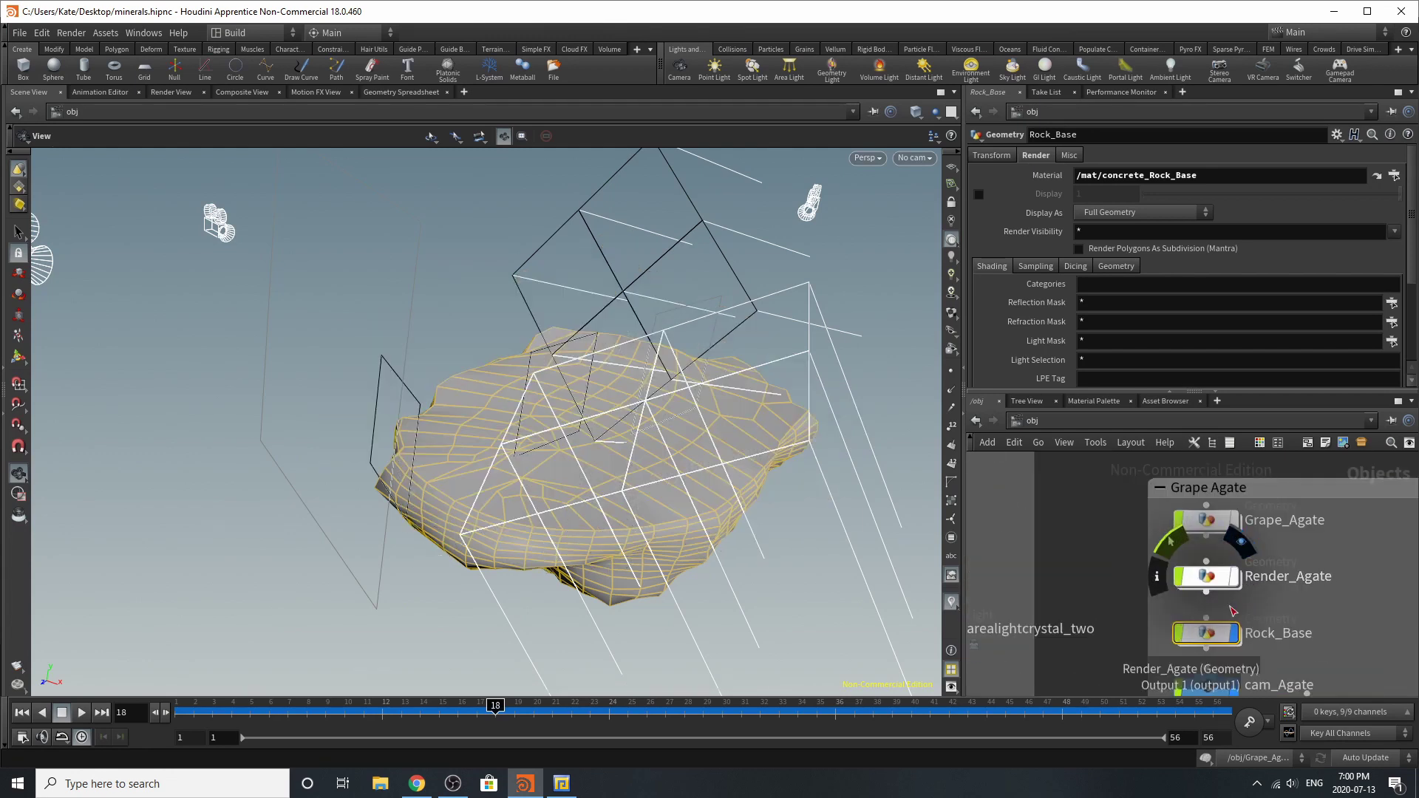
{"action": "left_click", "coordinate": [1240, 600]}
{"action": "left_click", "coordinate": [1159, 487]}
{"action": "scroll", "coordinate": [1277, 600], "scroll_direction": "down", "scroll_amount": 3}
{"action": "scroll", "coordinate": [1281, 606], "scroll_direction": "down", "scroll_amount": 2}
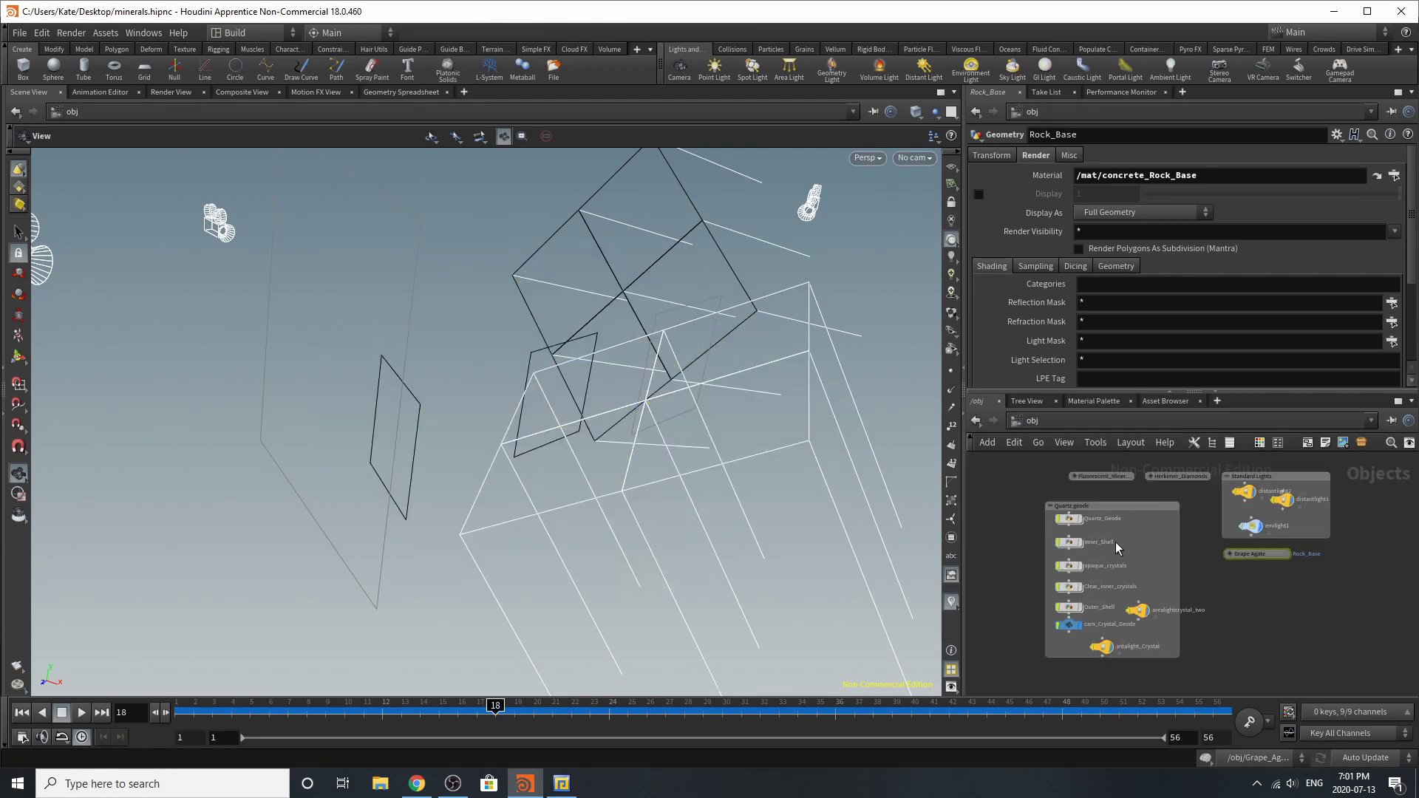
- Shift the distantlight2 node slightly in the Standard Lights box and review its light and transform settings
{"action": "scroll", "coordinate": [1293, 487], "scroll_direction": "up", "scroll_amount": 3}
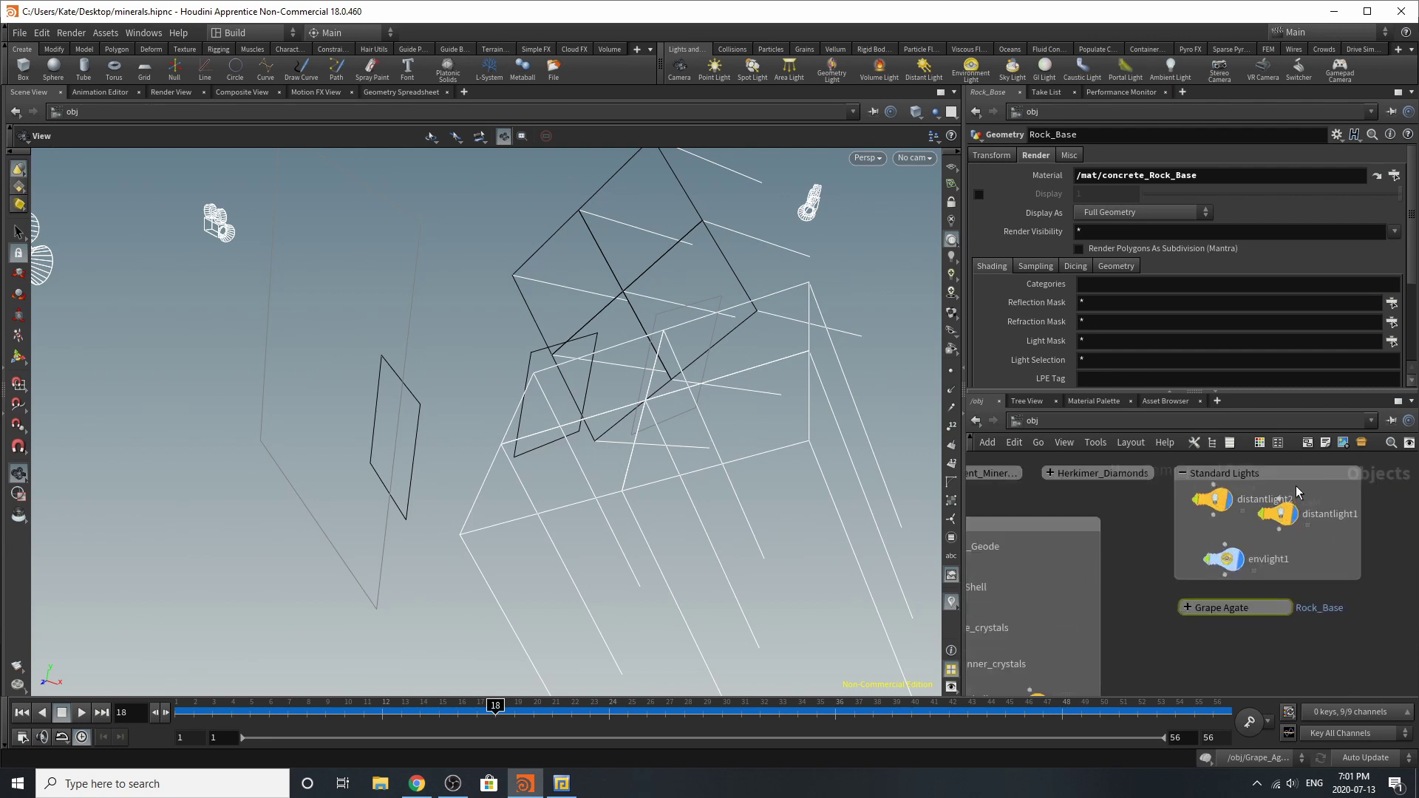
{"action": "scroll", "coordinate": [1294, 530], "scroll_direction": "up", "scroll_amount": 2}
{"action": "scroll", "coordinate": [1145, 556], "scroll_direction": "down", "scroll_amount": 3}
{"action": "scroll", "coordinate": [1288, 505], "scroll_direction": "up", "scroll_amount": 2}
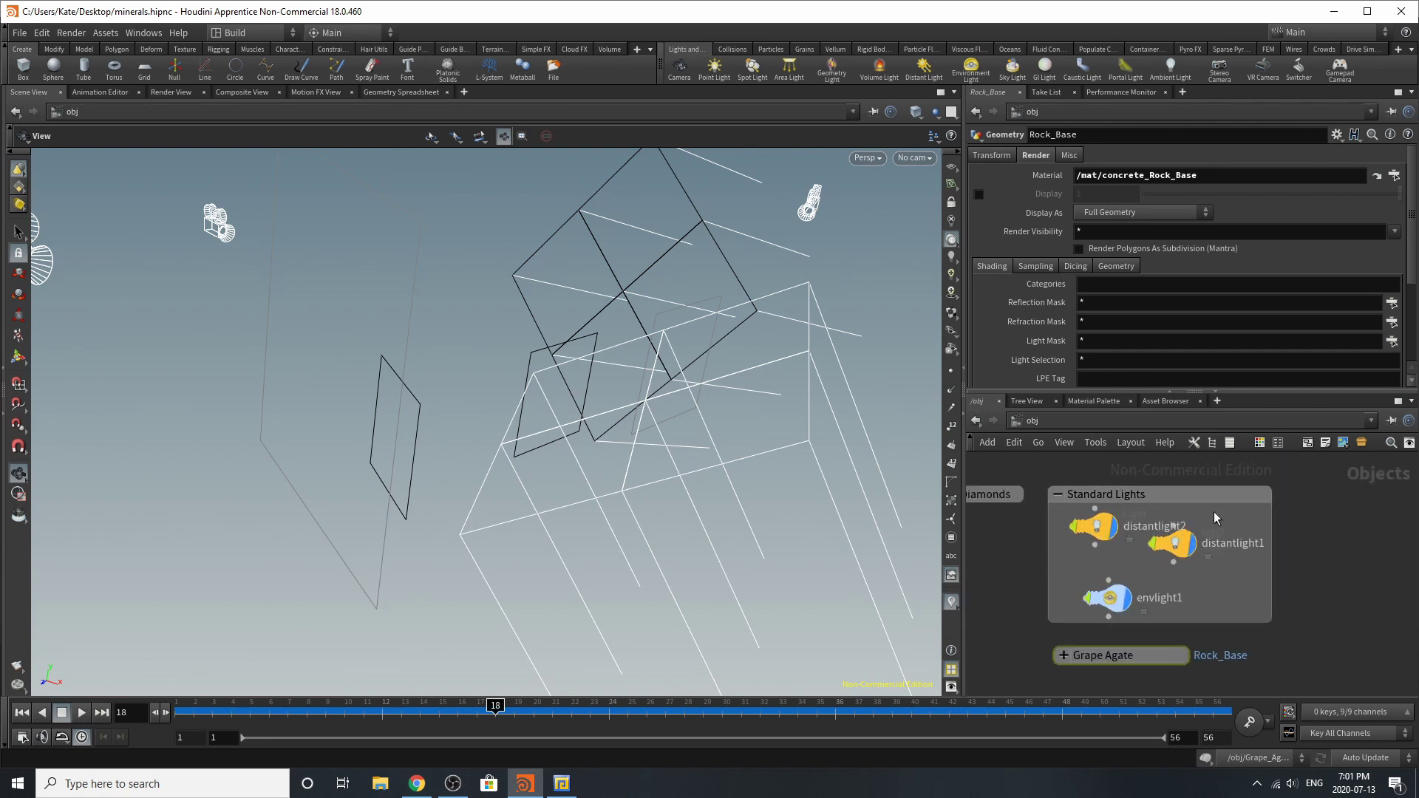
{"action": "left_click_drag", "start_coordinate": [1103, 537], "coordinate": [1096, 537]}
{"action": "left_click", "coordinate": [1095, 537]}
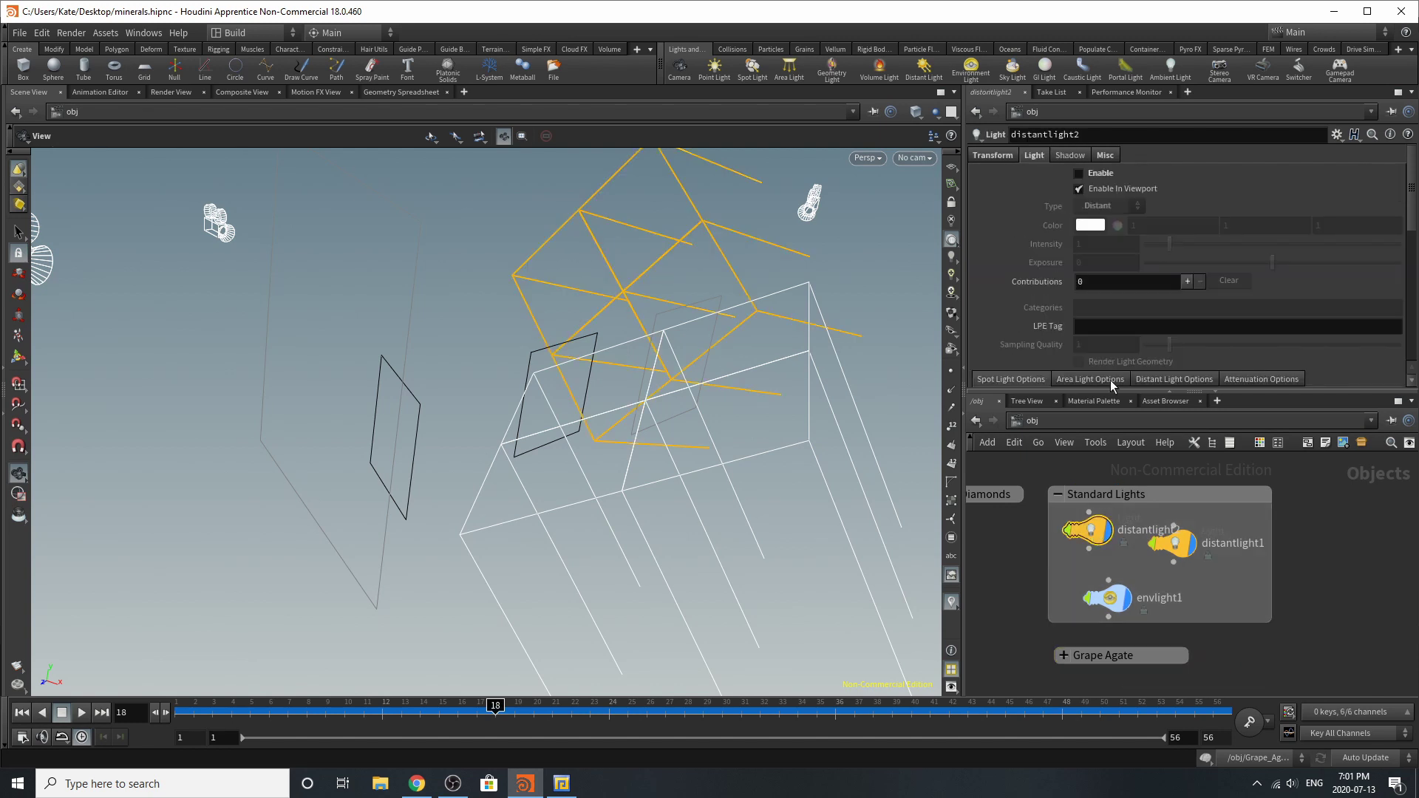
{"action": "scroll", "coordinate": [1097, 255], "scroll_direction": "down", "scroll_amount": 2}
{"action": "scroll", "coordinate": [1097, 255], "scroll_direction": "up", "scroll_amount": 3}
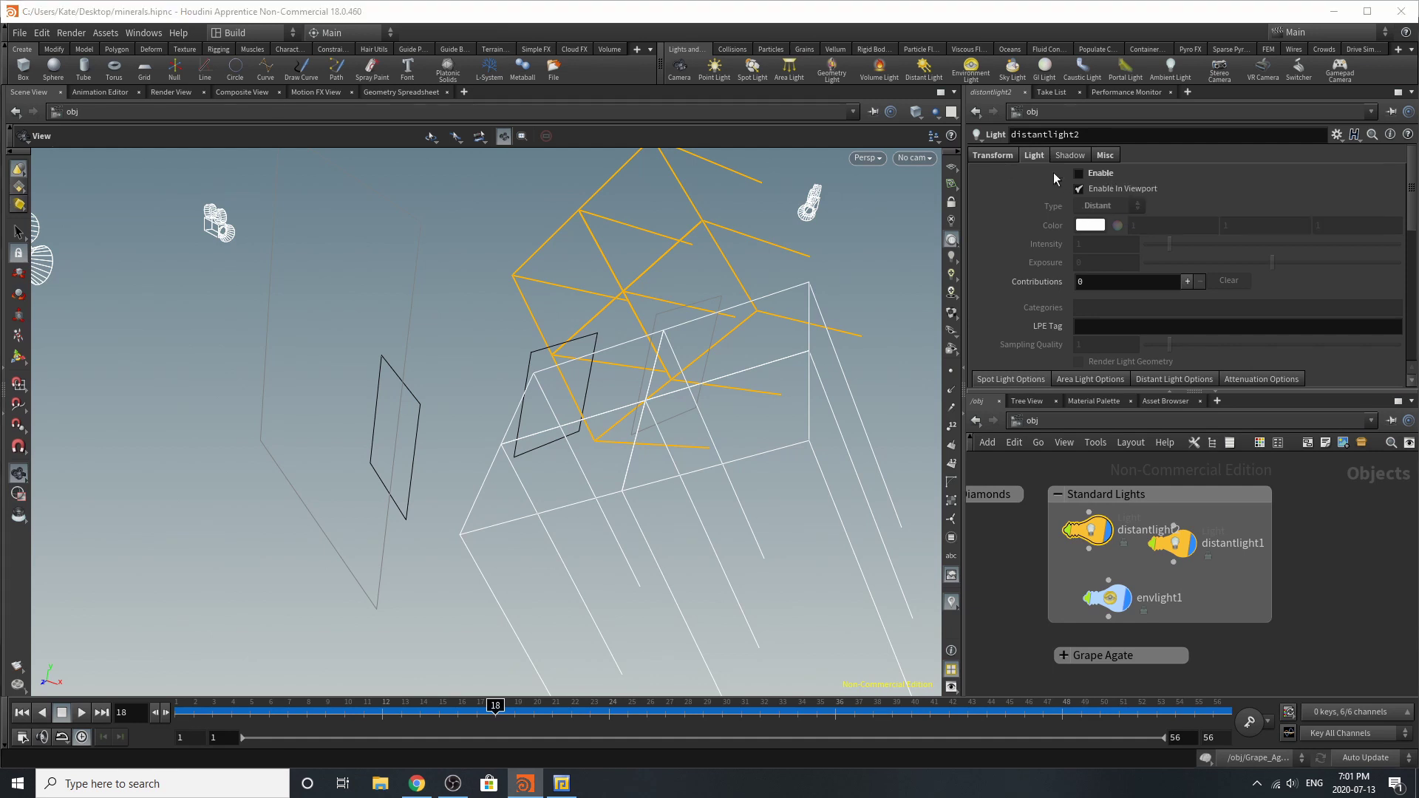
{"action": "left_click", "coordinate": [992, 156]}
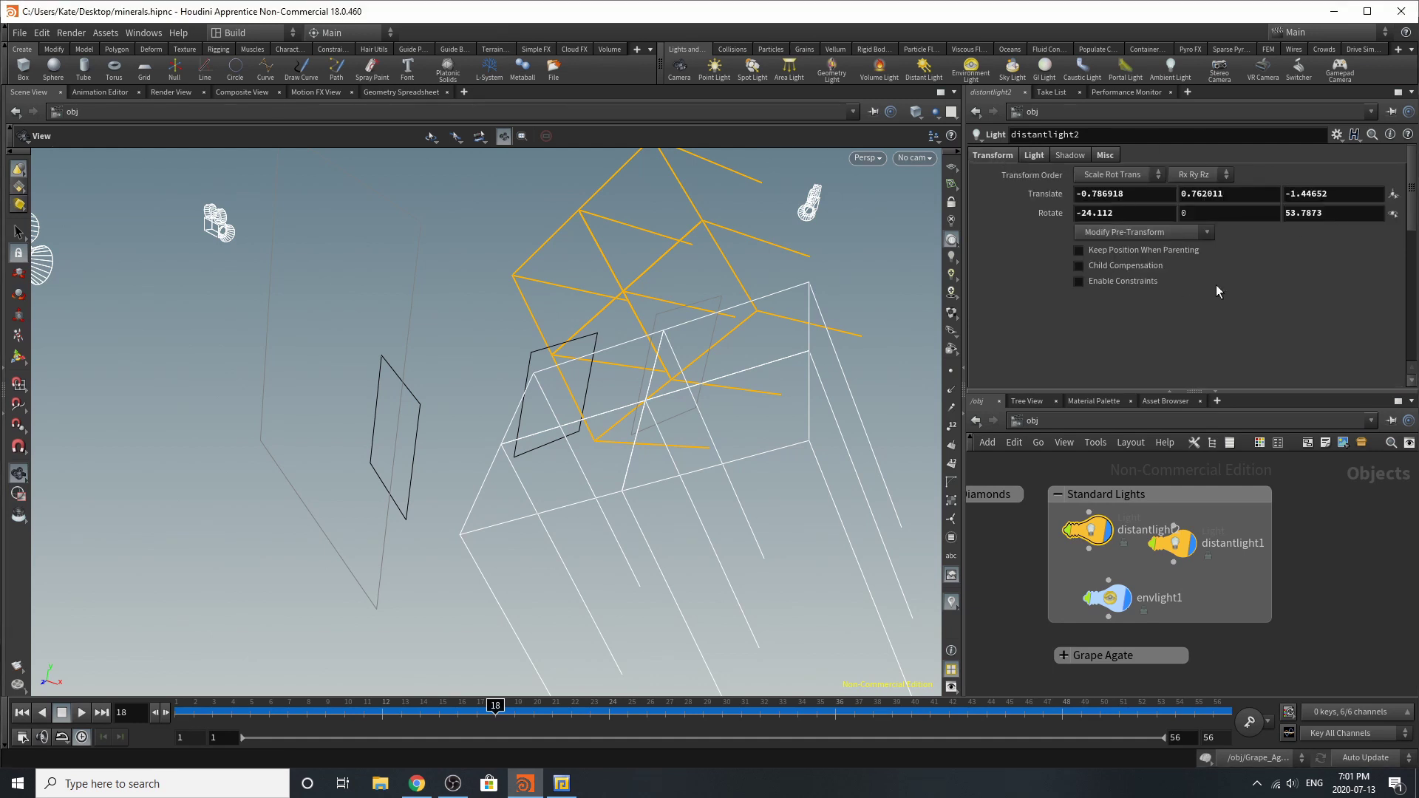
- Move the distantlight1 node clear of the distantlight2 label and review its light and transform settings
{"action": "left_click_drag", "start_coordinate": [1192, 554], "coordinate": [1182, 565]}
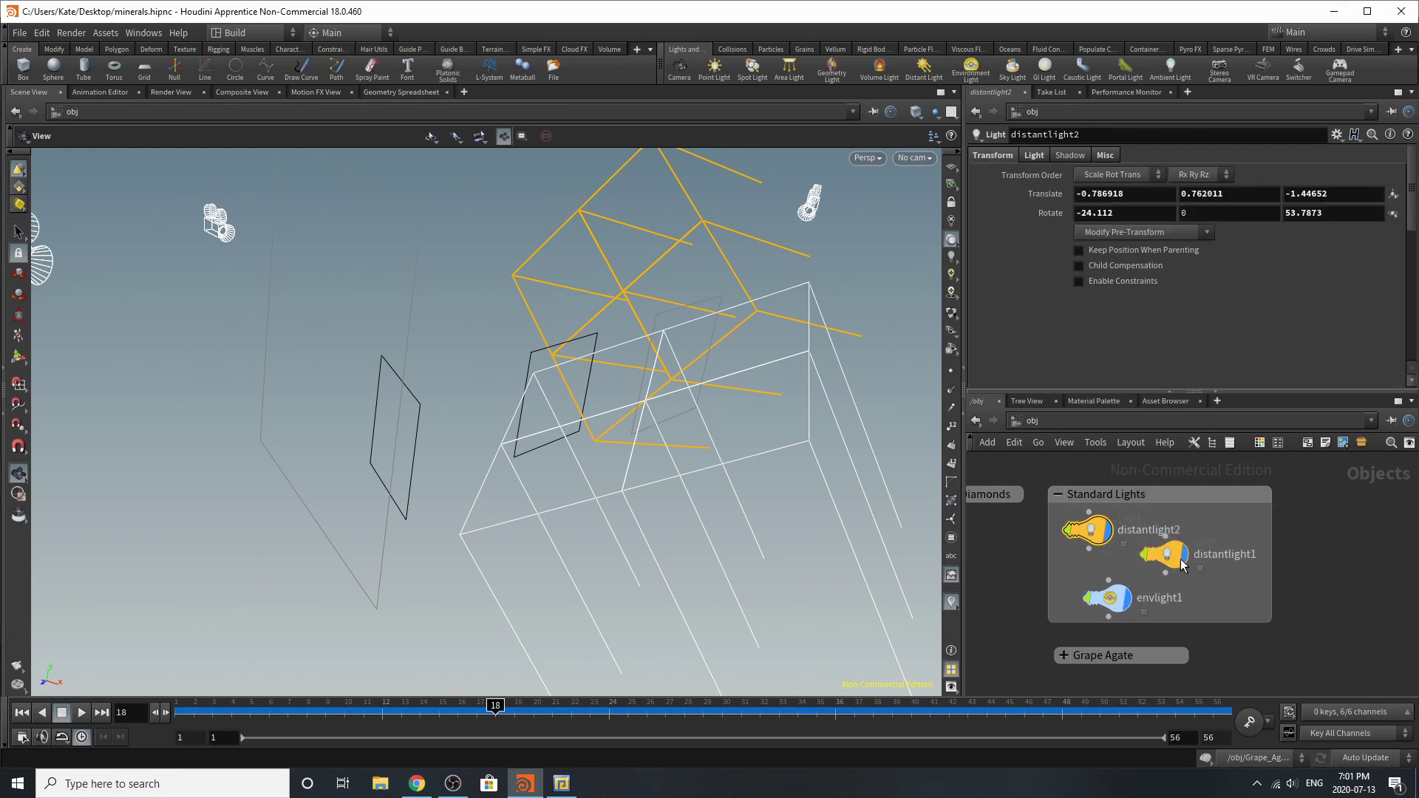
{"action": "mouse_move", "coordinate": [1181, 565]}
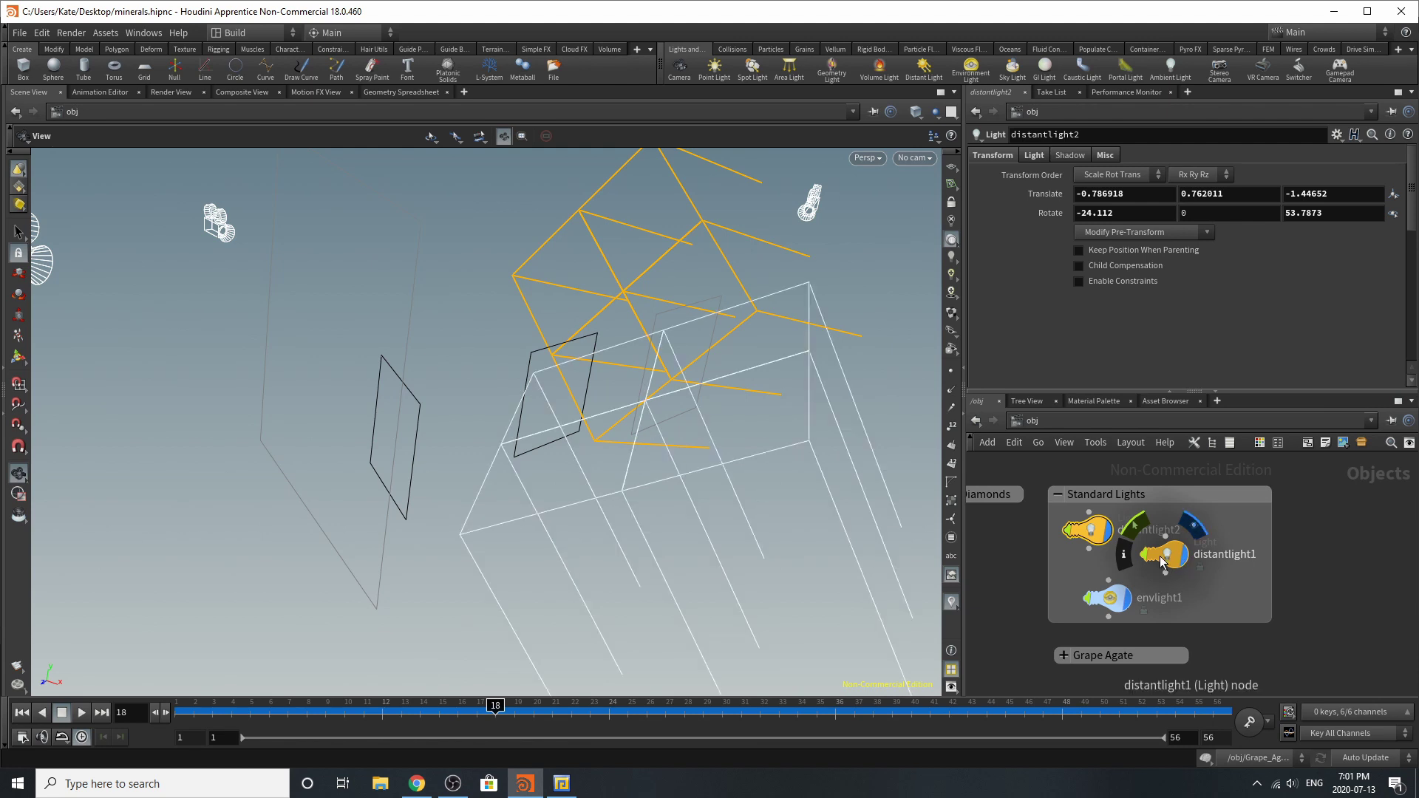
{"action": "left_click", "coordinate": [1176, 560]}
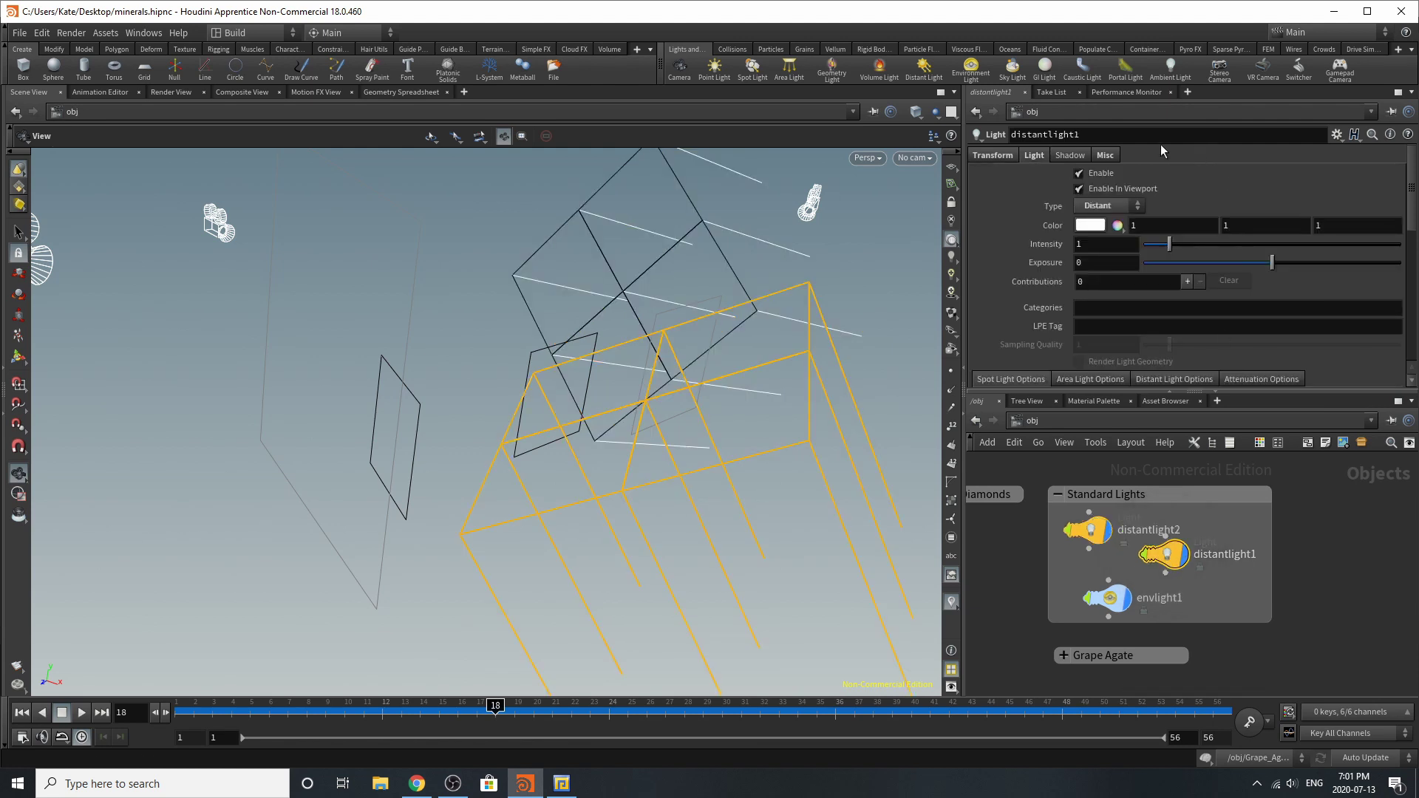
{"action": "left_click", "coordinate": [978, 157]}
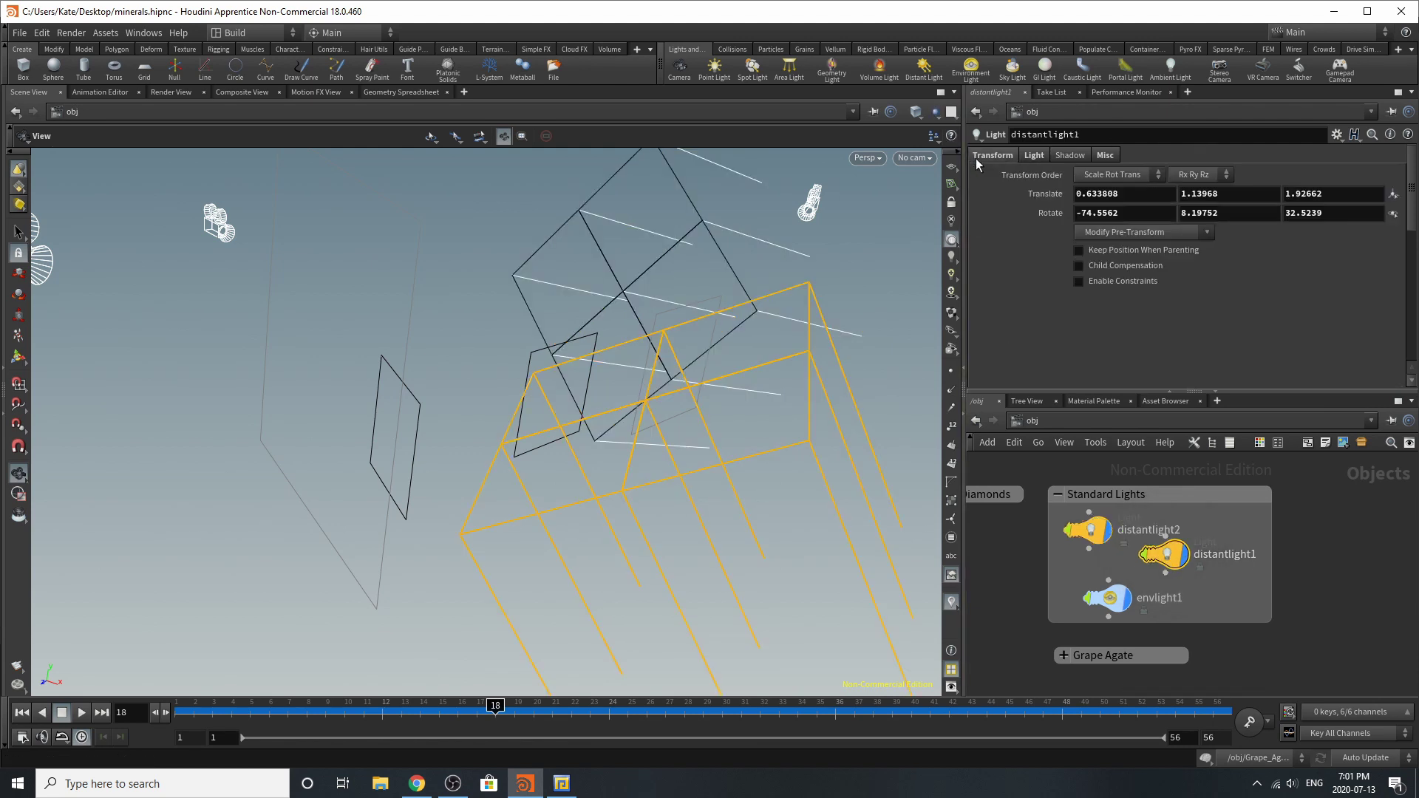
- Review the light and transform settings of the envlight1 environment light
{"action": "left_click", "coordinate": [1120, 607]}
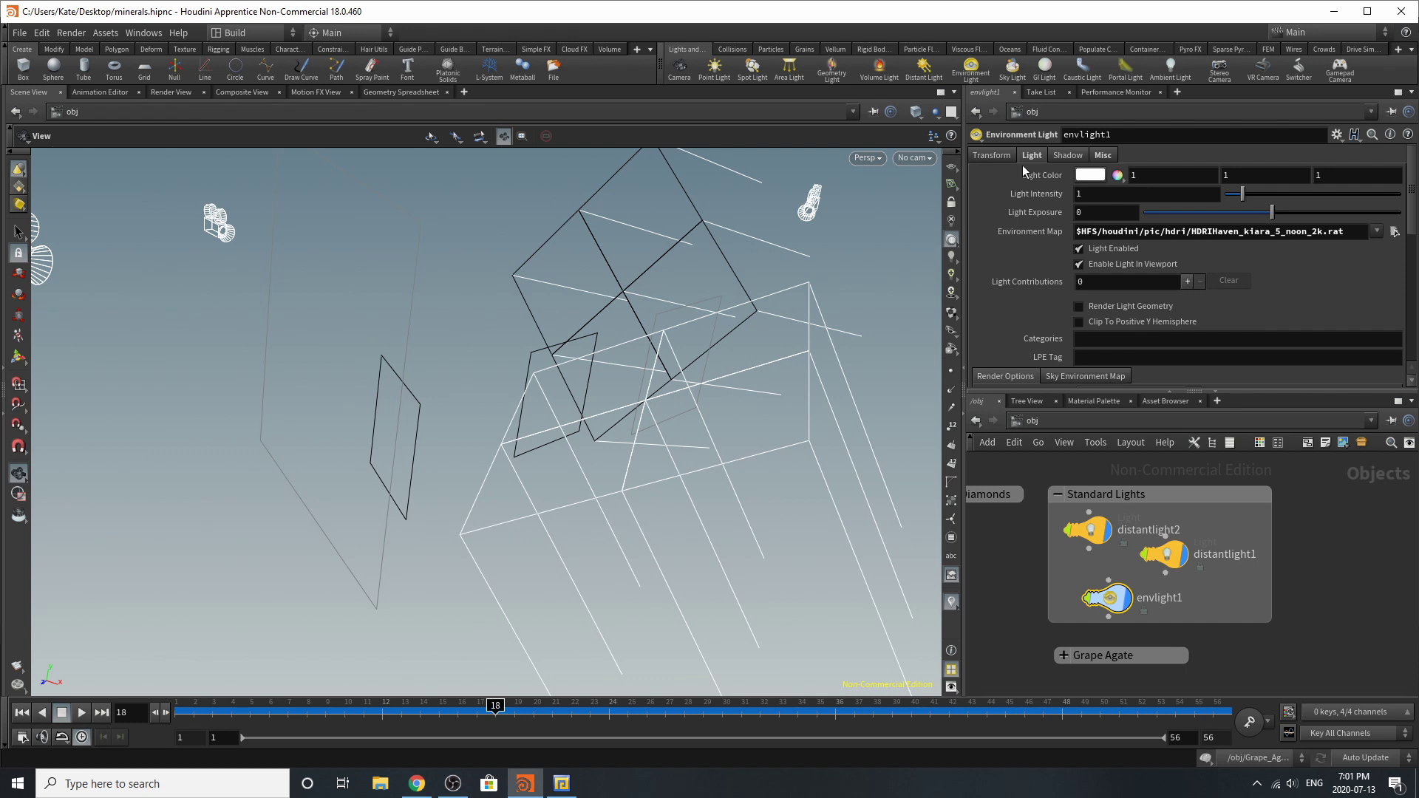
{"action": "left_click", "coordinate": [992, 156]}
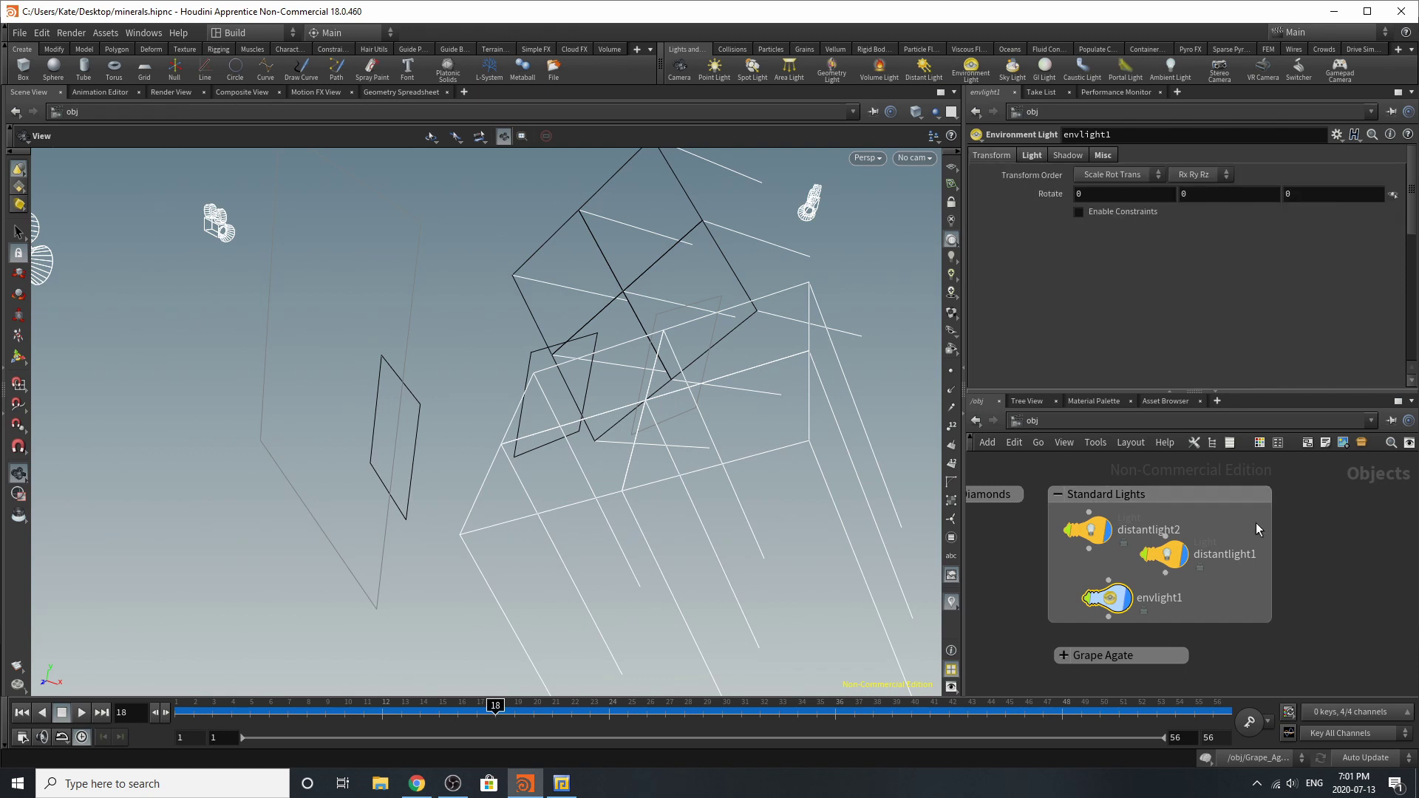
{"action": "scroll", "coordinate": [1260, 528], "scroll_direction": "down", "scroll_amount": 3}
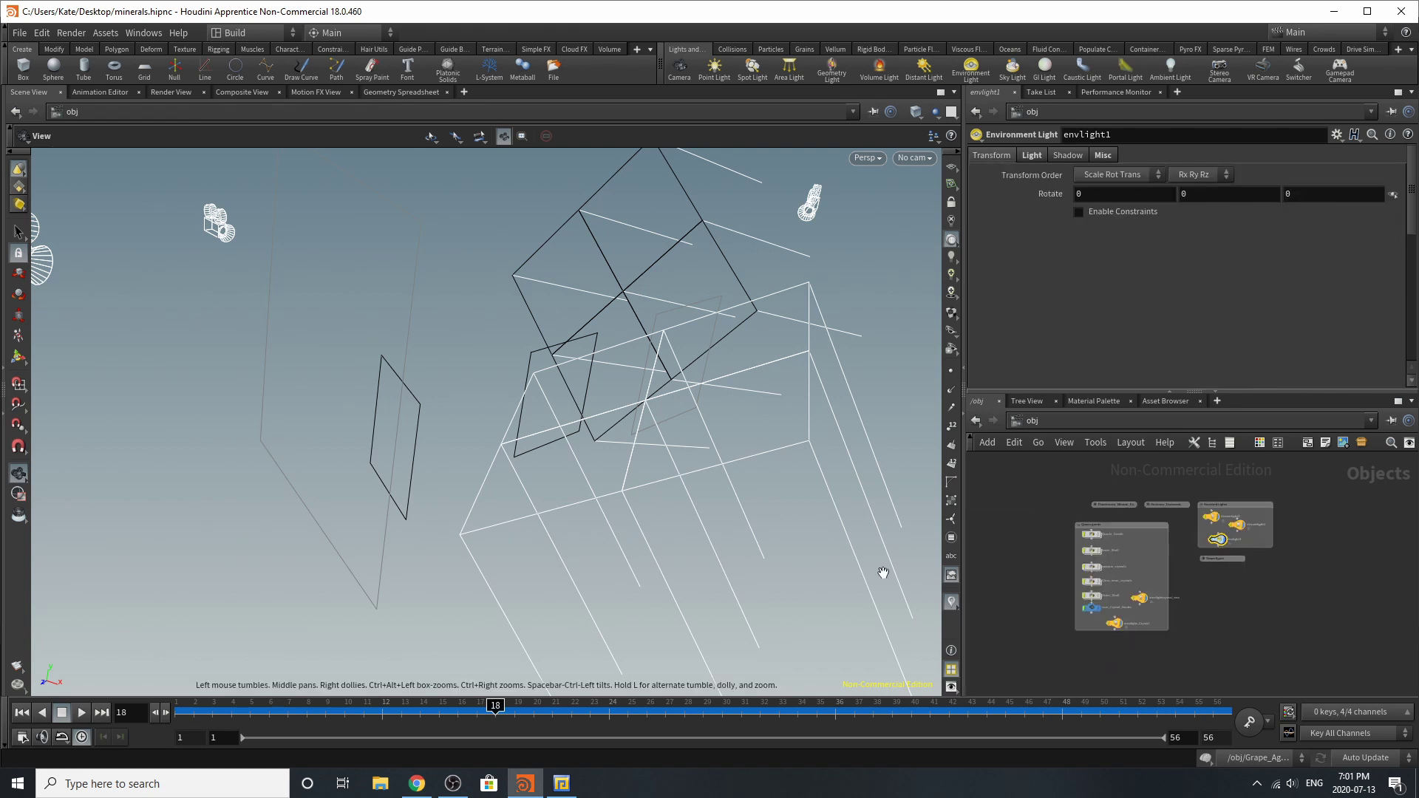
{"action": "scroll", "coordinate": [1104, 562], "scroll_direction": "up", "scroll_amount": 4}
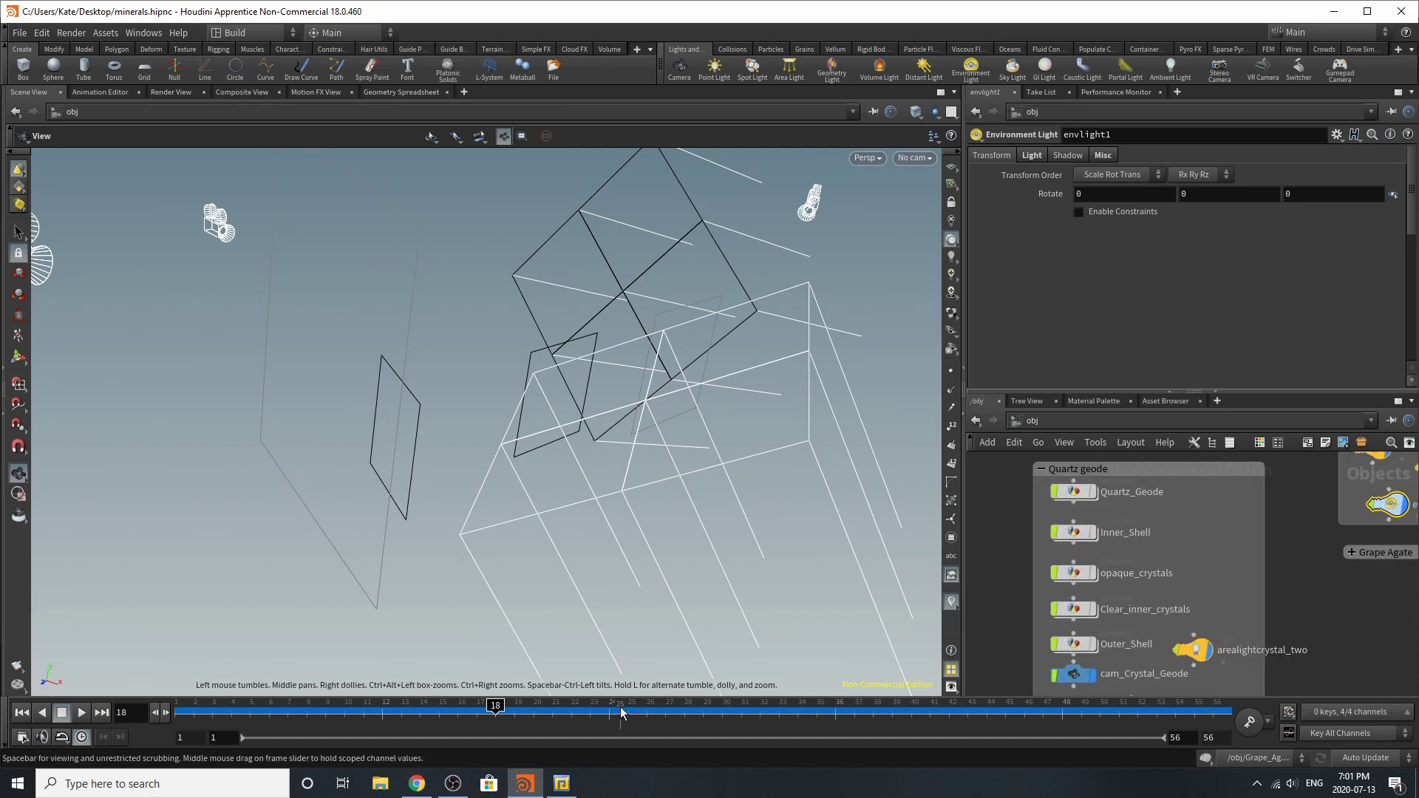
- Open the geode001.jpeg render from File Explorer, examine it in Photos, and close it to return to Houdini
{"action": "left_click", "coordinate": [381, 780]}
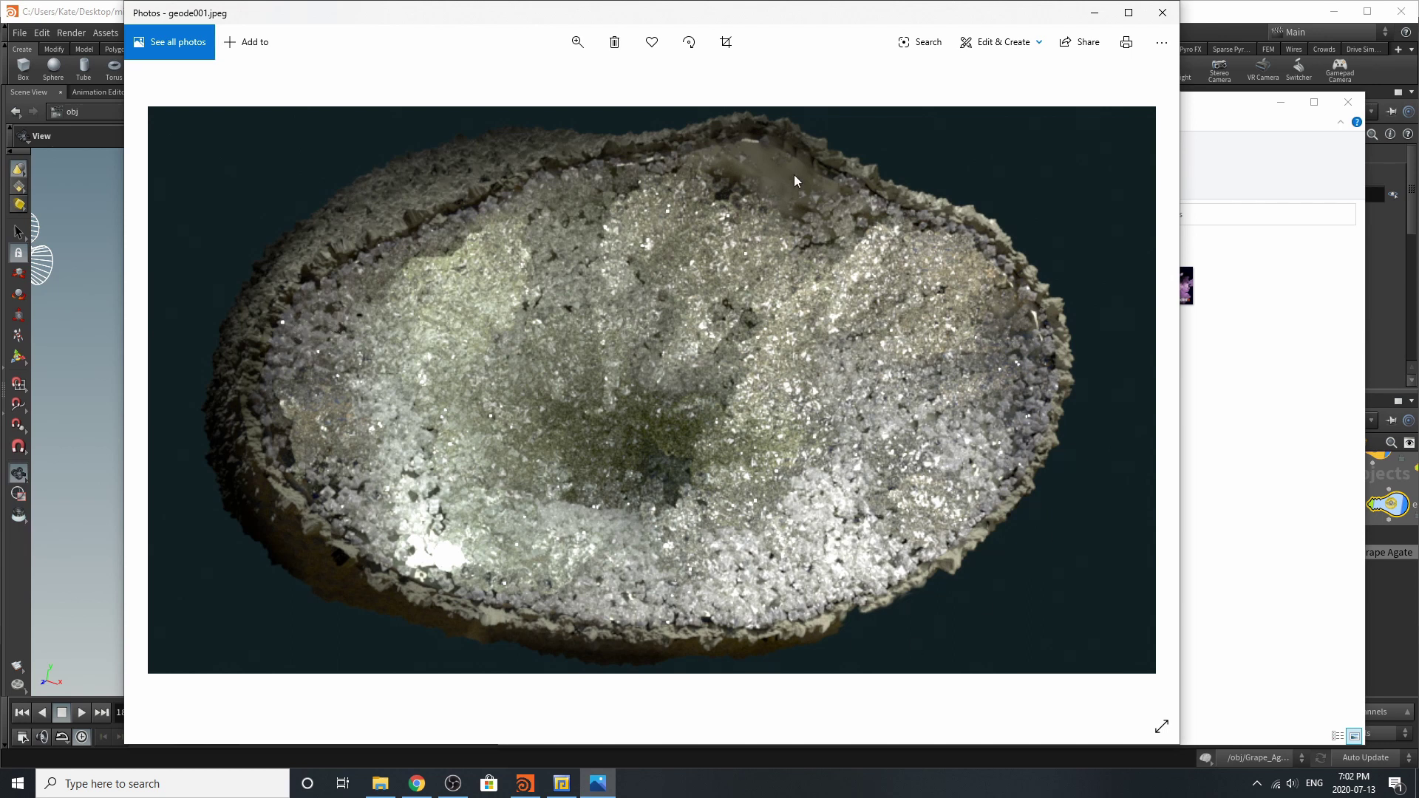
{"action": "left_click", "coordinate": [1162, 42]}
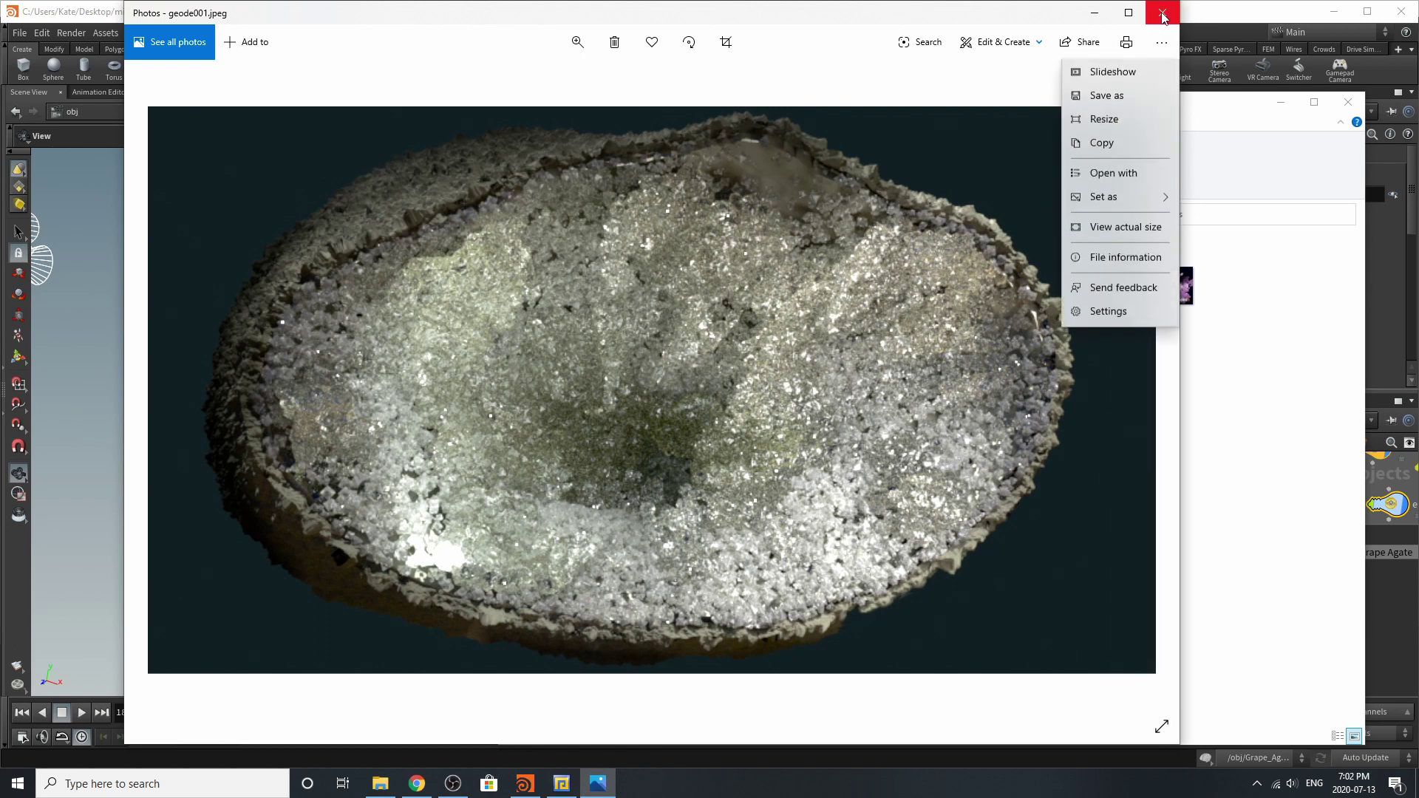
{"action": "left_click", "coordinate": [1162, 13]}
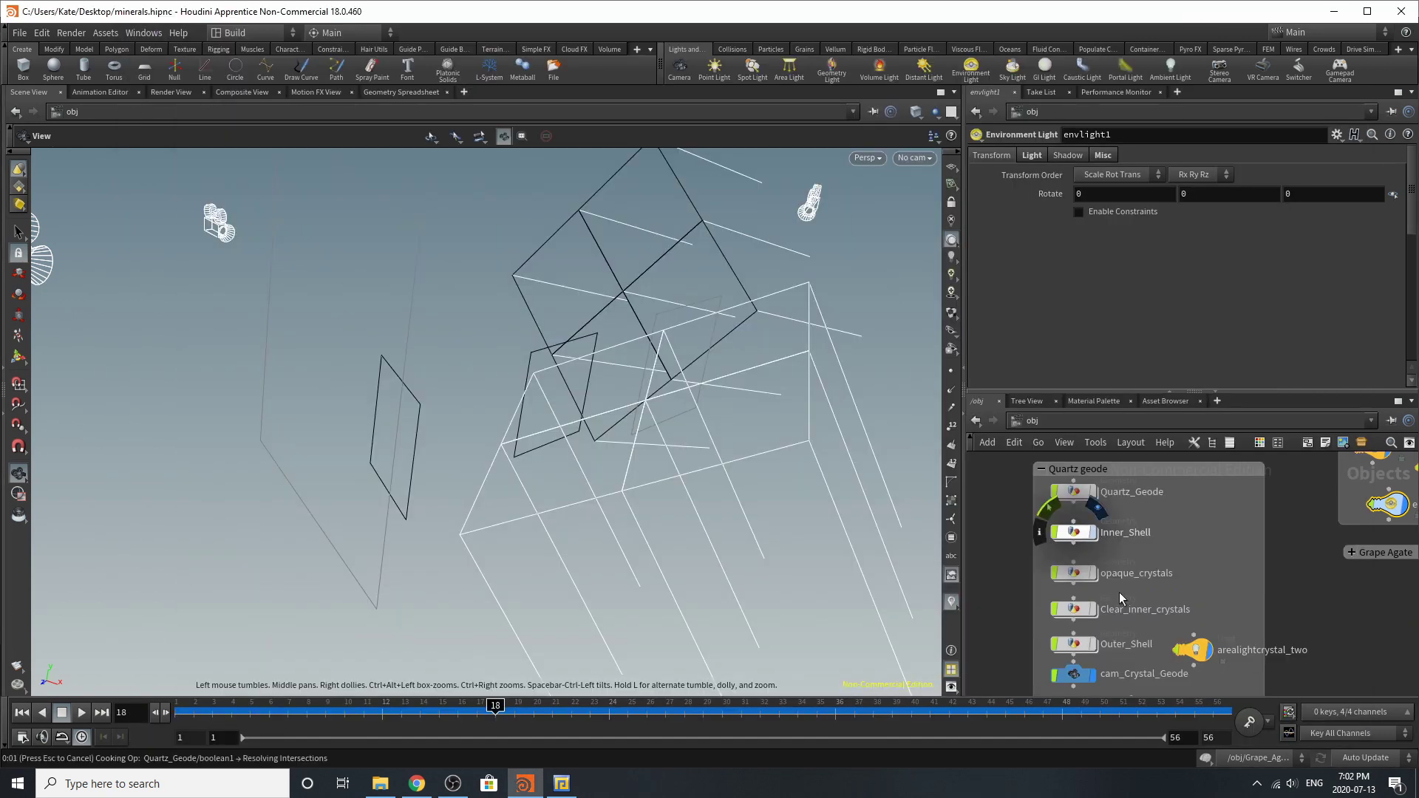
- Display the Inner_Shell, opaque_crystals, Clear_inner_crystals and Outer_Shell objects and look through the cam_Crystal_Geode camera
{"action": "mouse_move", "coordinate": [1099, 581]}
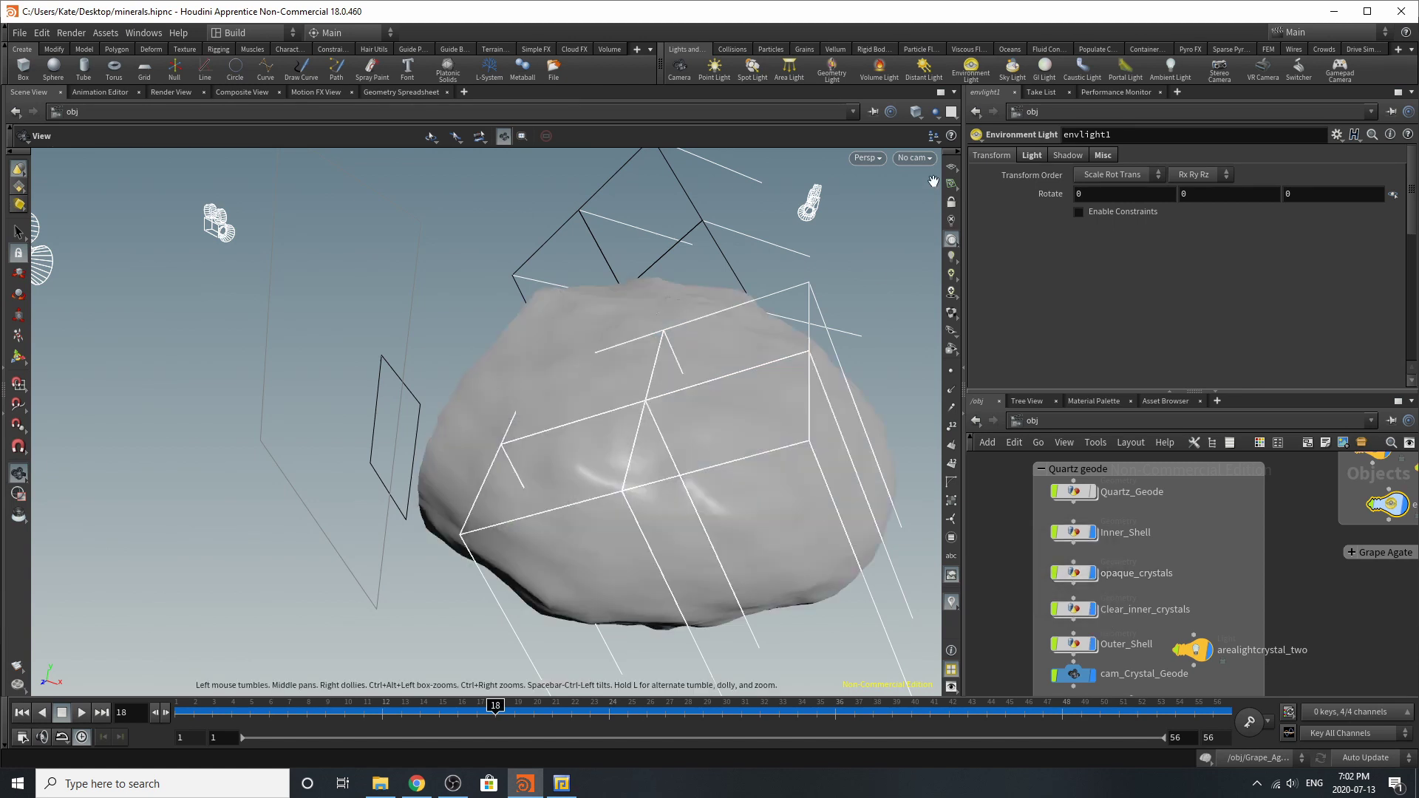
{"action": "left_click", "coordinate": [913, 157]}
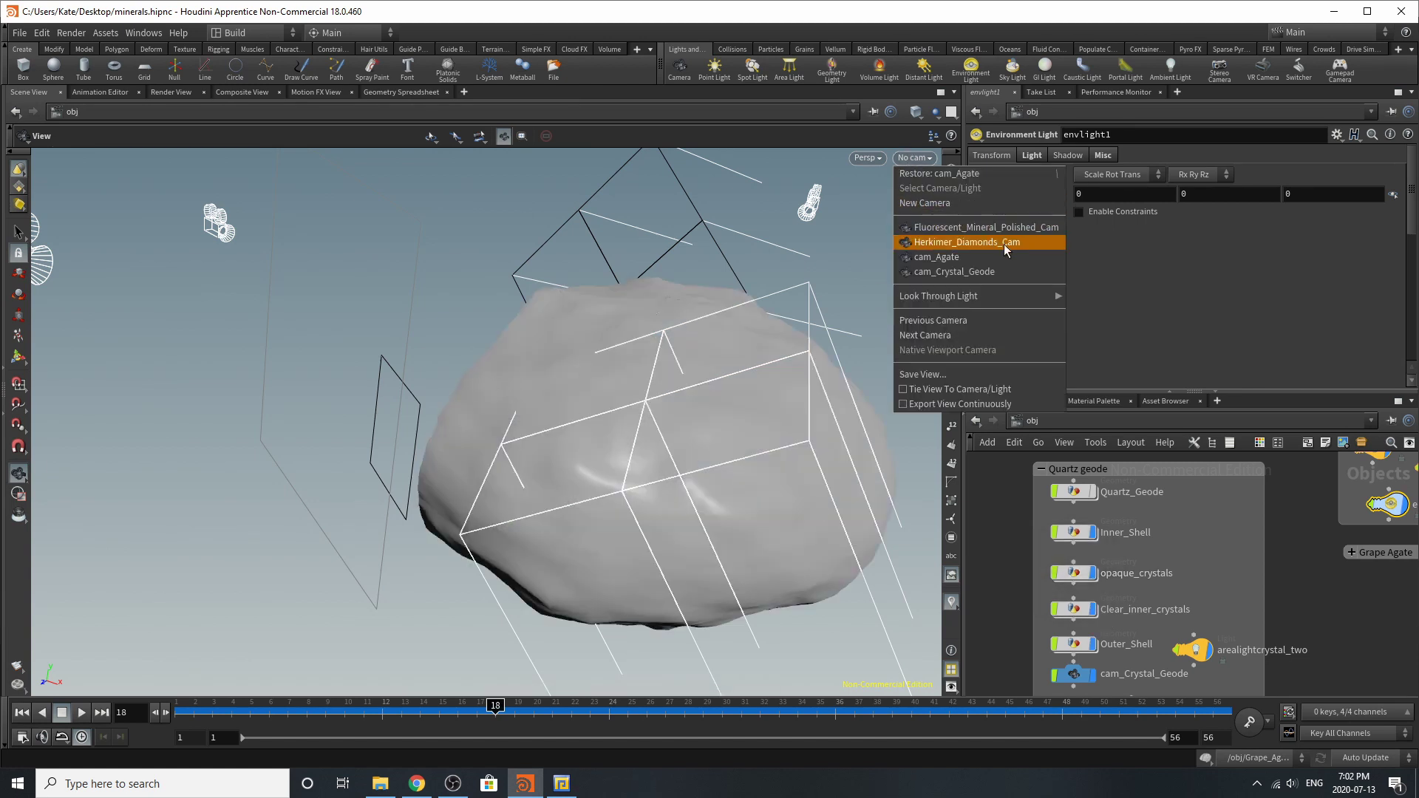
{"action": "left_click", "coordinate": [991, 270]}
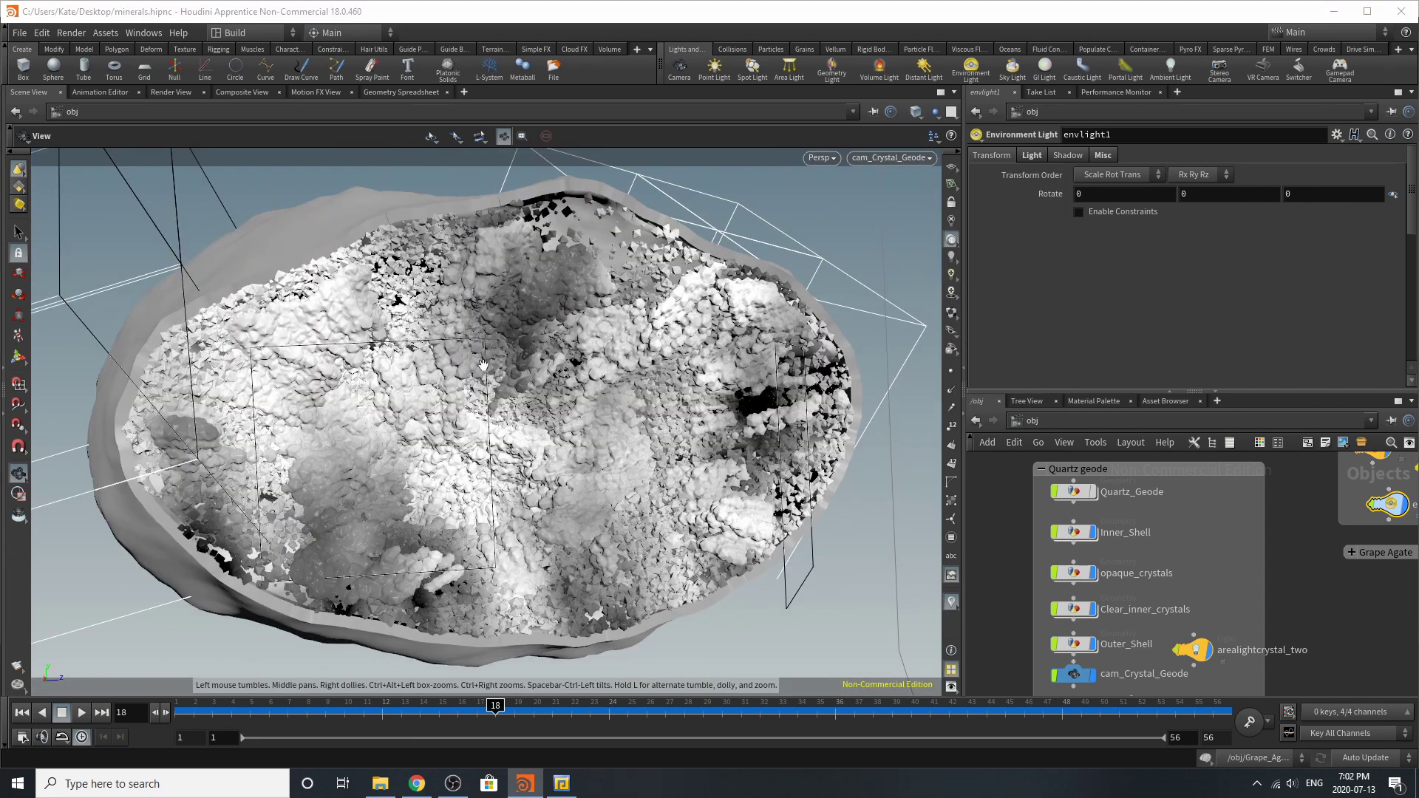
- Open the Quartz_Geode object's network and display the output of its sphere1 node
{"action": "double_click", "coordinate": [1096, 491]}
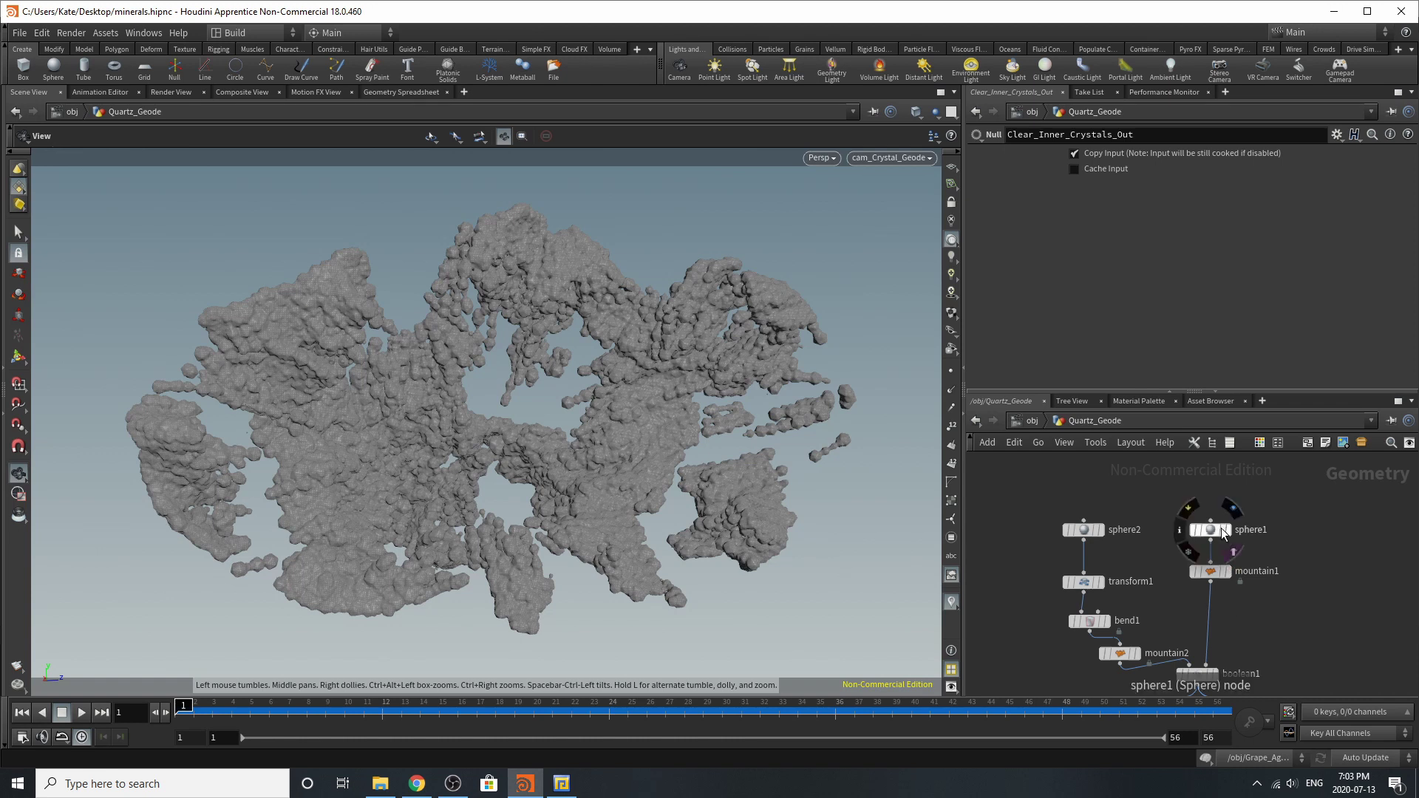
{"action": "left_click", "coordinate": [1223, 530]}
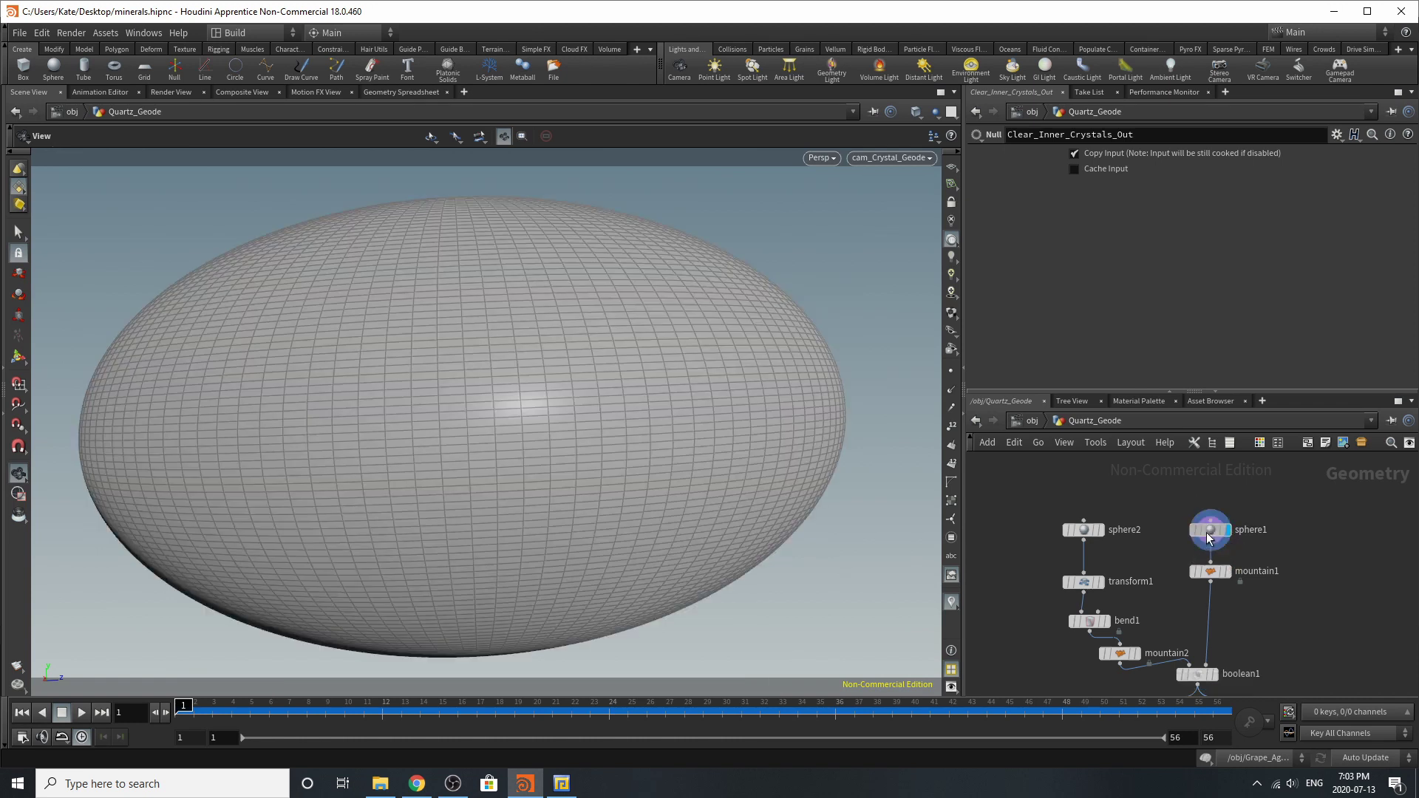
- Review the sphere1 node's settings and shape, and display the mountain1 node's output with its noise parameters
{"action": "left_click", "coordinate": [1209, 534]}
{"action": "left_click_drag", "start_coordinate": [467, 396], "coordinate": [459, 443]}
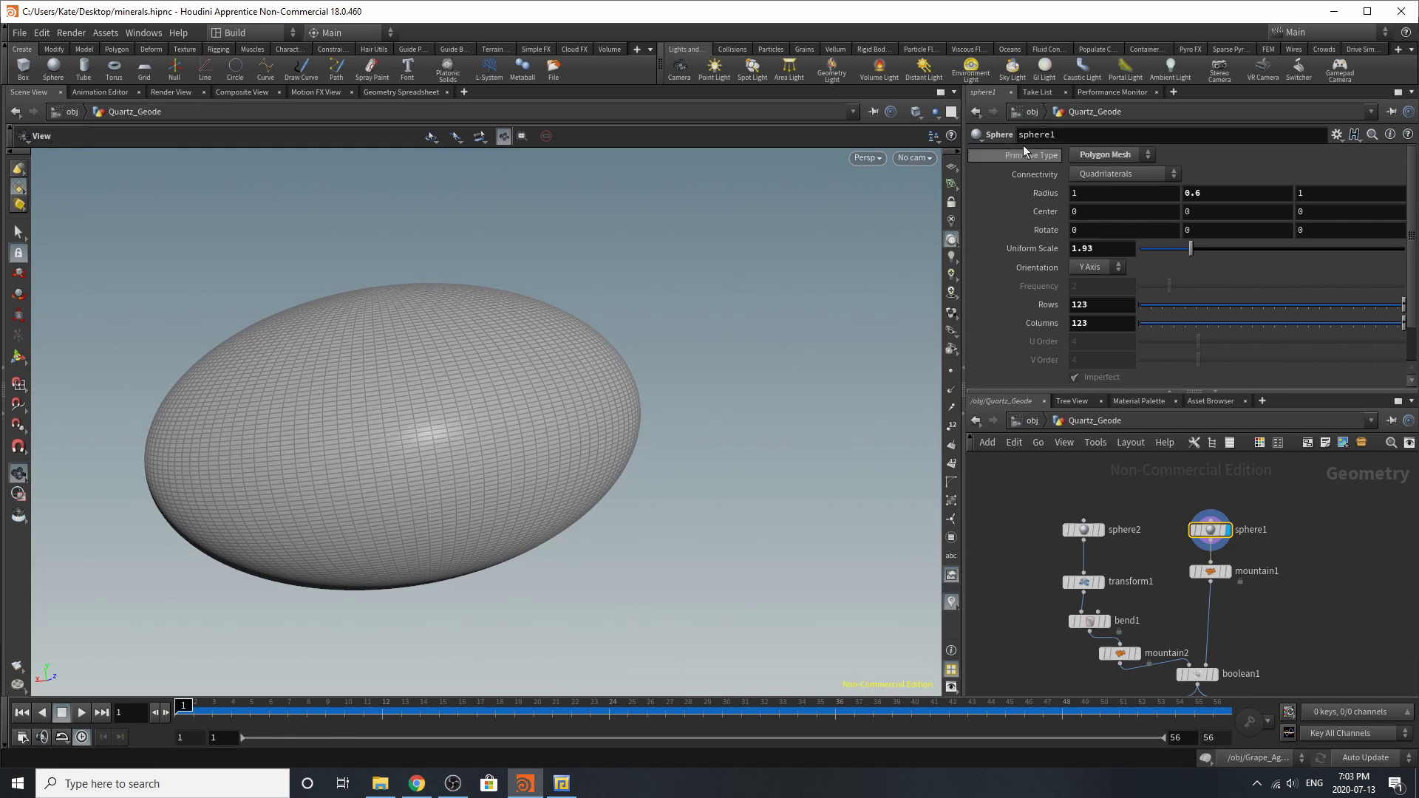
{"action": "left_click_drag", "start_coordinate": [532, 399], "coordinate": [554, 381]}
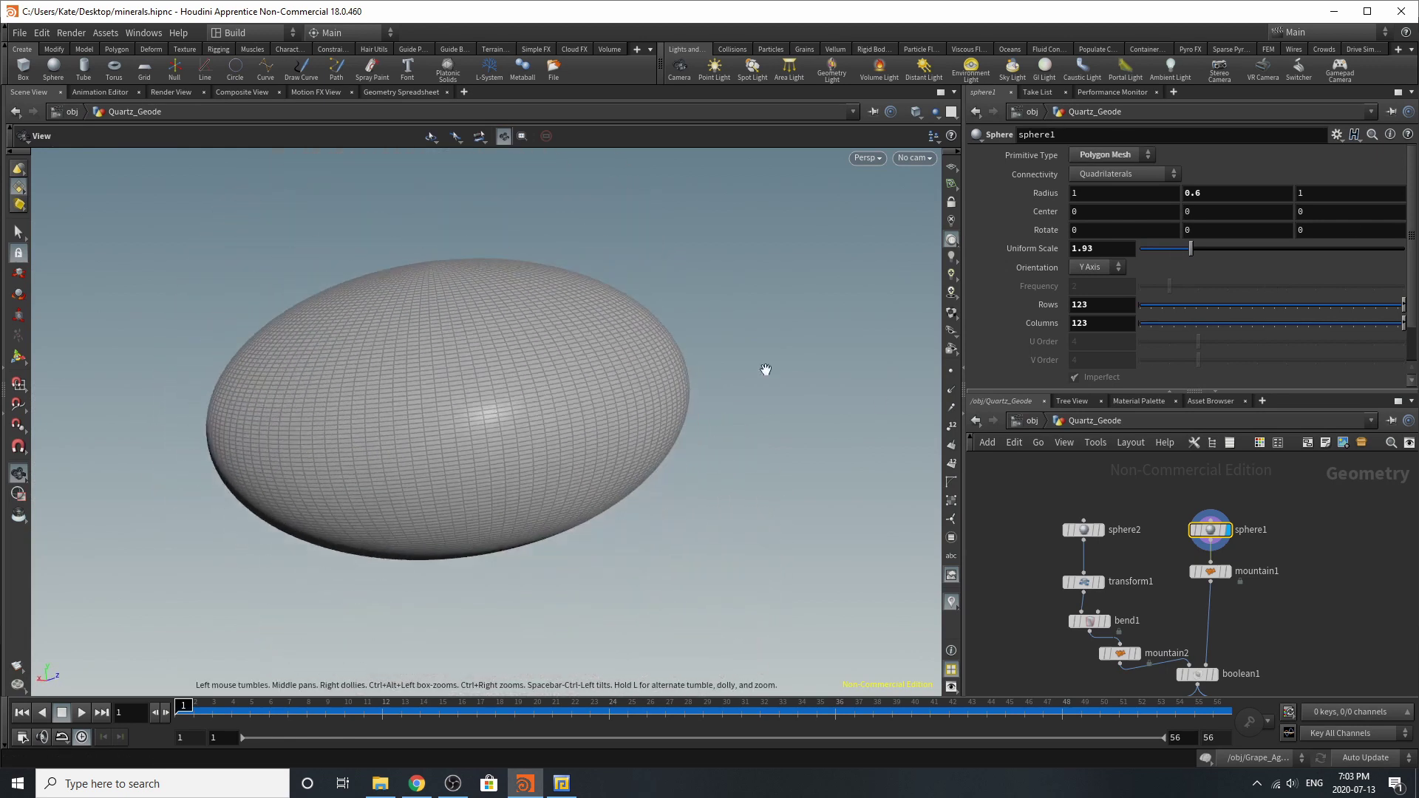
{"action": "left_click", "coordinate": [1227, 571]}
{"action": "left_click", "coordinate": [1210, 571]}
{"action": "left_click_drag", "start_coordinate": [685, 372], "coordinate": [663, 406]}
- Display the boolean1 node's output and review its subtract settings and the hollowed geode shape
{"action": "left_click", "coordinate": [1214, 674]}
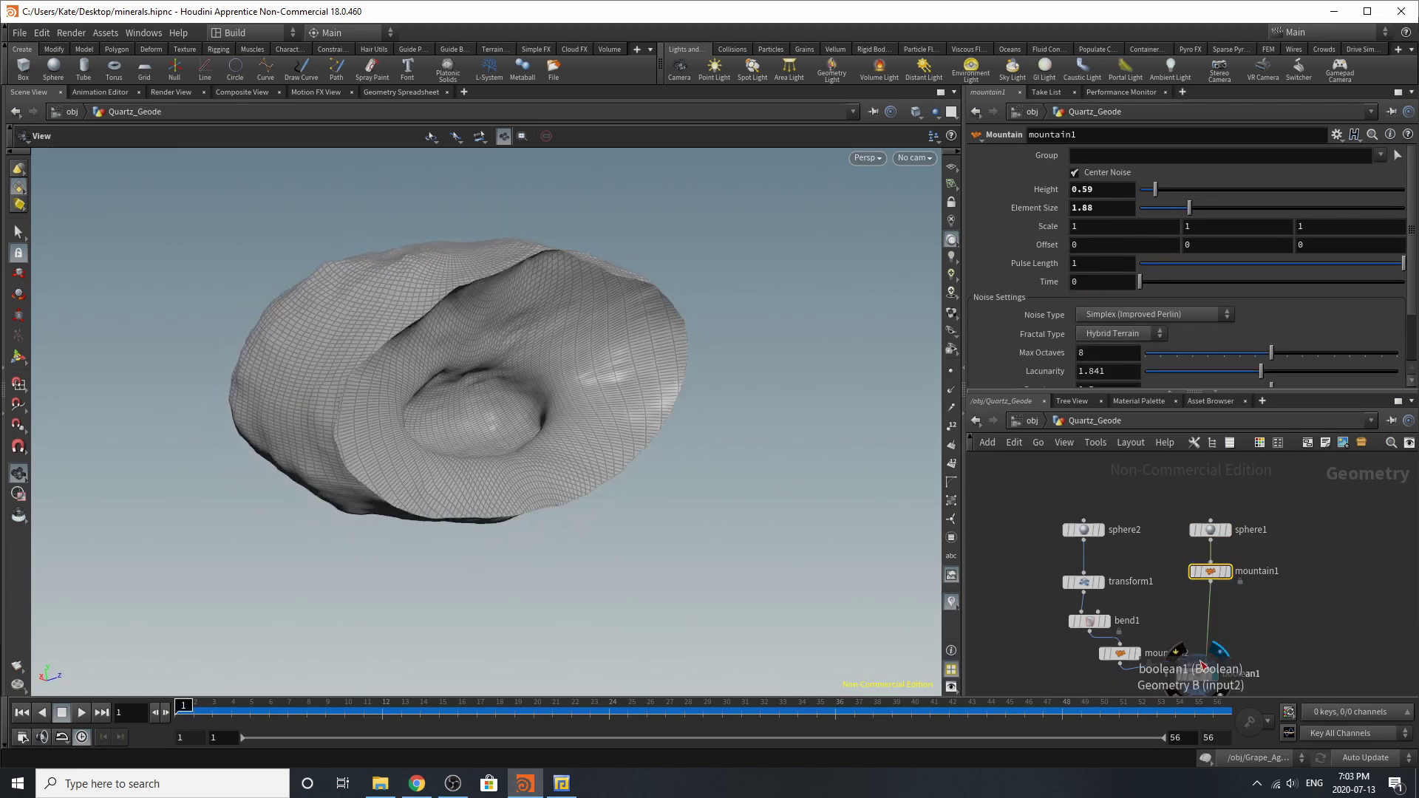
{"action": "left_click", "coordinate": [1197, 673]}
{"action": "left_click_drag", "start_coordinate": [657, 446], "coordinate": [669, 377]}
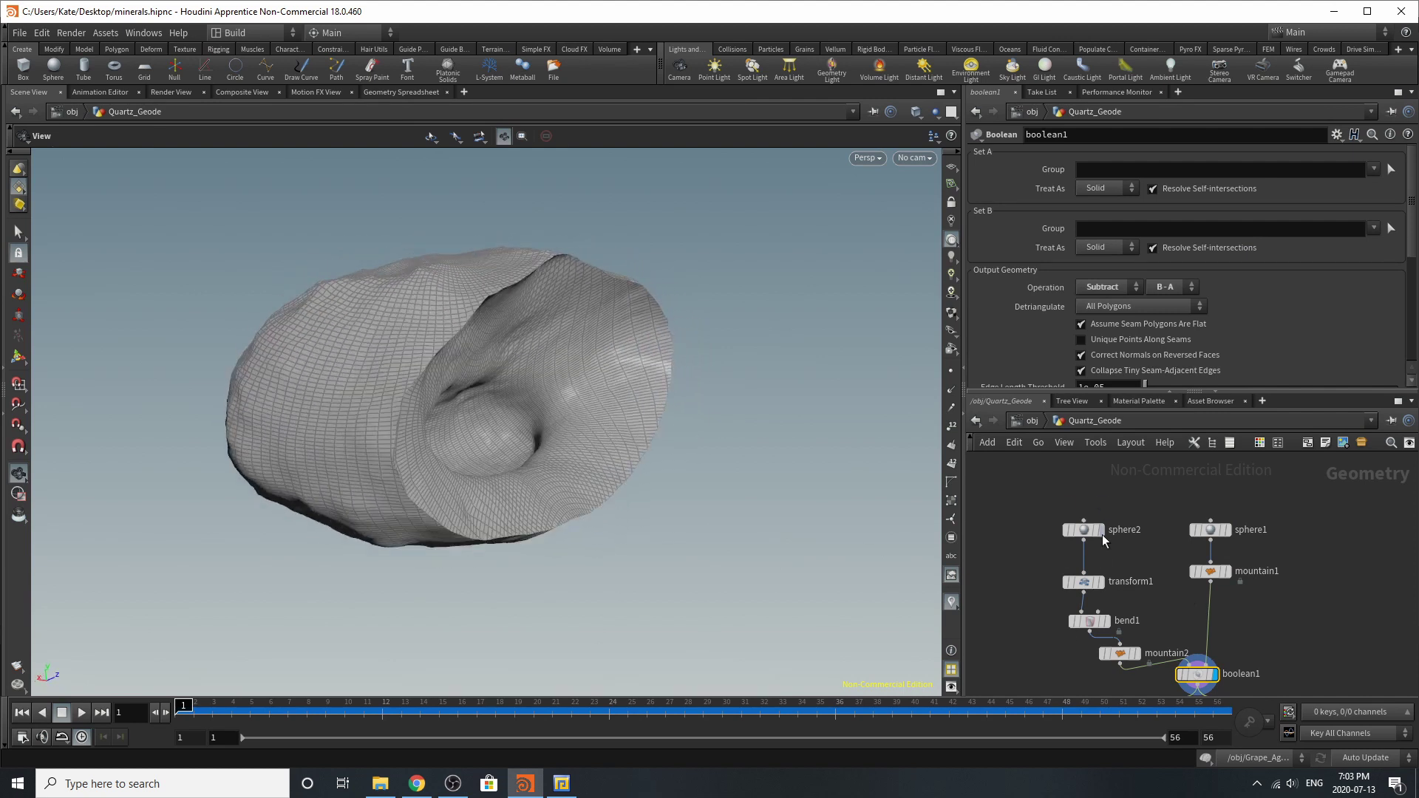
- Display the sphere2 node's output with the mountain2 node as a template overlay and compare the two shapes
{"action": "left_click", "coordinate": [1100, 530]}
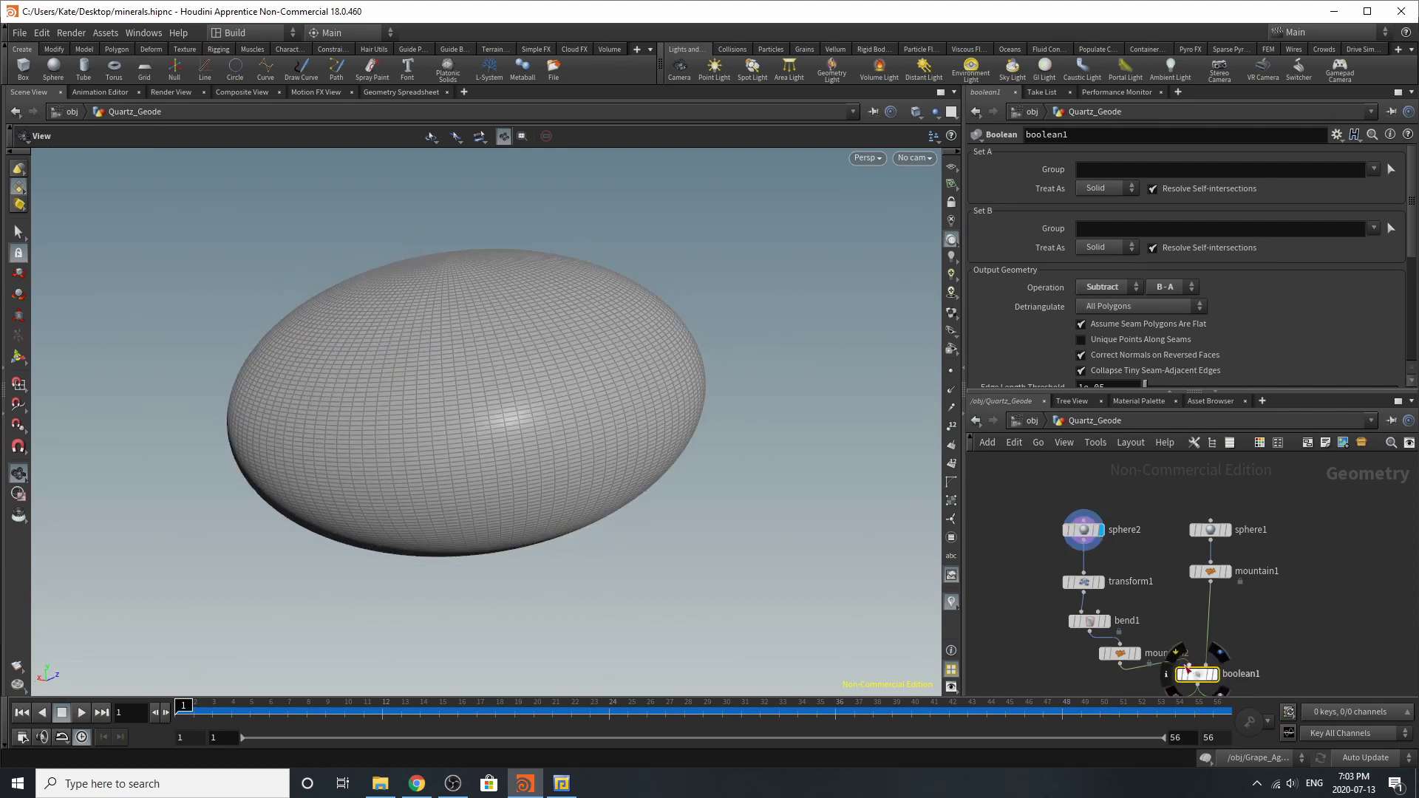
{"action": "left_click", "coordinate": [1133, 654]}
{"action": "left_click_drag", "start_coordinate": [722, 500], "coordinate": [769, 396]}
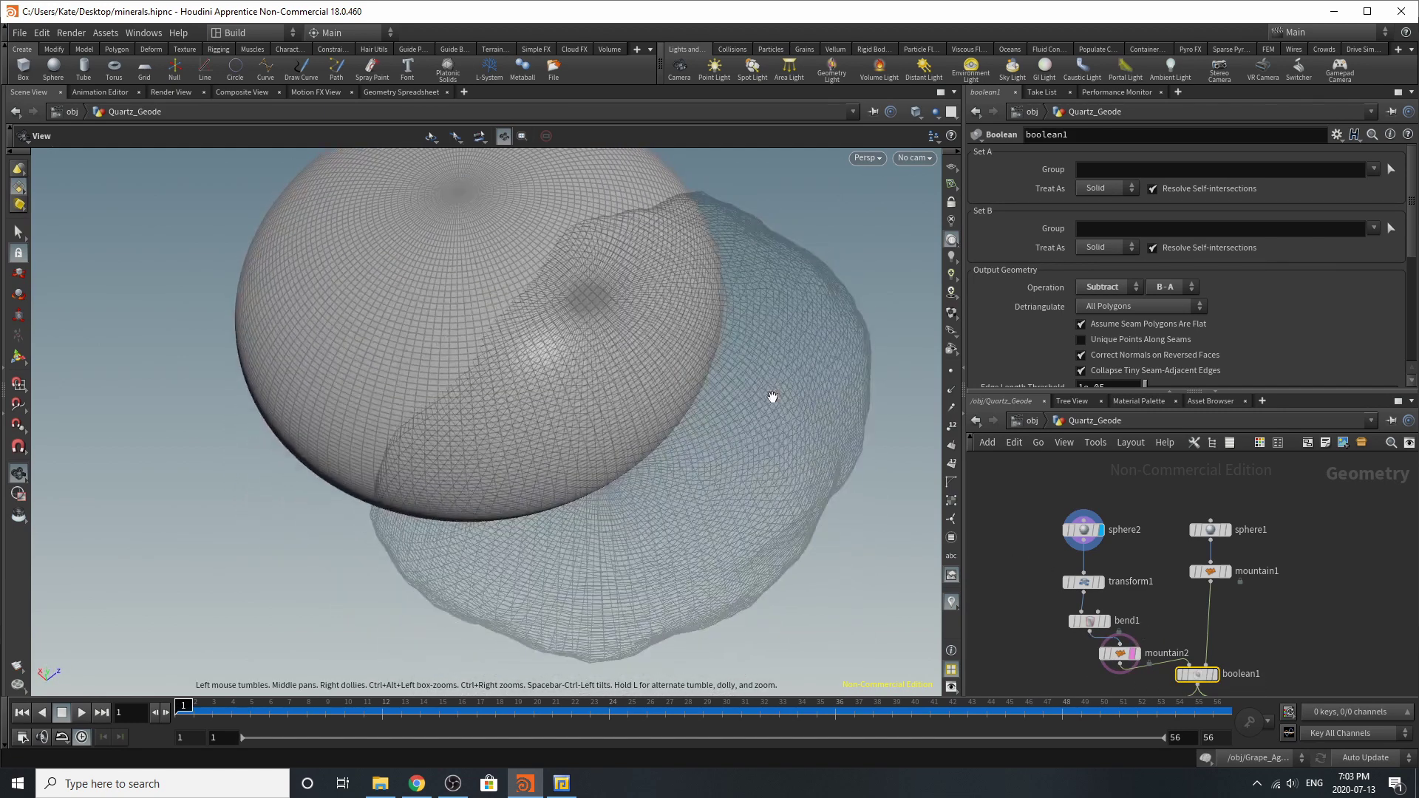
- Review the transform1 settings, and display the bend1 node's output and parameters against the mountain2 template
{"action": "left_click", "coordinate": [1086, 585]}
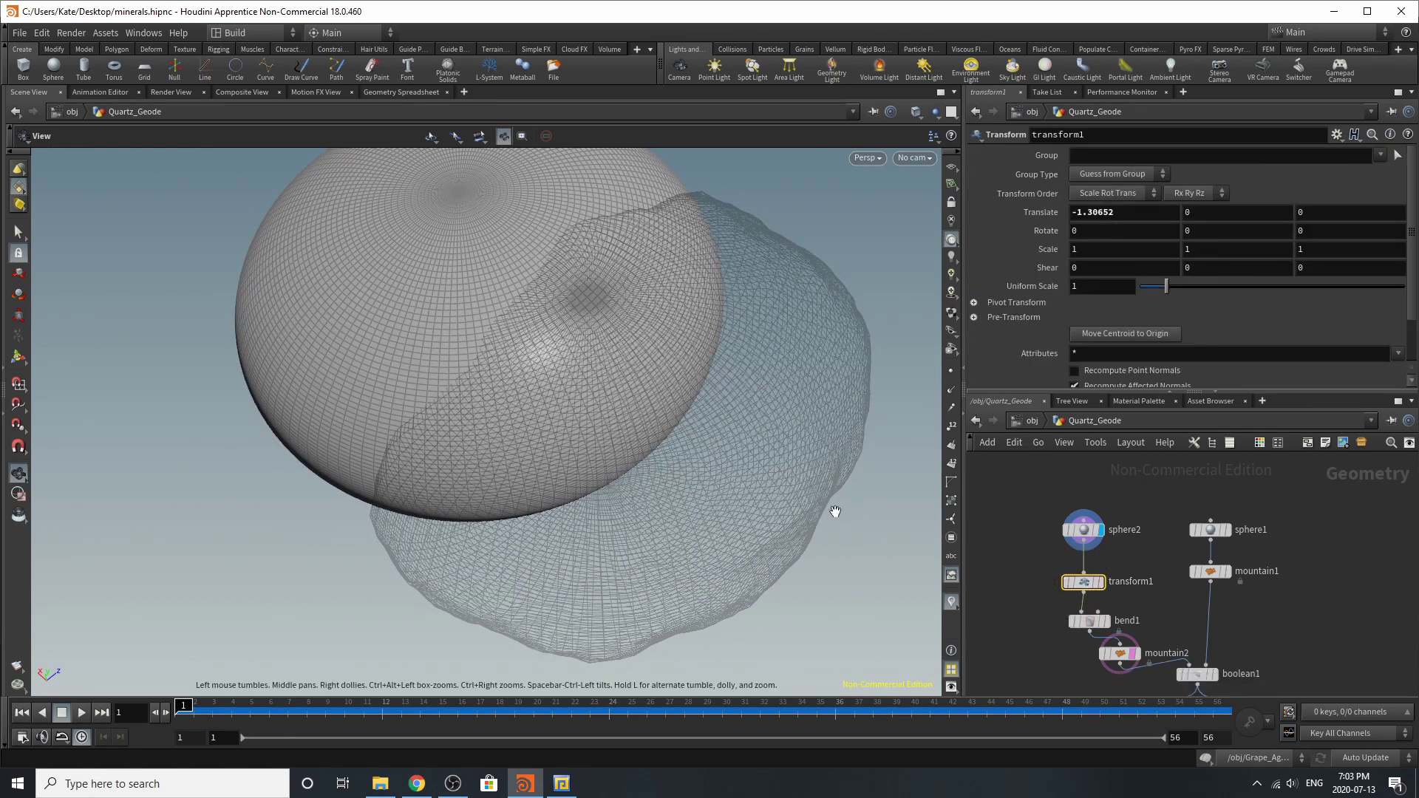
{"action": "left_click", "coordinate": [1092, 621]}
{"action": "left_click", "coordinate": [1106, 621]}
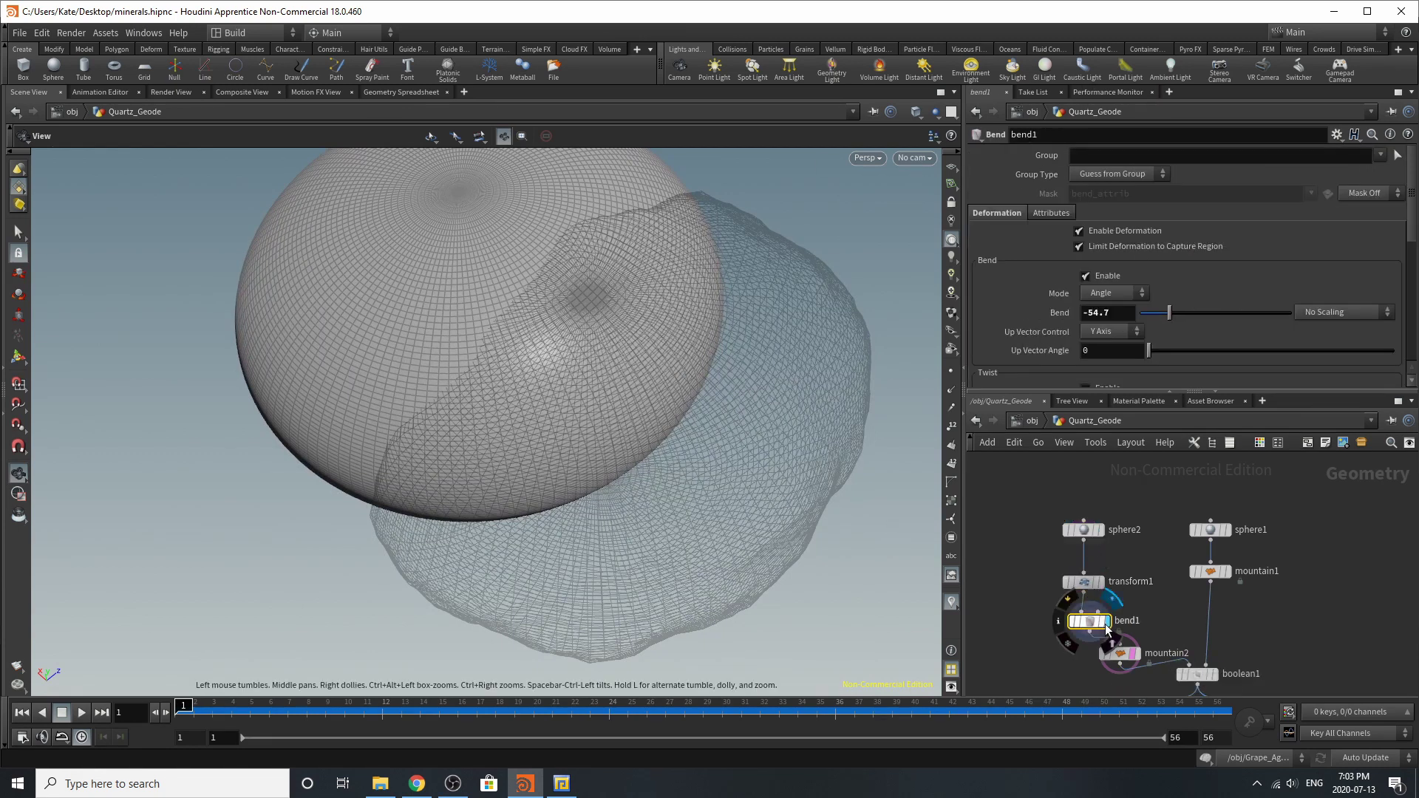
{"action": "left_click_drag", "start_coordinate": [730, 524], "coordinate": [517, 362]}
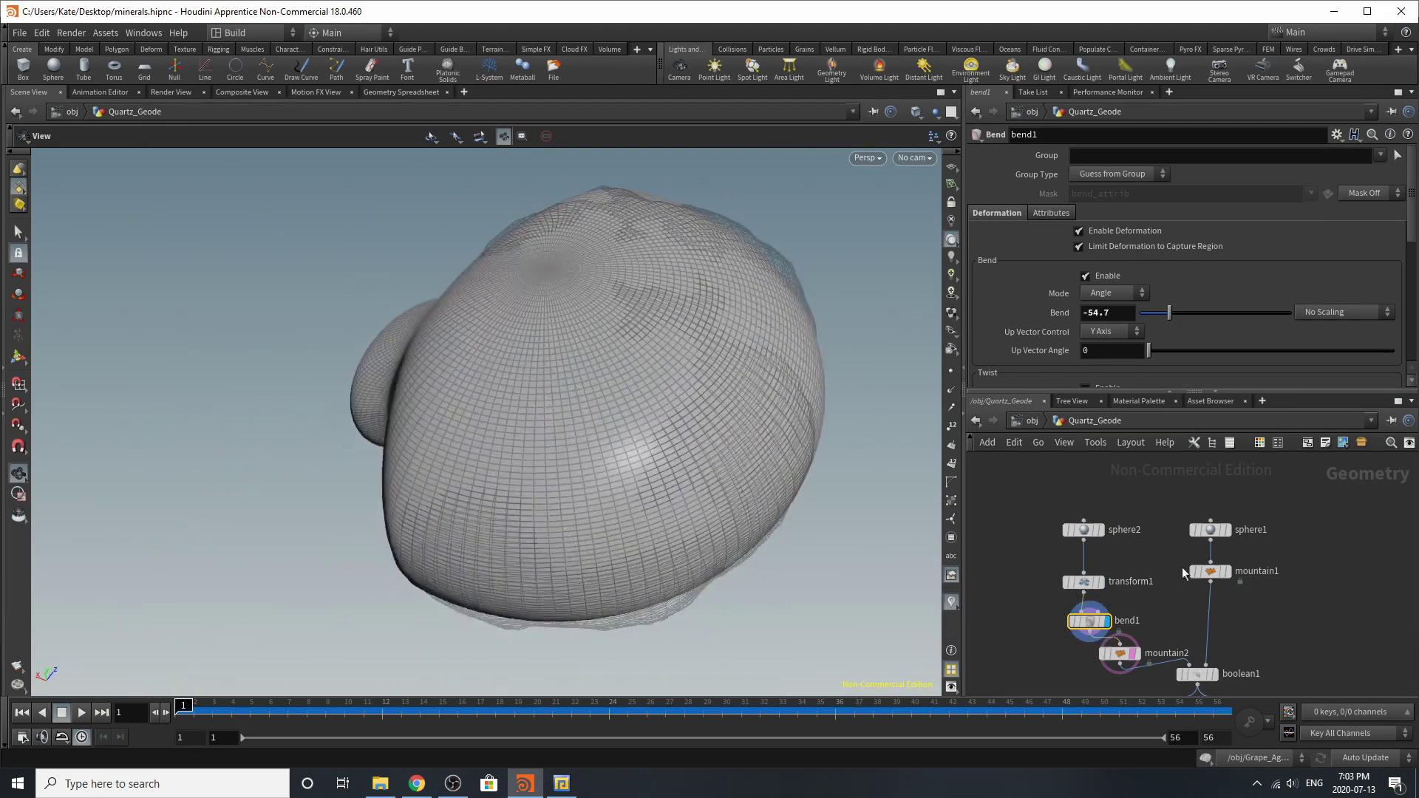
- Display the mountain2 node's output and parameters, and return the display to boolean1 to examine the geode cavity up close
{"action": "left_click", "coordinate": [1135, 654]}
{"action": "left_click", "coordinate": [1119, 655]}
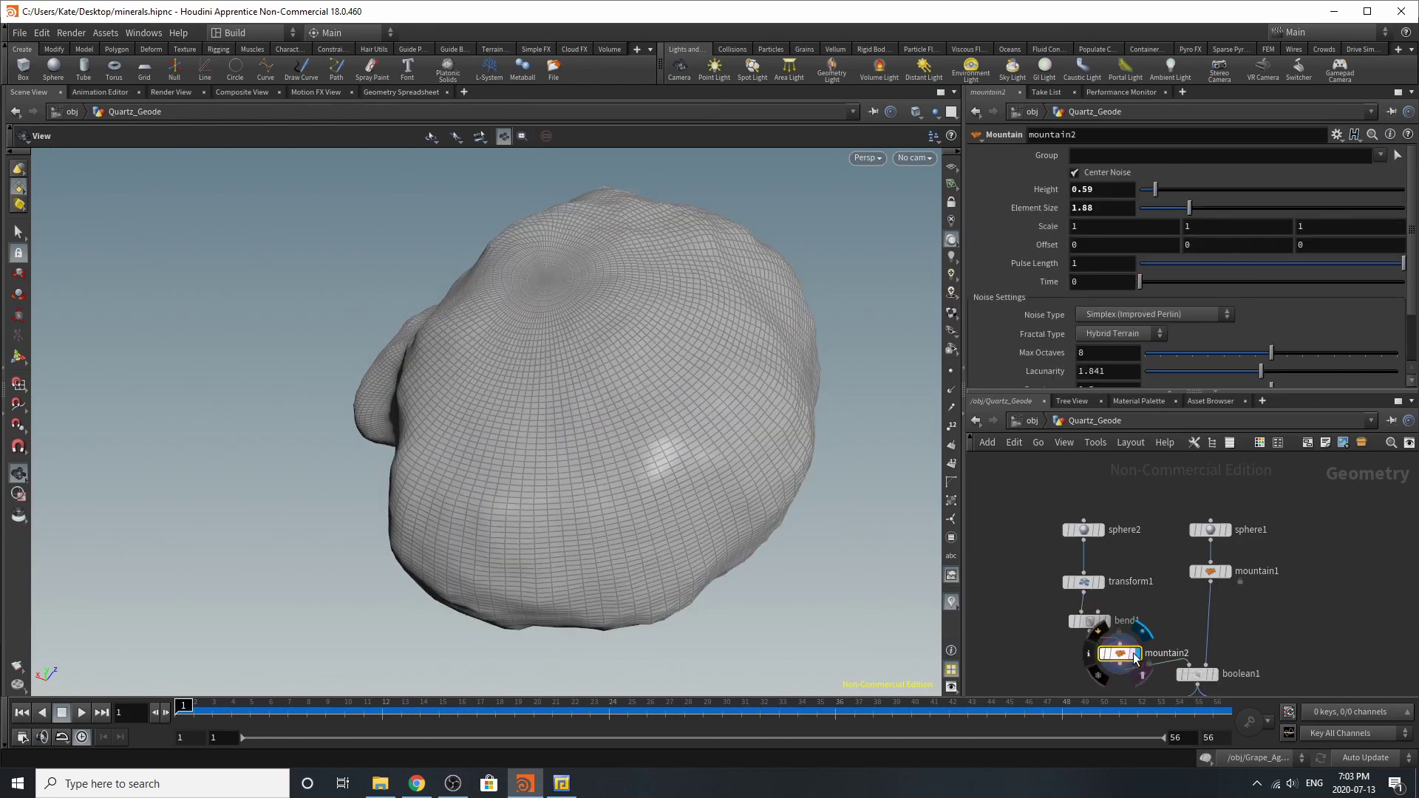
{"action": "left_click", "coordinate": [1213, 675]}
{"action": "left_click", "coordinate": [1201, 674]}
{"action": "left_click_drag", "start_coordinate": [460, 359], "coordinate": [640, 437]}
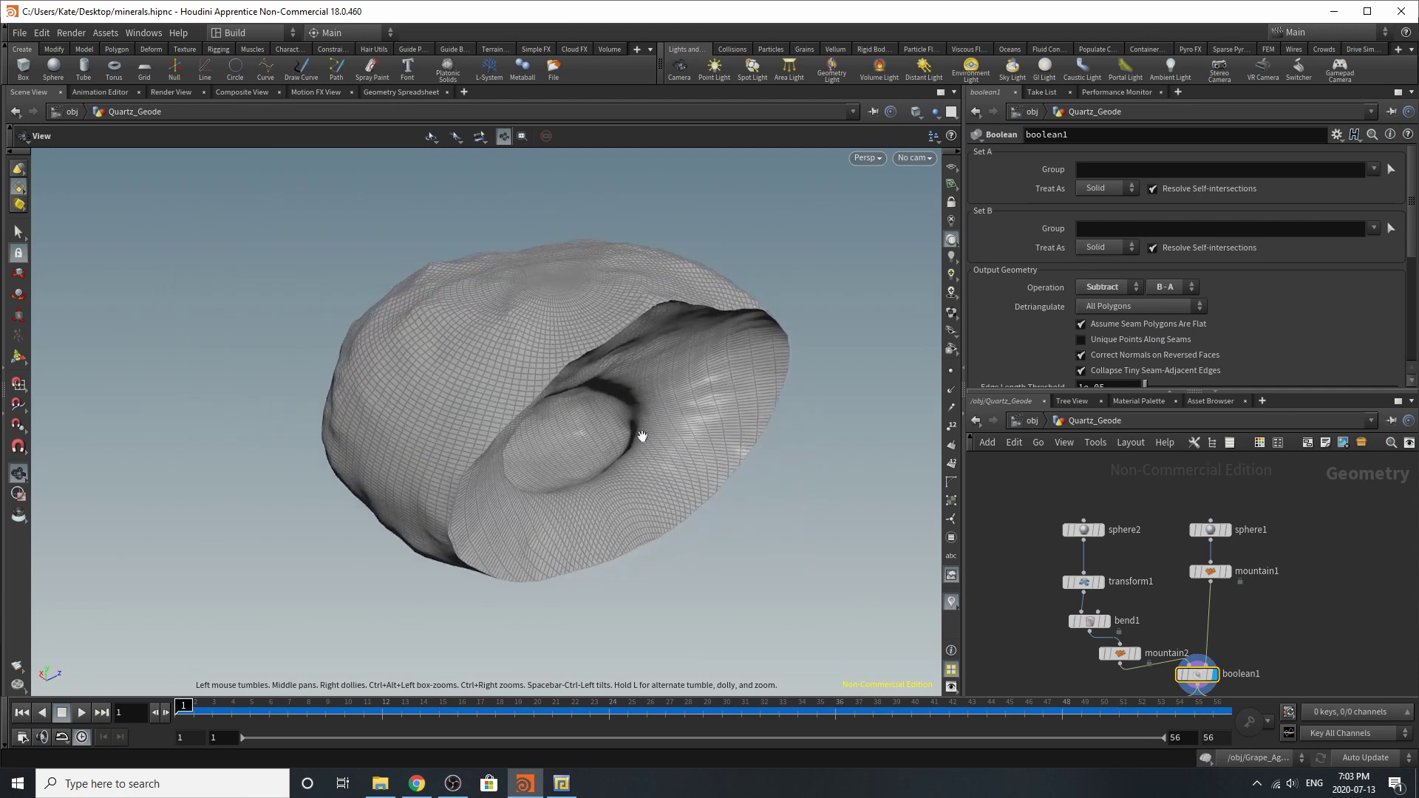
{"action": "right_click_drag", "start_coordinate": [640, 437], "coordinate": [795, 384]}
{"action": "middle_click_drag", "start_coordinate": [823, 367], "coordinate": [777, 379]}
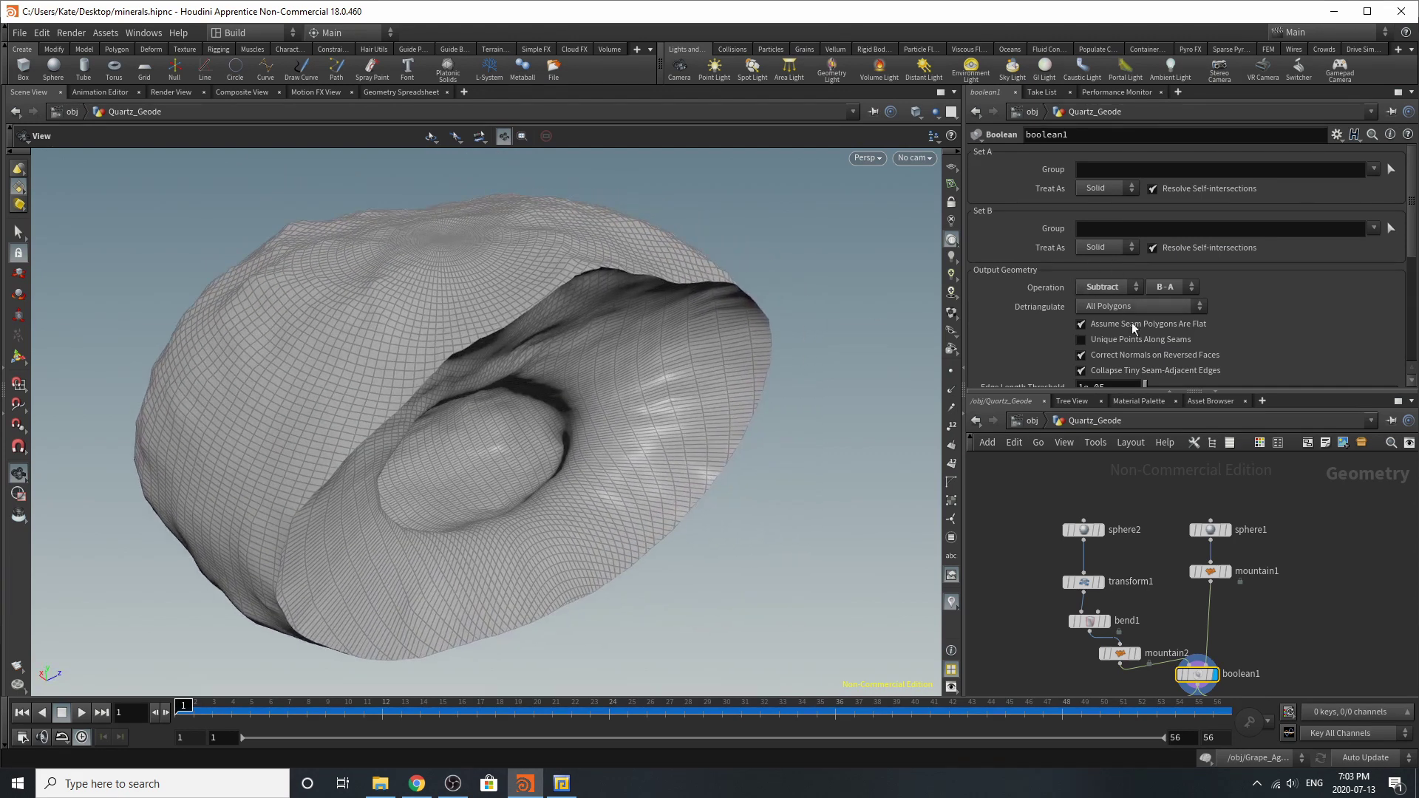
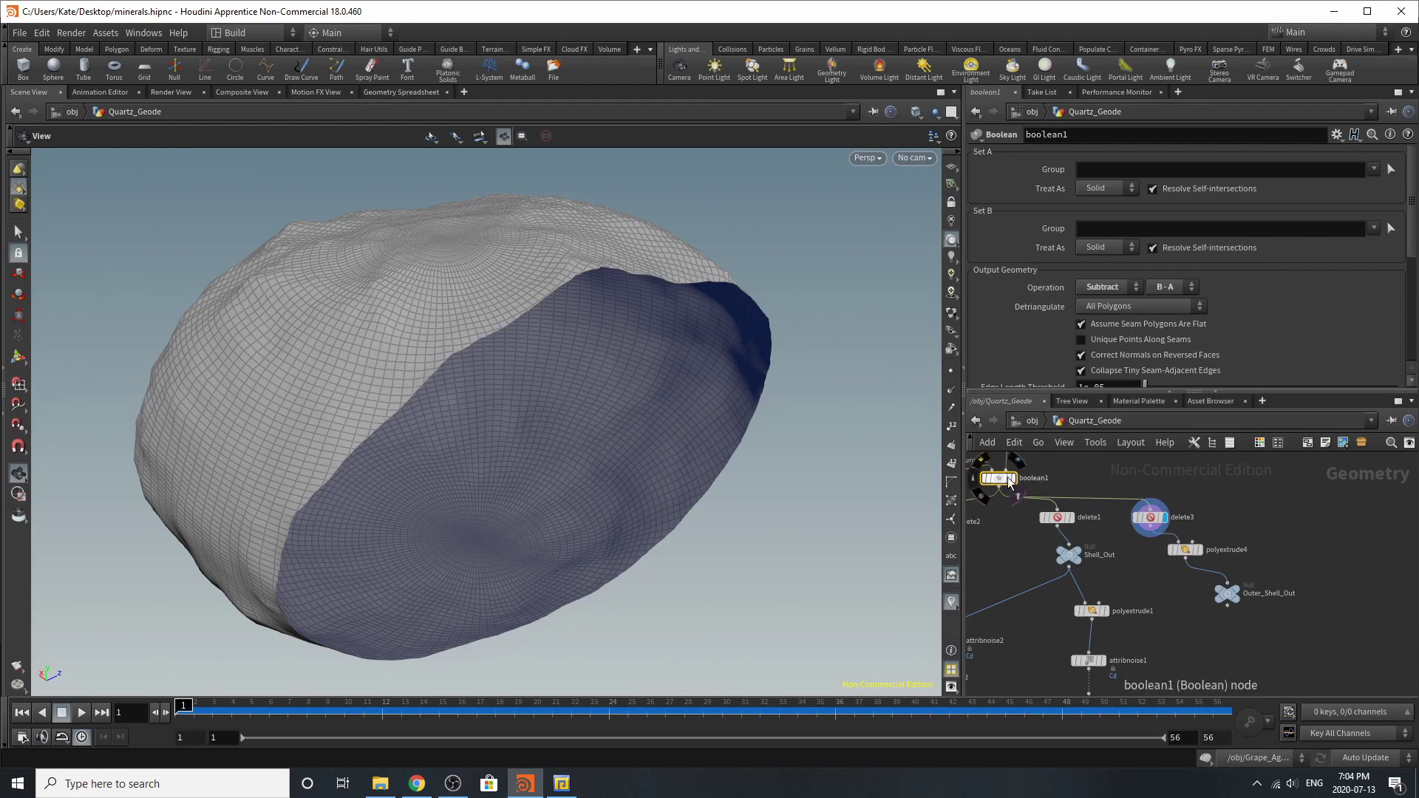
- Review boolean1's output primitive groups and delete3's group and operation settings, and examine the outer shell surface from another angle
{"action": "scroll", "coordinate": [1212, 336], "scroll_direction": "down", "scroll_amount": 5}
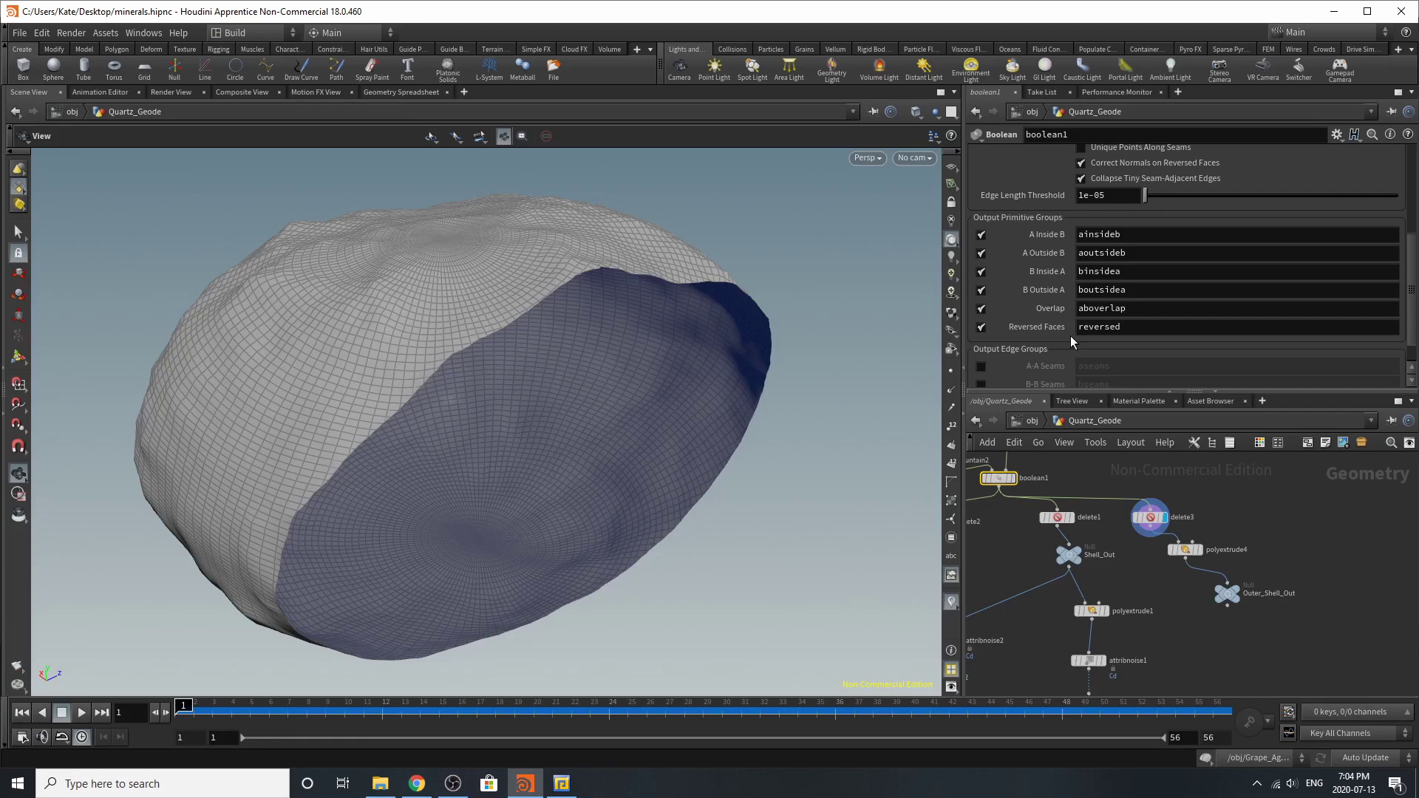
{"action": "left_click", "coordinate": [1150, 518]}
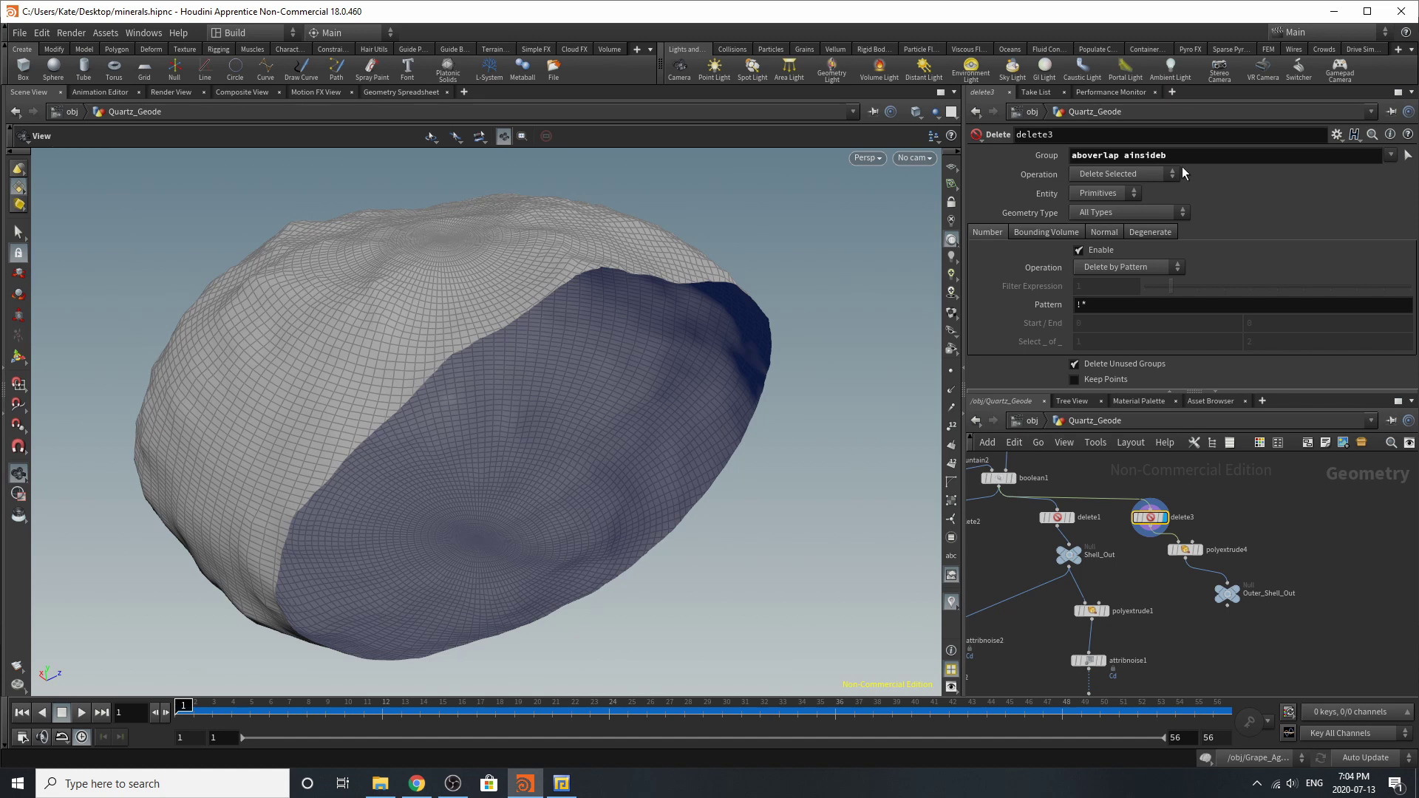
{"action": "left_click_drag", "start_coordinate": [597, 434], "coordinate": [697, 465]}
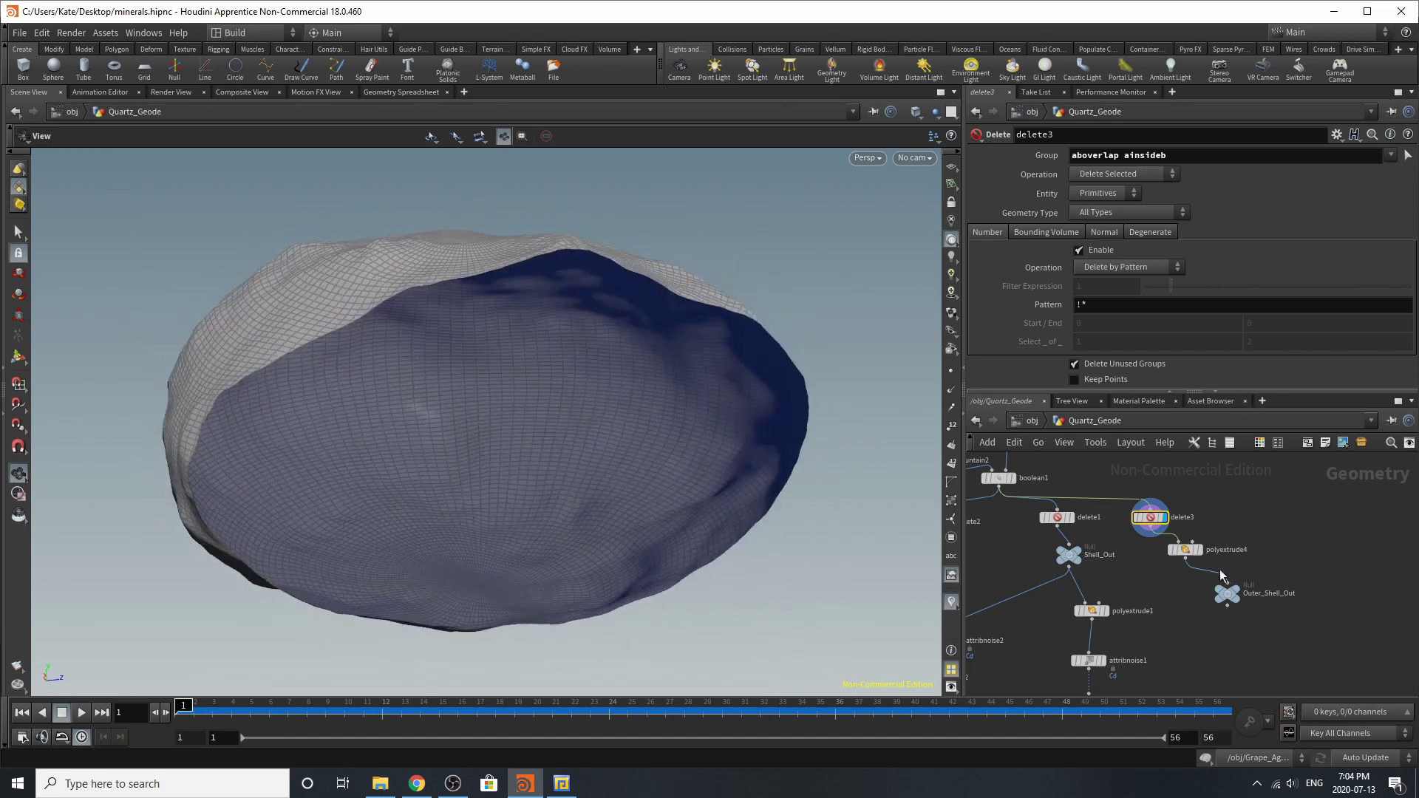
- Display polyextrude4's thickened outer shell with its parameters, and display the Outer_Shell_Out null below it
{"action": "left_click", "coordinate": [1197, 550]}
{"action": "left_click", "coordinate": [1183, 549]}
{"action": "left_click_drag", "start_coordinate": [606, 414], "coordinate": [649, 440]}
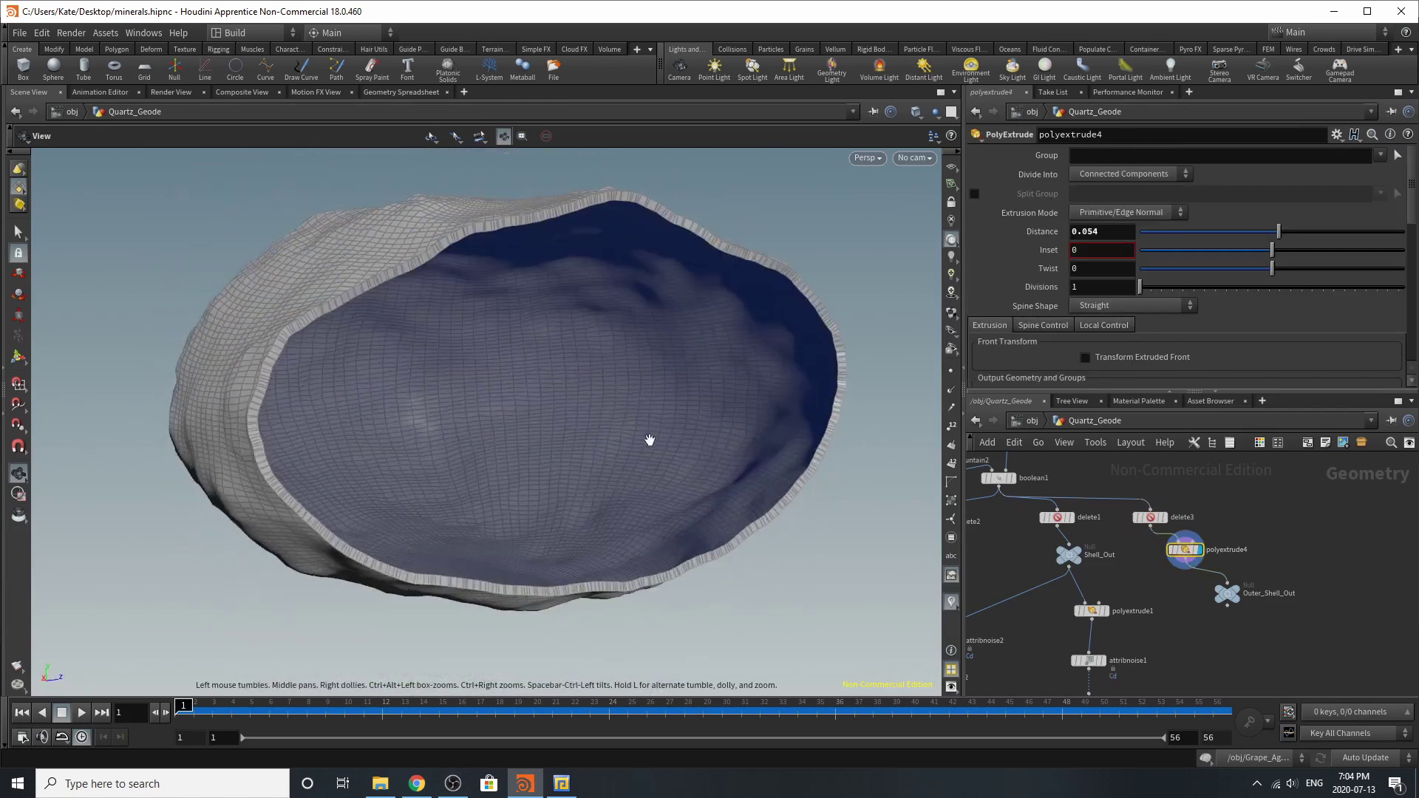
{"action": "left_click", "coordinate": [1231, 594]}
{"action": "scroll", "coordinate": [1257, 626], "scroll_direction": "up", "scroll_amount": 5}
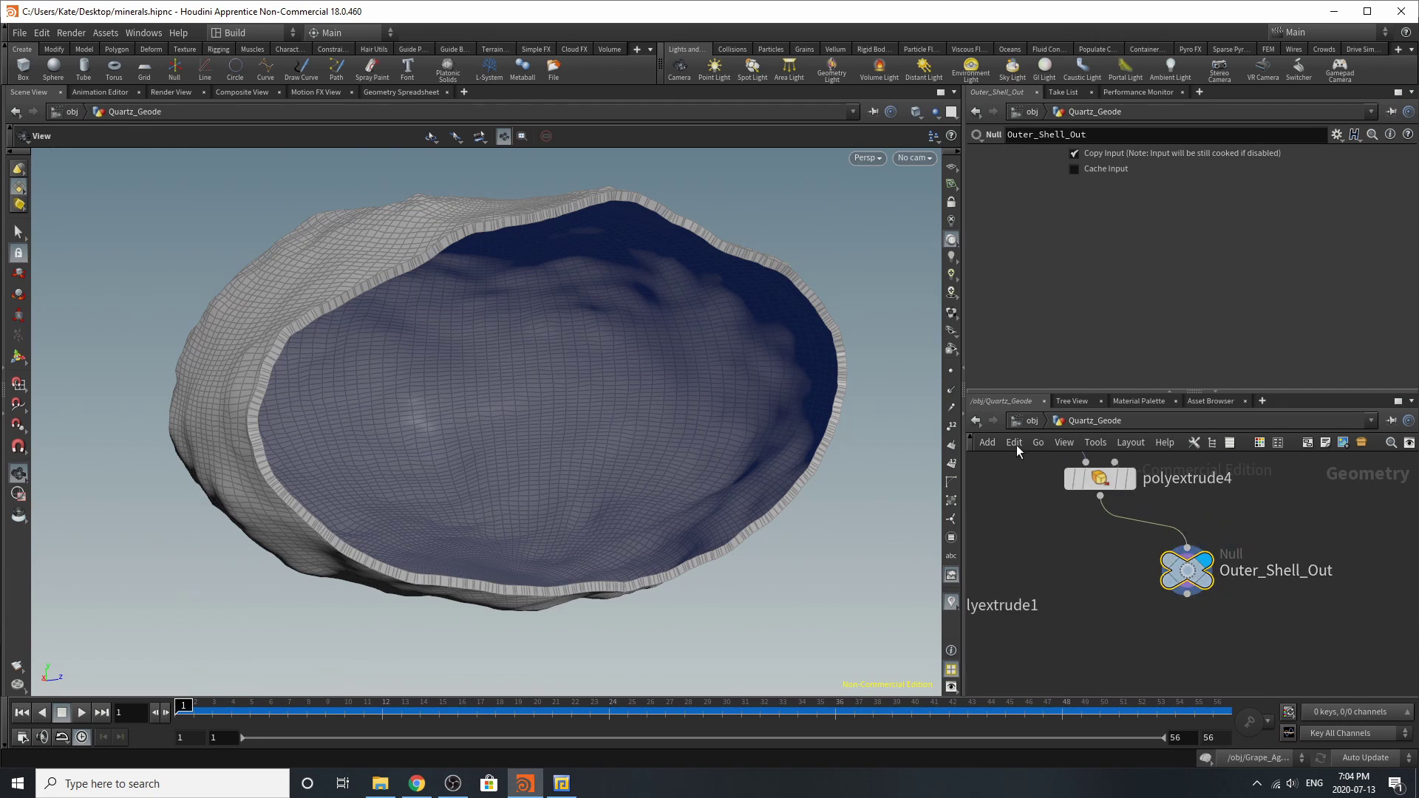
- Inspect object_merge1's reference to Outer_Shell_Out inside the Outer_Shell object, and bypass the second output null, the one for the inner shell
{"action": "left_click", "coordinate": [1027, 422]}
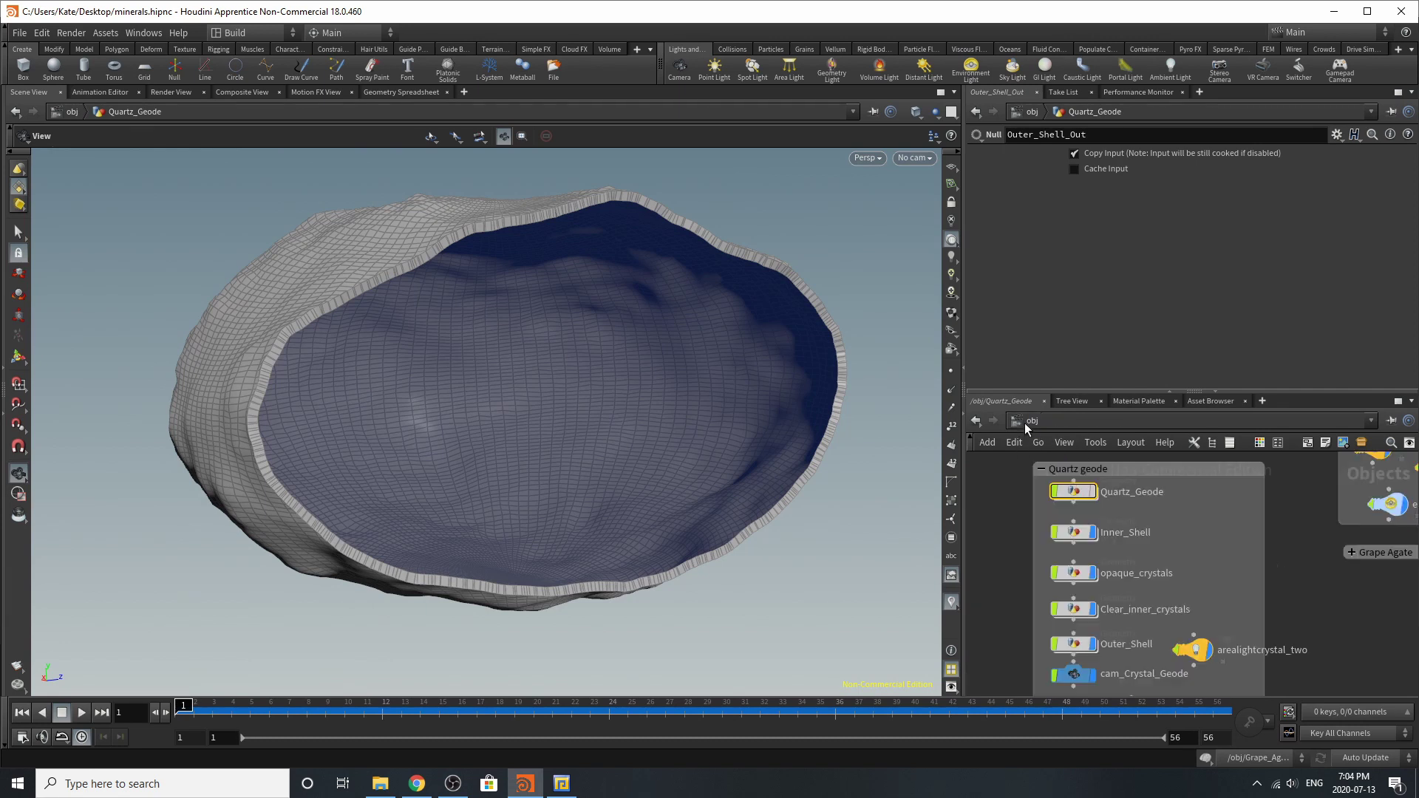
{"action": "double_click", "coordinate": [1088, 649]}
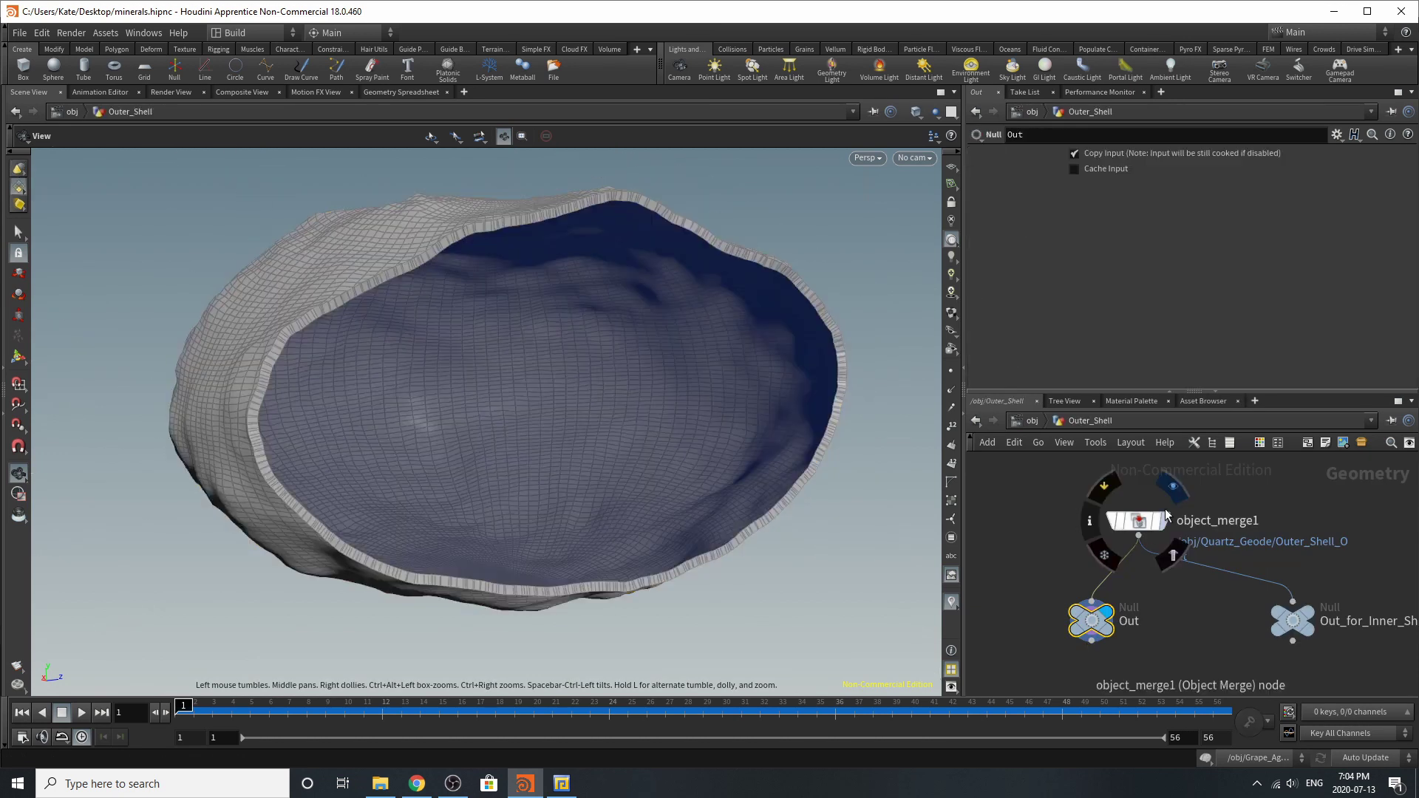
{"action": "left_click_drag", "start_coordinate": [1127, 491], "coordinate": [1118, 504]}
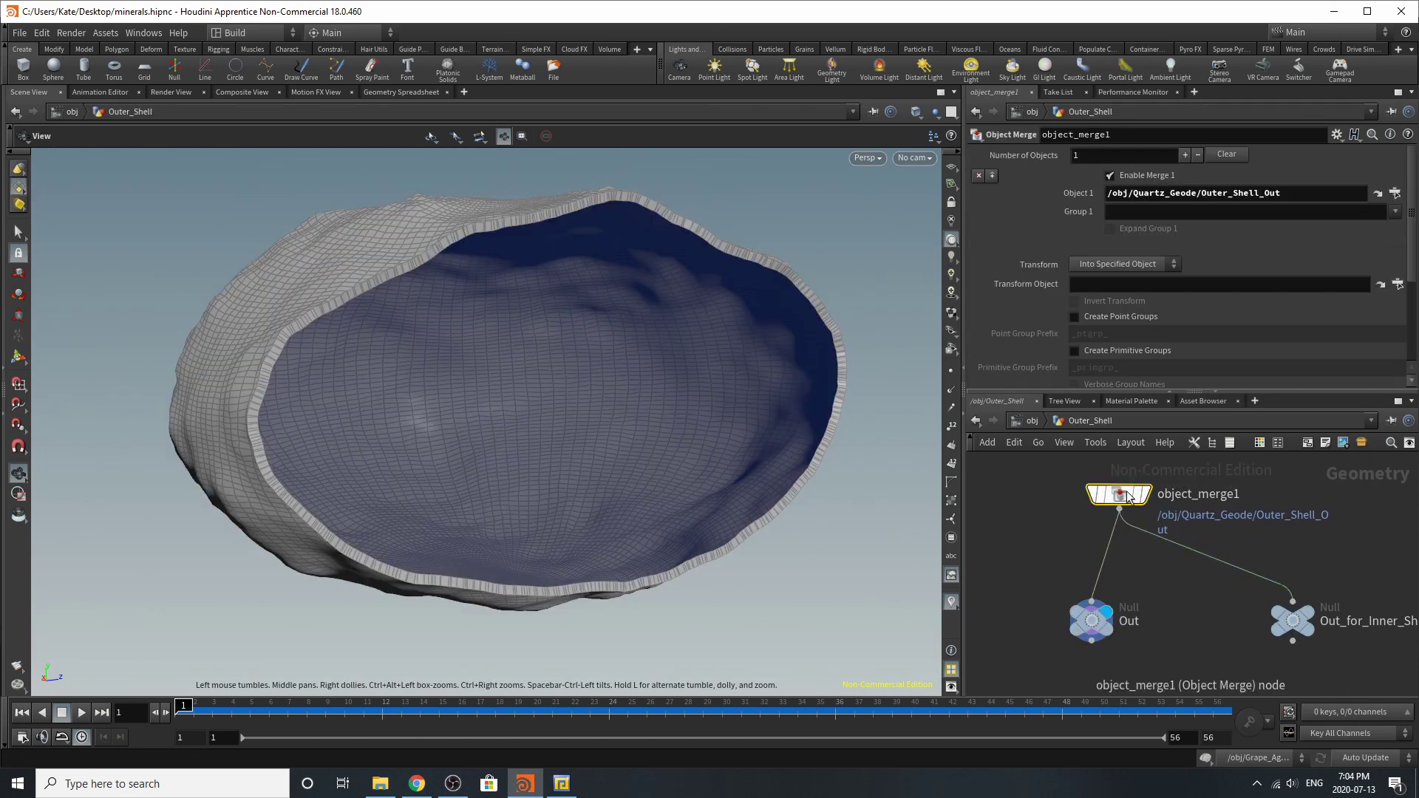
{"action": "mouse_move", "coordinate": [1281, 624]}
{"action": "left_click", "coordinate": [1259, 588]}
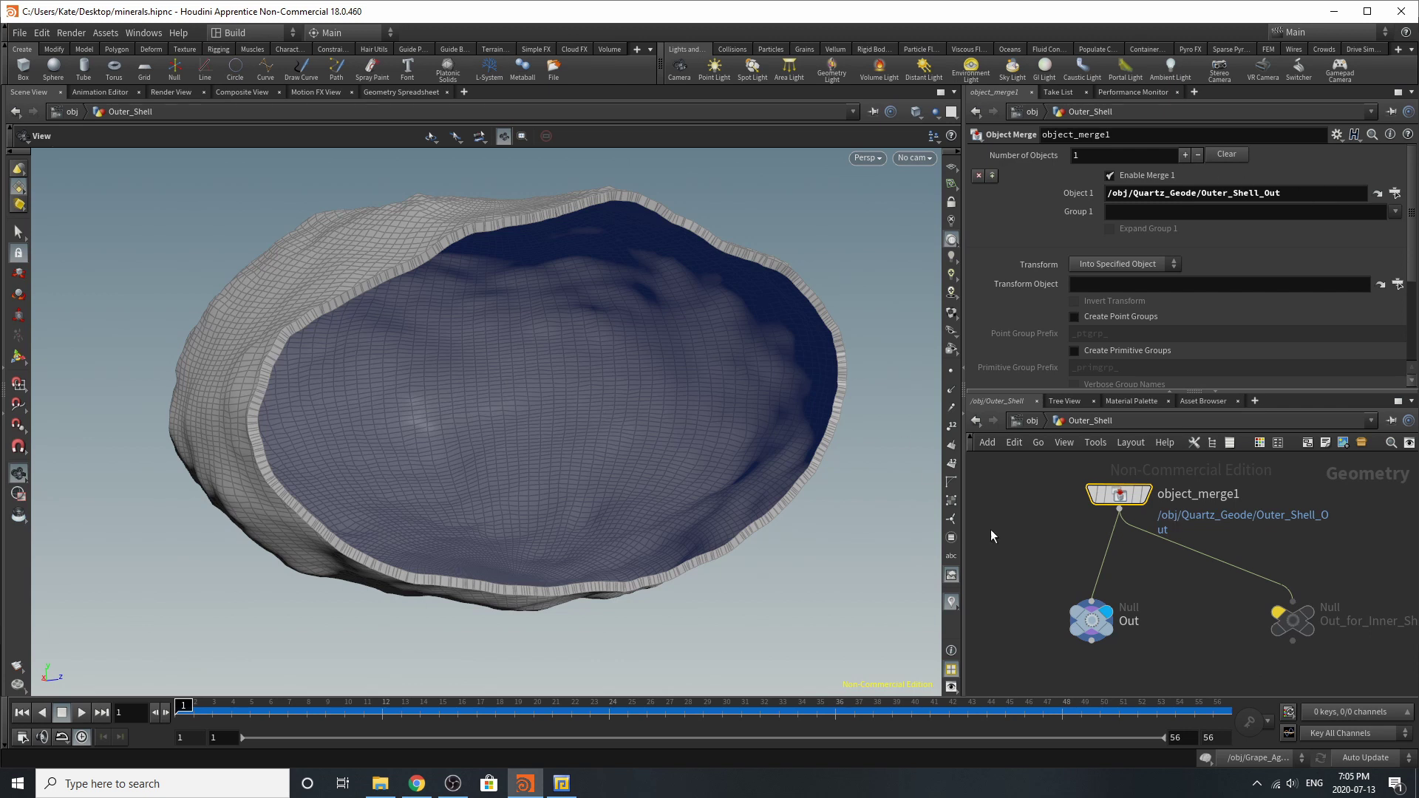
- Return to the Quartz_Geode network and survey the branches below boolean1, tracing the one that ends at Inner_Shell_Out
{"action": "left_click", "coordinate": [1035, 423]}
{"action": "double_click", "coordinate": [1230, 662]}
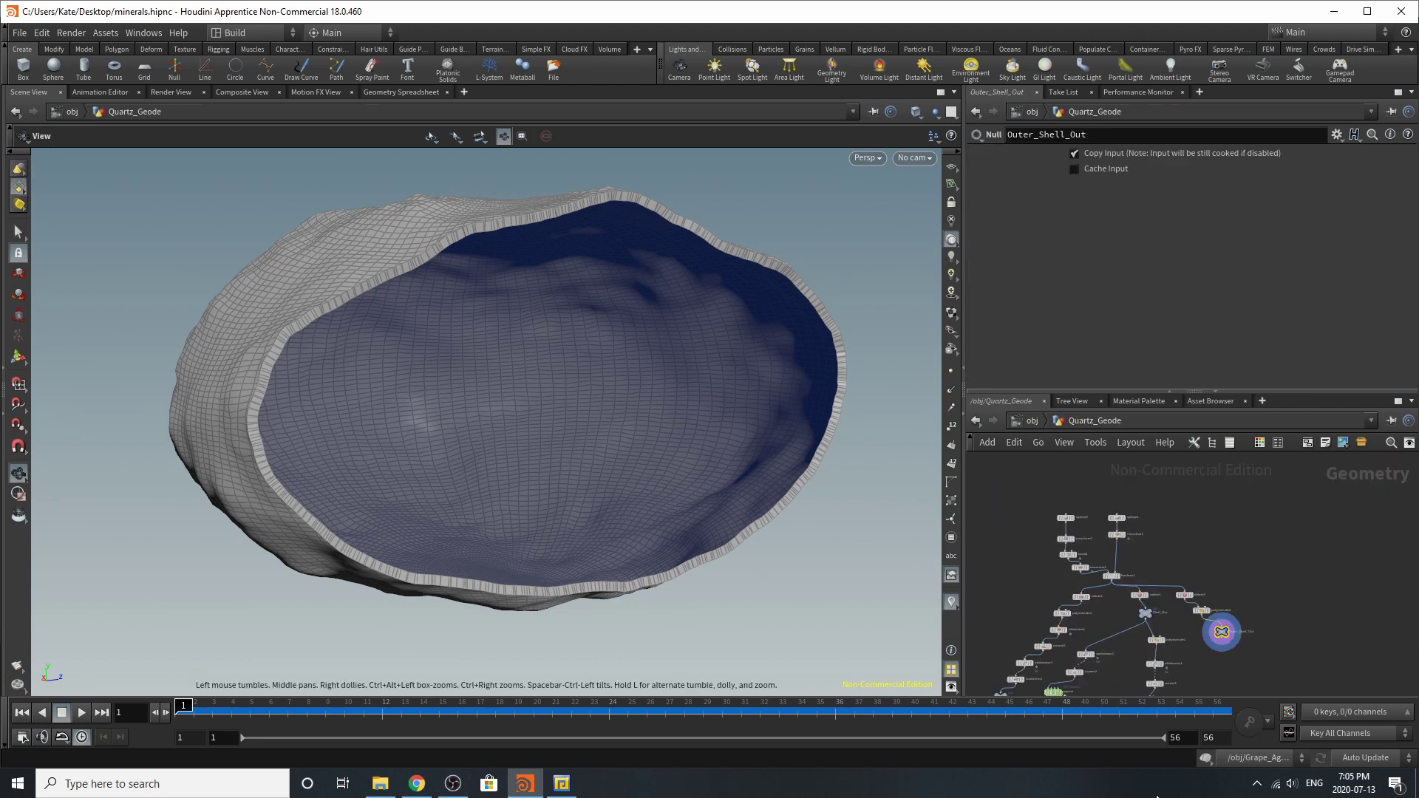
{"action": "scroll", "coordinate": [1065, 596], "scroll_direction": "up", "scroll_amount": 5}
{"action": "scroll", "coordinate": [1267, 526], "scroll_direction": "down", "scroll_amount": 5}
{"action": "scroll", "coordinate": [1183, 649], "scroll_direction": "up", "scroll_amount": 3}
{"action": "scroll", "coordinate": [1183, 650], "scroll_direction": "up", "scroll_amount": 3}
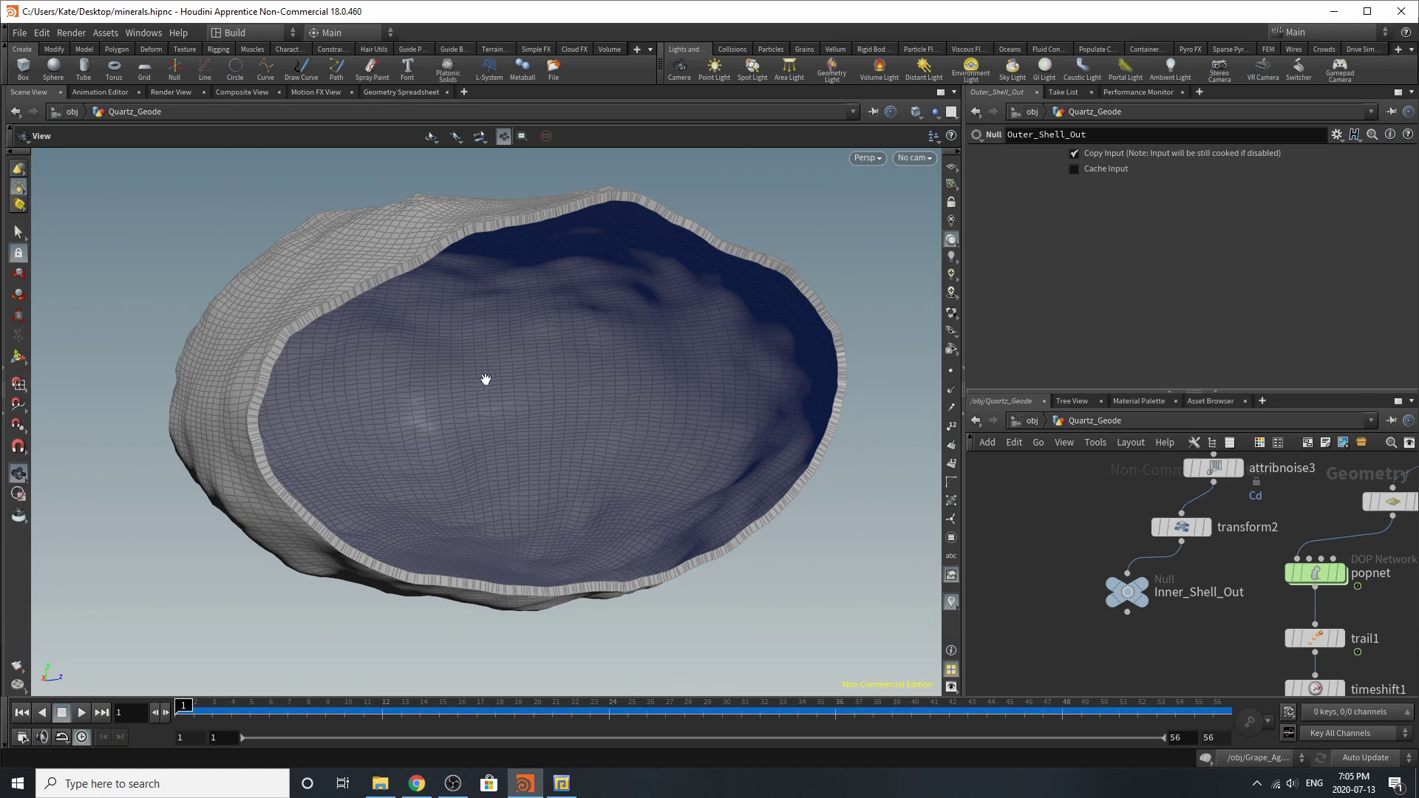
{"action": "scroll", "coordinate": [1087, 621], "scroll_direction": "down", "scroll_amount": 6}
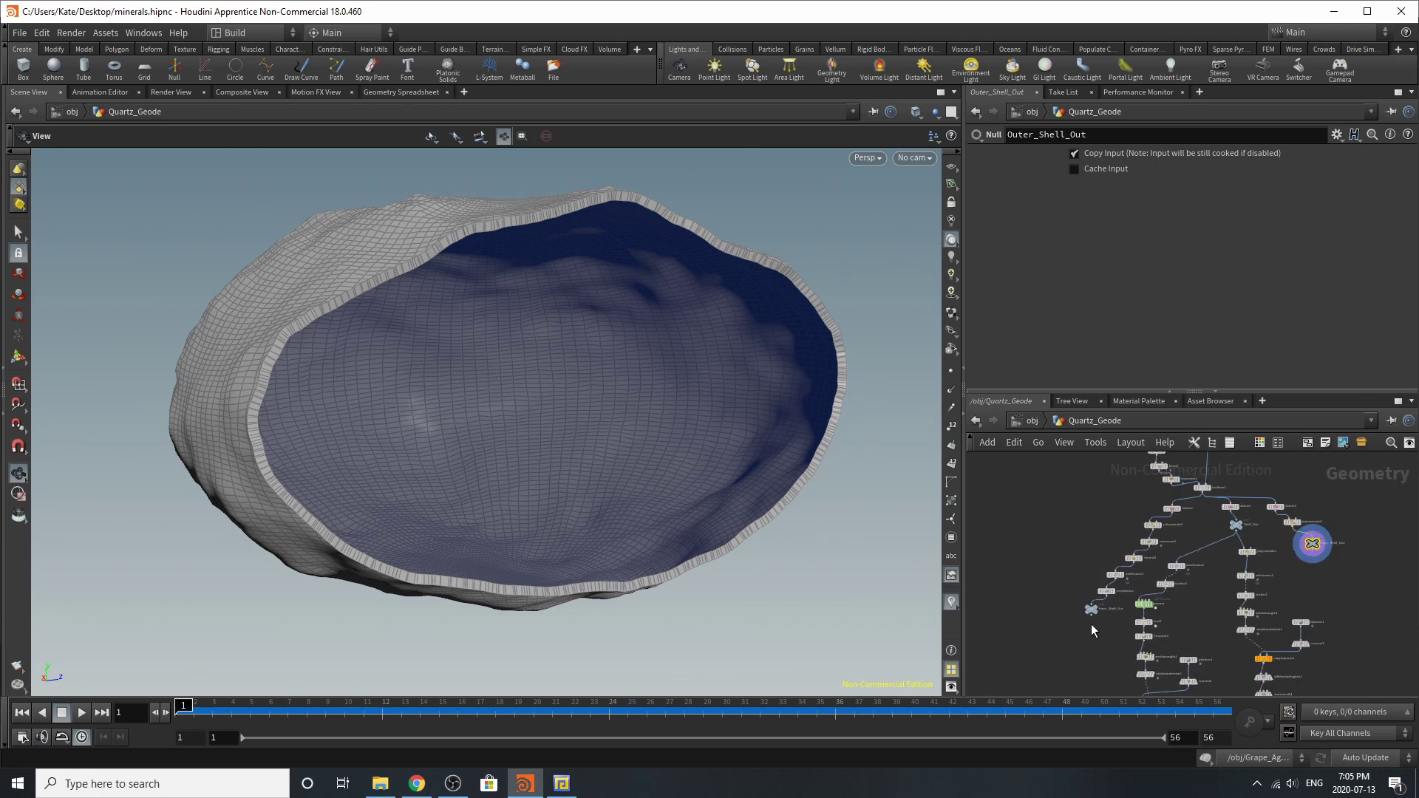
{"action": "scroll", "coordinate": [1167, 532], "scroll_direction": "up", "scroll_amount": 3}
{"action": "scroll", "coordinate": [1153, 518], "scroll_direction": "down", "scroll_amount": 3}
{"action": "scroll", "coordinate": [1134, 529], "scroll_direction": "up", "scroll_amount": 5}
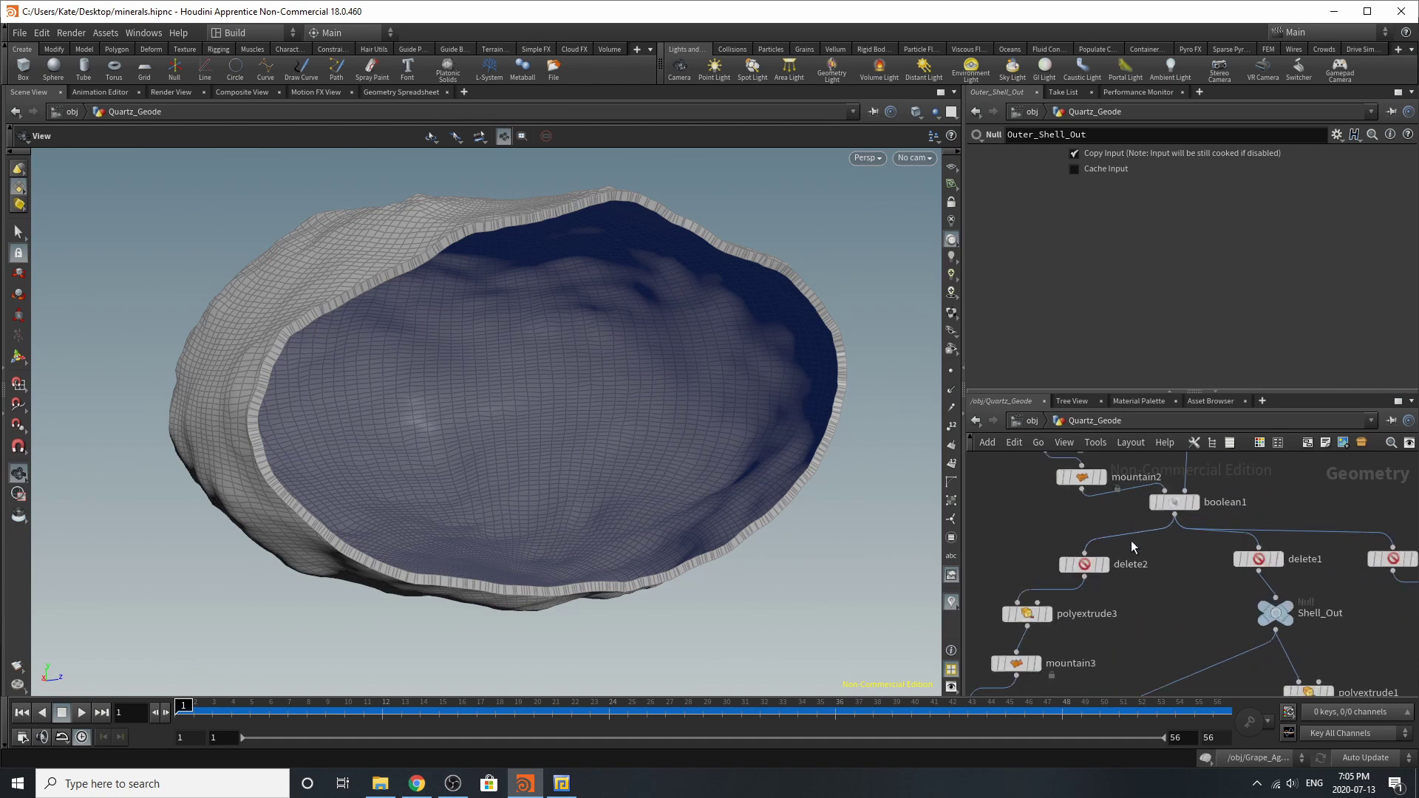
- Display the delete2 node's output, and review its group and operation settings and the isolated inner surface
{"action": "left_click", "coordinate": [1098, 580]}
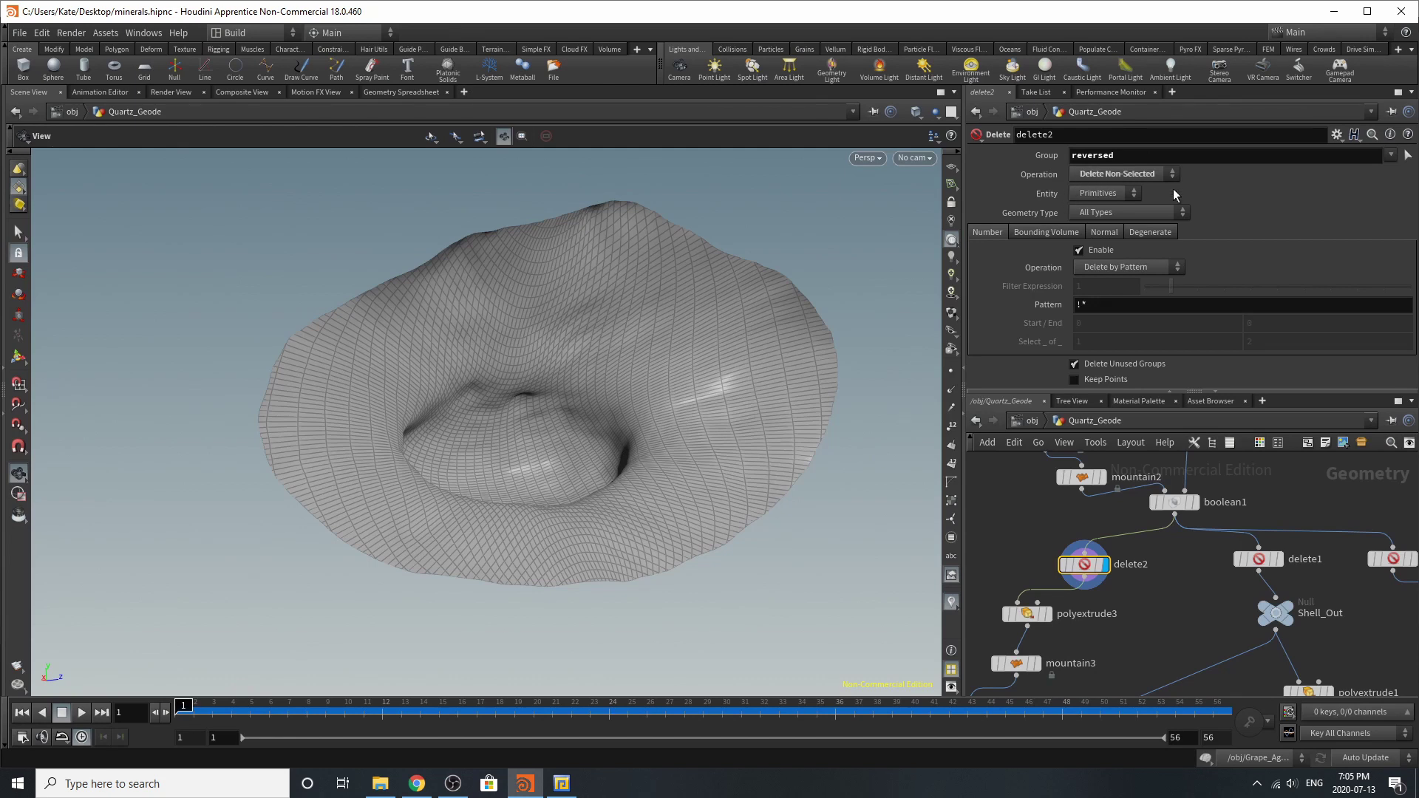
{"action": "scroll", "coordinate": [1182, 563], "scroll_direction": "down", "scroll_amount": 4}
{"action": "left_click_drag", "start_coordinate": [767, 446], "coordinate": [710, 393]}
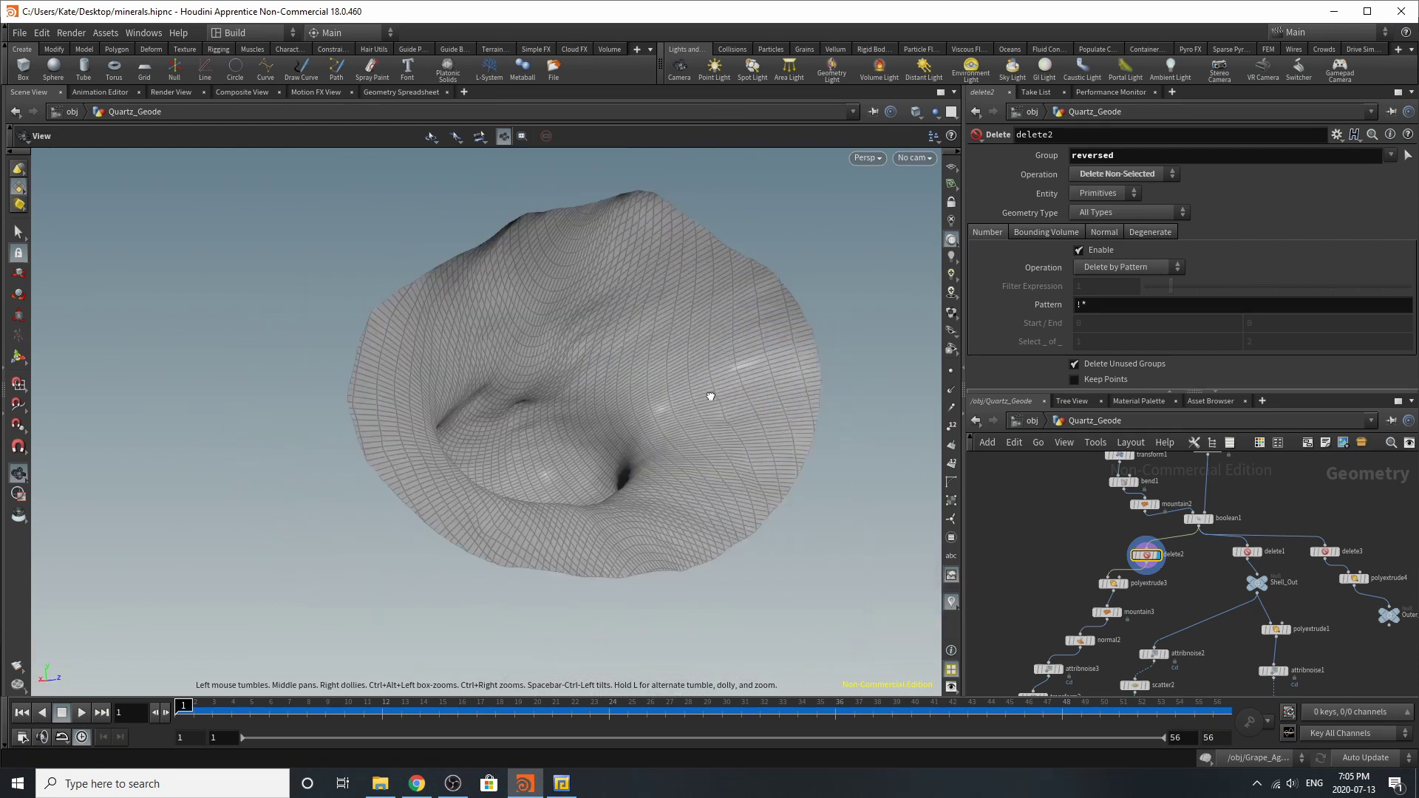
- Display polyextrude3's output and parameters, examine the extruded rim, and switch Output Back on and off to compare
{"action": "scroll", "coordinate": [1124, 570], "scroll_direction": "up", "scroll_amount": 4}
{"action": "left_click", "coordinate": [1125, 583]}
{"action": "left_click", "coordinate": [1100, 593]}
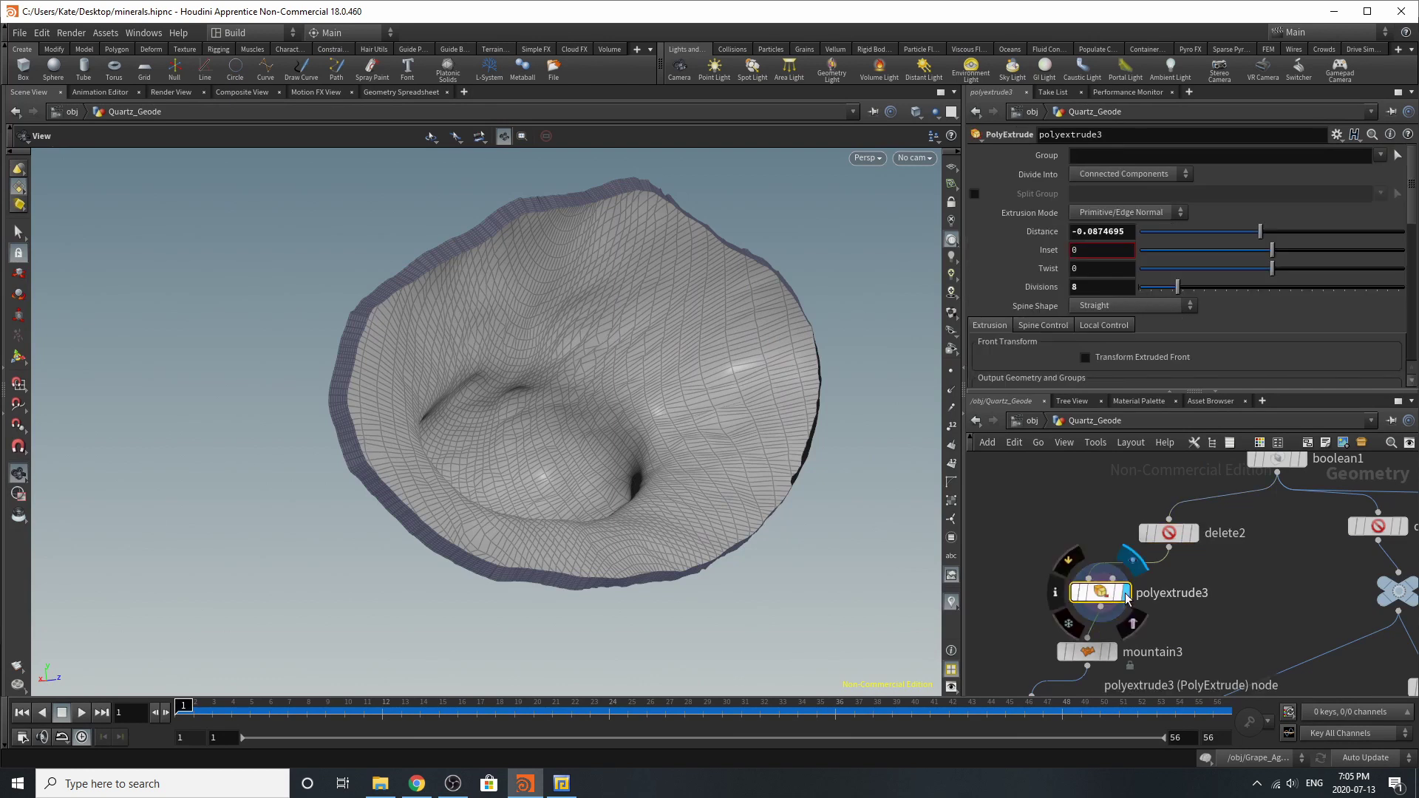
{"action": "mouse_move", "coordinate": [473, 258]}
{"action": "left_mouse_down"}
{"action": "mouse_move", "coordinate": [674, 247]}
{"action": "mouse_move", "coordinate": [481, 244]}
{"action": "left_mouse_up"}
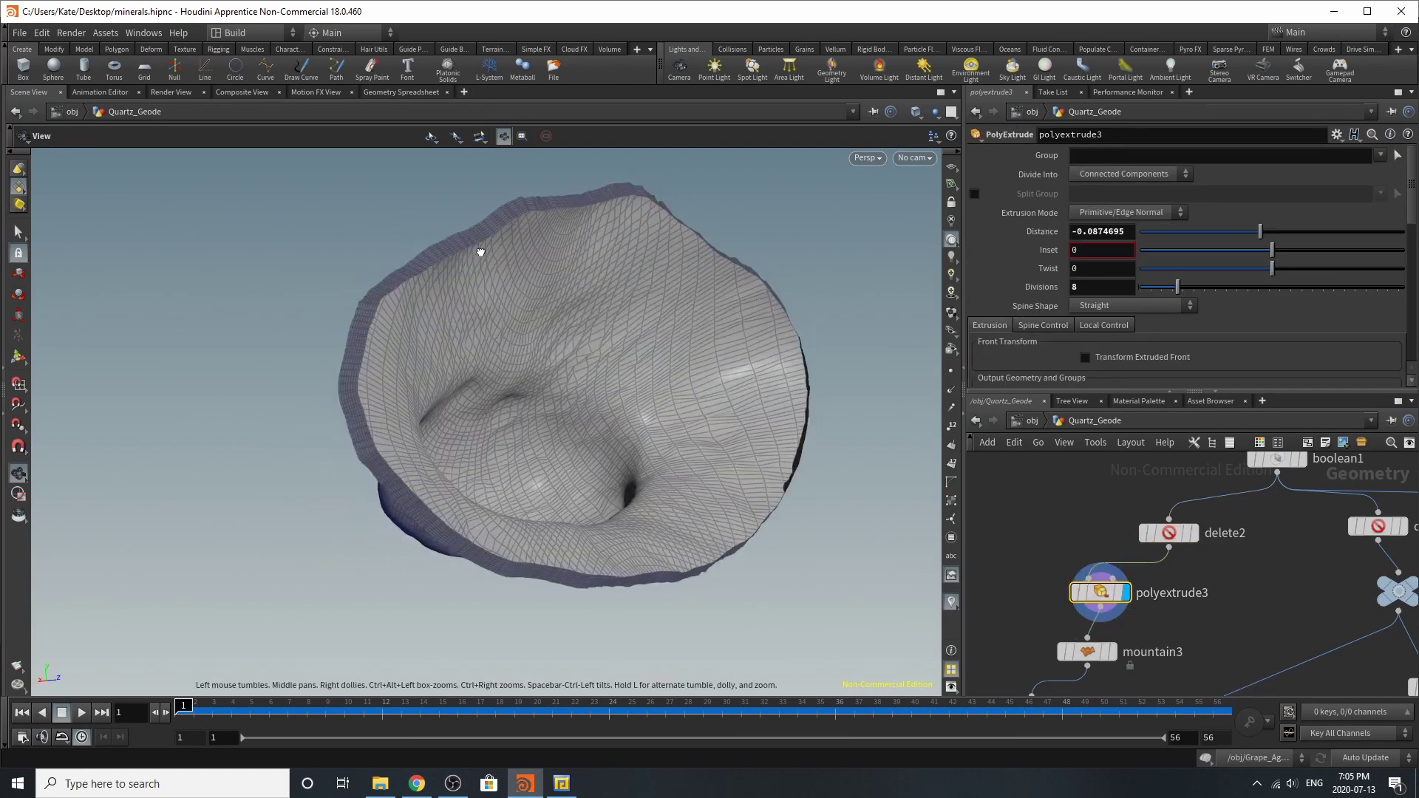
{"action": "scroll", "coordinate": [1142, 285], "scroll_direction": "down", "scroll_amount": 3}
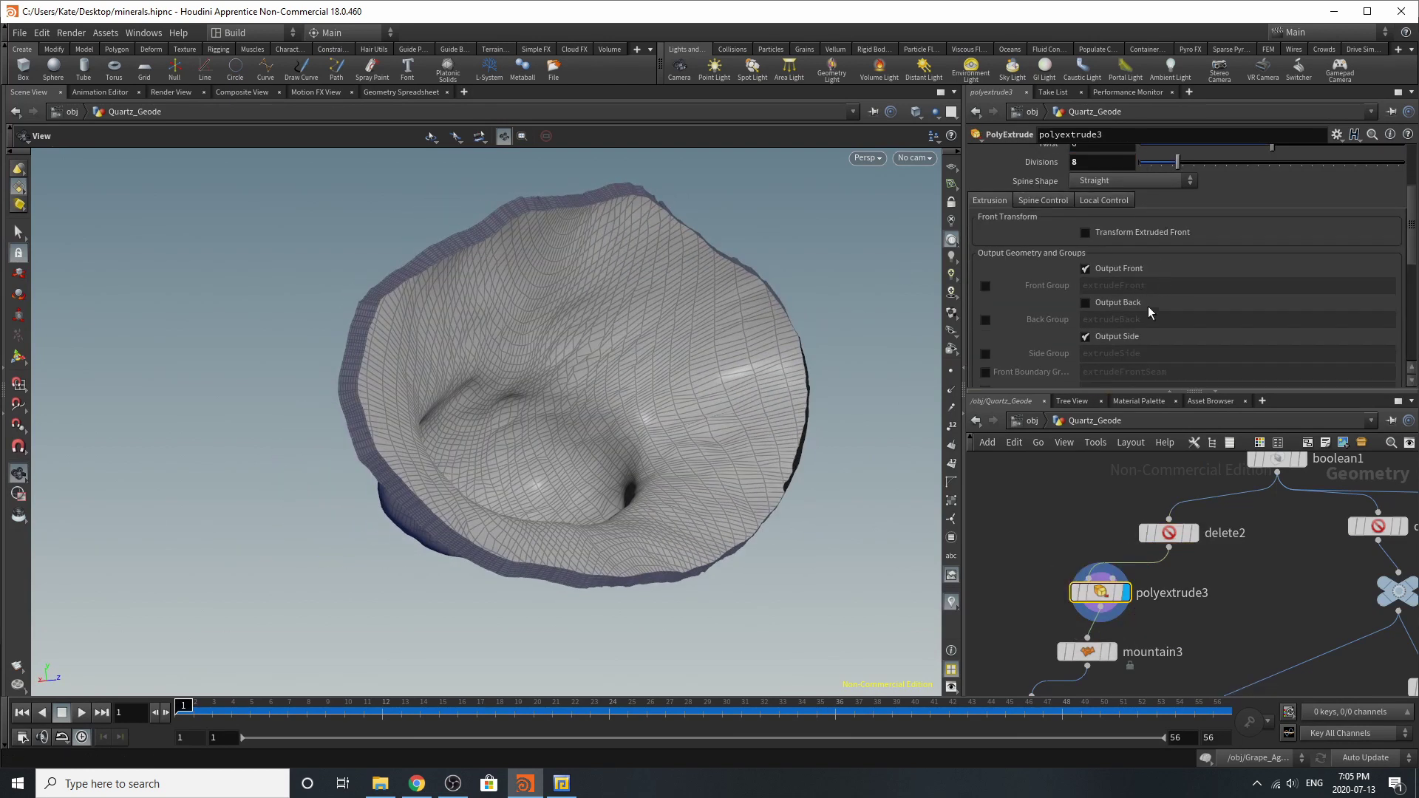
{"action": "left_click", "coordinate": [1107, 303]}
{"action": "left_click", "coordinate": [1107, 303]}
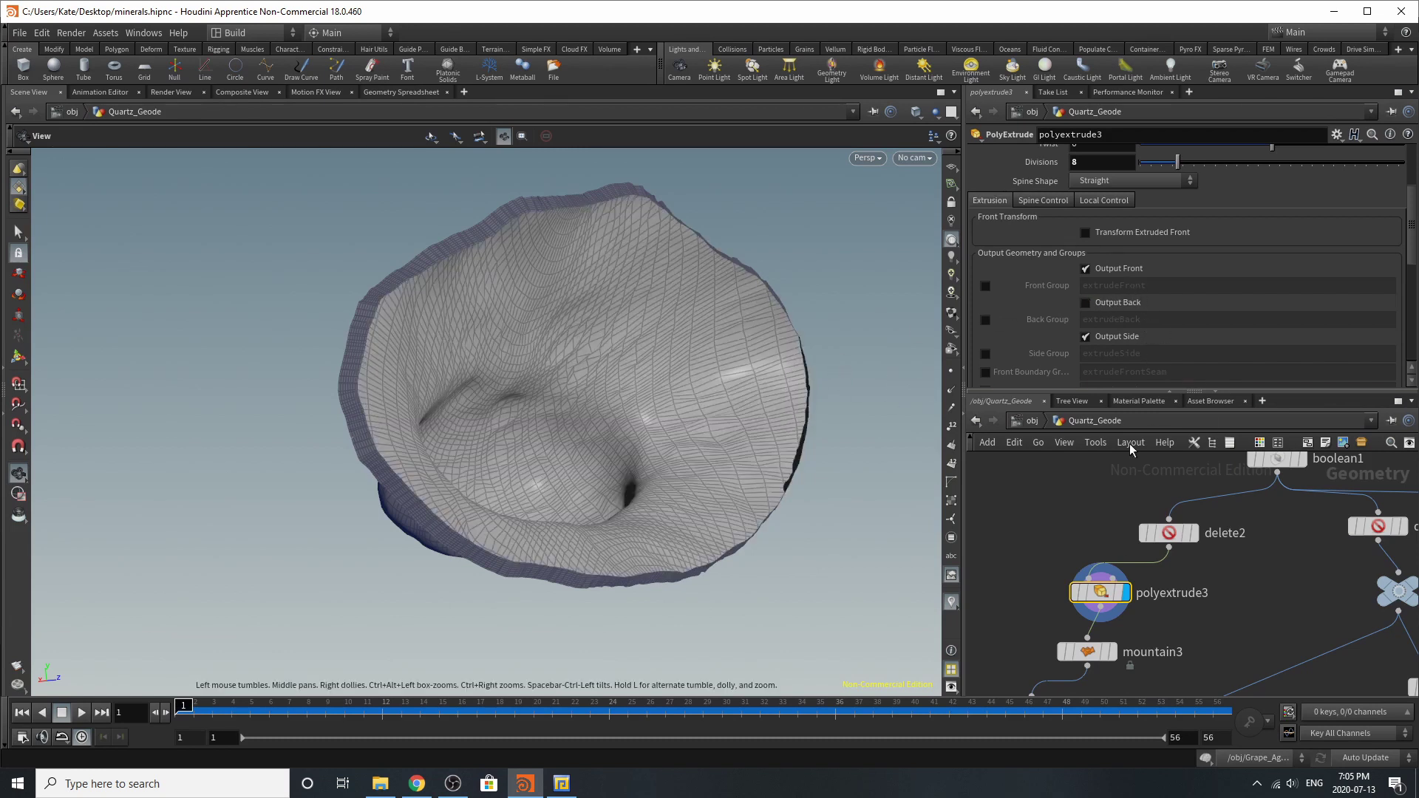
- Display the mountain3 node's output and noise parameters, and examine the displaced inner shell
{"action": "middle_click_drag", "start_coordinate": [1116, 689], "coordinate": [1129, 601]}
{"action": "left_click", "coordinate": [1124, 564]}
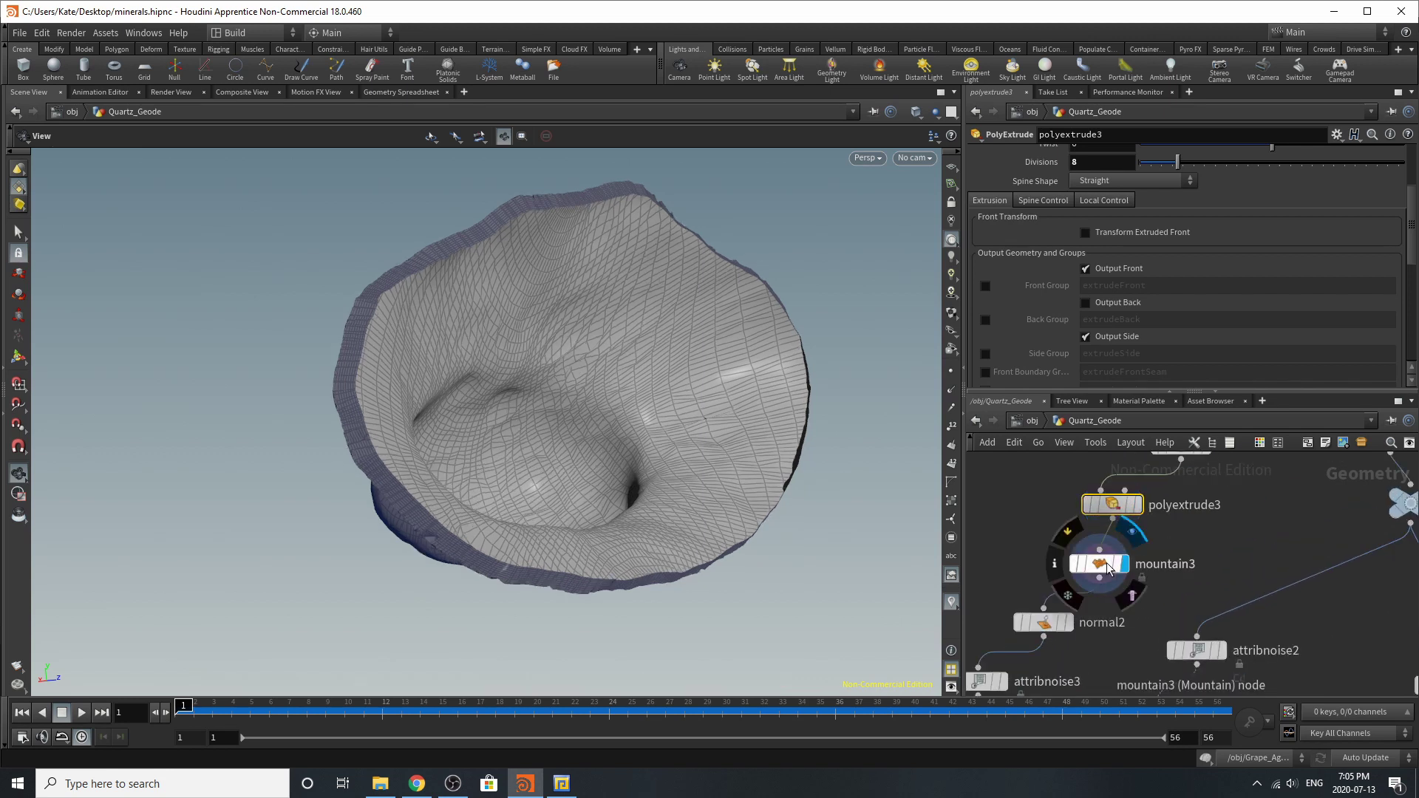
{"action": "left_click", "coordinate": [1100, 564]}
{"action": "mouse_move", "coordinate": [650, 412]}
{"action": "left_mouse_down"}
{"action": "mouse_move", "coordinate": [631, 271]}
{"action": "mouse_move", "coordinate": [633, 424]}
{"action": "left_mouse_up"}
{"action": "scroll", "coordinate": [1151, 517], "scroll_direction": "down", "scroll_amount": 3}
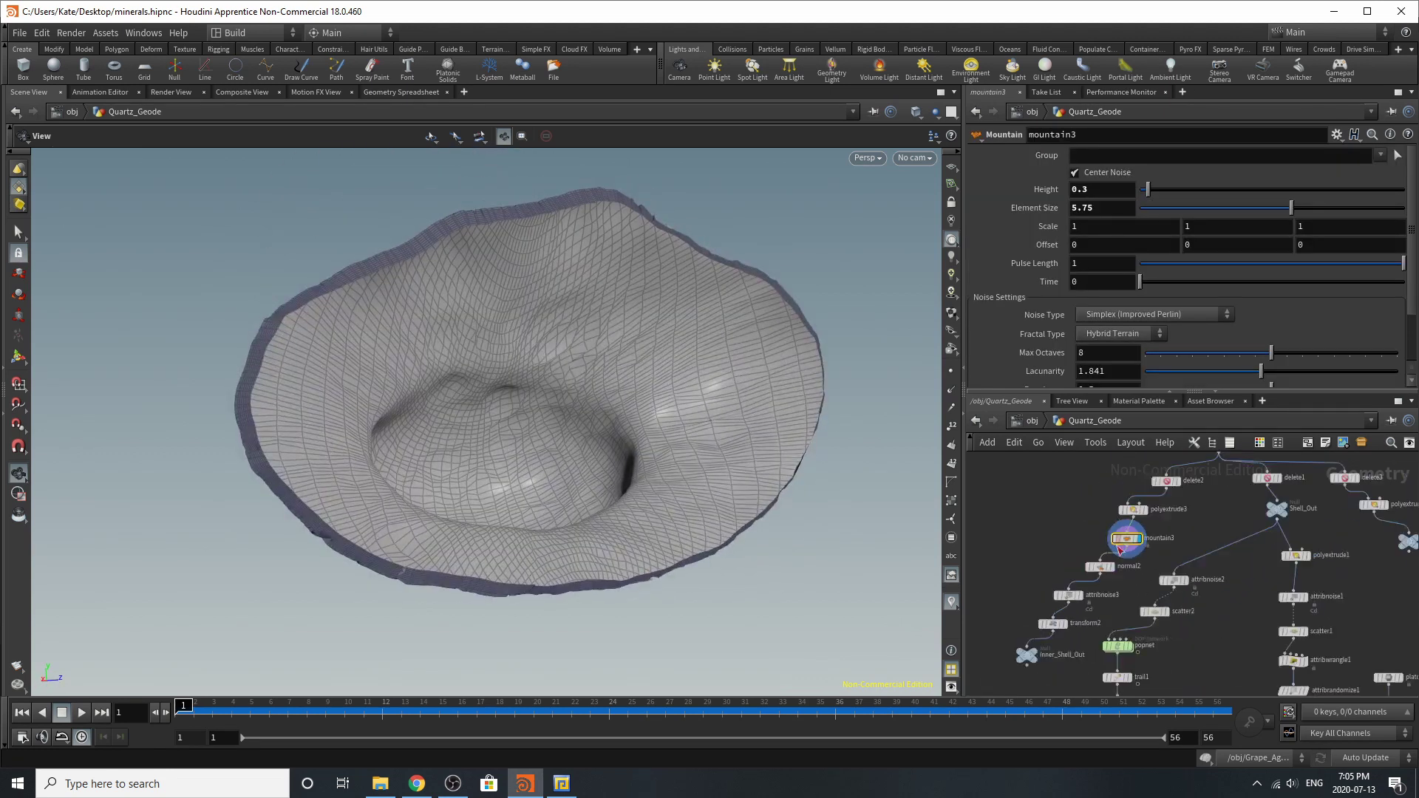
- Display the normal2 node's output and review its normal computation settings
{"action": "scroll", "coordinate": [1106, 578], "scroll_direction": "up", "scroll_amount": 3}
{"action": "left_click", "coordinate": [1118, 537]}
{"action": "left_click", "coordinate": [1081, 569]}
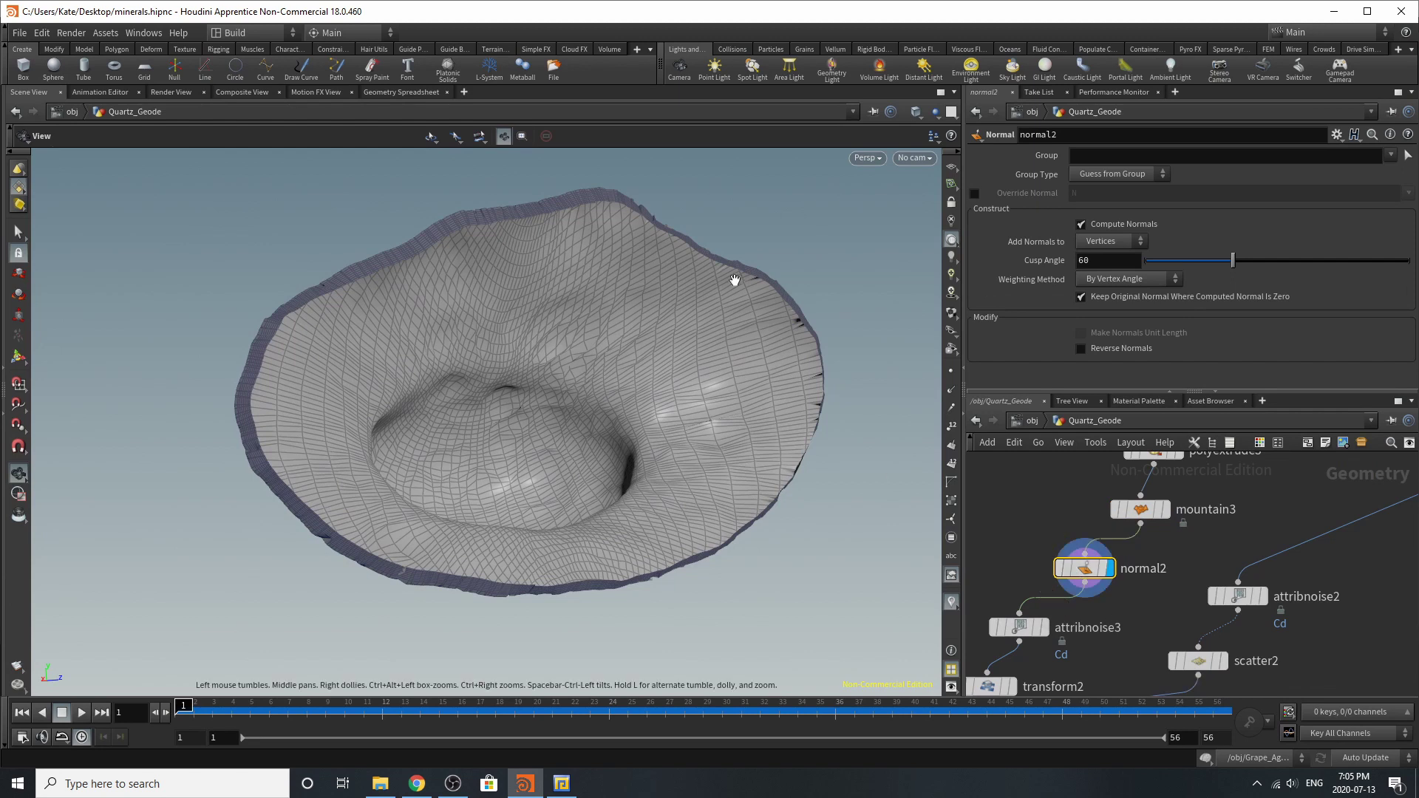
- Display attribnoise3's output and review its Cd noise settings and the color pattern on the inner shell
{"action": "scroll", "coordinate": [1163, 509], "scroll_direction": "down", "scroll_amount": 3}
{"action": "scroll", "coordinate": [1088, 625], "scroll_direction": "up", "scroll_amount": 4}
{"action": "left_click", "coordinate": [1138, 483]}
{"action": "left_click", "coordinate": [1123, 480]}
{"action": "left_click_drag", "start_coordinate": [539, 421], "coordinate": [529, 453]}
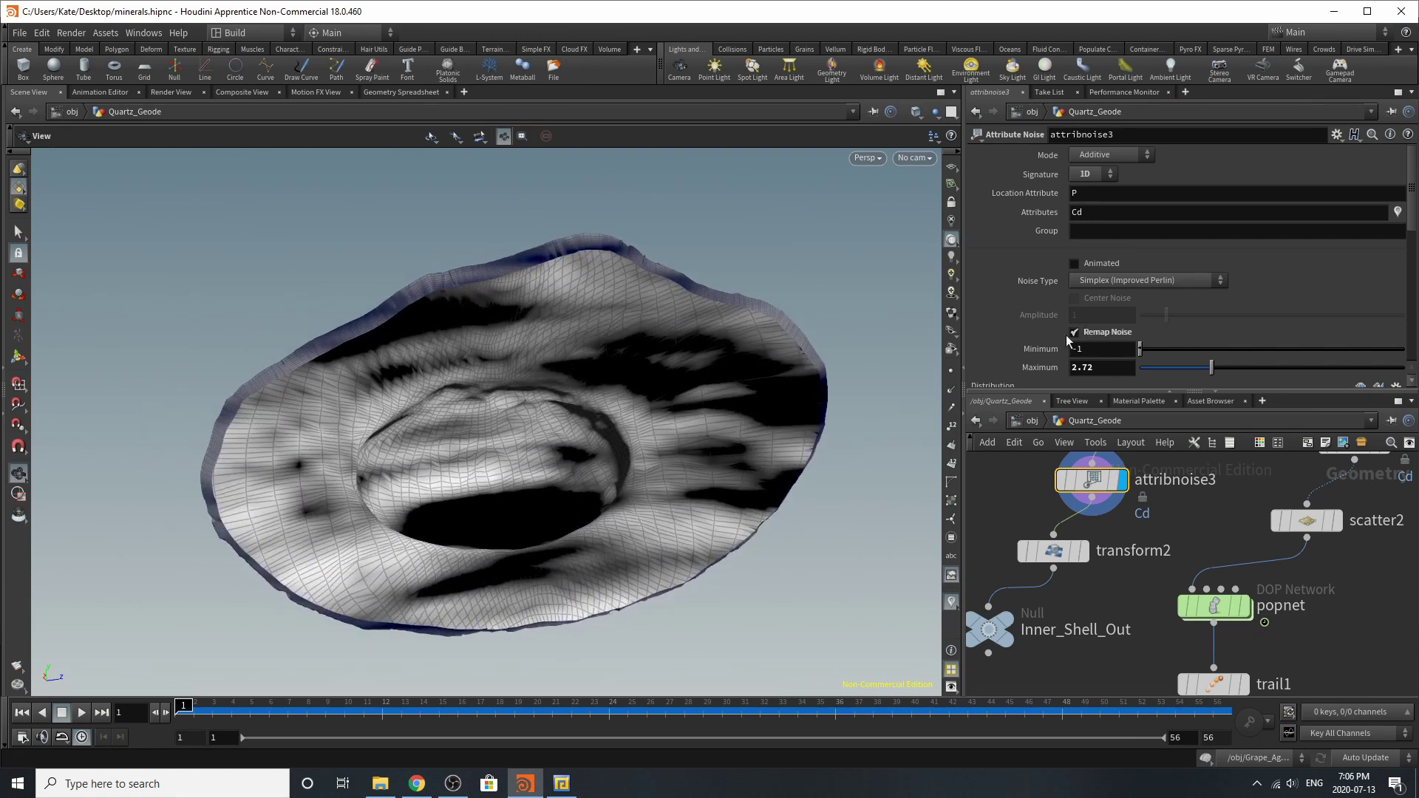
- Display the transform2 output and parameters, and compare the scaled inner shell against a temporary Outer_Shell_Out template overlay
{"action": "left_click", "coordinate": [1083, 550]}
{"action": "left_click", "coordinate": [1053, 551]}
{"action": "left_click_drag", "start_coordinate": [838, 535], "coordinate": [792, 504]}
{"action": "scroll", "coordinate": [1024, 591], "scroll_direction": "down", "scroll_amount": 6}
{"action": "scroll", "coordinate": [1256, 539], "scroll_direction": "up", "scroll_amount": 3}
{"action": "left_click", "coordinate": [1233, 560]}
{"action": "left_click_drag", "start_coordinate": [481, 326], "coordinate": [484, 400]}
{"action": "scroll", "coordinate": [1323, 467], "scroll_direction": "down", "scroll_amount": 3}
{"action": "scroll", "coordinate": [1311, 517], "scroll_direction": "up", "scroll_amount": 3}
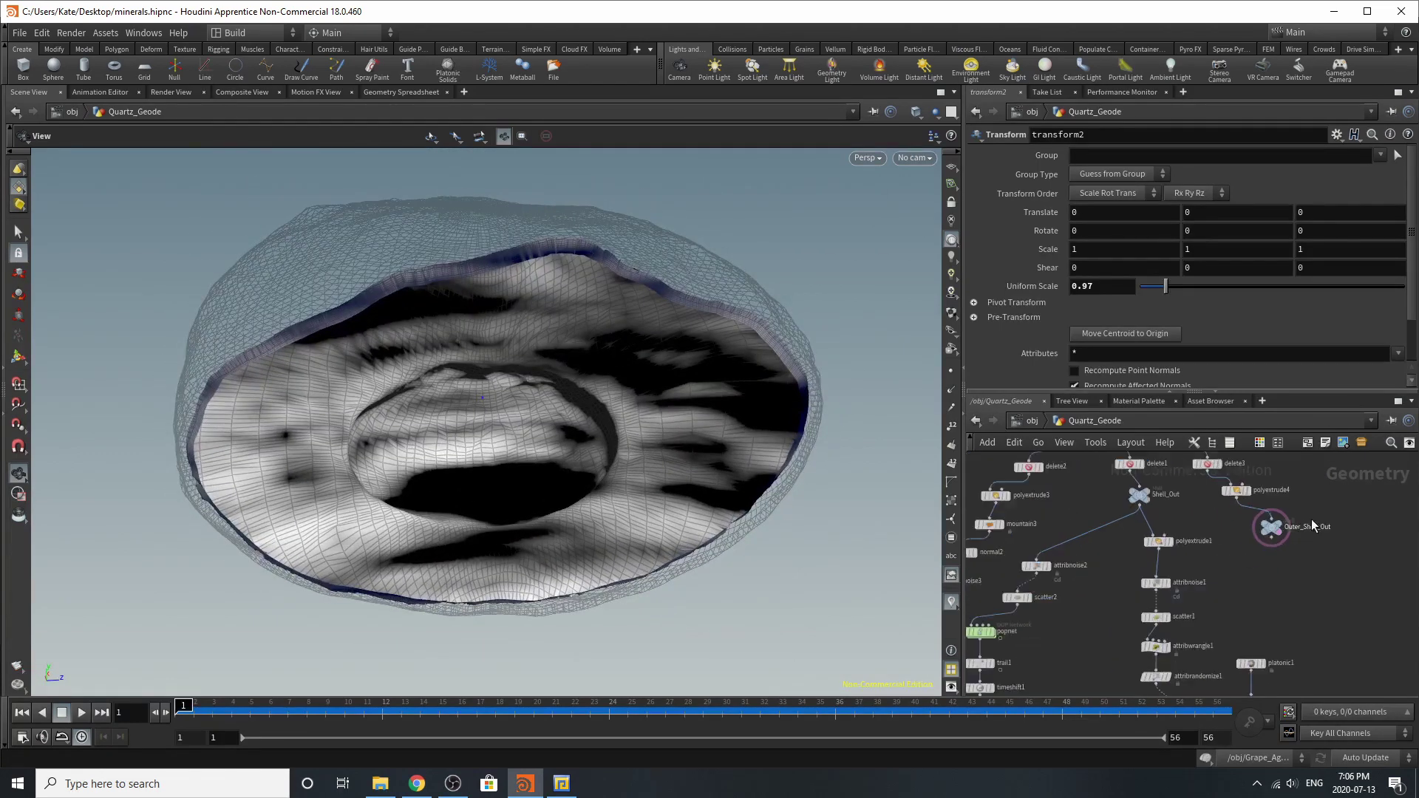
{"action": "left_click", "coordinate": [1272, 534]}
- Display the Inner_Shell_Out null, check the Inner_Shell object's merge reference to it, and follow that reference back to Quartz_Geode
{"action": "scroll", "coordinate": [1330, 576], "scroll_direction": "down", "scroll_amount": 6}
{"action": "scroll", "coordinate": [1155, 623], "scroll_direction": "up", "scroll_amount": 5}
{"action": "mouse_move", "coordinate": [1054, 599]}
{"action": "left_mouse_down"}
{"action": "mouse_move", "coordinate": [1023, 574]}
{"action": "mouse_move", "coordinate": [1031, 591]}
{"action": "left_mouse_up"}
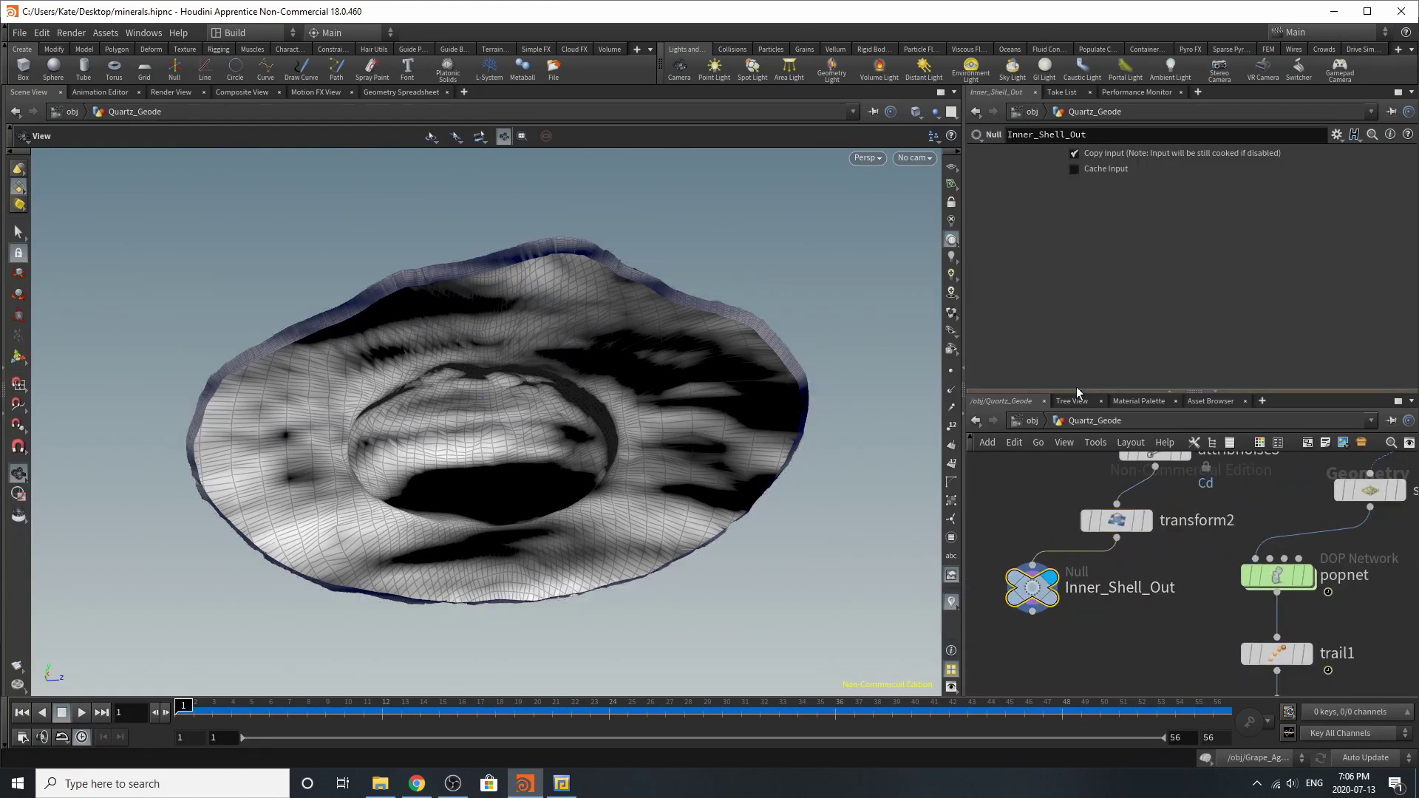
{"action": "left_click", "coordinate": [1033, 421]}
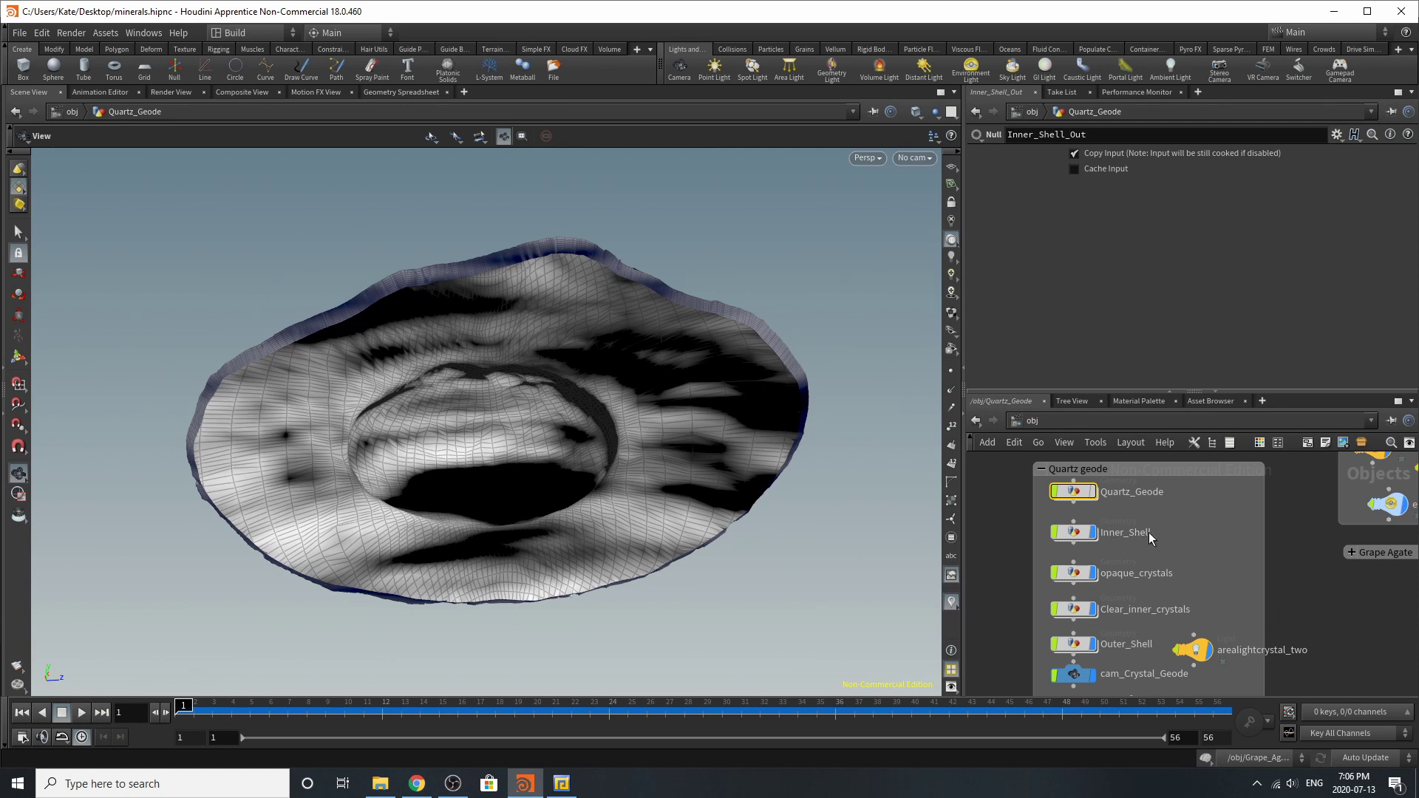
{"action": "double_click", "coordinate": [1073, 534]}
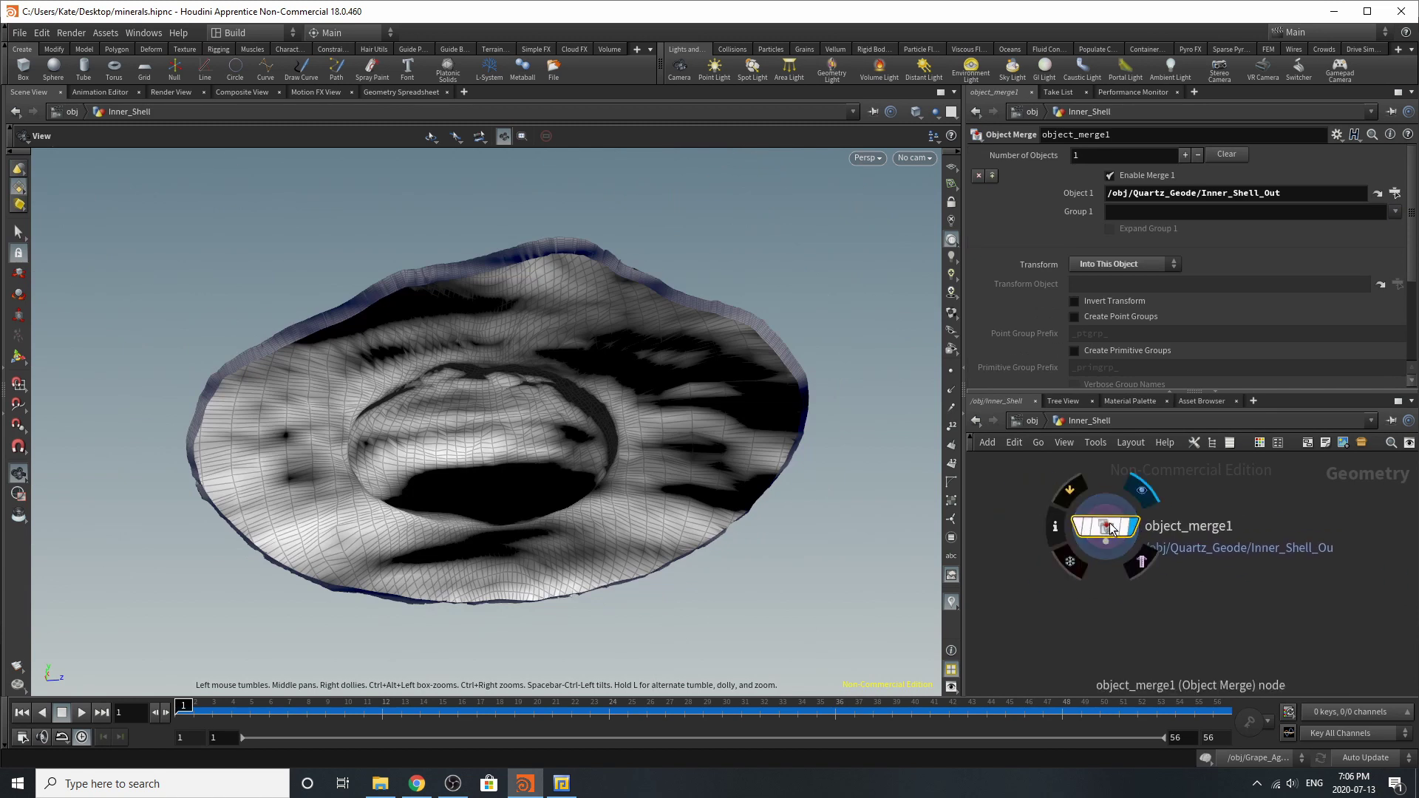
{"action": "left_click", "coordinate": [1395, 193]}
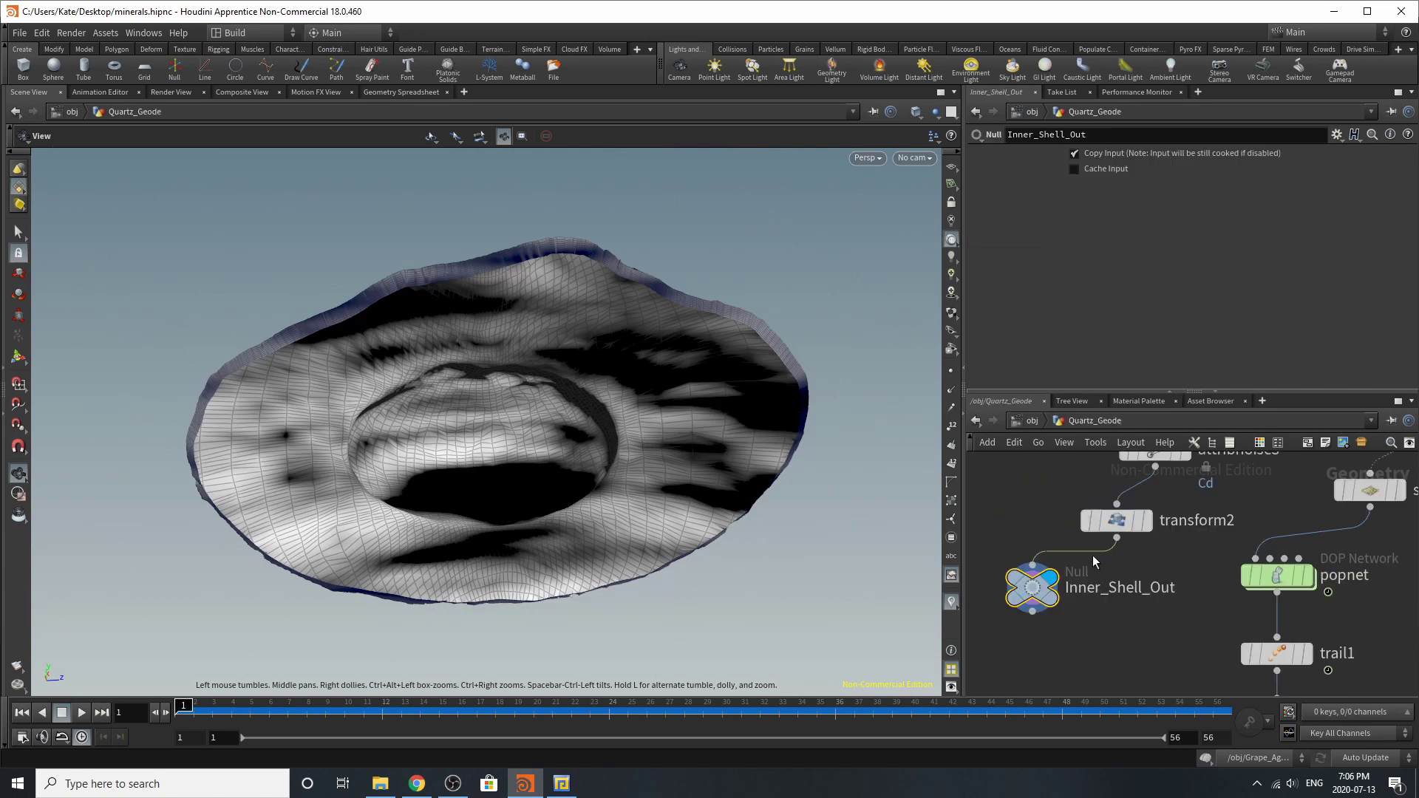
- Display the boolean1 node's output and its primitive group settings above the shell branches
{"action": "scroll", "coordinate": [1197, 544], "scroll_direction": "up", "scroll_amount": 8}
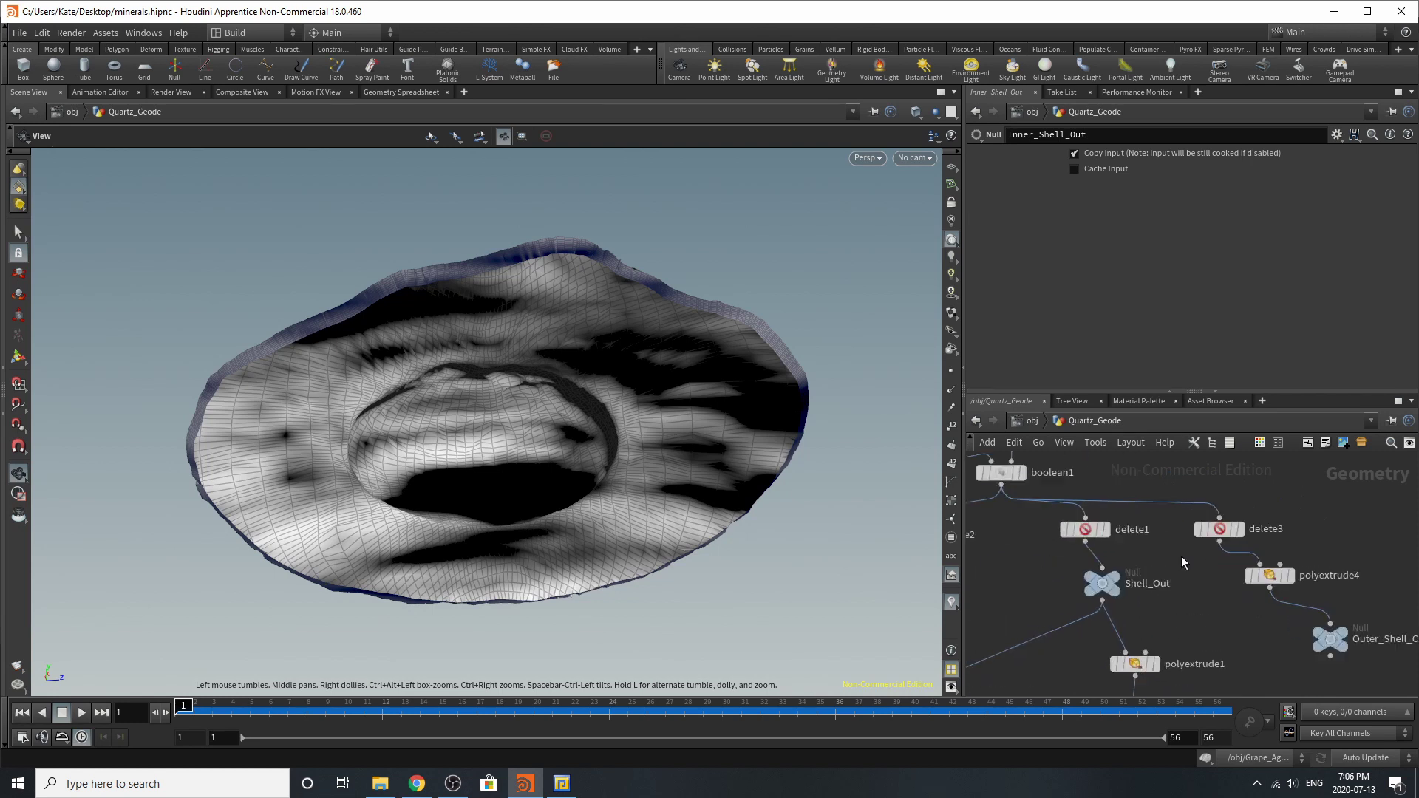
{"action": "middle_click_drag", "start_coordinate": [1029, 501], "coordinate": [1077, 554]}
{"action": "scroll", "coordinate": [1081, 550], "scroll_direction": "up", "scroll_amount": 2}
{"action": "left_click", "coordinate": [1063, 512]}
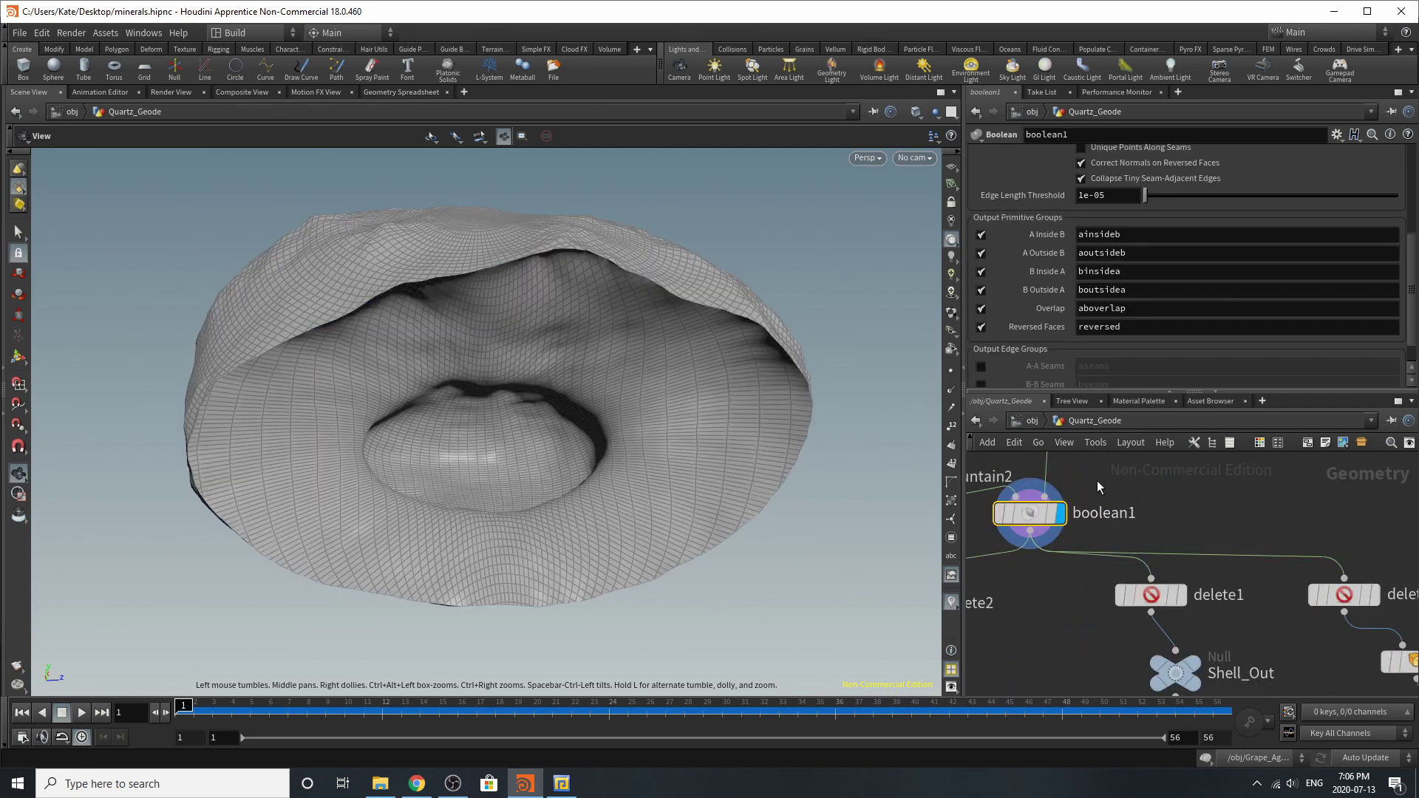
- Display the delete1 node's output, and review its group and operation settings and the remaining cavity surface
{"action": "left_click", "coordinate": [1180, 595]}
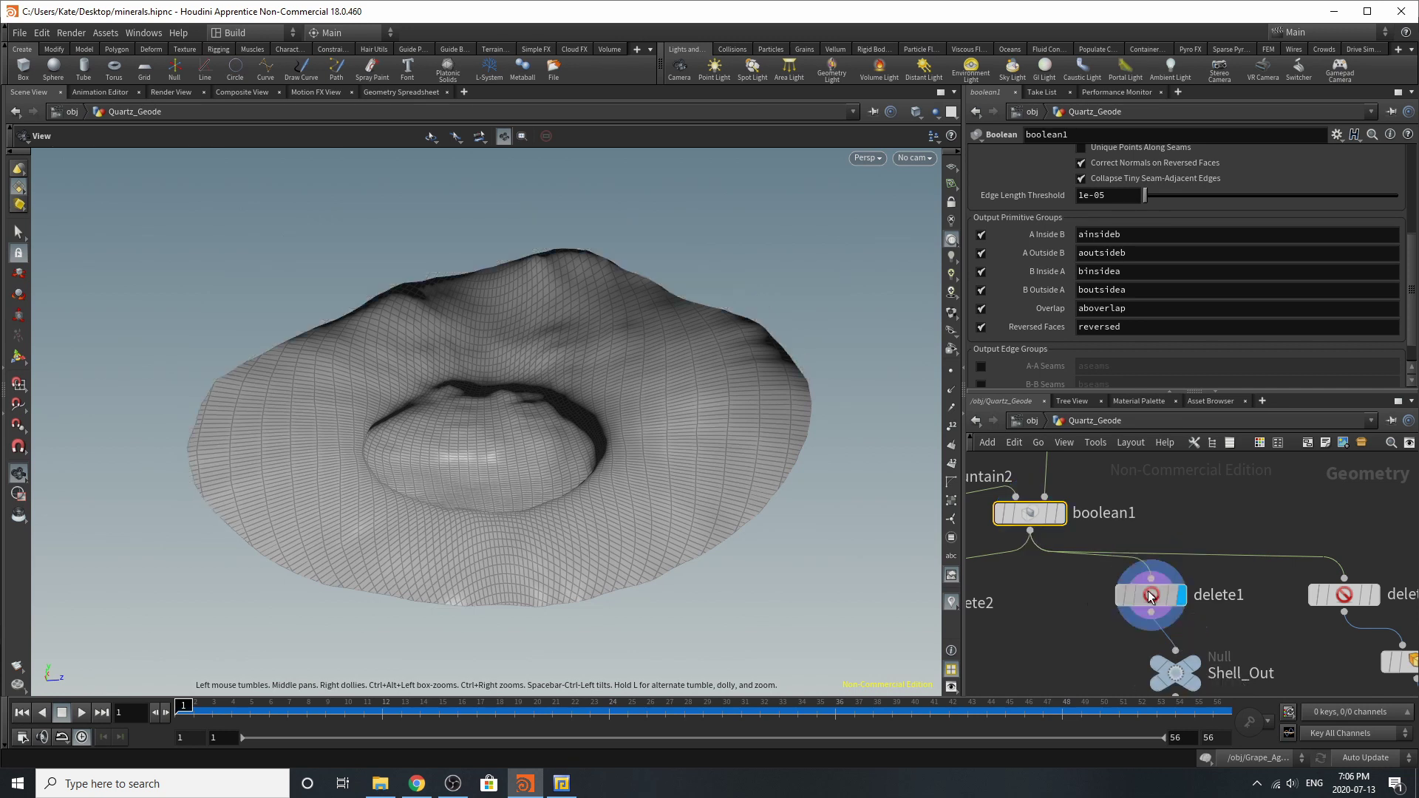
{"action": "left_click", "coordinate": [1150, 596]}
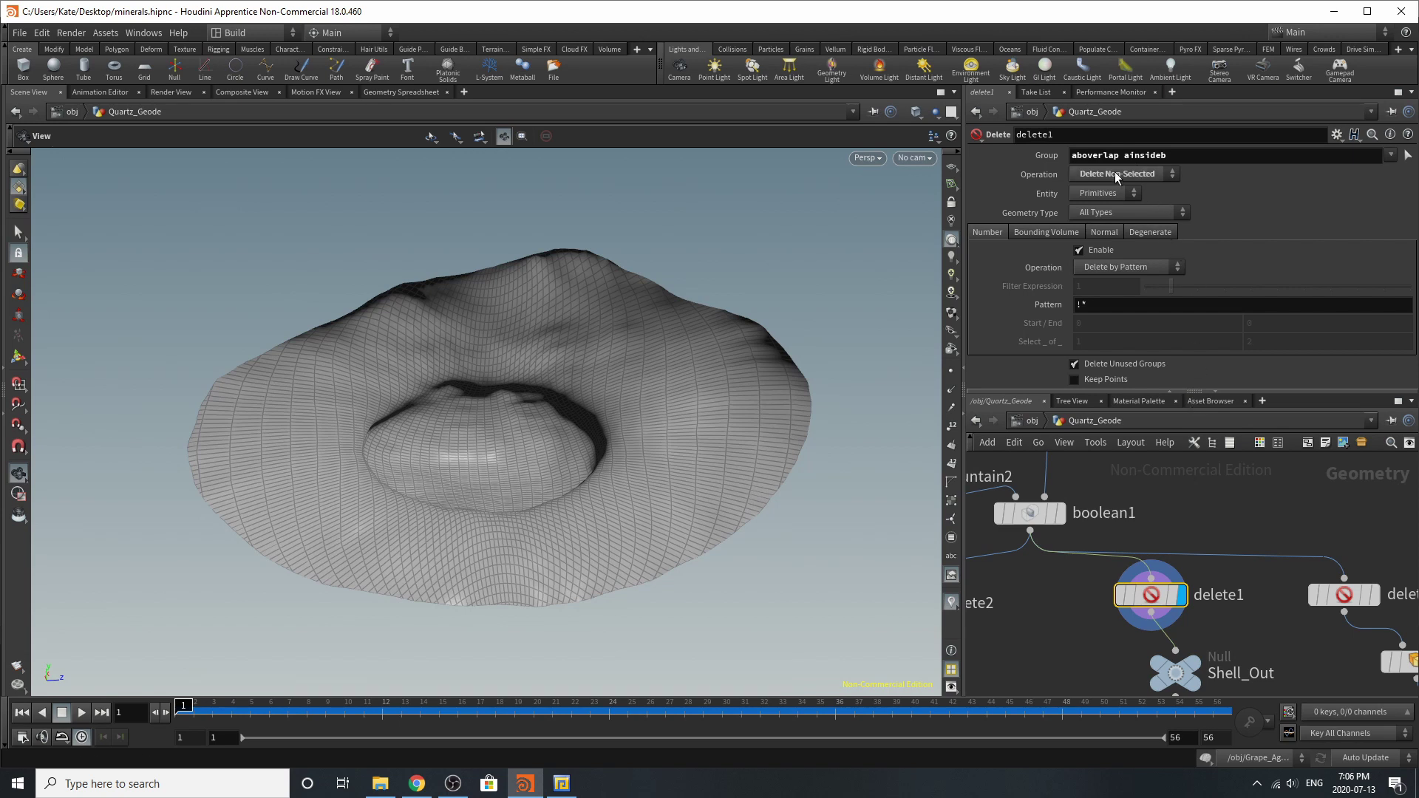
{"action": "left_click_drag", "start_coordinate": [780, 439], "coordinate": [798, 392]}
- Display the Shell_Out null below delete1 with its parameters
{"action": "scroll", "coordinate": [1192, 551], "scroll_direction": "down", "scroll_amount": 3}
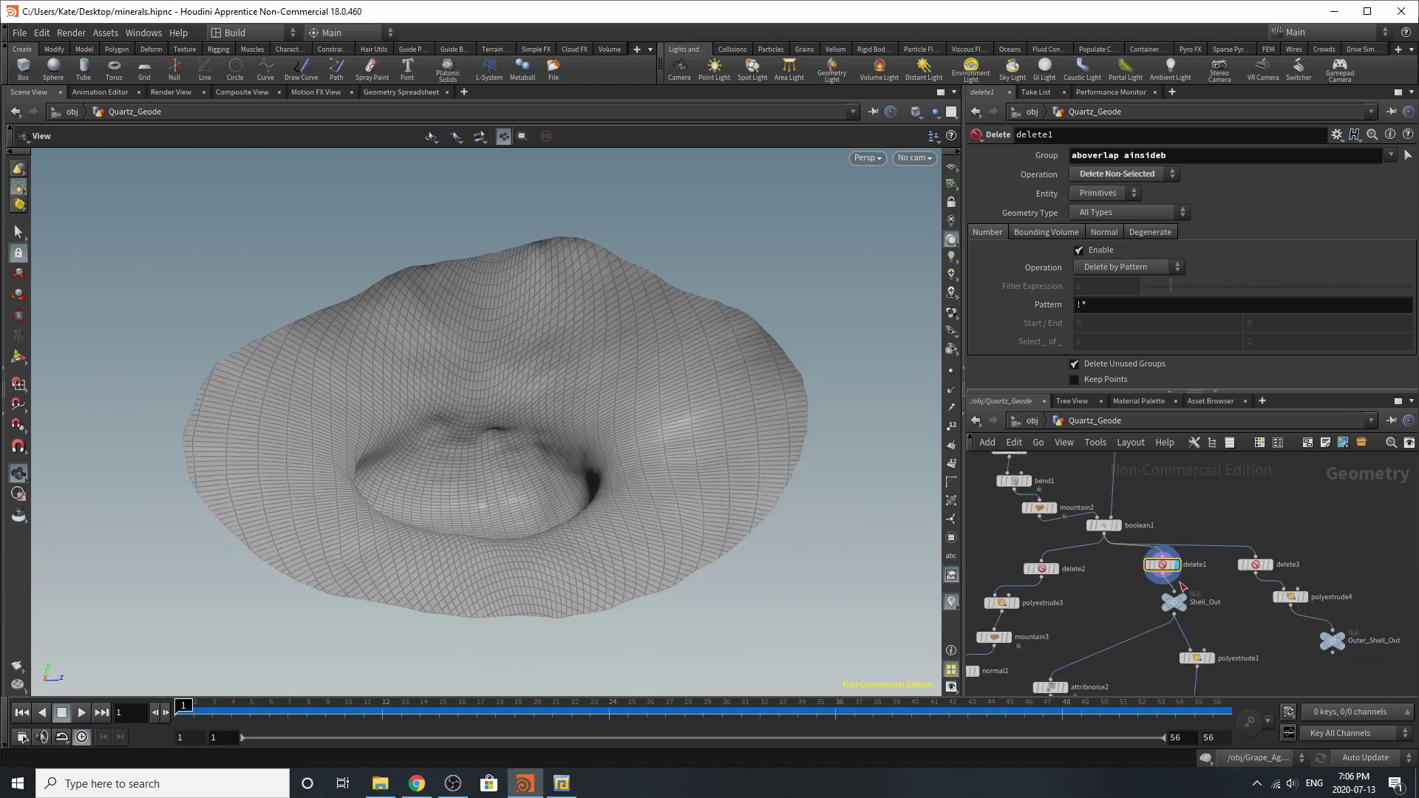
{"action": "scroll", "coordinate": [1195, 606], "scroll_direction": "up", "scroll_amount": 4}
{"action": "mouse_move", "coordinate": [1157, 581]}
{"action": "left_click", "coordinate": [1182, 546]}
{"action": "mouse_move", "coordinate": [1142, 591]}
{"action": "left_mouse_down"}
{"action": "mouse_move", "coordinate": [1094, 585]}
{"action": "mouse_move", "coordinate": [1124, 584]}
{"action": "left_mouse_up"}
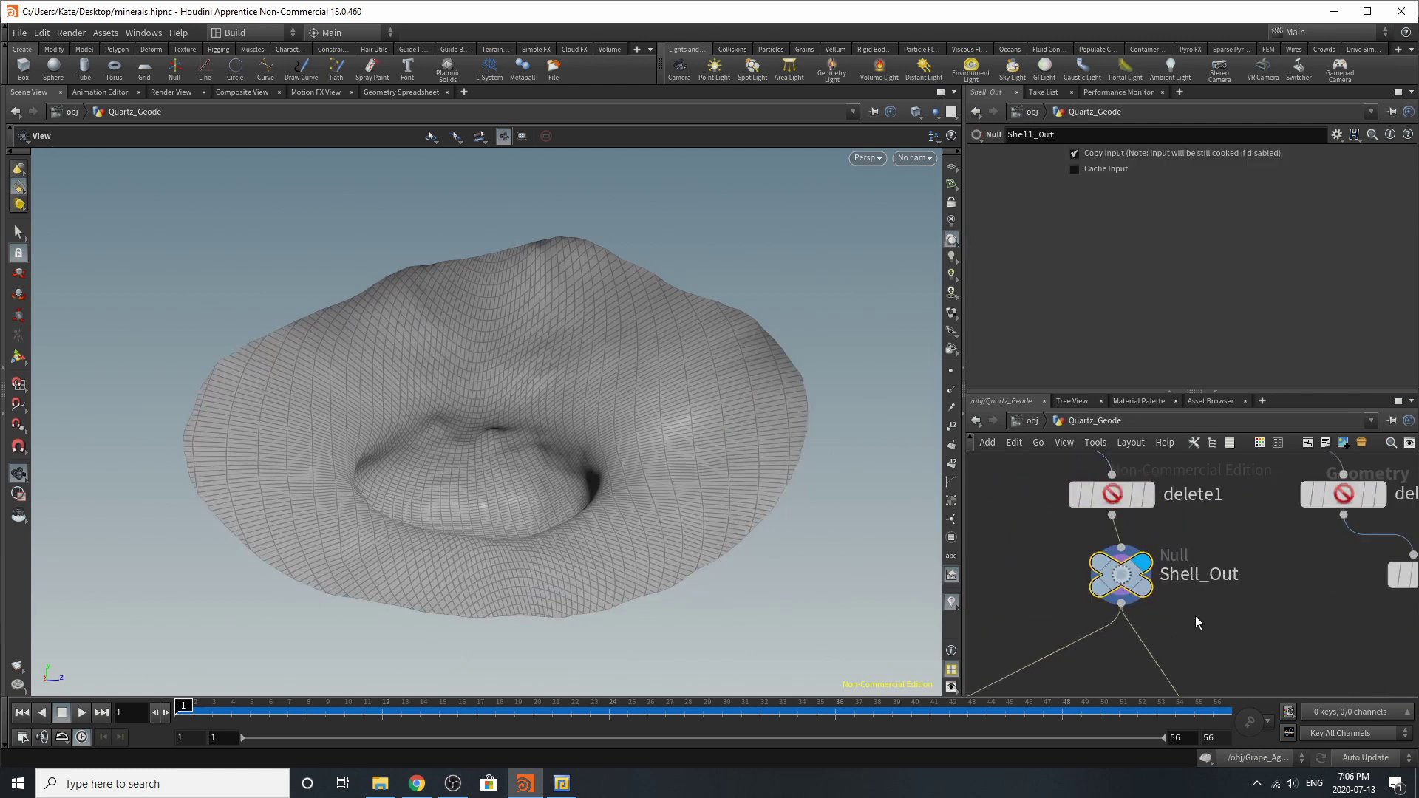
- Trace the crystal branch below Shell_Out down to the Opaque_Crystals_Out null
{"action": "scroll", "coordinate": [1194, 626], "scroll_direction": "down", "scroll_amount": 6}
{"action": "scroll", "coordinate": [1124, 591], "scroll_direction": "up", "scroll_amount": 4}
{"action": "scroll", "coordinate": [1124, 591], "scroll_direction": "down", "scroll_amount": 4}
{"action": "scroll", "coordinate": [1124, 592], "scroll_direction": "up", "scroll_amount": 4}
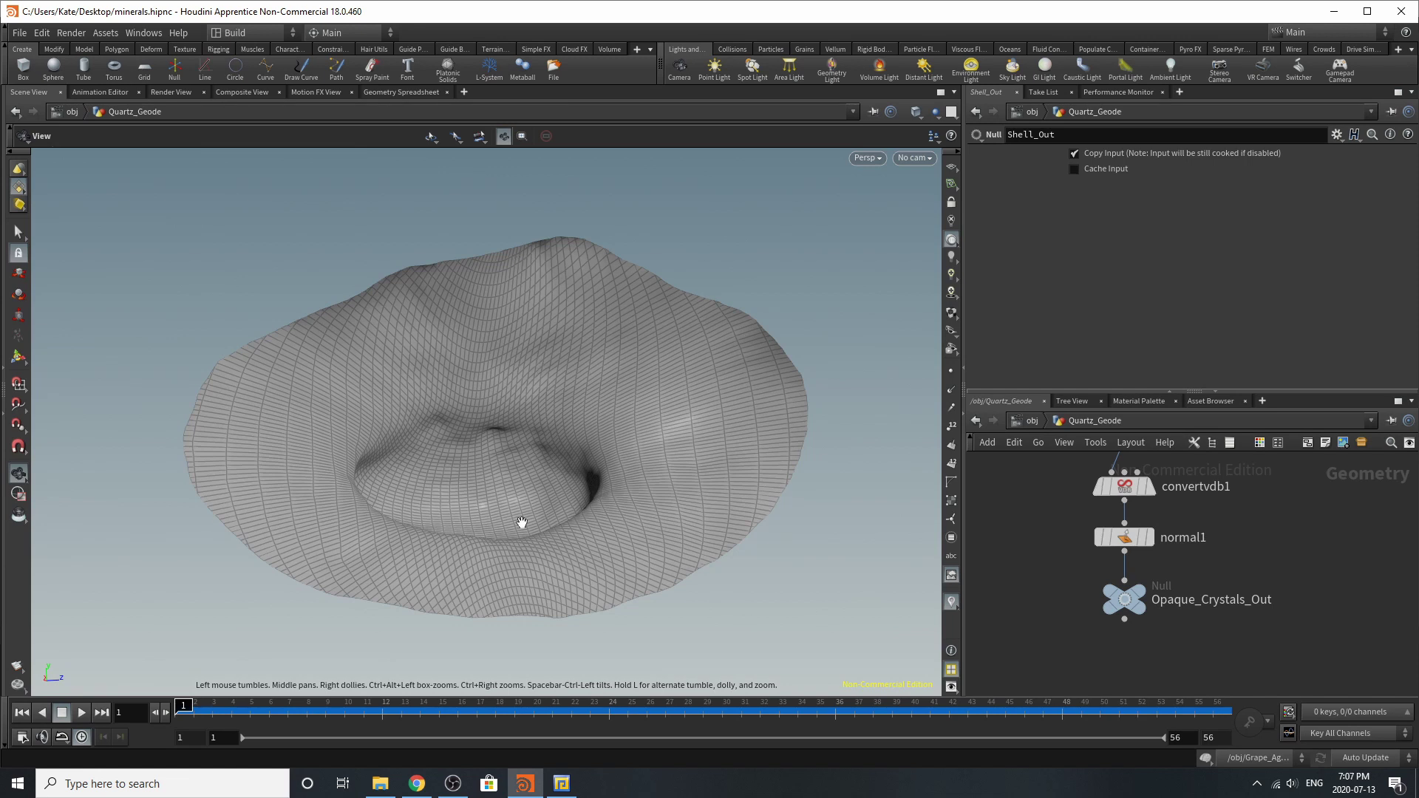
- Display the polyextrude1 node's output in the crystal branch, and review its extrusion and output geometry settings
{"action": "scroll", "coordinate": [1136, 678], "scroll_direction": "down", "scroll_amount": 6}
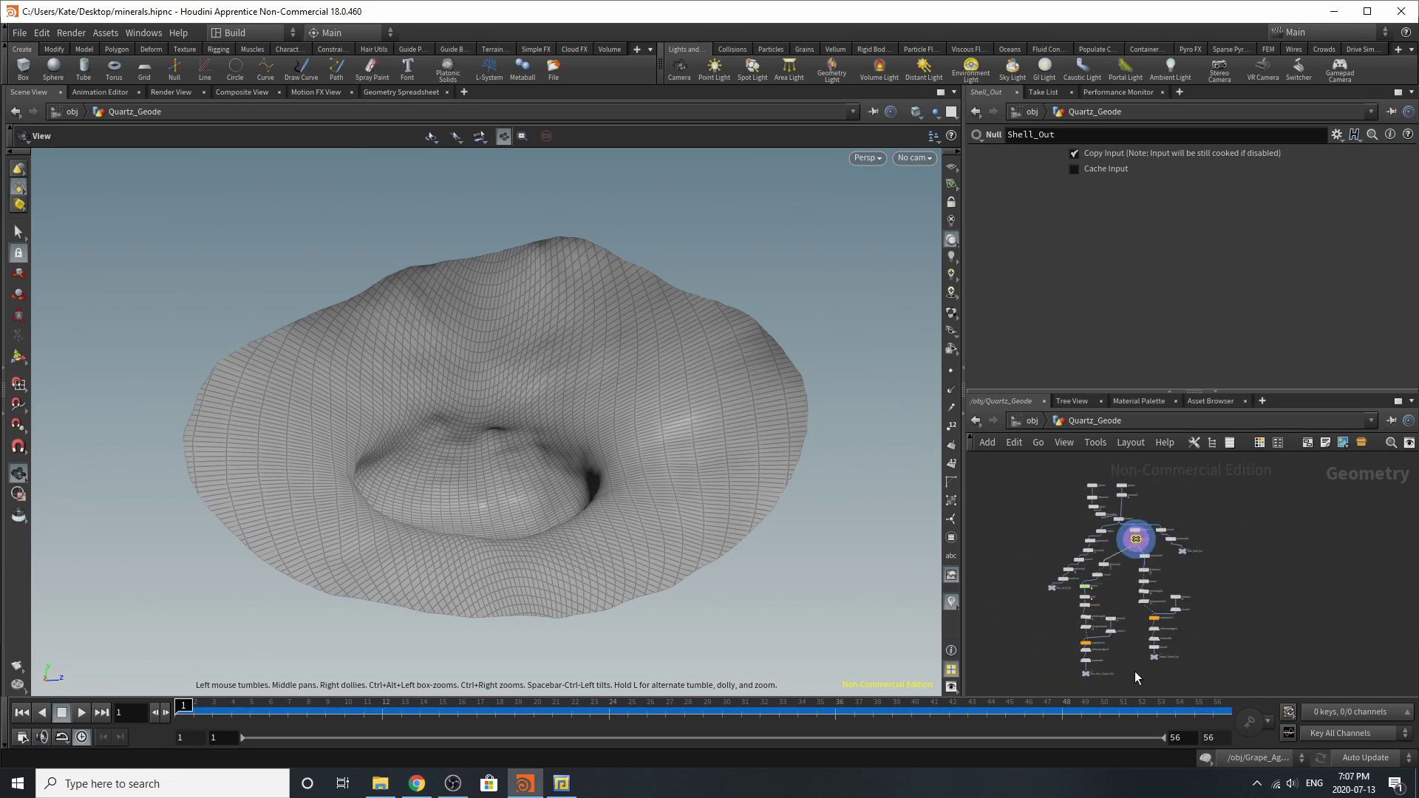
{"action": "scroll", "coordinate": [1159, 570], "scroll_direction": "up", "scroll_amount": 6}
{"action": "mouse_move", "coordinate": [1147, 567]}
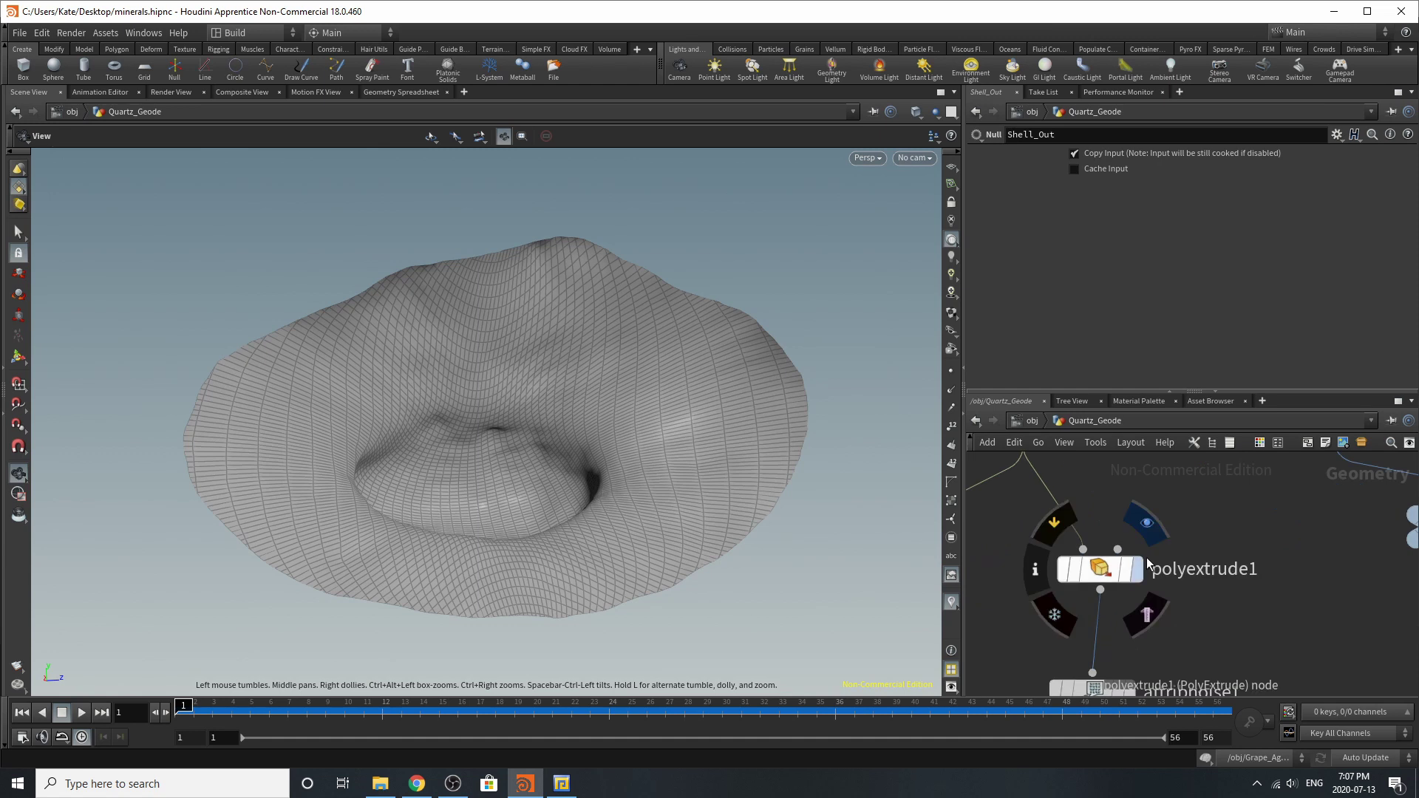
{"action": "left_click", "coordinate": [1146, 521]}
{"action": "left_click", "coordinate": [1100, 568]}
{"action": "left_click_drag", "start_coordinate": [684, 295], "coordinate": [702, 503]}
{"action": "scroll", "coordinate": [1271, 538], "scroll_direction": "down", "scroll_amount": 4}
{"action": "scroll", "coordinate": [1219, 610], "scroll_direction": "up", "scroll_amount": 4}
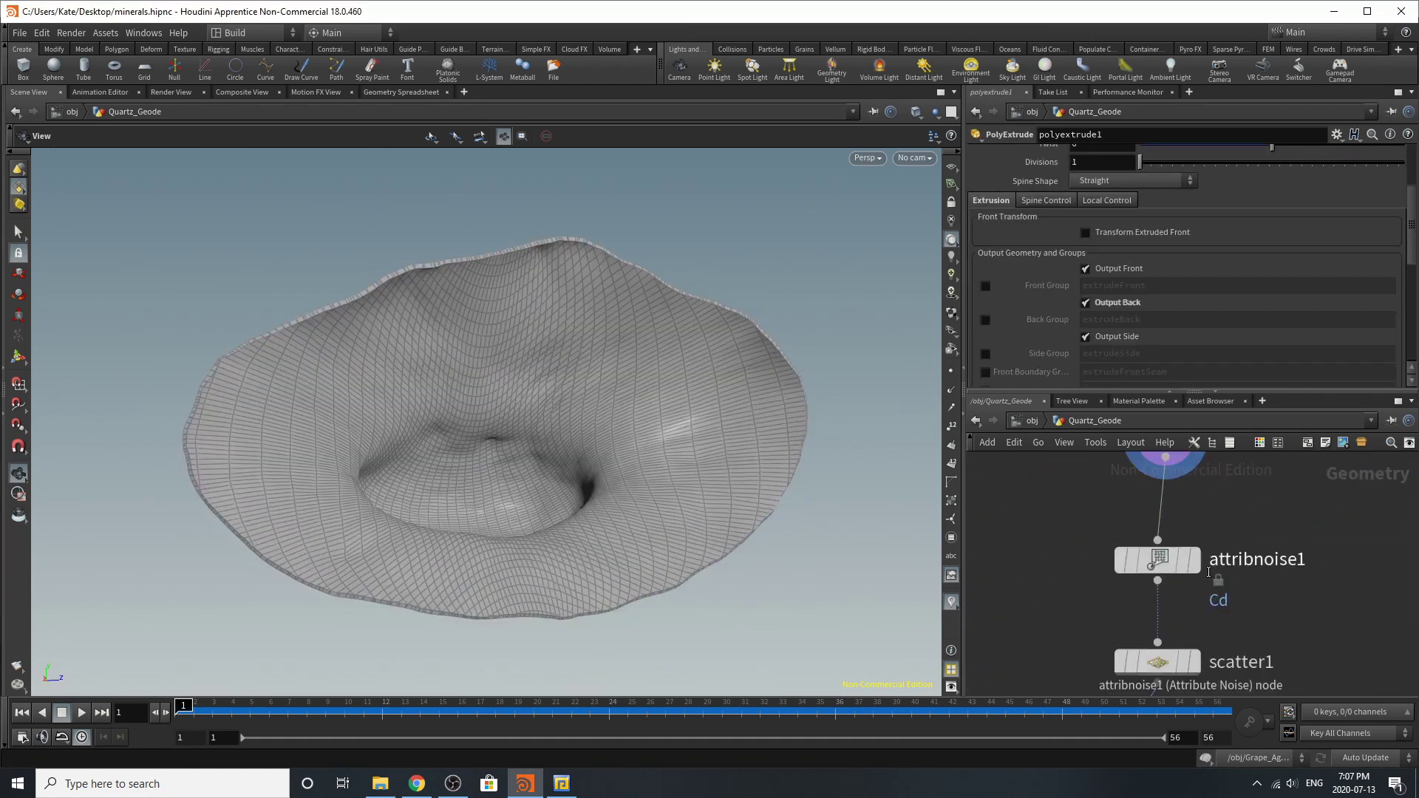
- Display the attribnoise1 node's colour noise on the extruded cavity surface together with its parameters
{"action": "left_click", "coordinate": [1193, 564]}
{"action": "left_click", "coordinate": [1155, 560]}
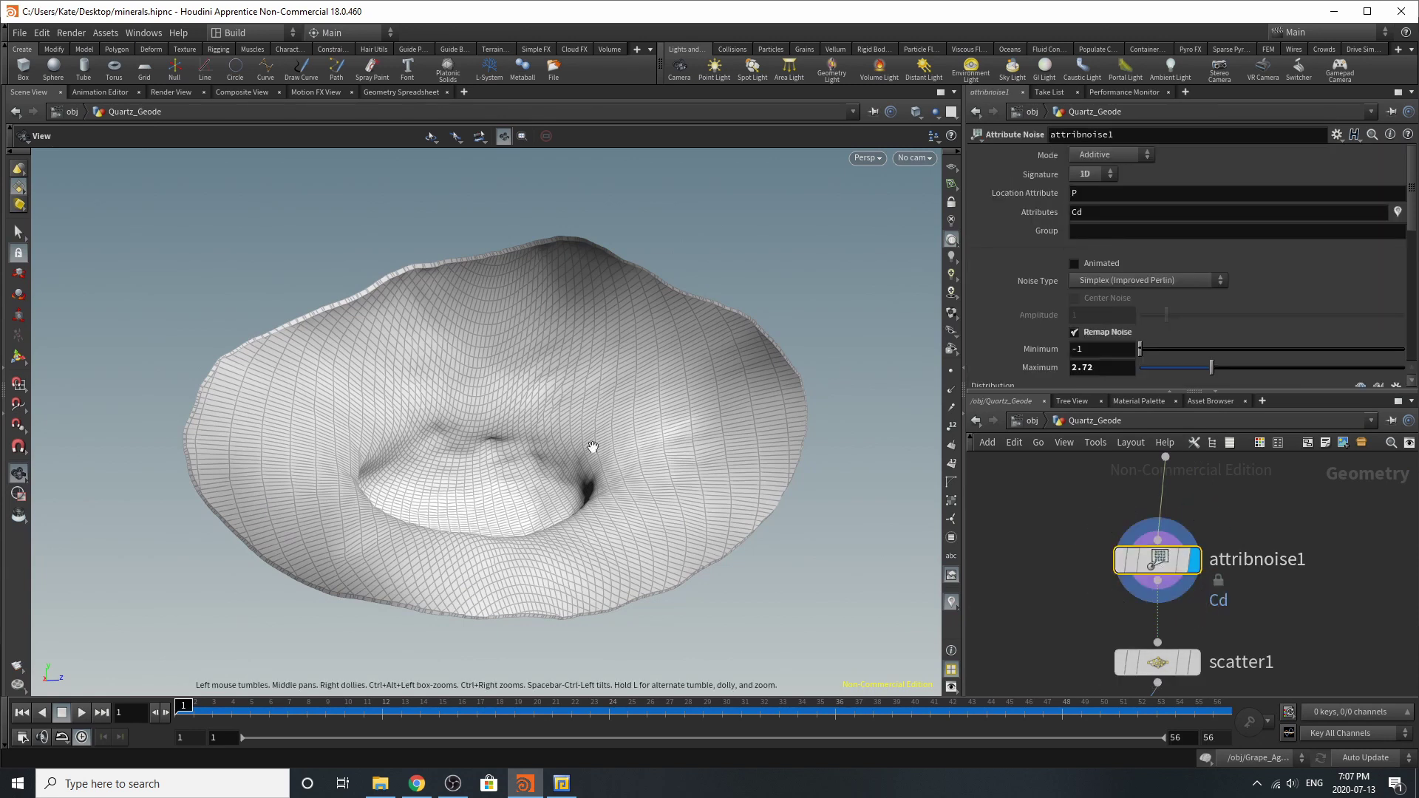
{"action": "scroll", "coordinate": [1131, 555], "scroll_direction": "down", "scroll_amount": 2}
{"action": "scroll", "coordinate": [1119, 561], "scroll_direction": "up", "scroll_amount": 1}
- Display the scatter1 node's points, and review its point count and seed settings
{"action": "left_click", "coordinate": [1116, 552]}
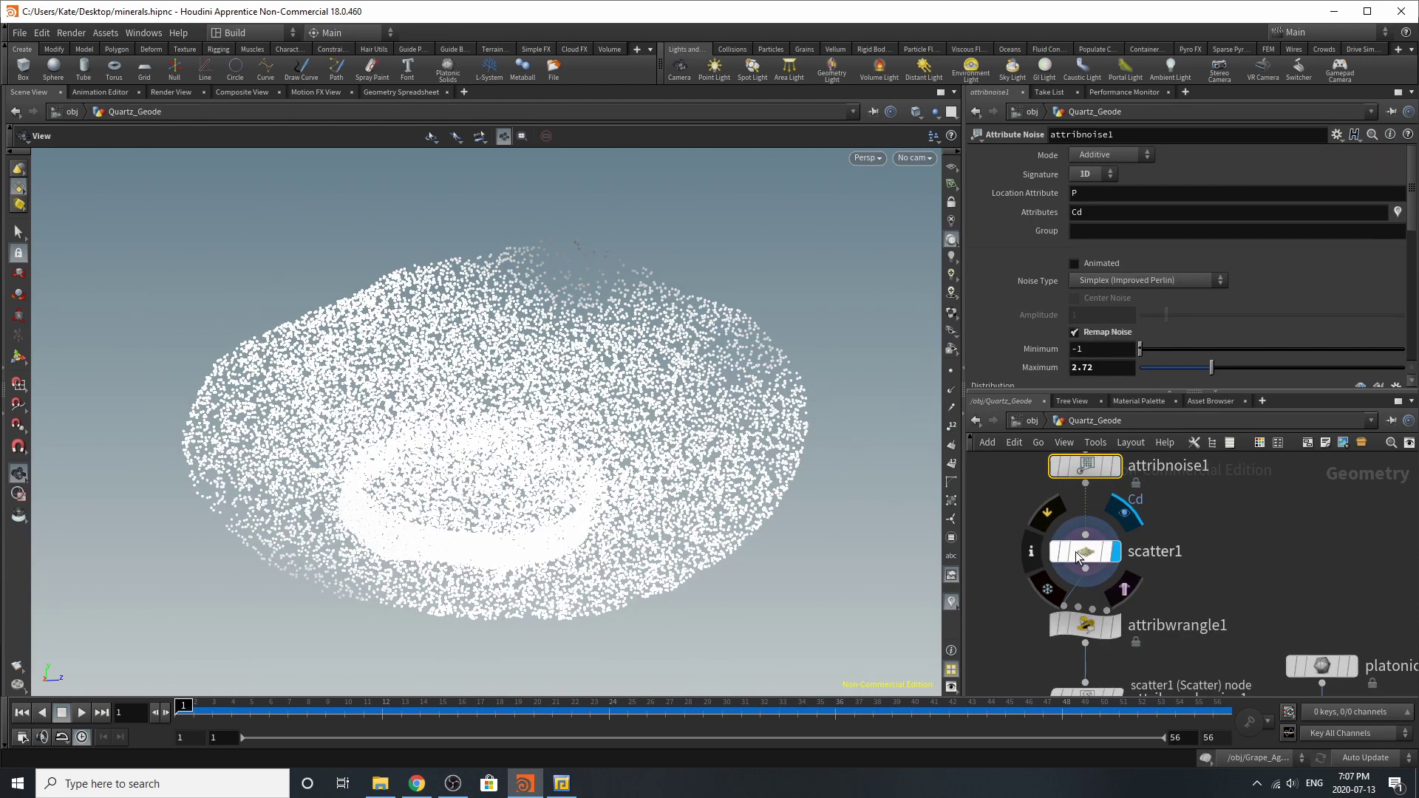
{"action": "left_click", "coordinate": [1084, 556]}
{"action": "scroll", "coordinate": [1087, 214], "scroll_direction": "down", "scroll_amount": 3}
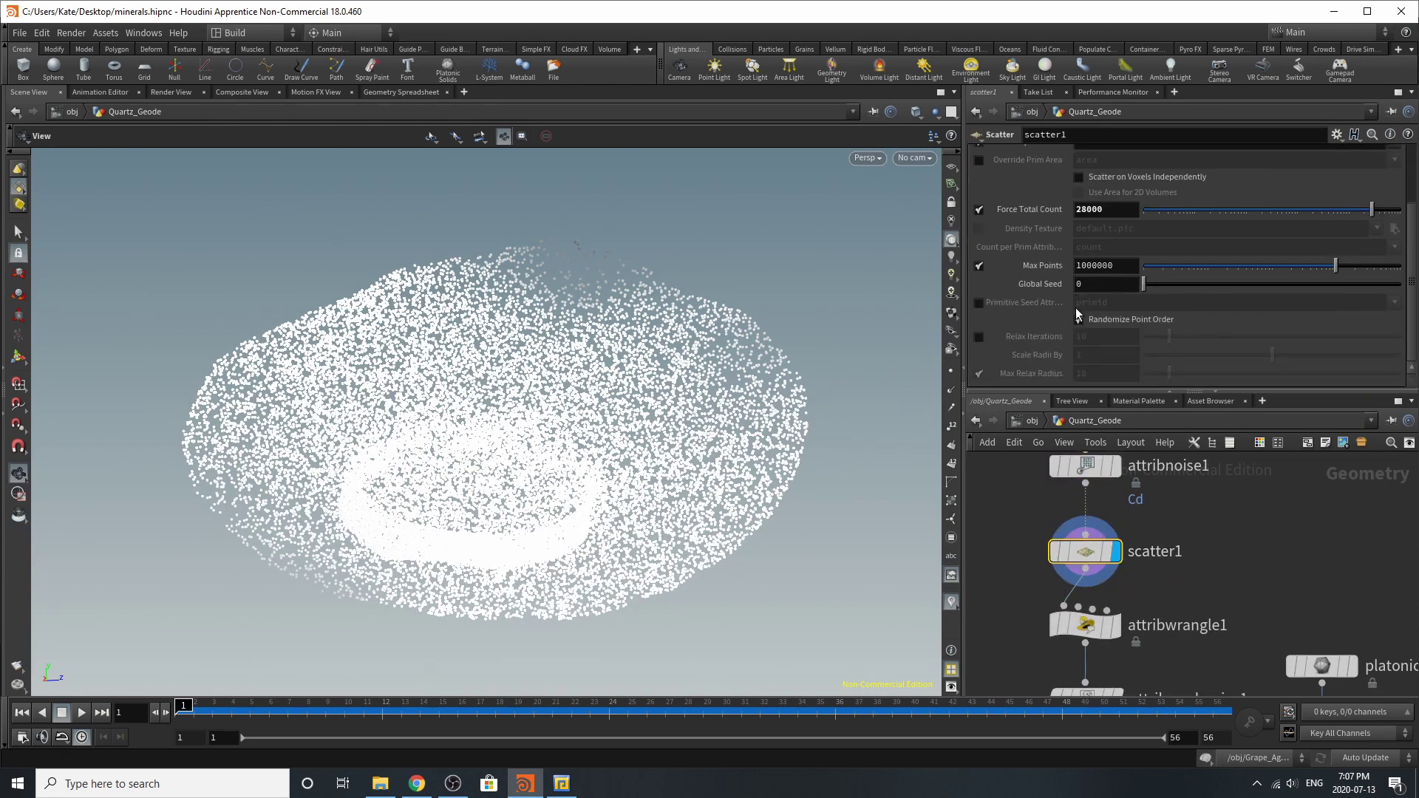
{"action": "scroll", "coordinate": [1076, 308], "scroll_direction": "up", "scroll_amount": 2}
- Review attribnoise1's remap range, distribution ramp and element size while keeping the scattered points displayed
{"action": "left_click", "coordinate": [1087, 467]}
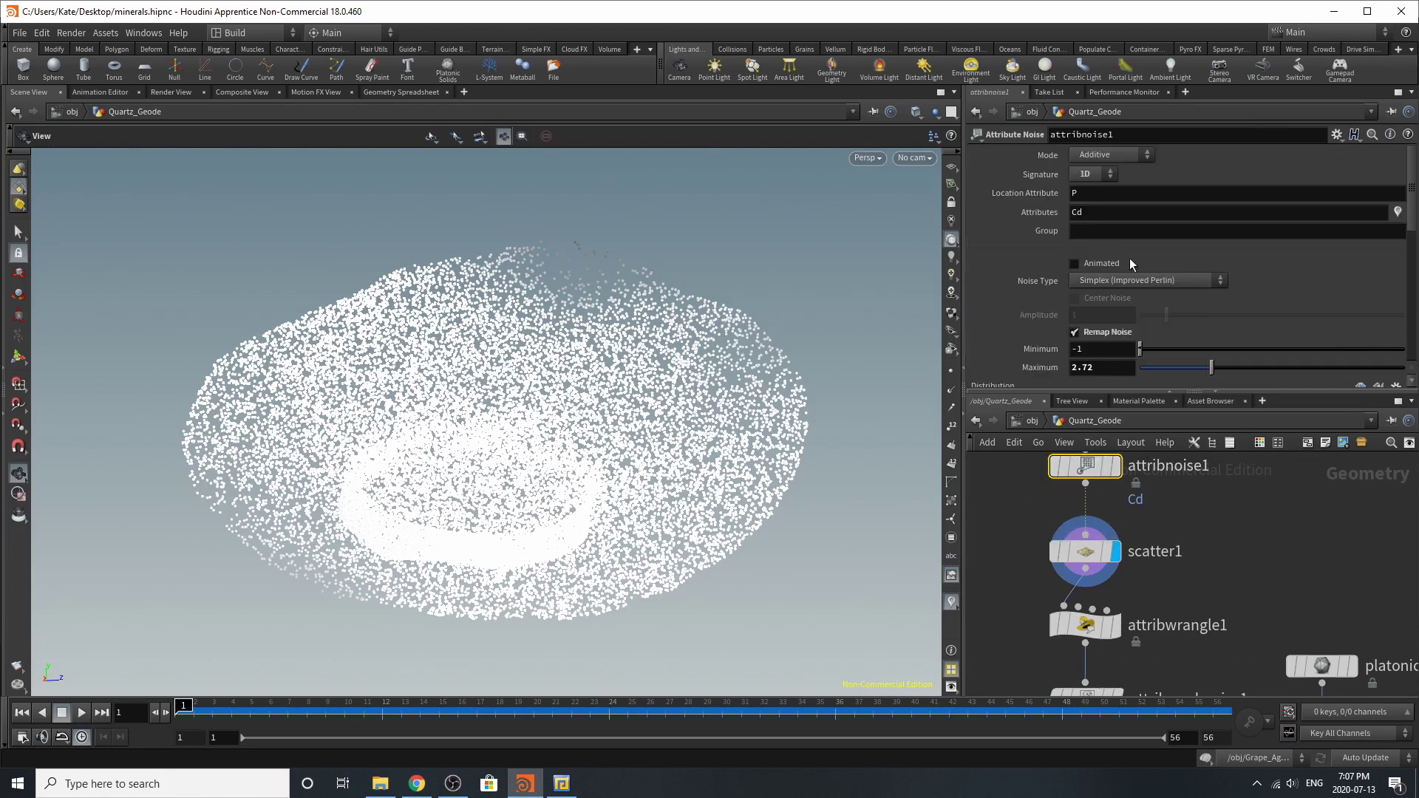
{"action": "scroll", "coordinate": [1129, 259], "scroll_direction": "down", "scroll_amount": 1}
{"action": "scroll", "coordinate": [1125, 318], "scroll_direction": "down", "scroll_amount": 4}
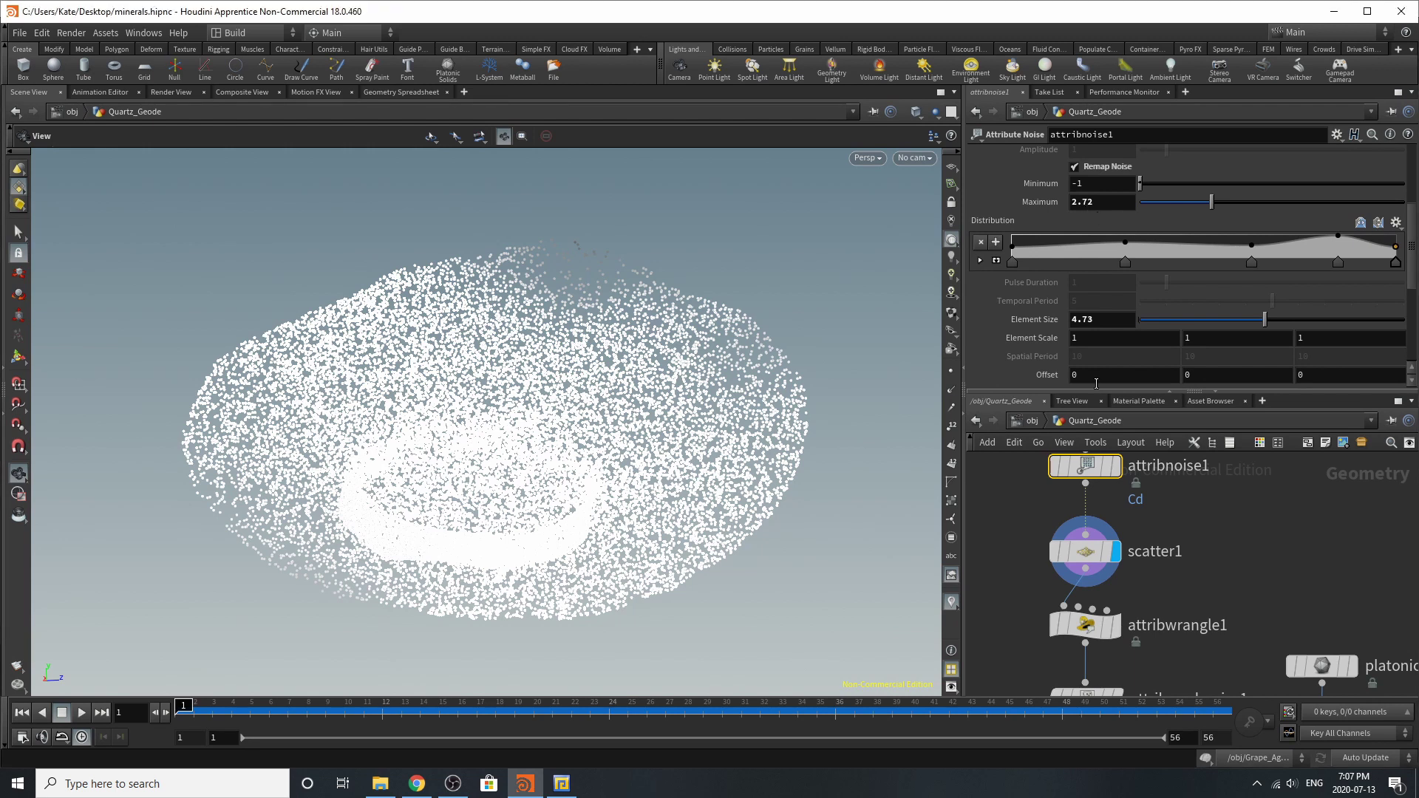
{"action": "scroll", "coordinate": [1102, 371], "scroll_direction": "down", "scroll_amount": 5}
{"action": "scroll", "coordinate": [1102, 371], "scroll_direction": "up", "scroll_amount": 6}
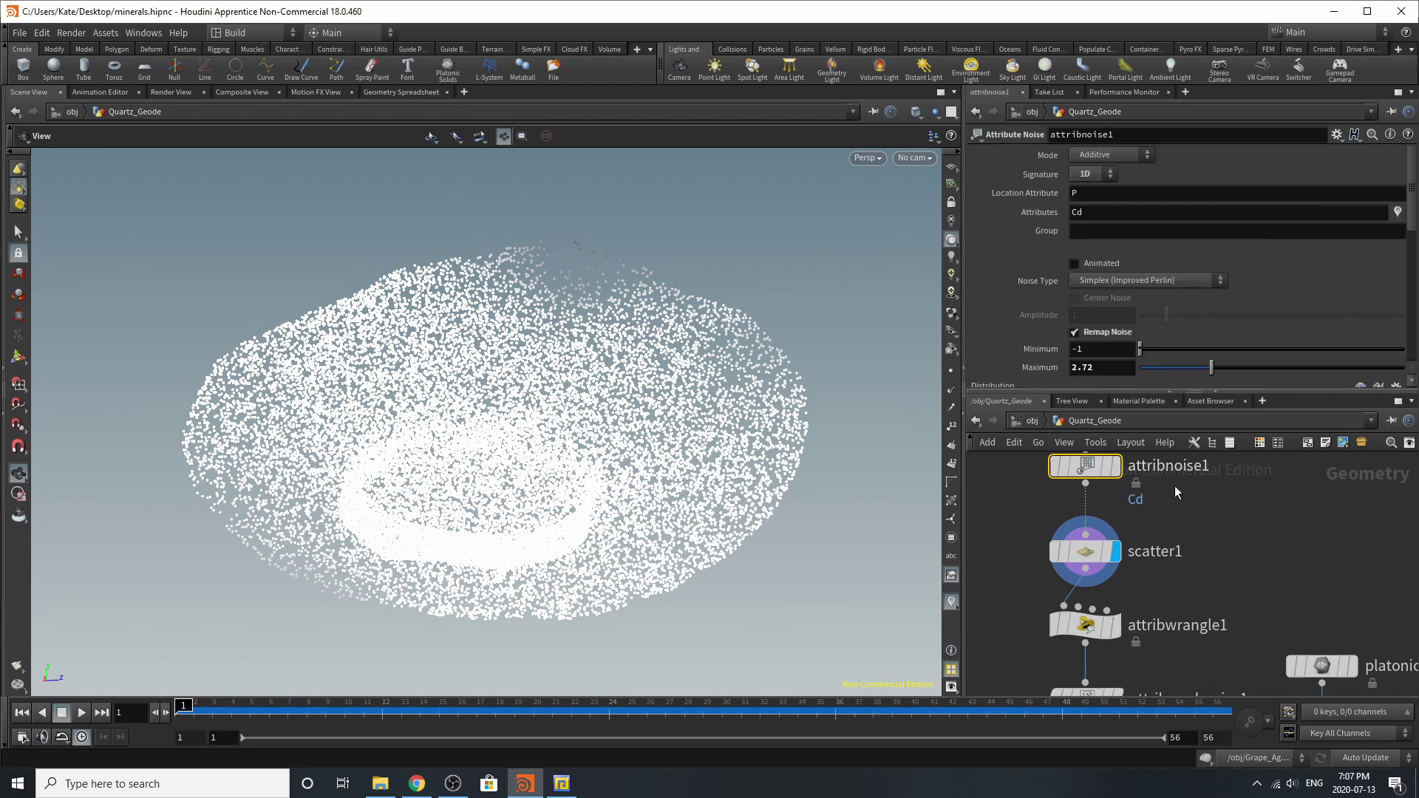
- Display the attribwrangle1 node's output below scatter1, and examine its VEX expression for point orientation
{"action": "left_click", "coordinate": [1085, 625]}
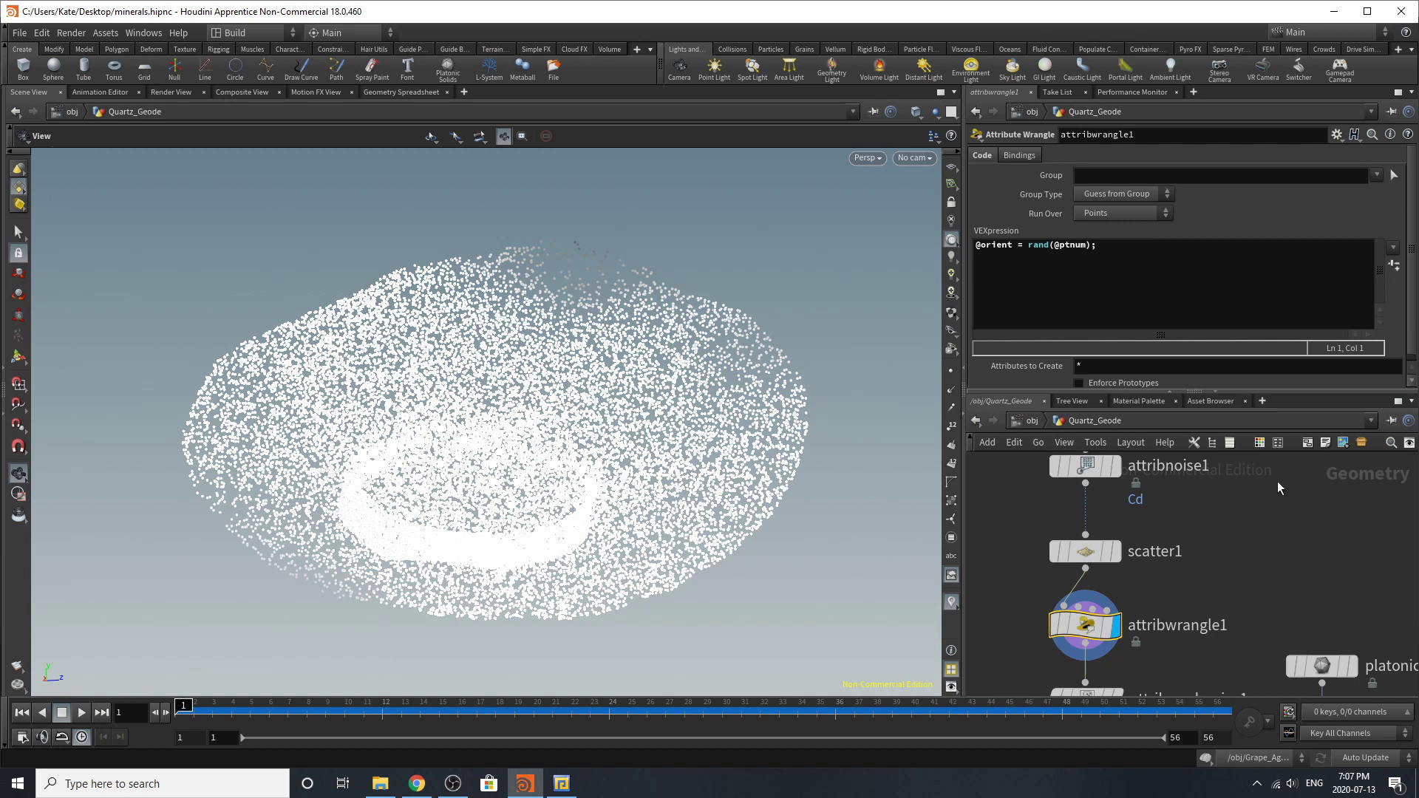
{"action": "mouse_move", "coordinate": [1101, 637]}
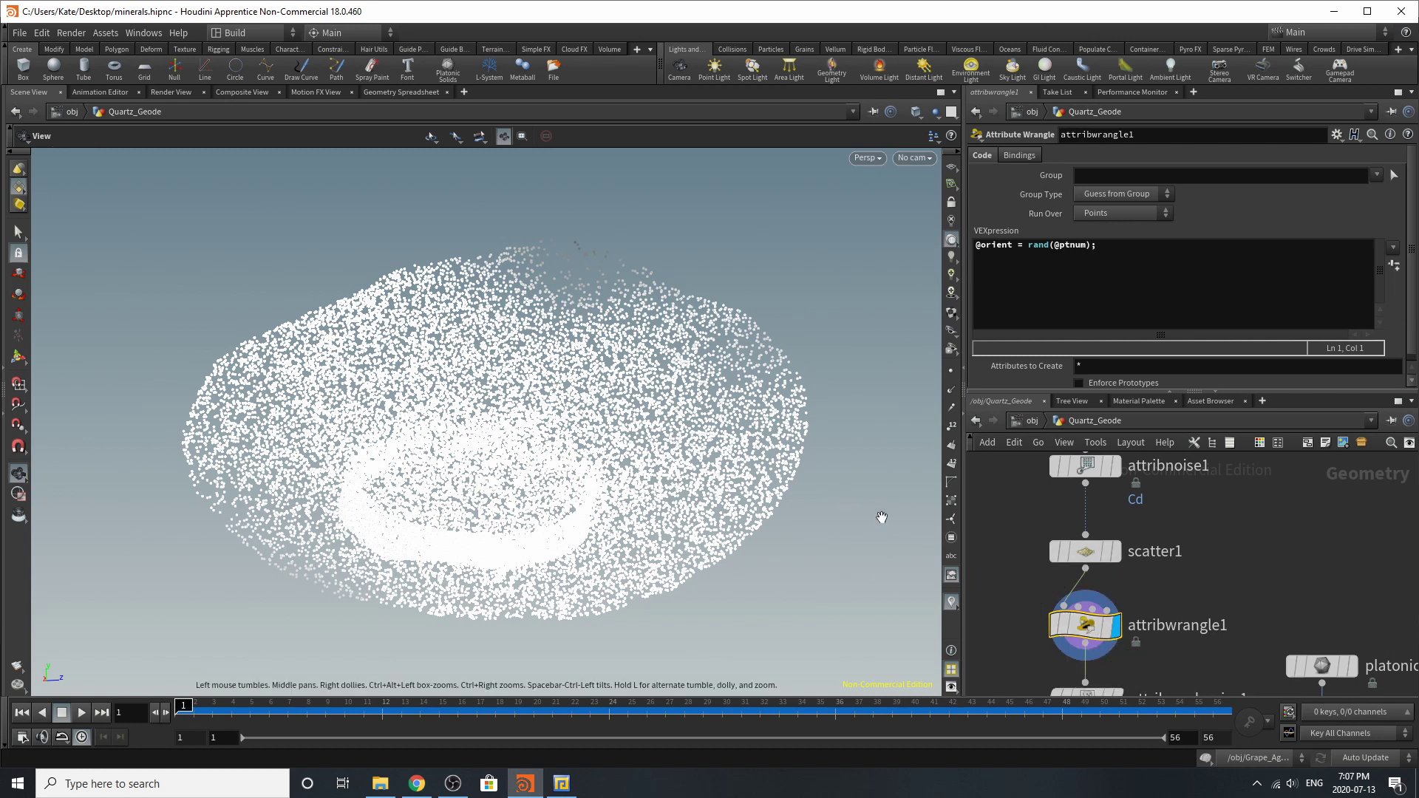
{"action": "scroll", "coordinate": [1153, 573], "scroll_direction": "down", "scroll_amount": 4}
{"action": "scroll", "coordinate": [1146, 642], "scroll_direction": "up", "scroll_amount": 5}
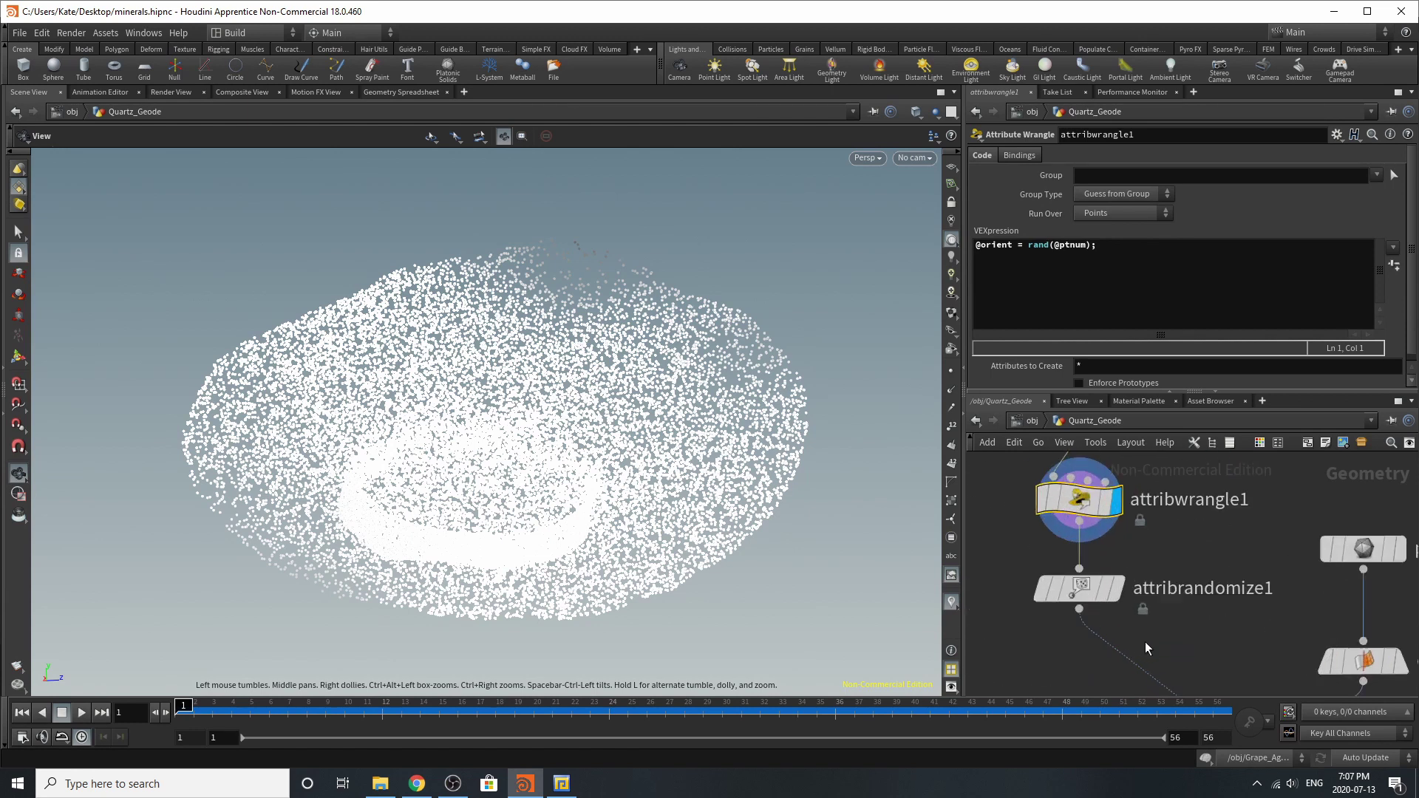
- Display the attribrandomize1 node's output, and review its pscale distribution with the minimum and maximum values
{"action": "left_click", "coordinate": [1117, 592]}
{"action": "left_click", "coordinate": [1087, 600]}
{"action": "scroll", "coordinate": [1096, 362], "scroll_direction": "down", "scroll_amount": 1}
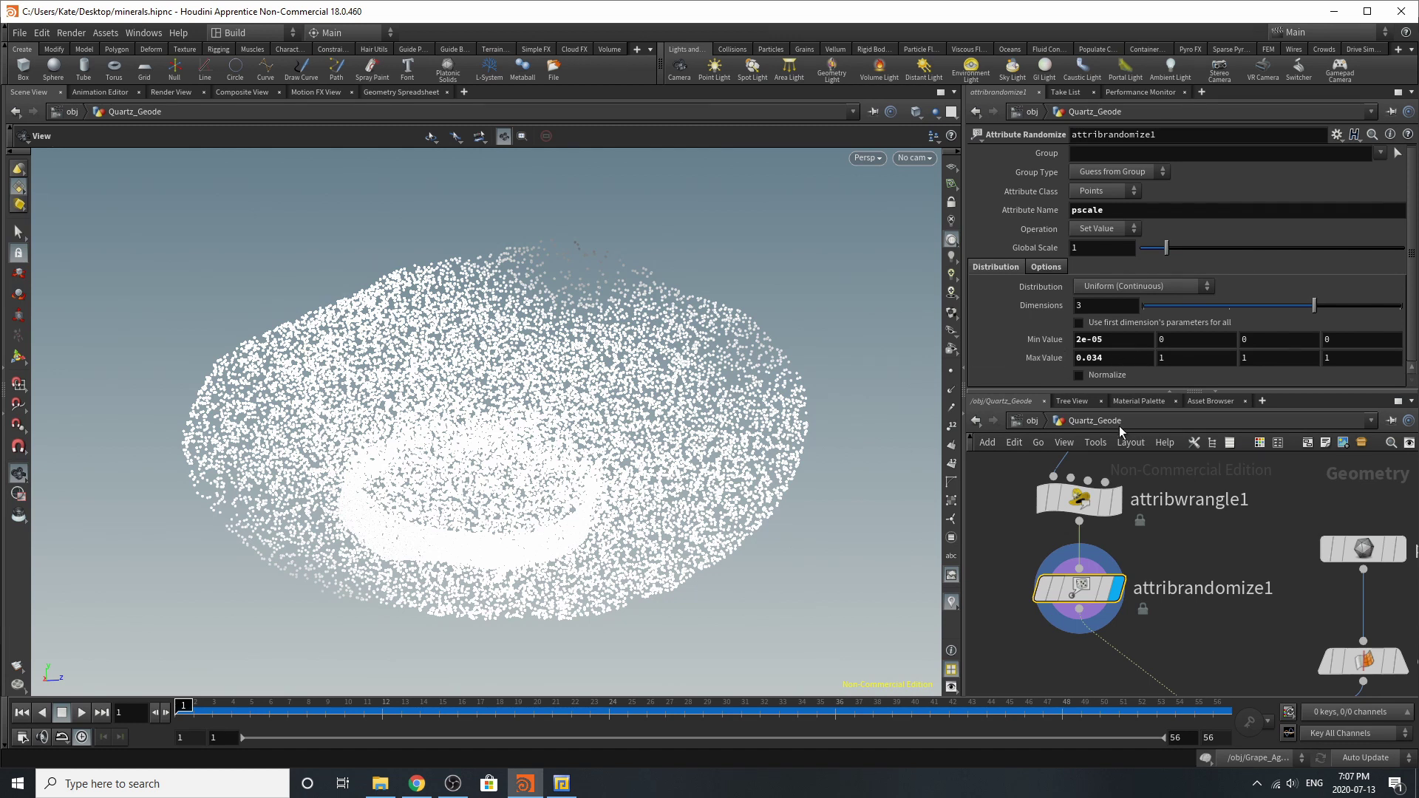
- Display the copytopoints1 node's output with its parameters, and inspect the copied crystals up close
{"action": "scroll", "coordinate": [1203, 547], "scroll_direction": "down", "scroll_amount": 5}
{"action": "scroll", "coordinate": [1227, 631], "scroll_direction": "up", "scroll_amount": 5}
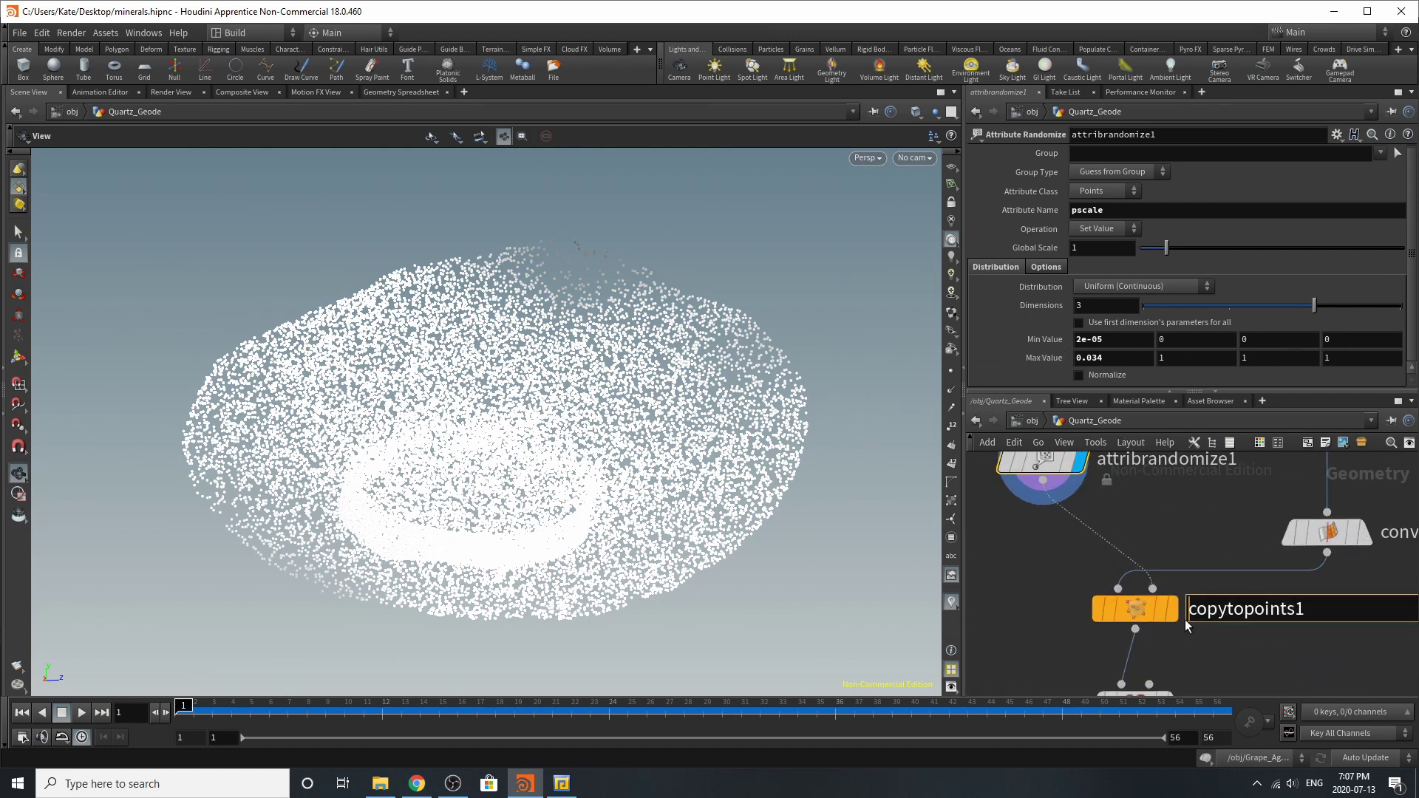
{"action": "left_click", "coordinate": [1171, 609]}
{"action": "left_click", "coordinate": [1135, 610]}
{"action": "right_click_drag", "start_coordinate": [615, 354], "coordinate": [1048, 363]}
{"action": "left_click_drag", "start_coordinate": [613, 355], "coordinate": [220, 264]}
{"action": "scroll", "coordinate": [1272, 514], "scroll_direction": "down", "scroll_amount": 4}
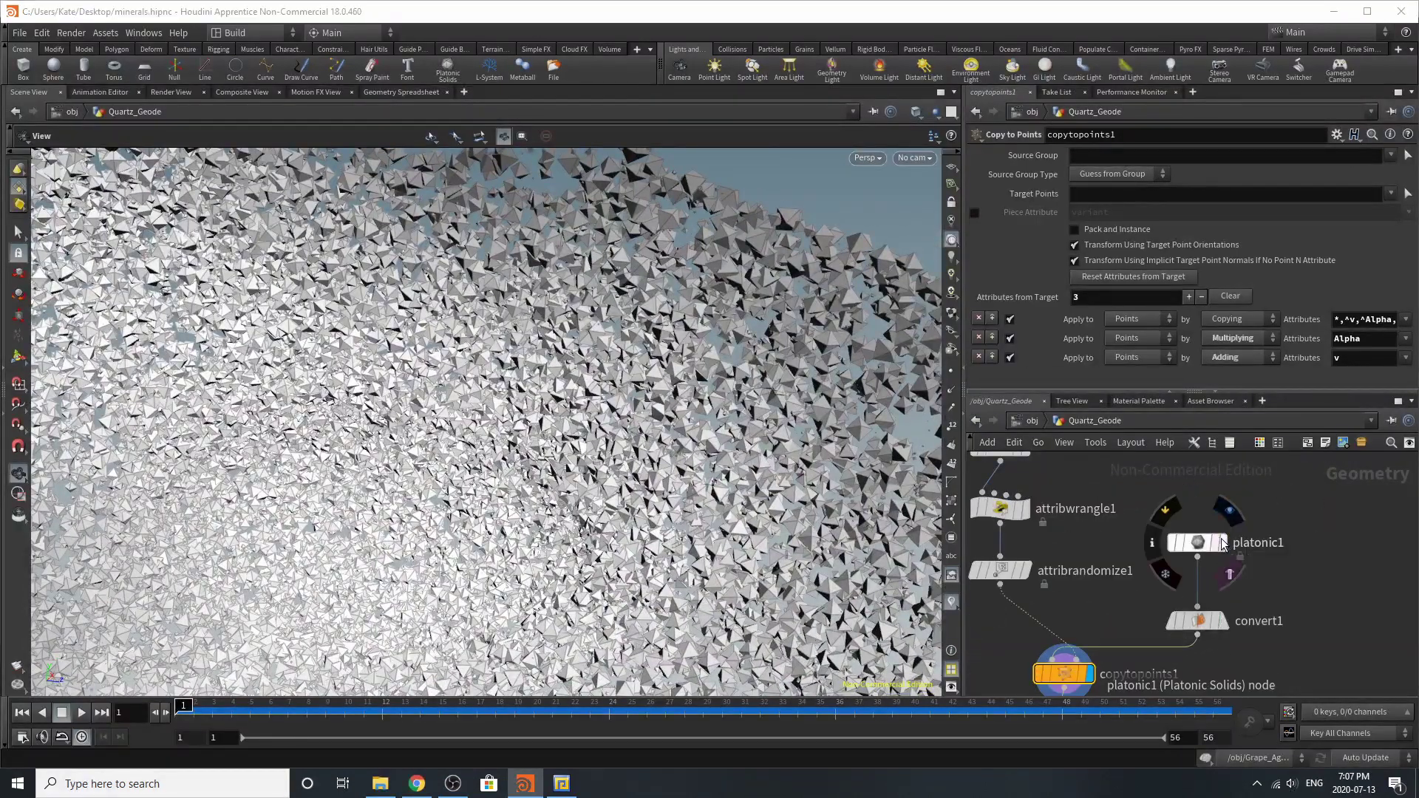
- Display the platonic1 source solid and the convert1 node below it, and review the parameters of both
{"action": "left_click", "coordinate": [1221, 544]}
{"action": "left_click", "coordinate": [1196, 545]}
{"action": "scroll", "coordinate": [699, 380], "scroll_direction": "down", "scroll_amount": 4}
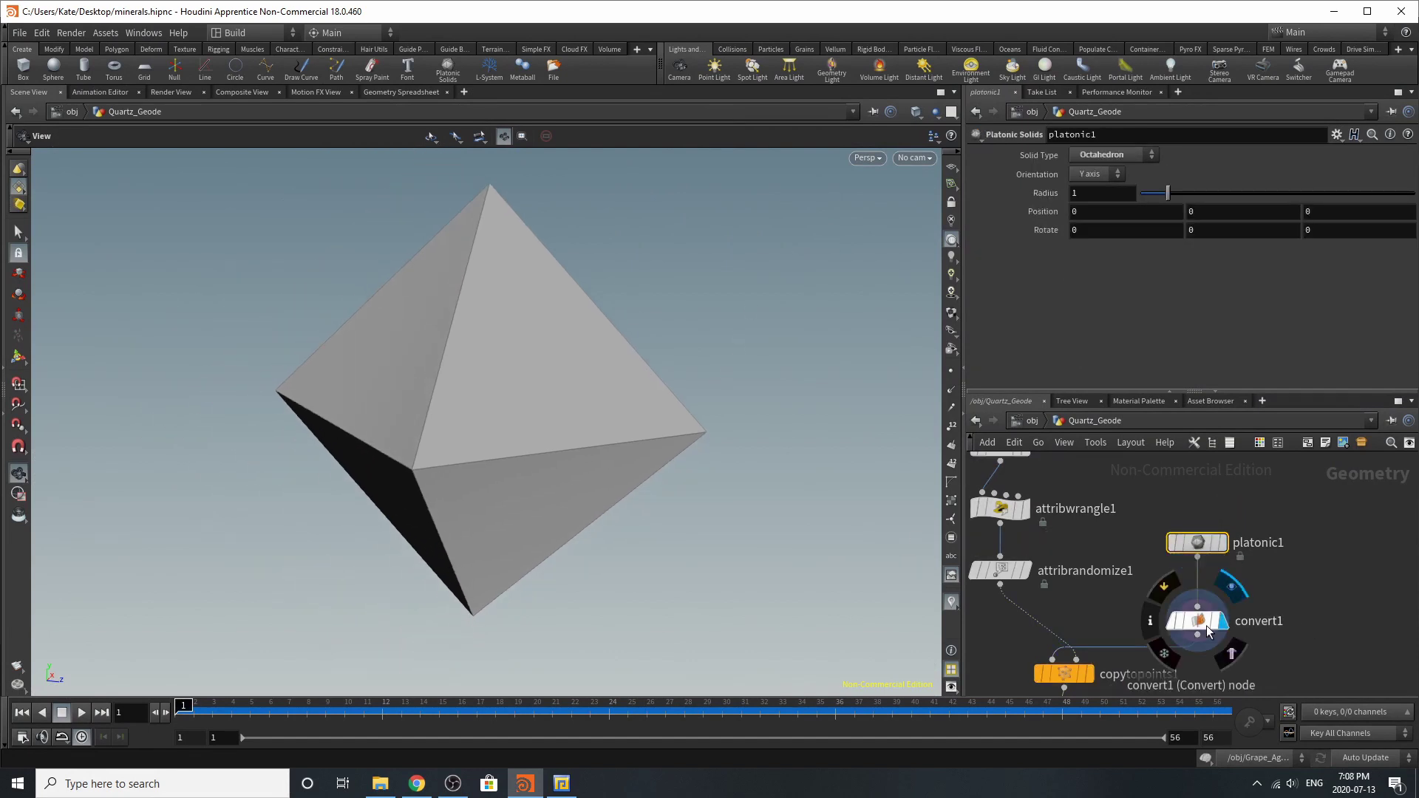
{"action": "left_click", "coordinate": [1162, 626]}
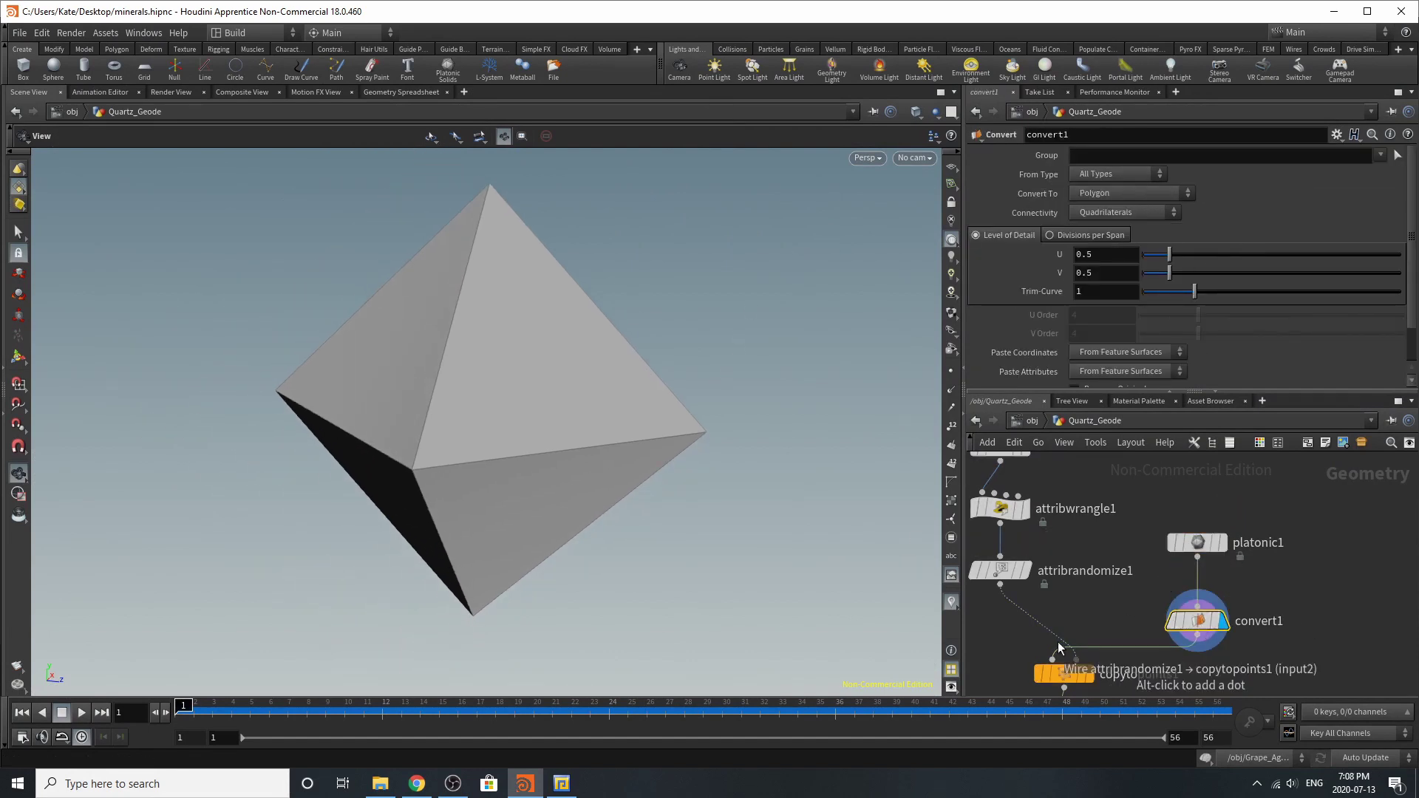
- Display the copytopoints1 crystals again, and switch the display to the vdbfrompolygons1 node below
{"action": "left_click", "coordinate": [1089, 674]}
{"action": "scroll", "coordinate": [1221, 545], "scroll_direction": "down", "scroll_amount": 6}
{"action": "scroll", "coordinate": [1196, 628], "scroll_direction": "up", "scroll_amount": 6}
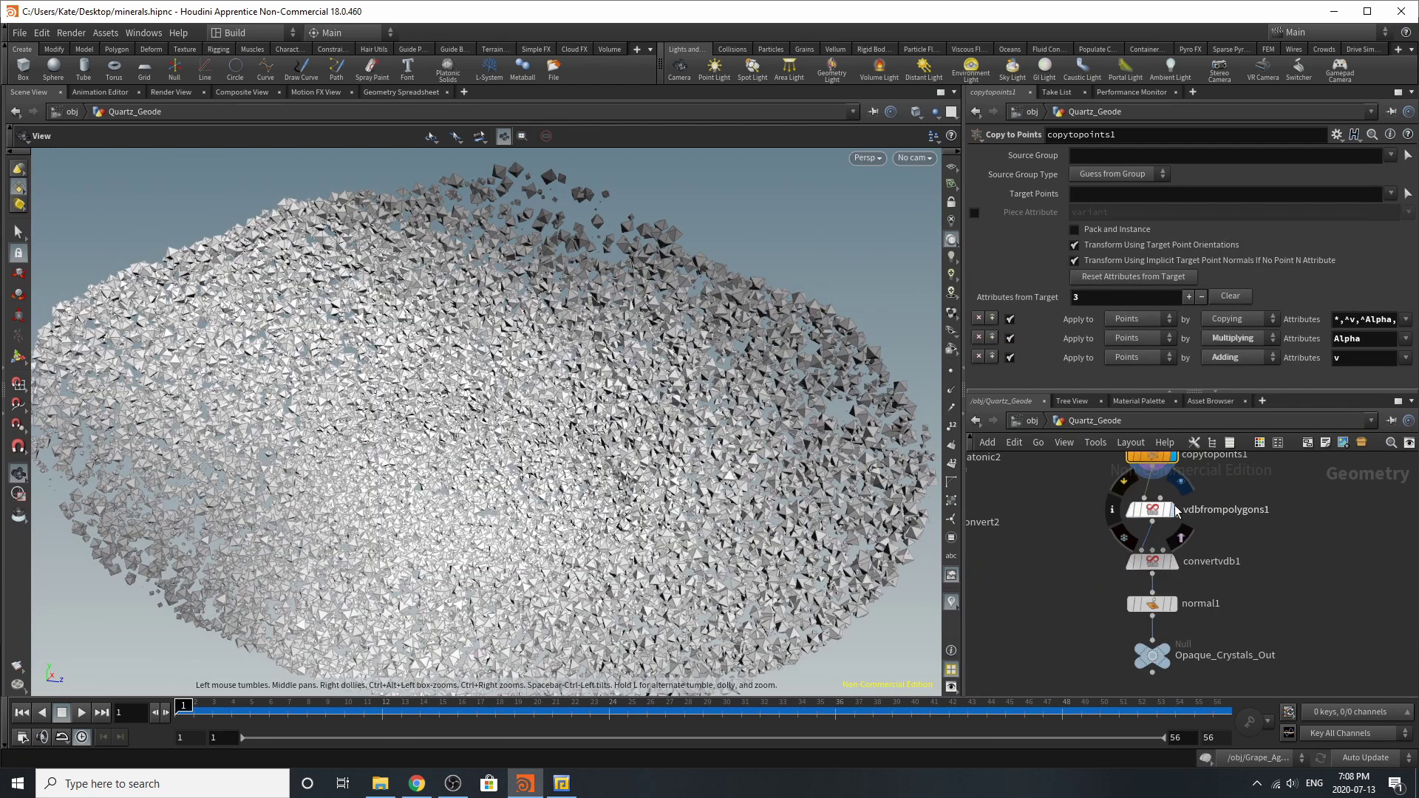
{"action": "key", "text": "r"}
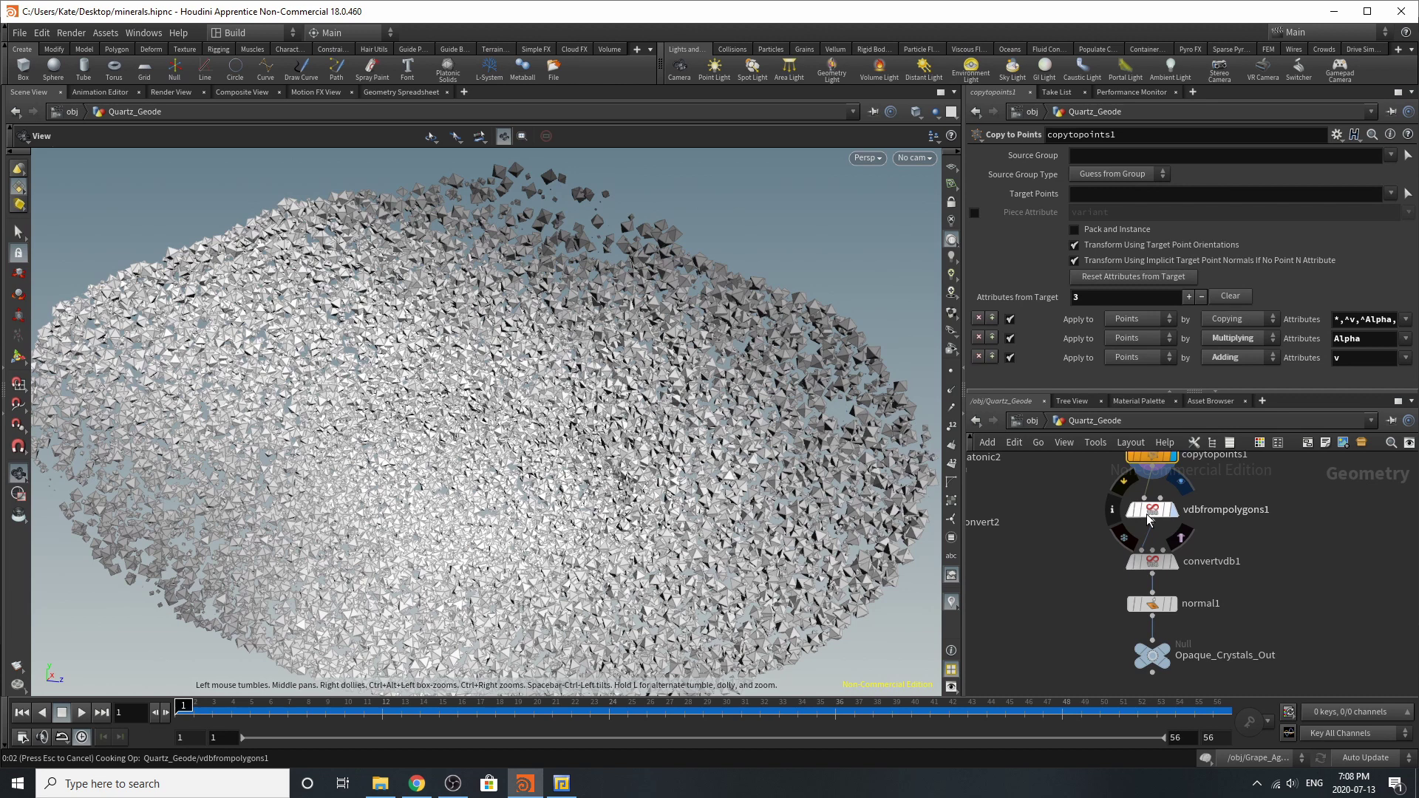